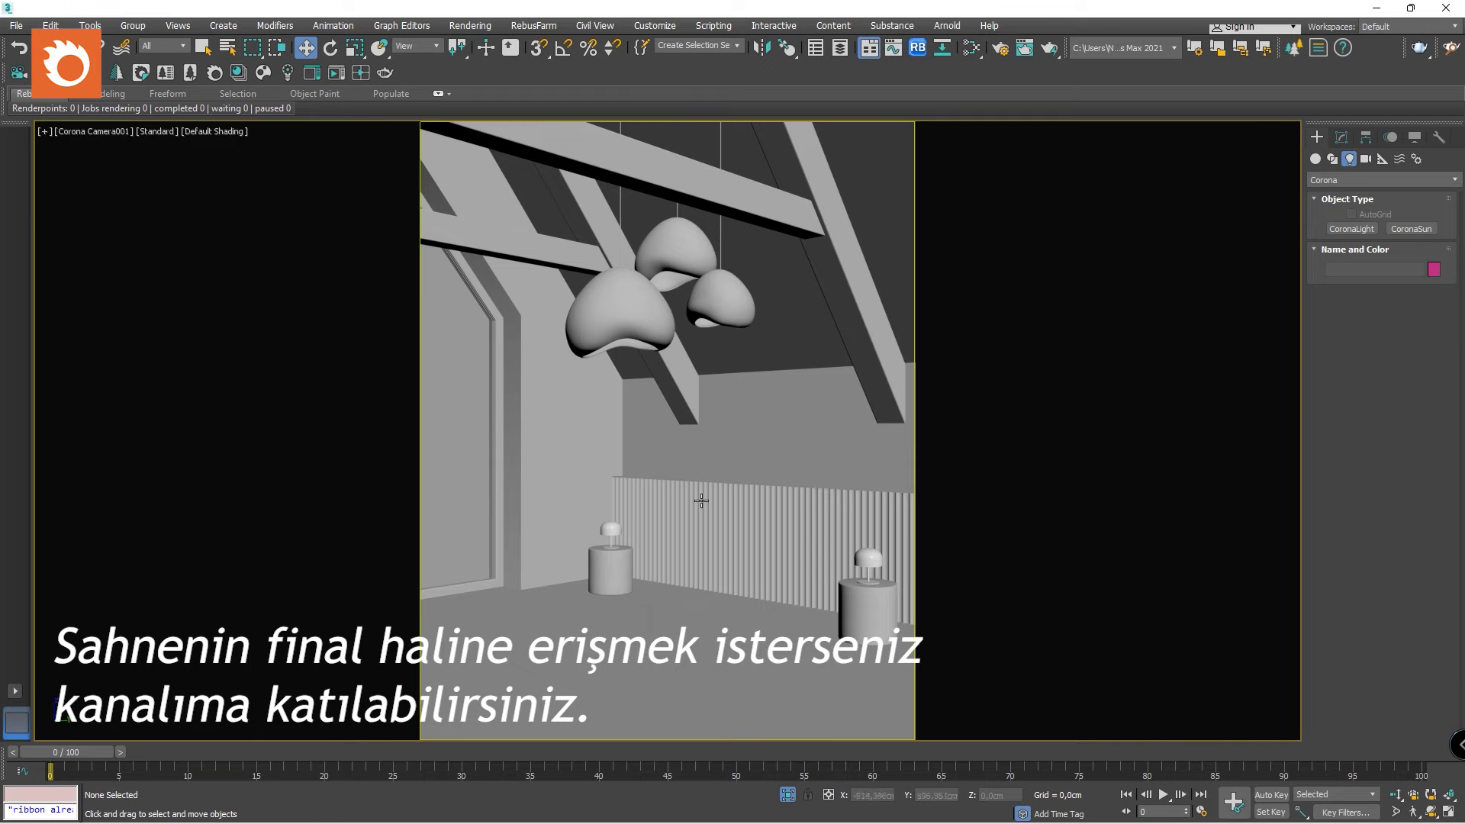
# Look at the OM Bed Foster page on 3dsky, return to the scene, and unhide all objects to bring in the bed.
pyautogui.click(699, 811)
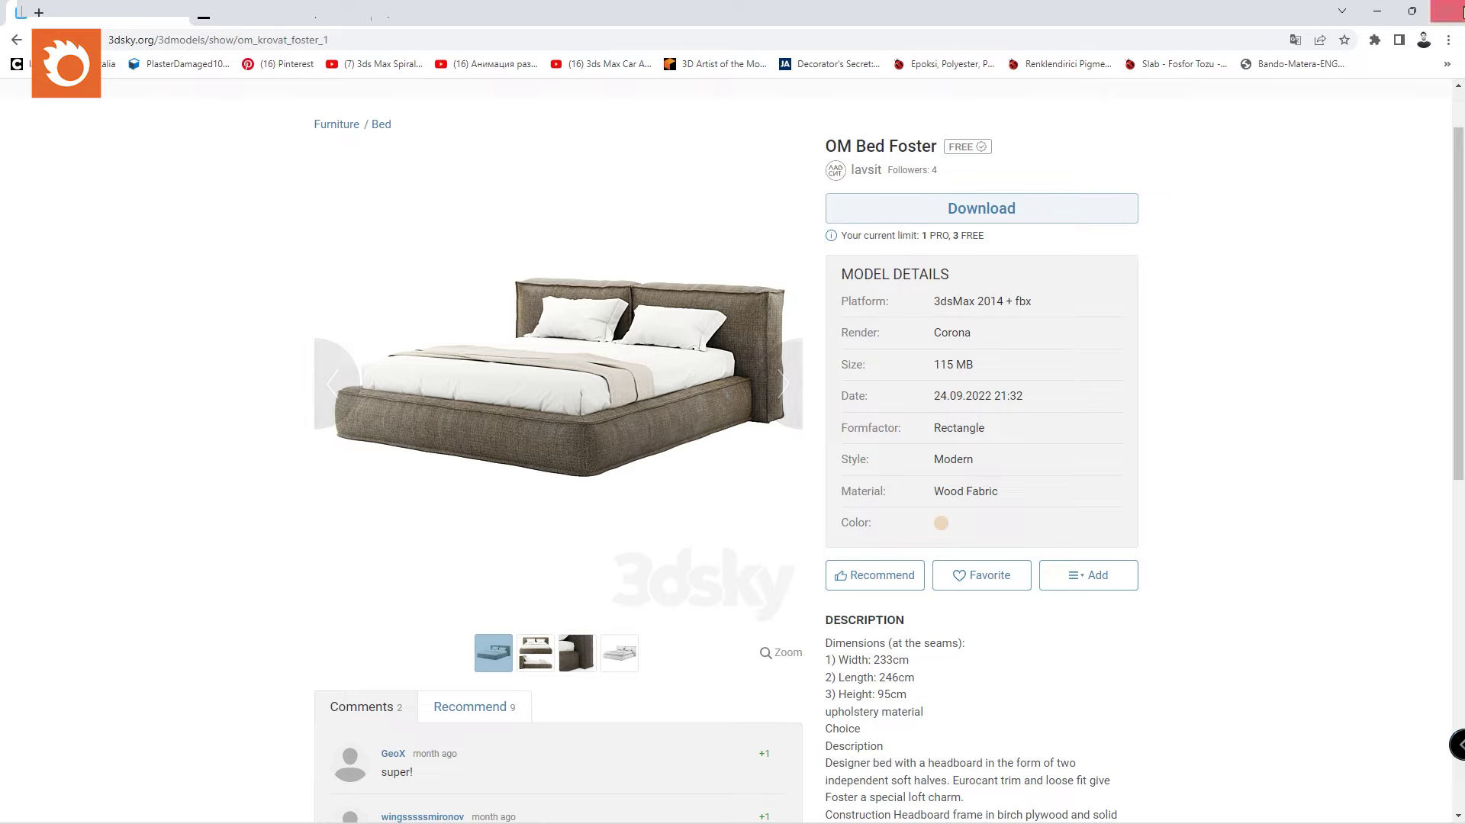
pyautogui.click(1377, 11)
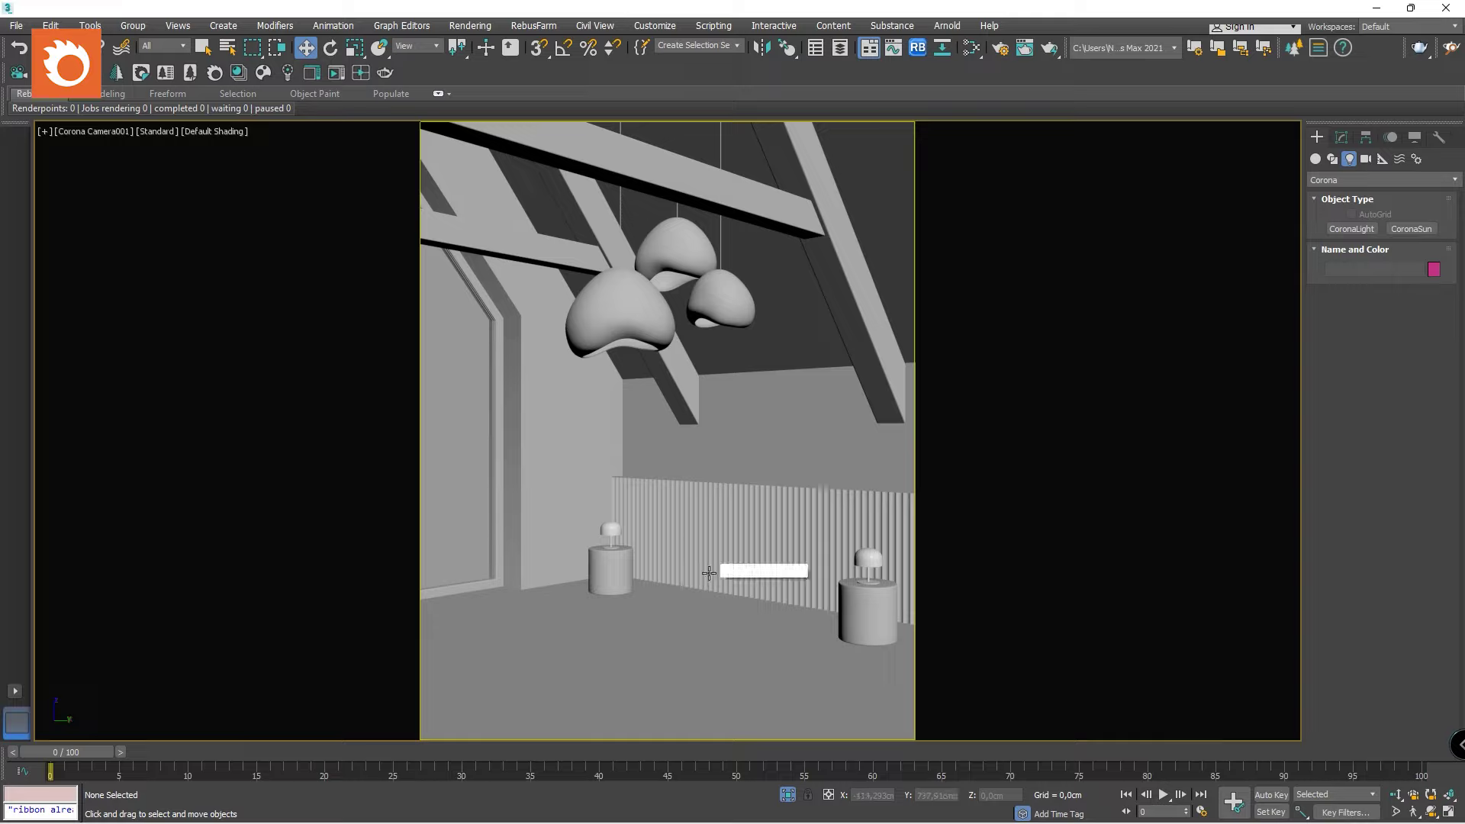
pyautogui.rightClick(707, 574)
pyautogui.click(743, 500)
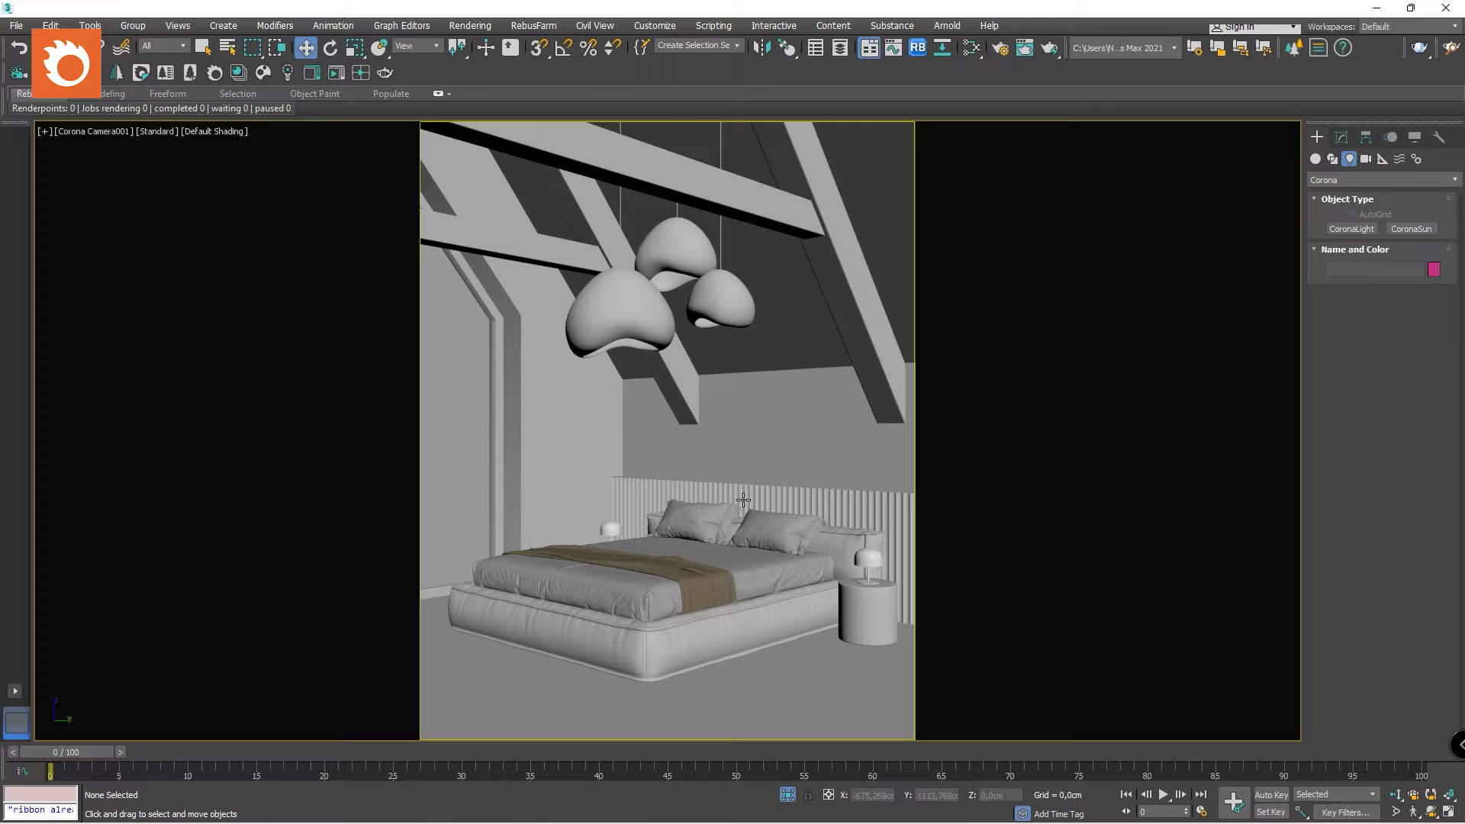
# Hide the large plane standing outside the window wall and return to the Corona camera view.
pyautogui.press('p')
pyautogui.scroll(5, 733, 427)
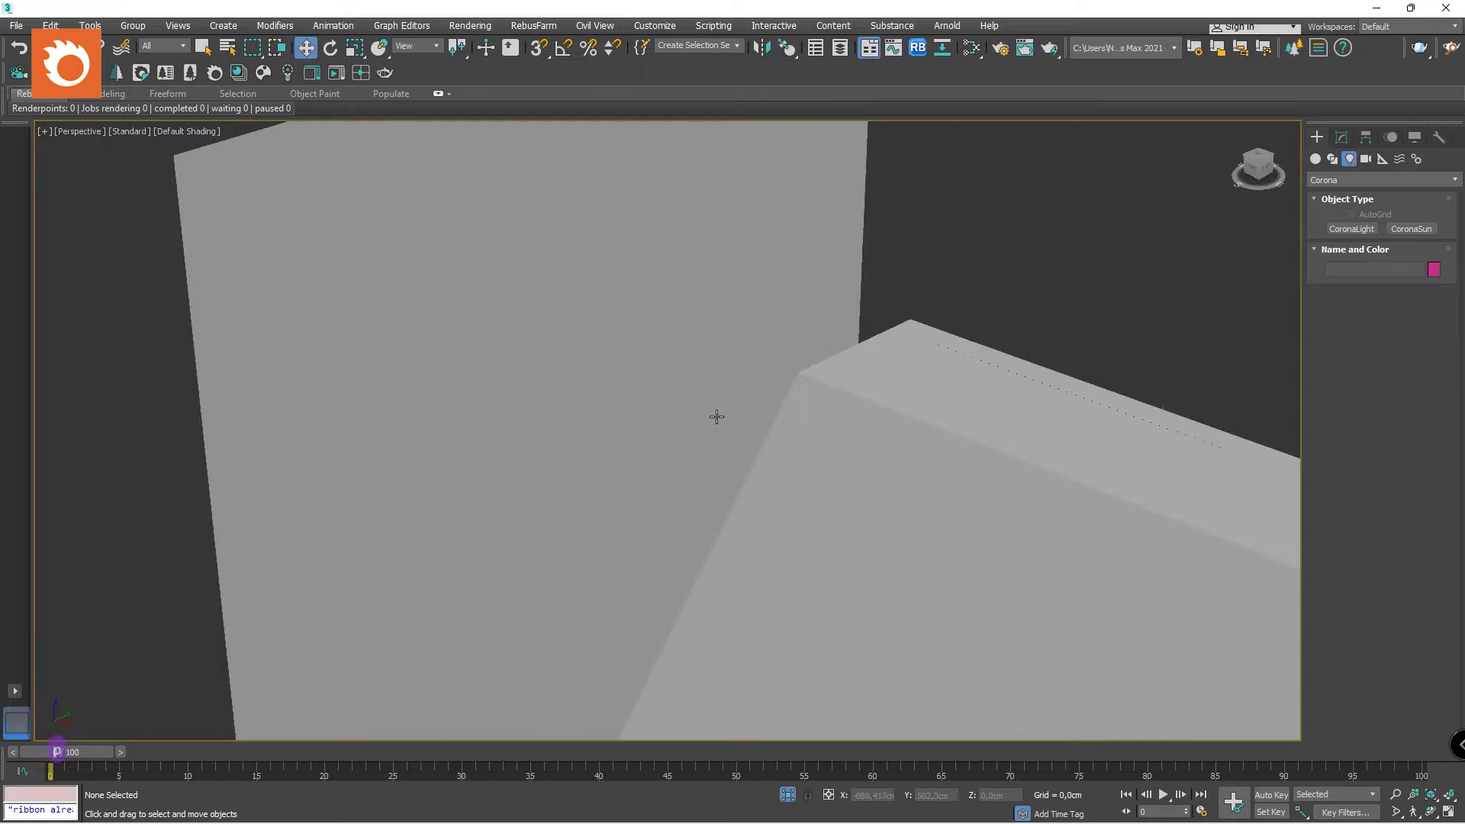
pyautogui.click(529, 331)
pyautogui.scroll(-5, 527, 328)
pyautogui.moveTo(526, 328)
pyautogui.keyDown('alt'); pyautogui.mouseDown(button='middle')
pyautogui.moveTo(549, 358)
pyautogui.moveTo(528, 355)
pyautogui.mouseUp(button='middle'); pyautogui.keyUp('alt')
pyautogui.rightClick(528, 355)
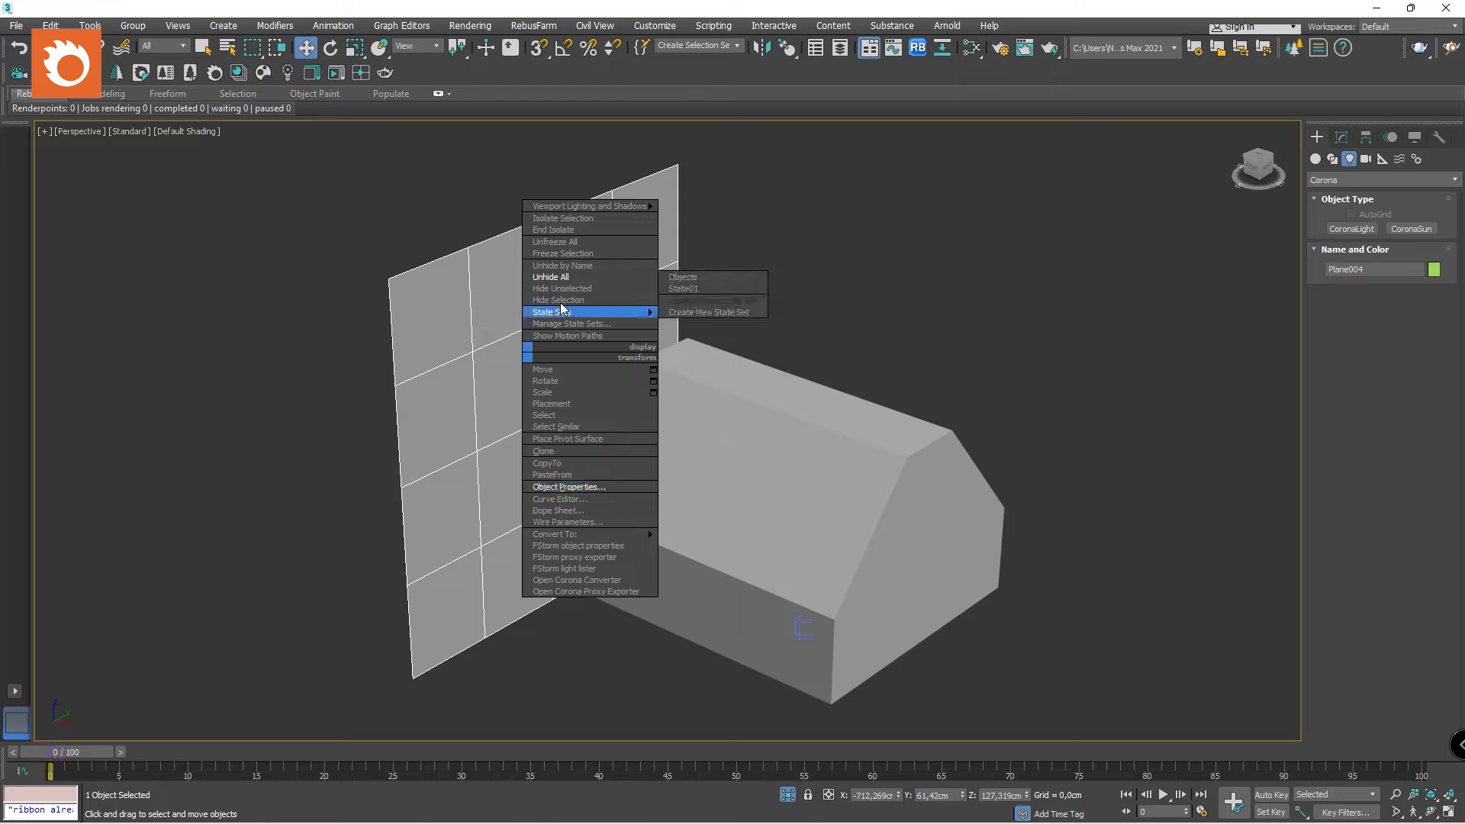
pyautogui.click(558, 300)
pyautogui.press('c')
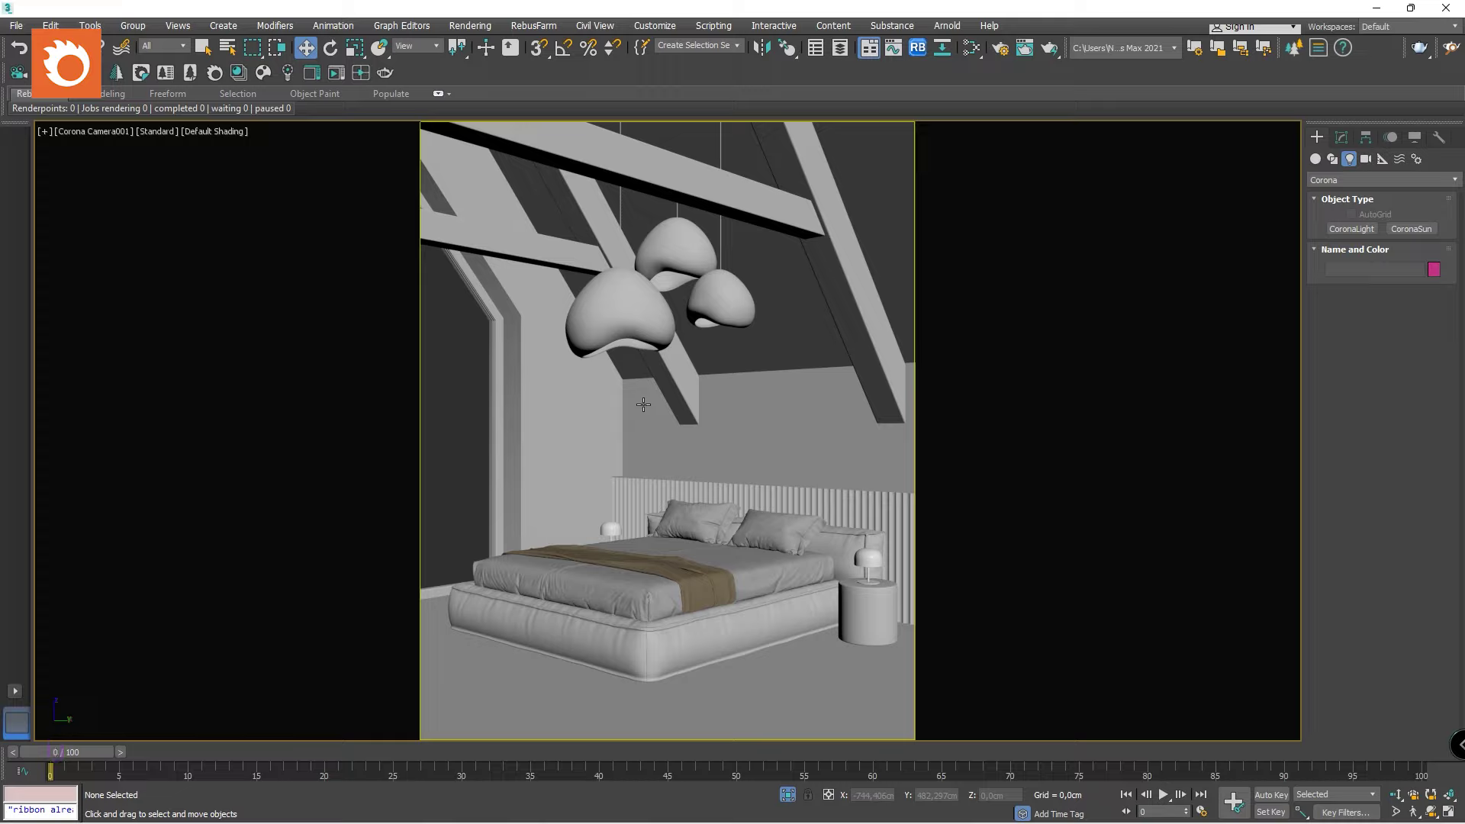
# Assign a CoronaSky map as the scene's environment map.
pyautogui.press('8')
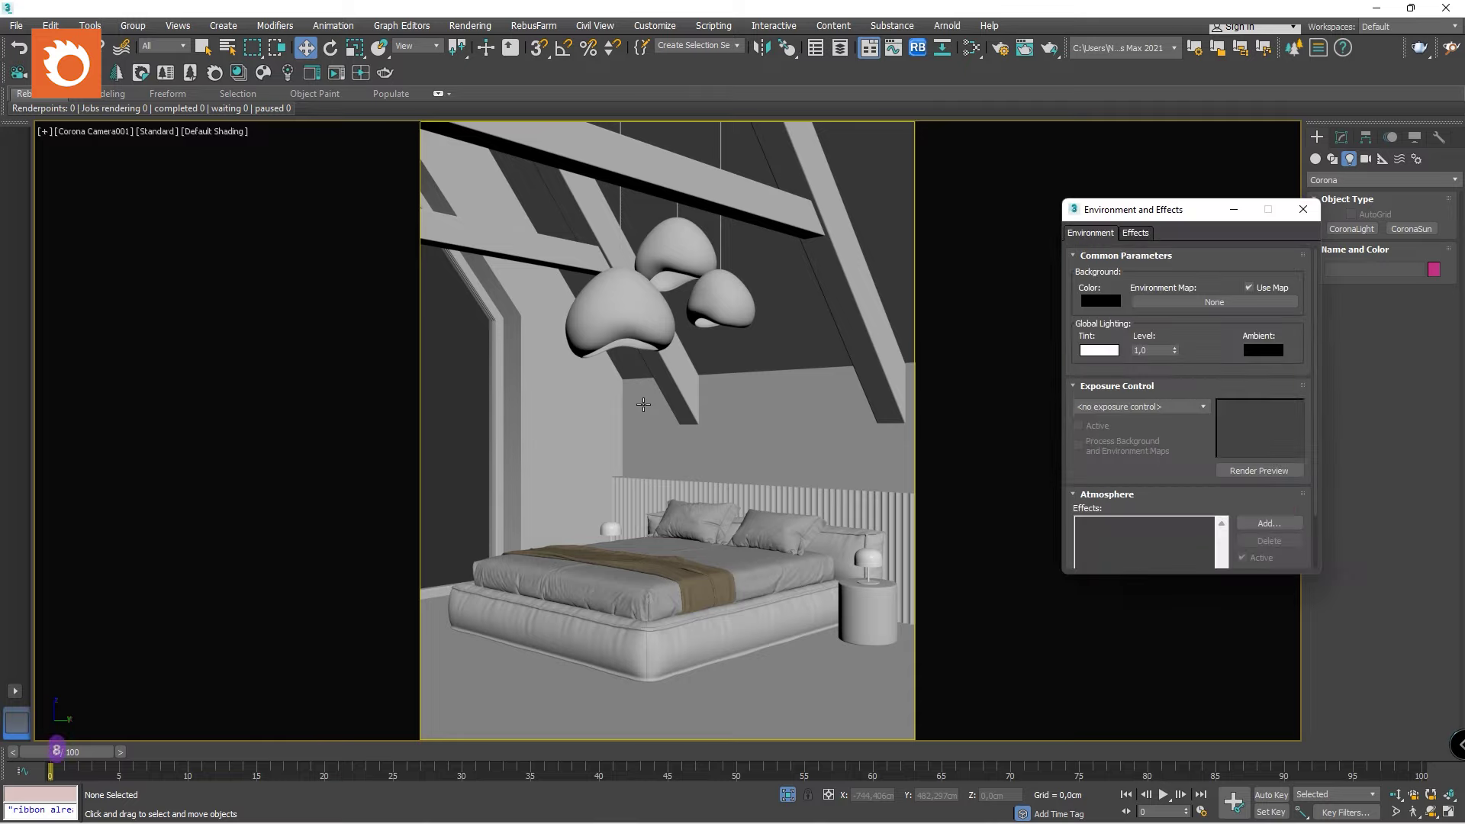
pyautogui.click(1196, 303)
pyautogui.write('coro')
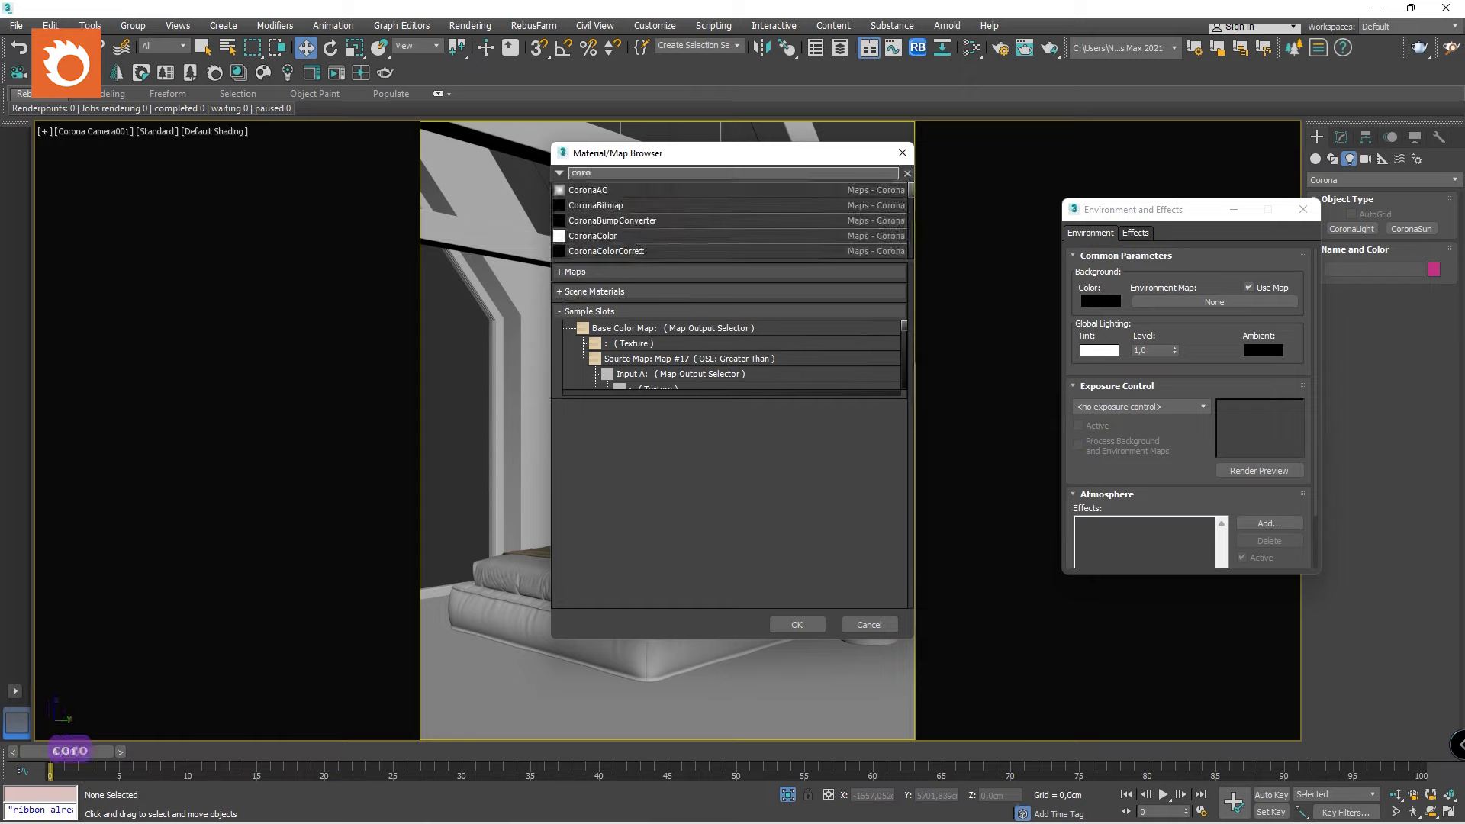
pyautogui.write('nas')
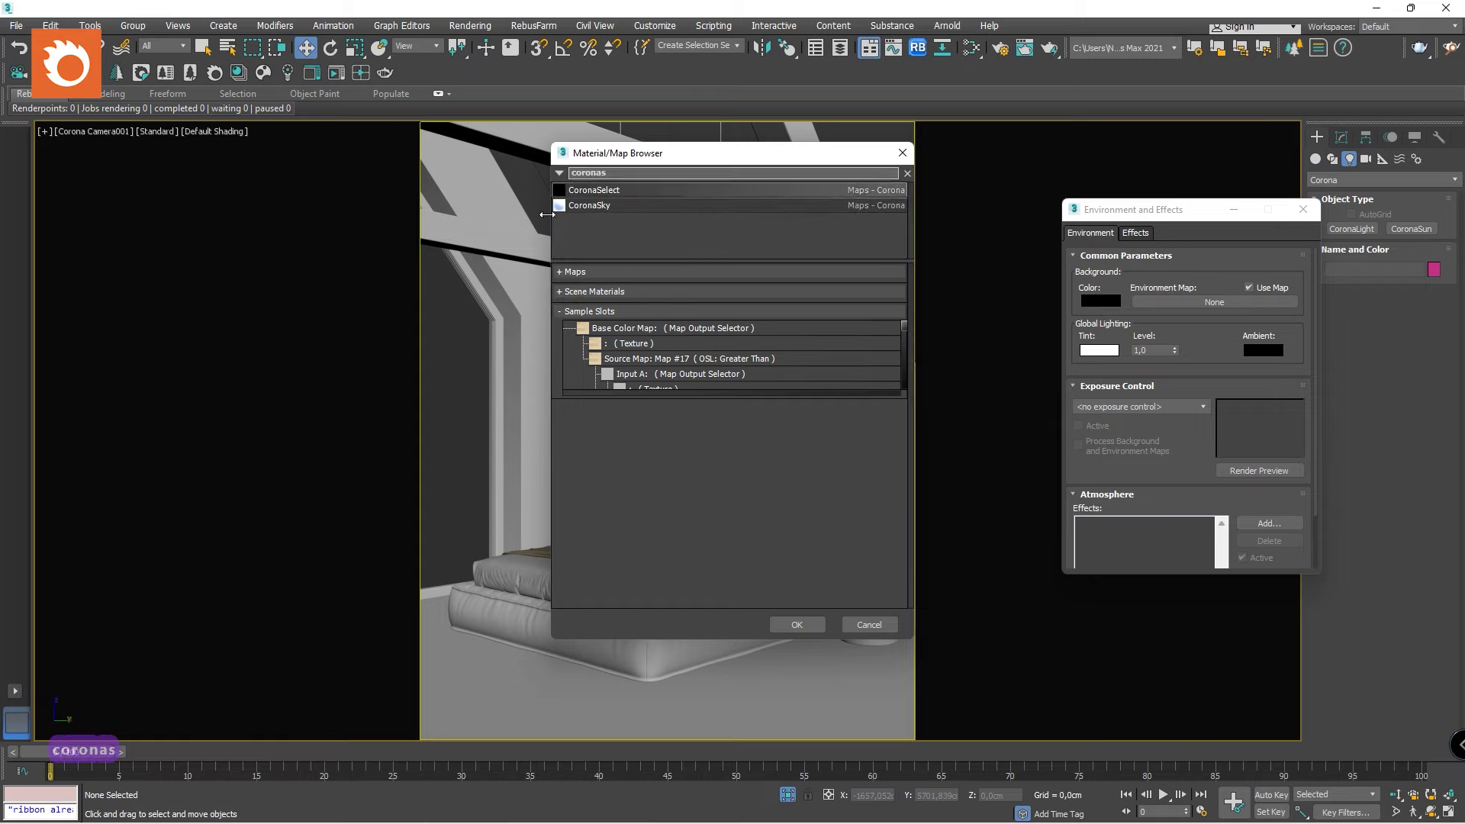
pyautogui.doubleClick(611, 205)
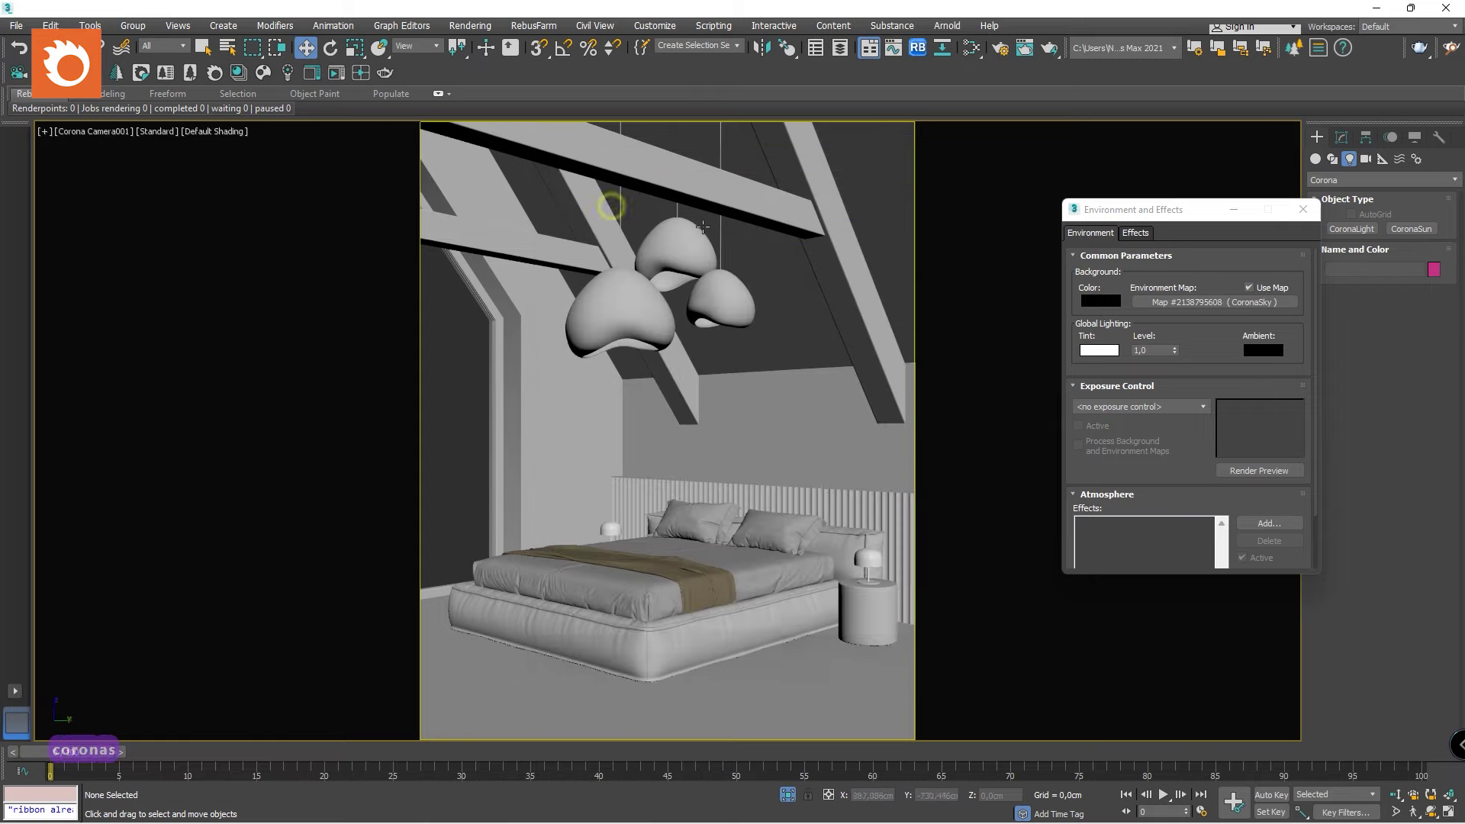
pyautogui.click(1302, 209)
pyautogui.press('F10')
pyautogui.click(1144, 414)
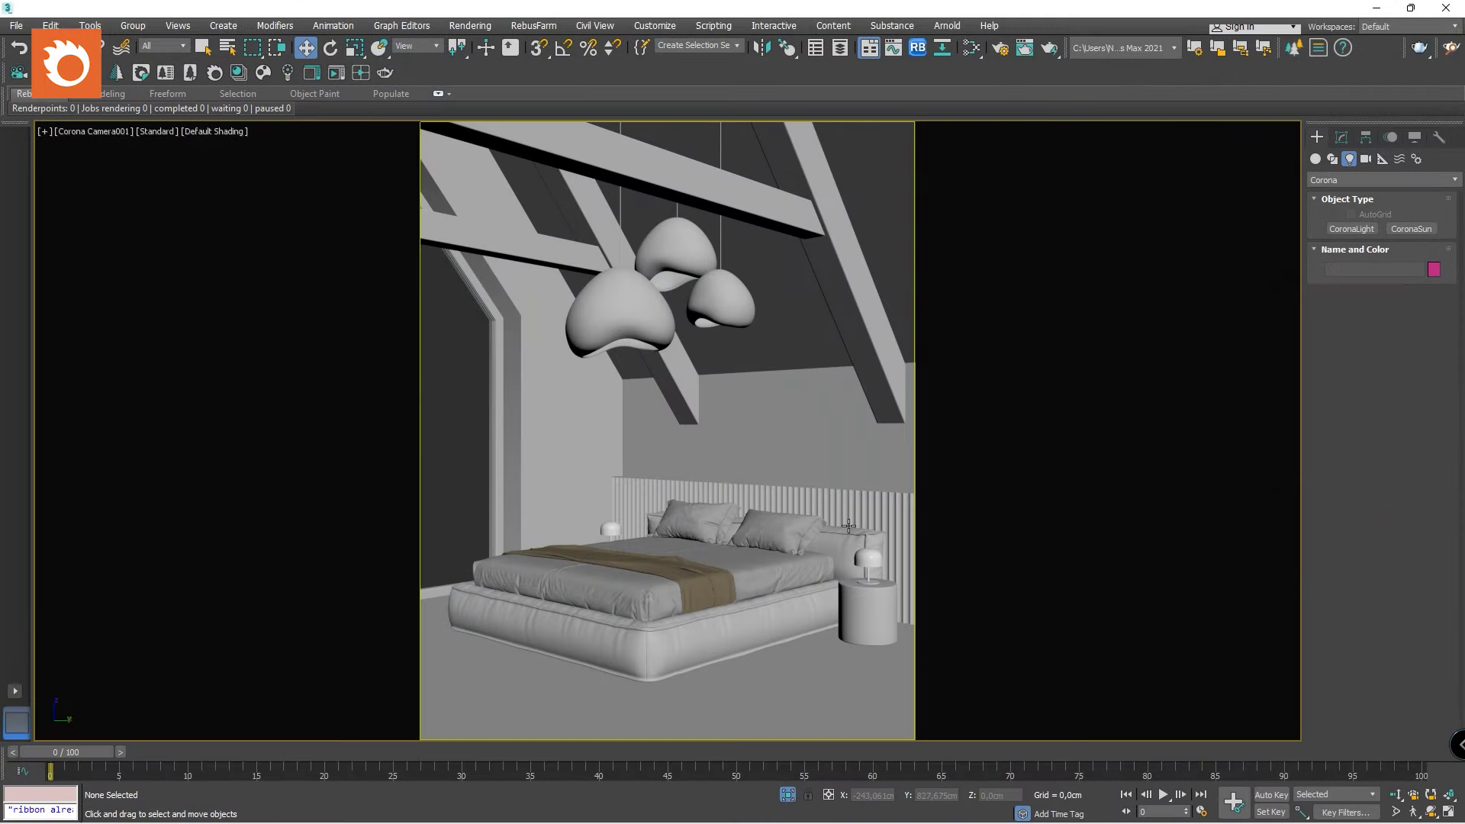
# Frame the bed in the Top view with wireframe display.
pyautogui.click(849, 526)
pyautogui.press('t')
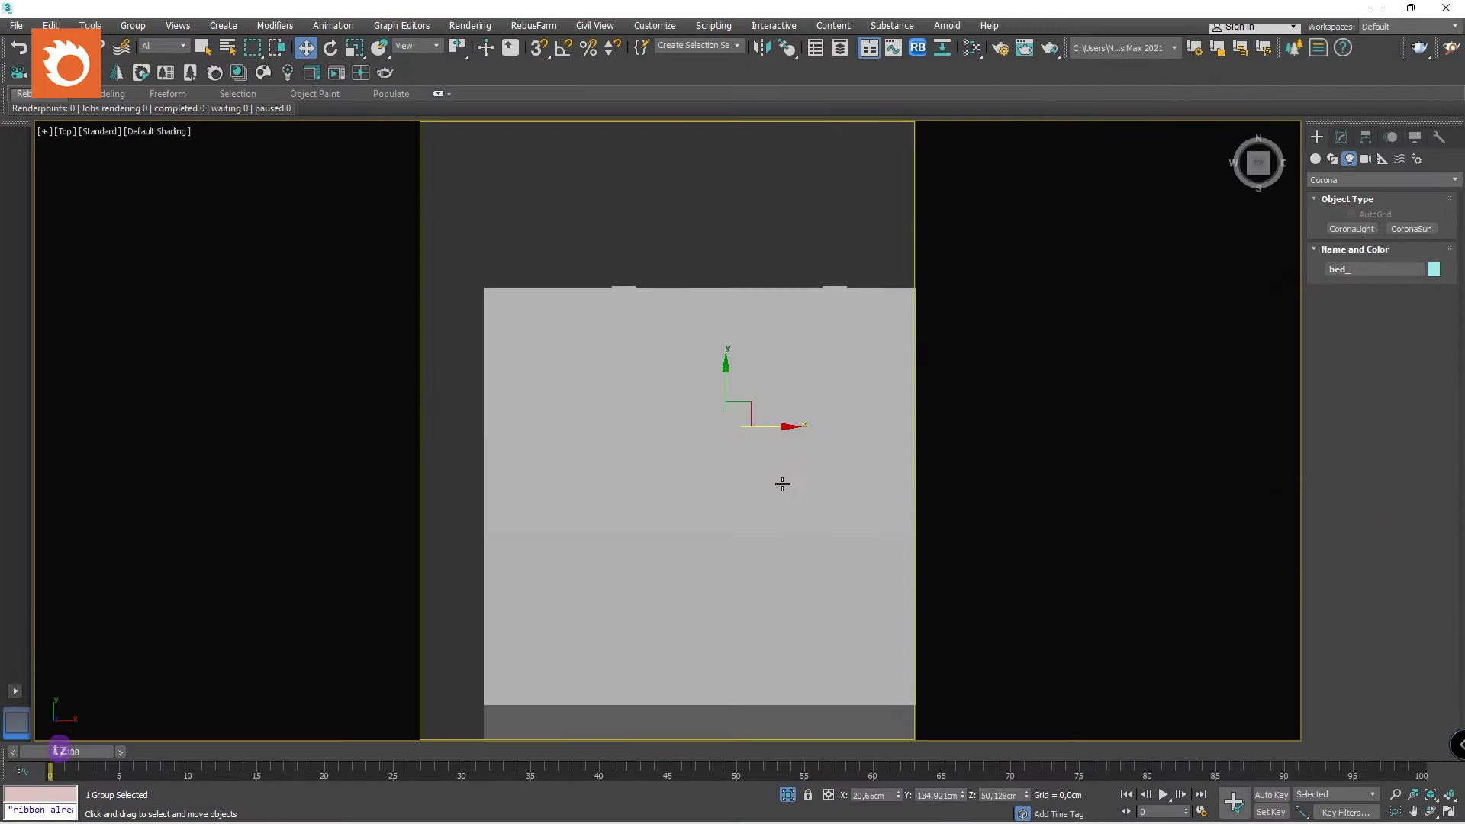
pyautogui.press('z')
pyautogui.press('F3')
pyautogui.press('z')
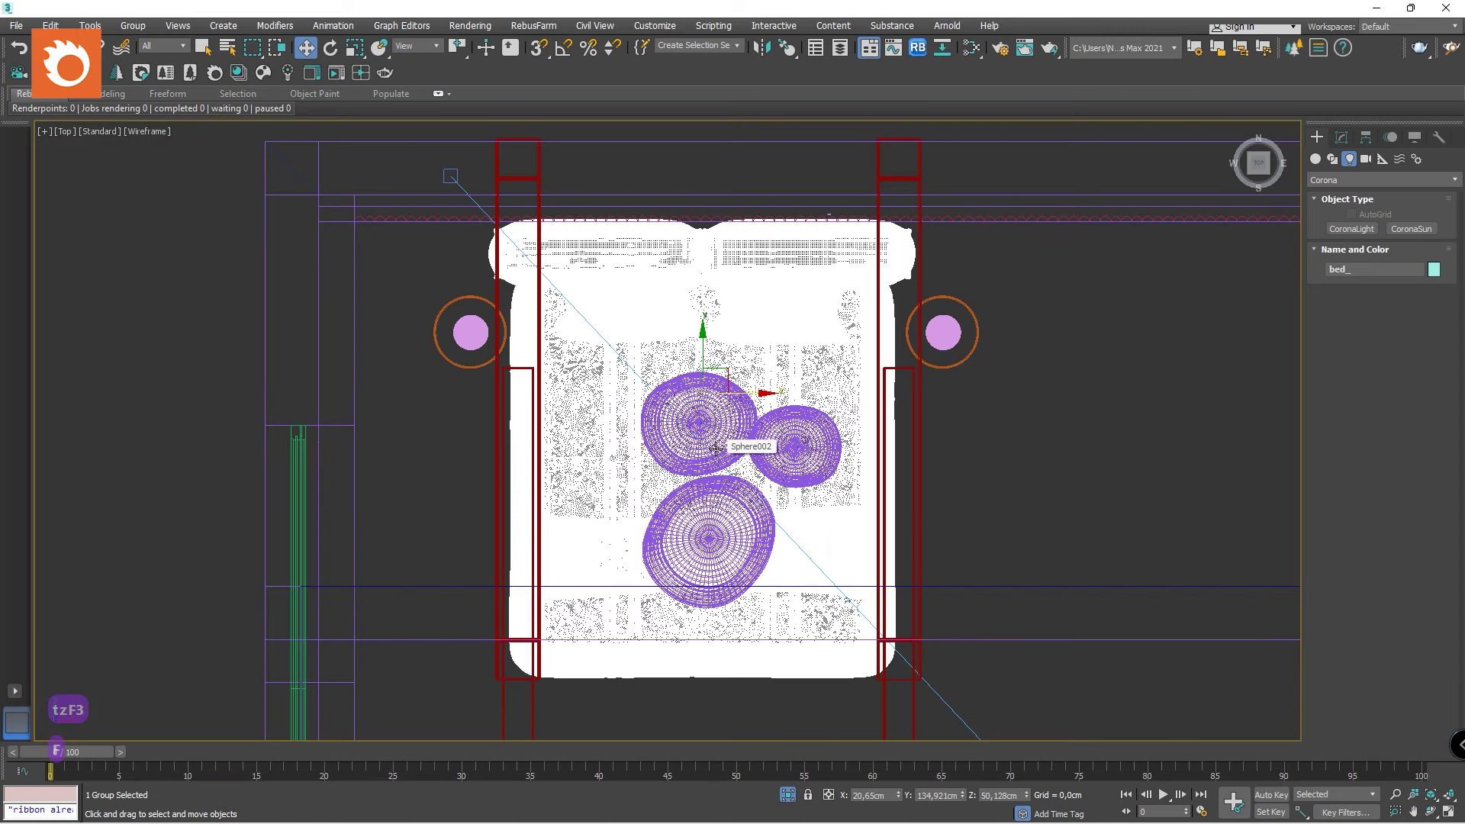
pyautogui.moveTo(377, 194); pyautogui.dragTo(317, 229, button='middle')
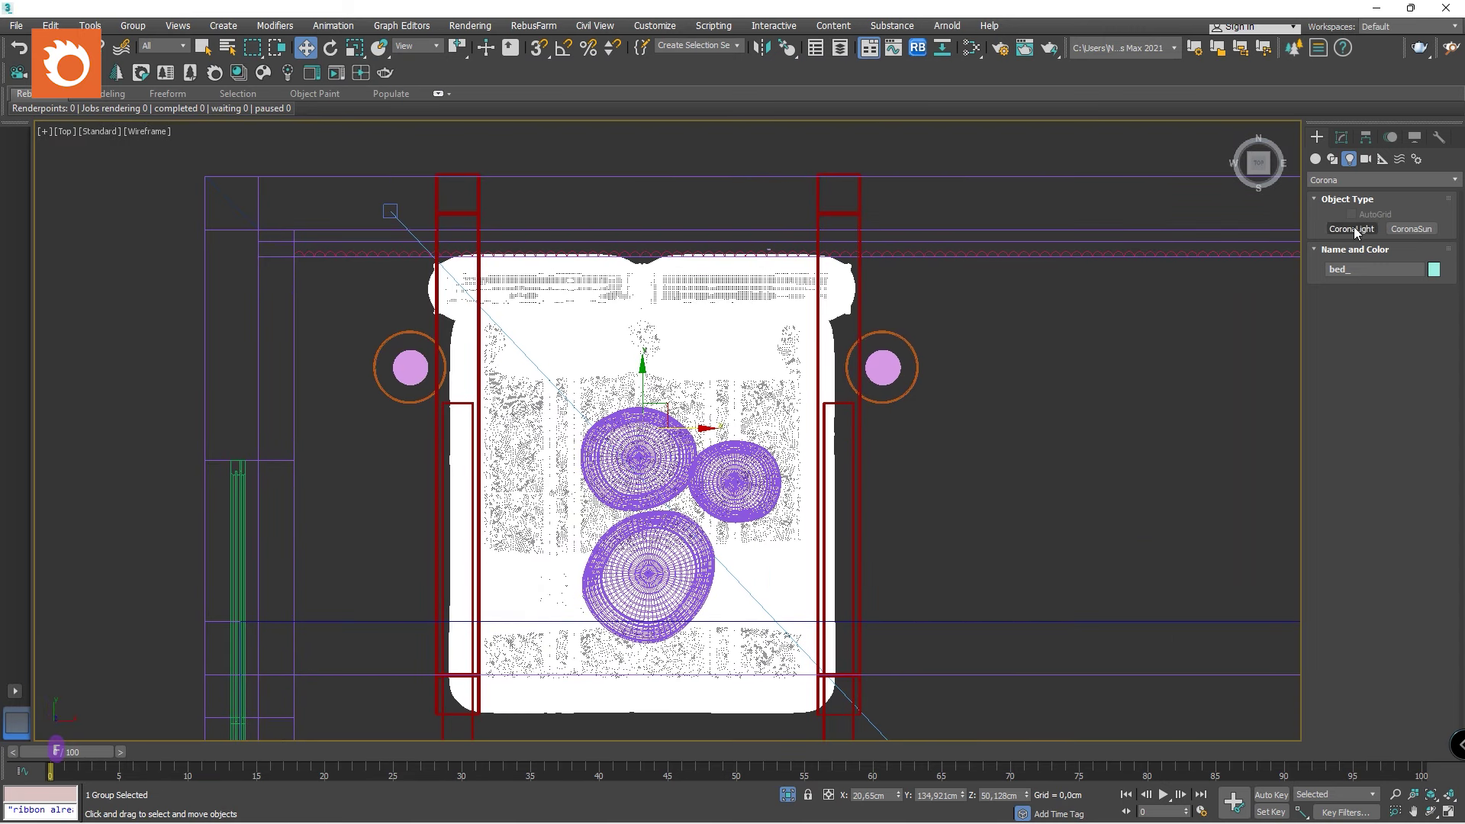
# Draw a rectangular Corona light about 697 cm wide and 4.8 cm high along the wall behind the headboard.
pyautogui.click(1354, 228)
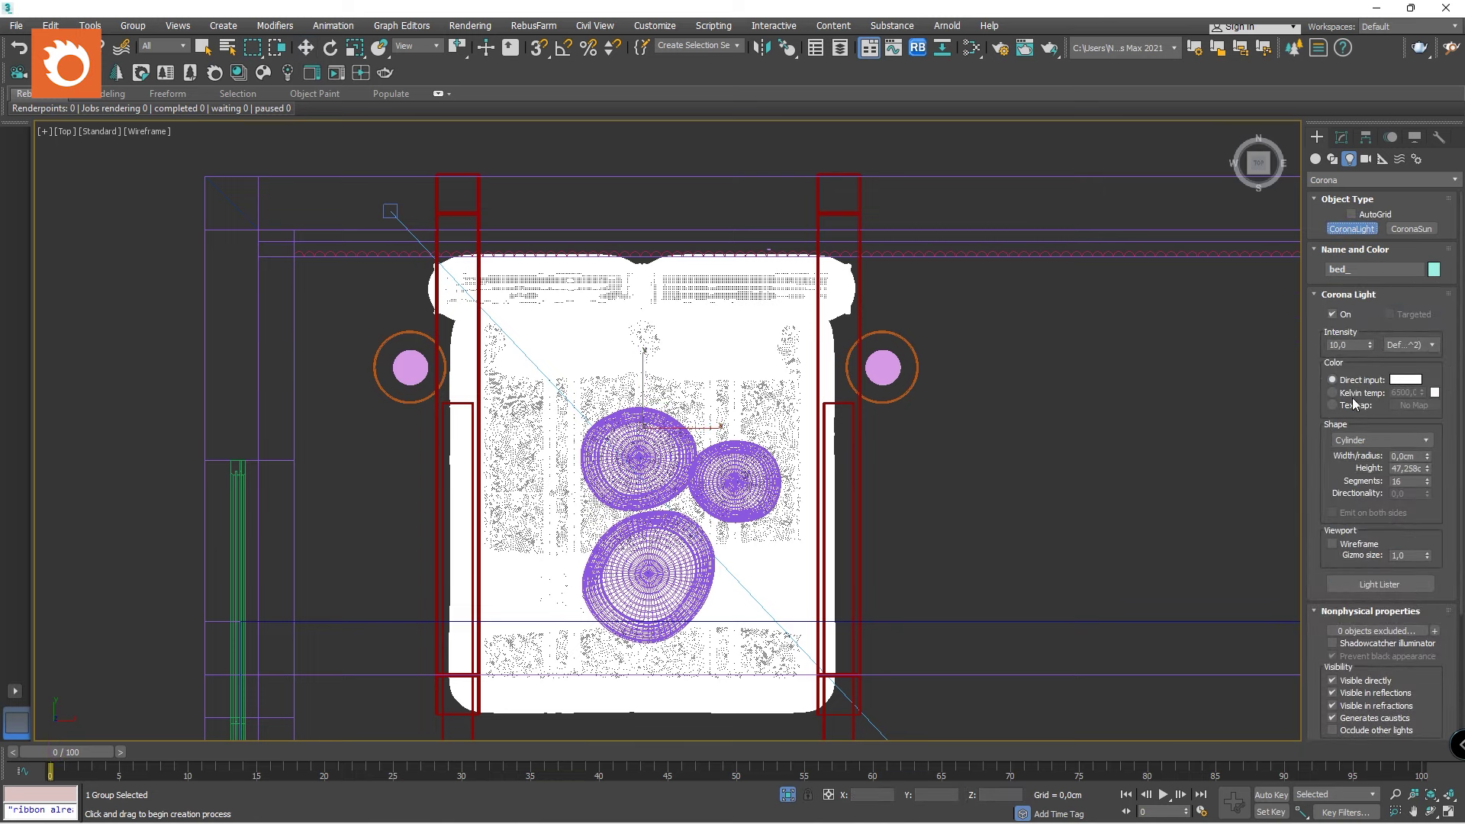
pyautogui.click(1371, 440)
pyautogui.click(1365, 464)
pyautogui.scroll(5, 323, 234)
pyautogui.moveTo(214, 222); pyautogui.dragTo(907, 320)
pyautogui.scroll(-5, 908, 320)
pyautogui.scroll(-4, 938, 329)
pyautogui.moveTo(1068, 320); pyautogui.dragTo(549, 320, button='middle')
pyautogui.moveTo(549, 320); pyautogui.dragTo(1229, 272)
pyautogui.scroll(4, 1040, 326)
# In the Left view, raise the rectangular light to about Z 97.4 cm, near the top of the slatted wall panel.
pyautogui.keyDown('alt'); pyautogui.moveTo(785, 396); pyautogui.dragTo(1170, 287, button='middle'); pyautogui.keyUp('alt')
pyautogui.click(1258, 181)
pyautogui.press('w')
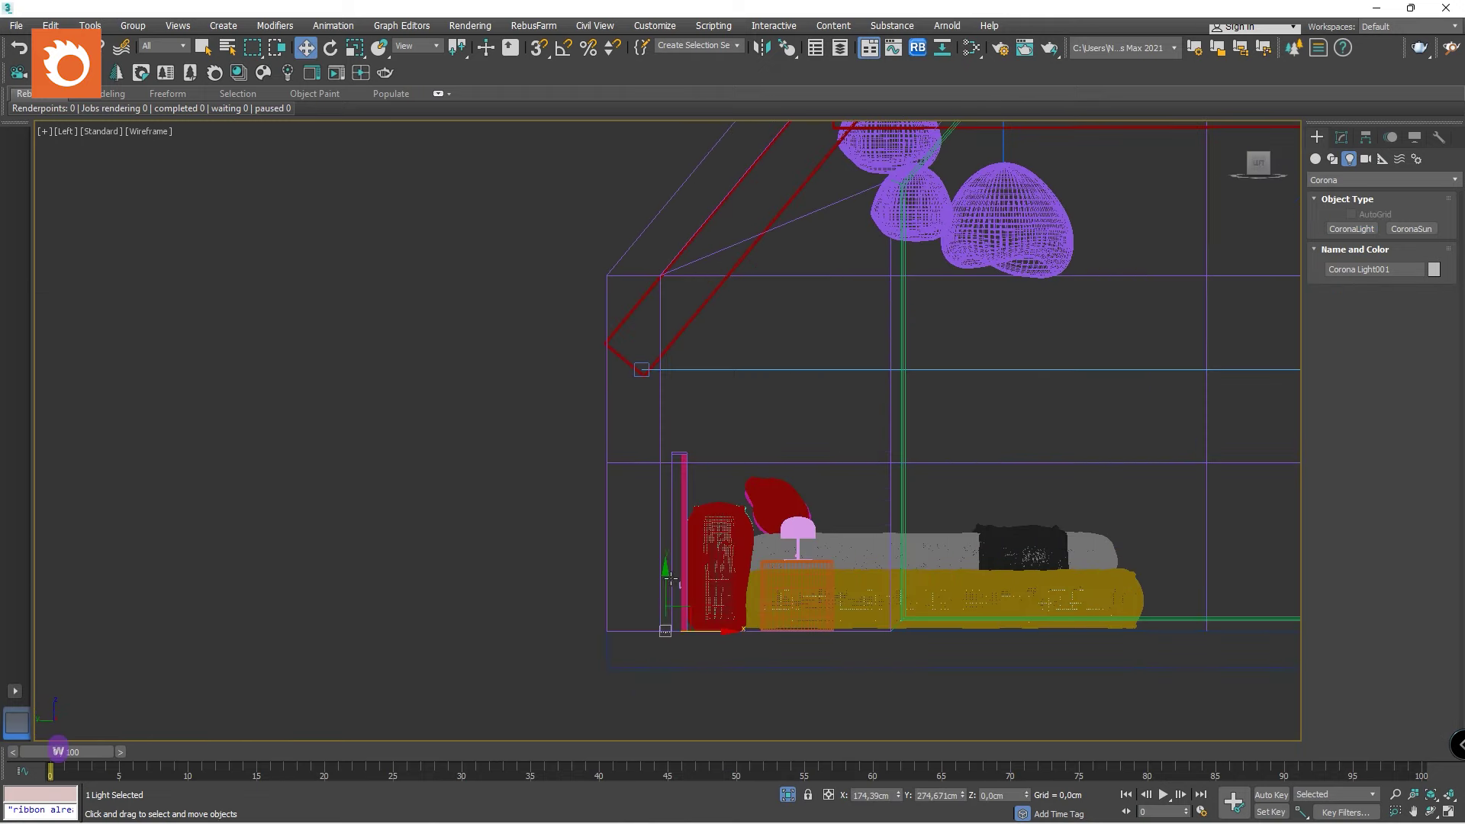
pyautogui.scroll(10, 707, 457)
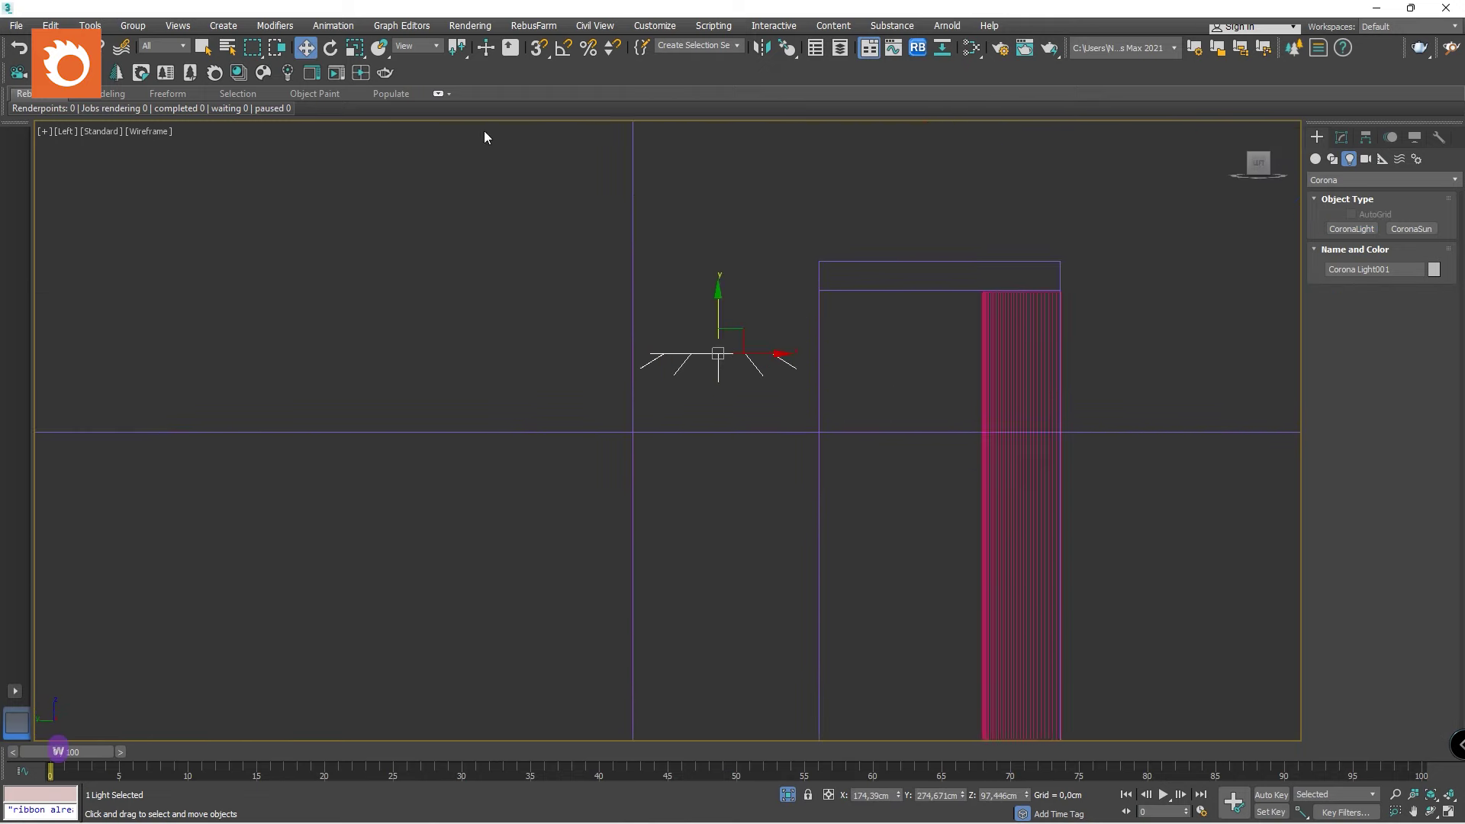
pyautogui.press('e')
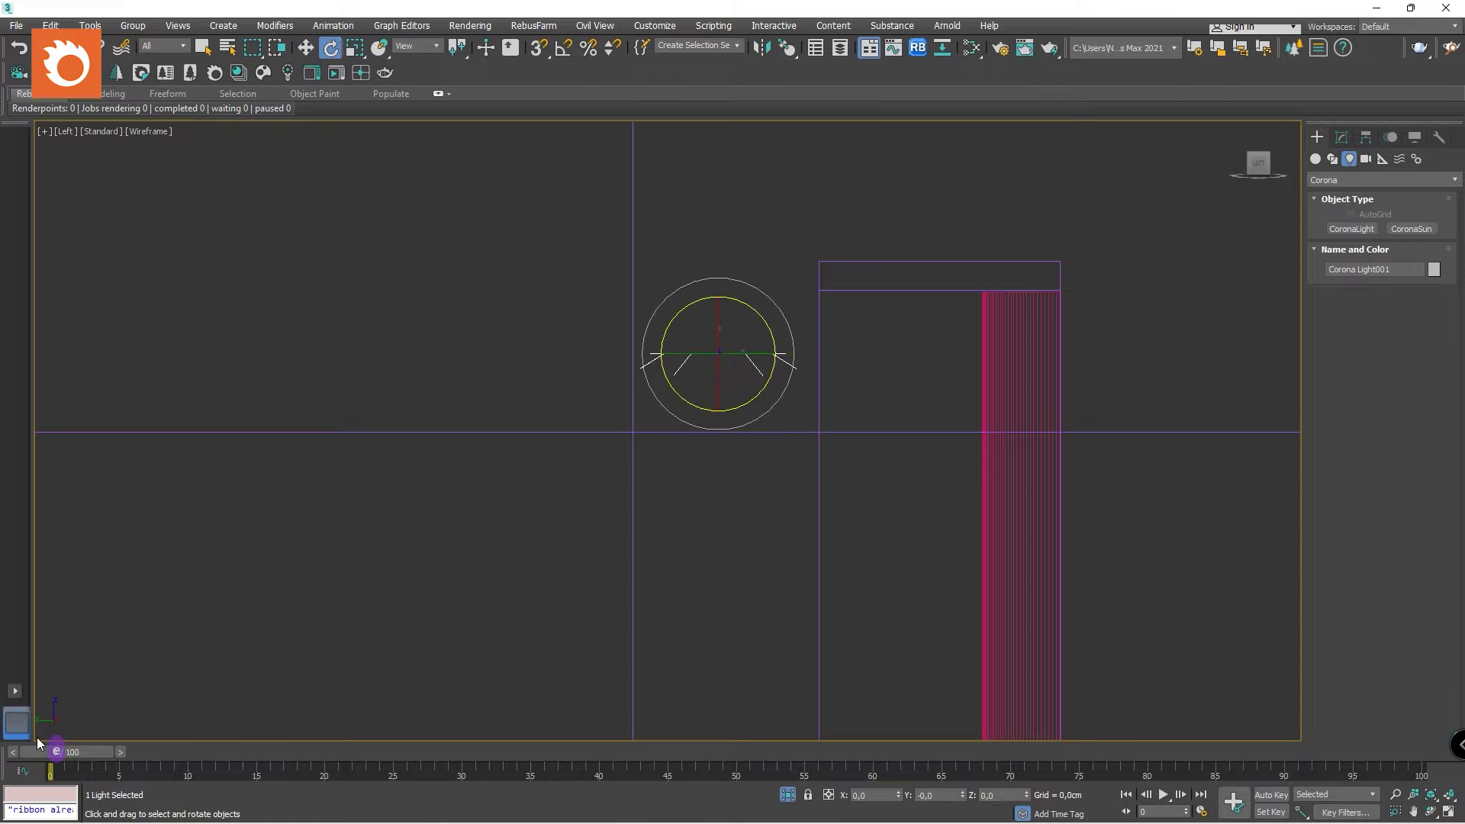
pyautogui.moveTo(752, 311); pyautogui.dragTo(434, 398)
pyautogui.hotkey('ctrl', 'z')
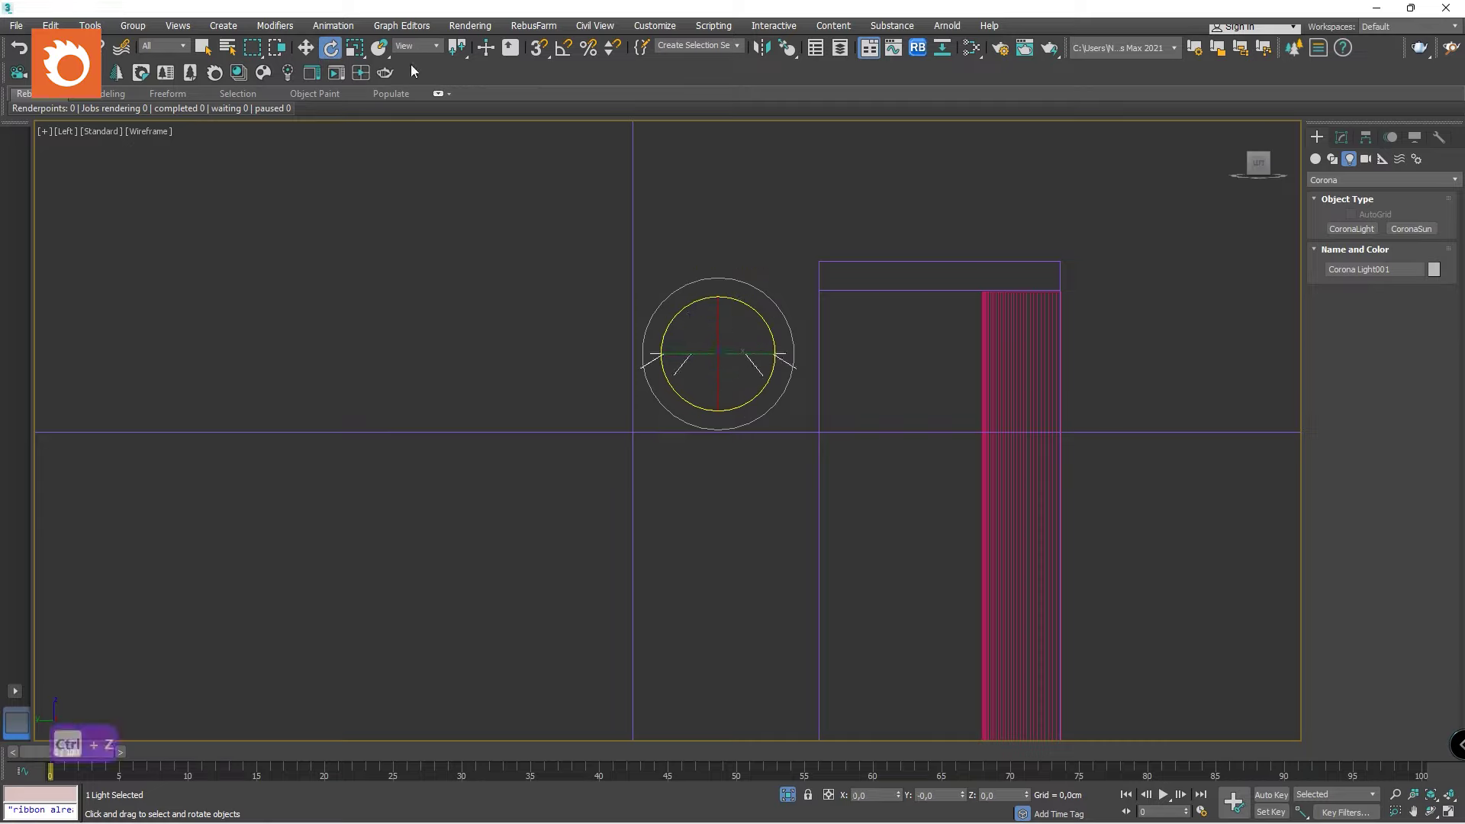
# Rotate the rectangular light with angle snap on and lower it to about Z 96.2 cm behind the slatted panel.
pyautogui.click(566, 47)
pyautogui.moveTo(752, 306)
pyautogui.mouseDown()
pyautogui.moveTo(628, 241)
pyautogui.moveTo(732, 301)
pyautogui.mouseUp()
pyautogui.moveTo(848, 388); pyautogui.dragTo(822, 392, button='middle')
pyautogui.press('w')
pyautogui.moveTo(694, 315); pyautogui.dragTo(696, 347)
pyautogui.keyDown('alt'); pyautogui.moveTo(919, 317); pyautogui.dragTo(816, 381, button='middle'); pyautogui.keyUp('alt')
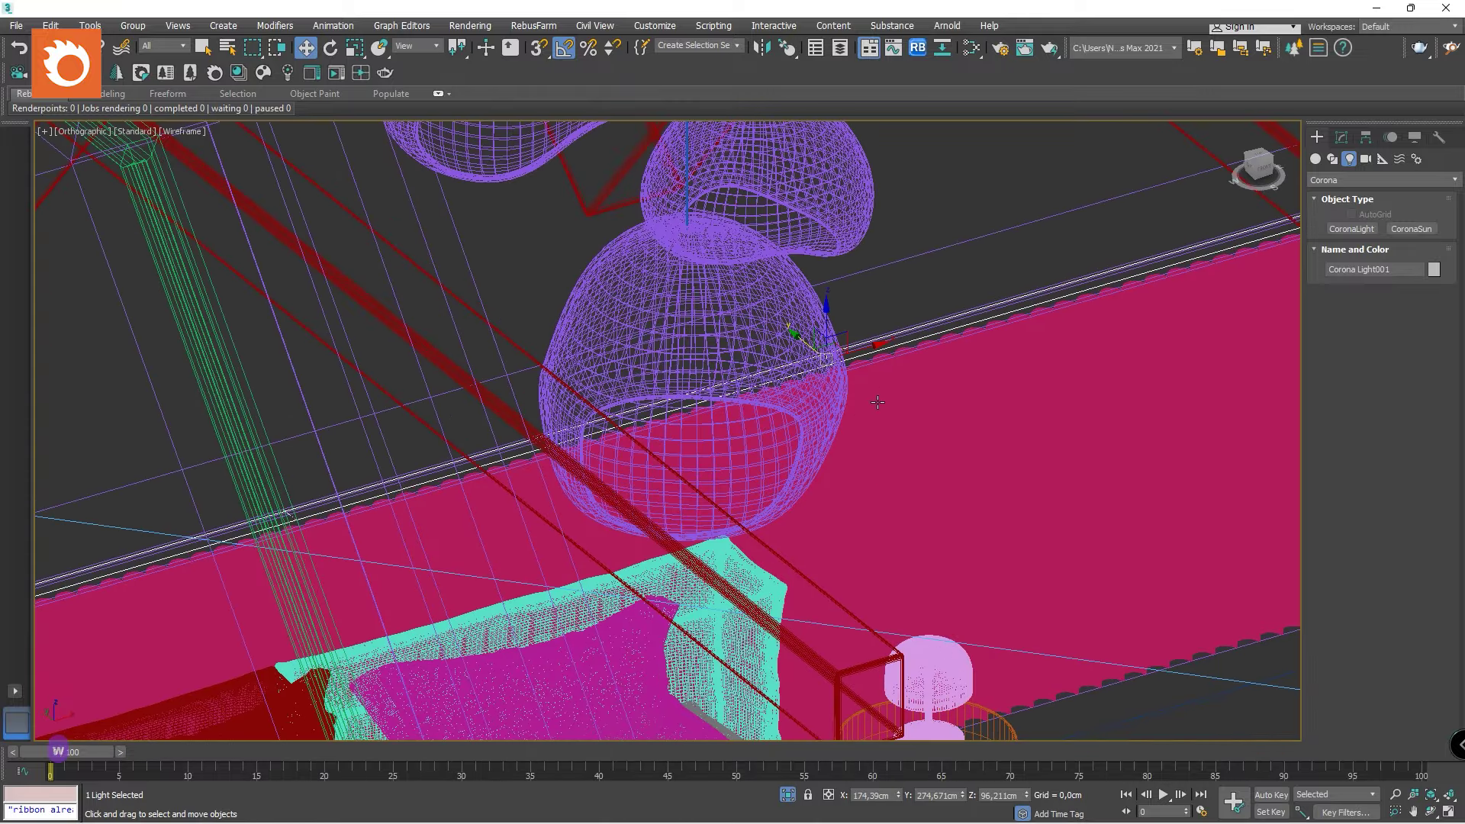
pyautogui.scroll(-4, 840, 385)
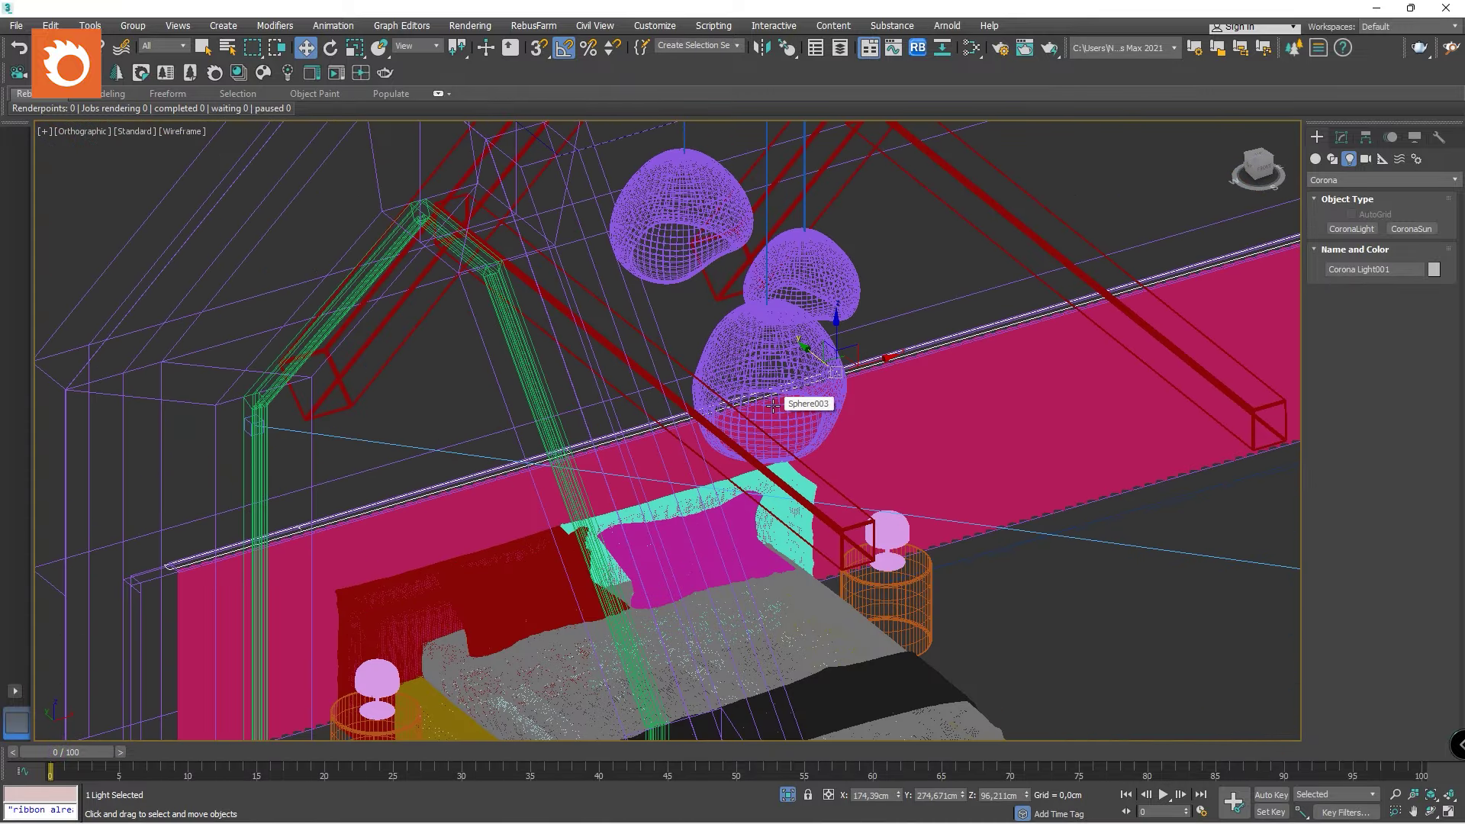
# Create a spherical Corona light with a radius of about 5.7 cm at the centre of the largest pendant lamp.
pyautogui.press('t')
pyautogui.press('z')
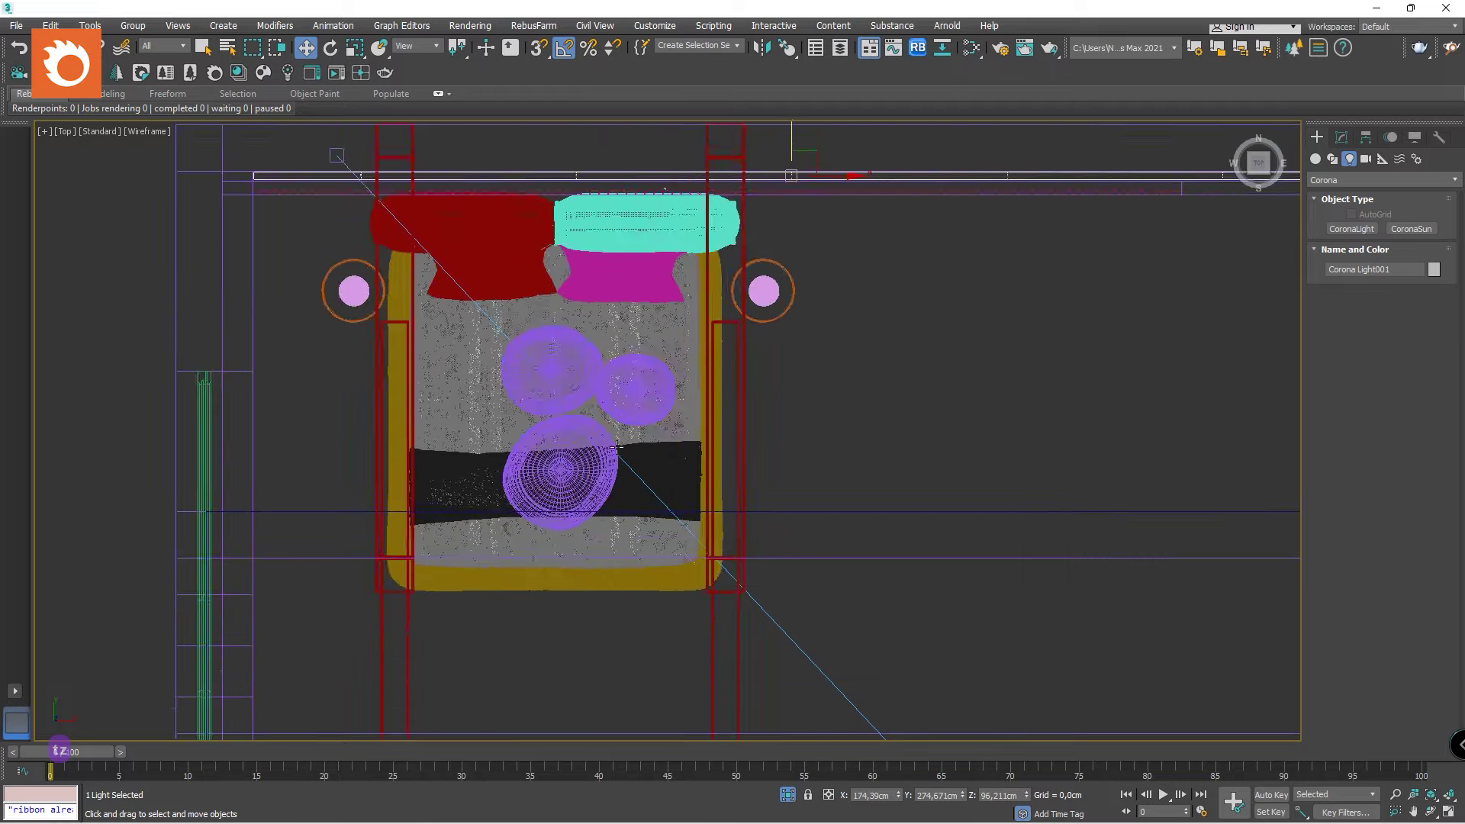
pyautogui.scroll(4, 465, 526)
pyautogui.scroll(-2, 534, 586)
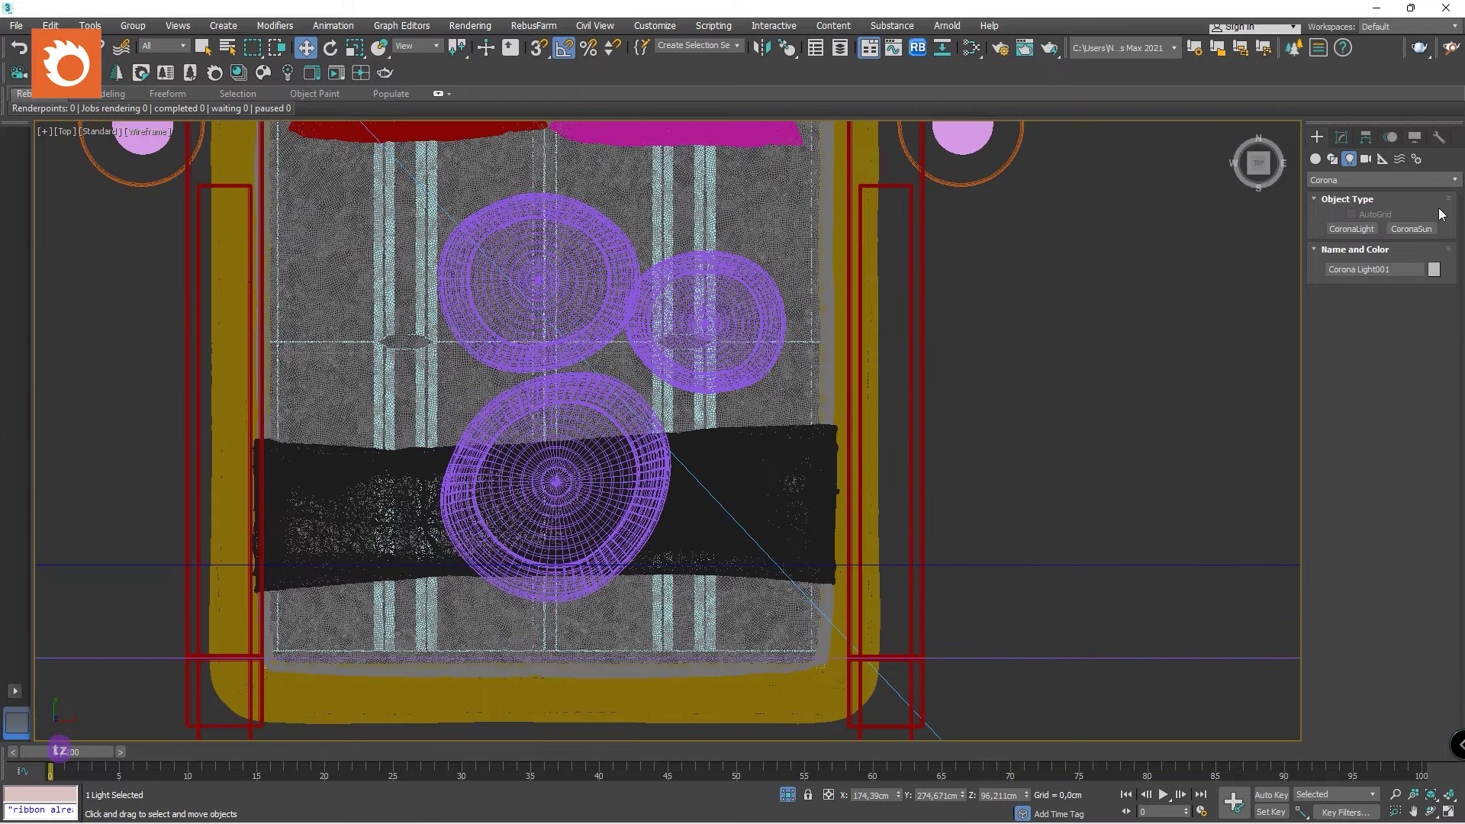
pyautogui.click(1351, 228)
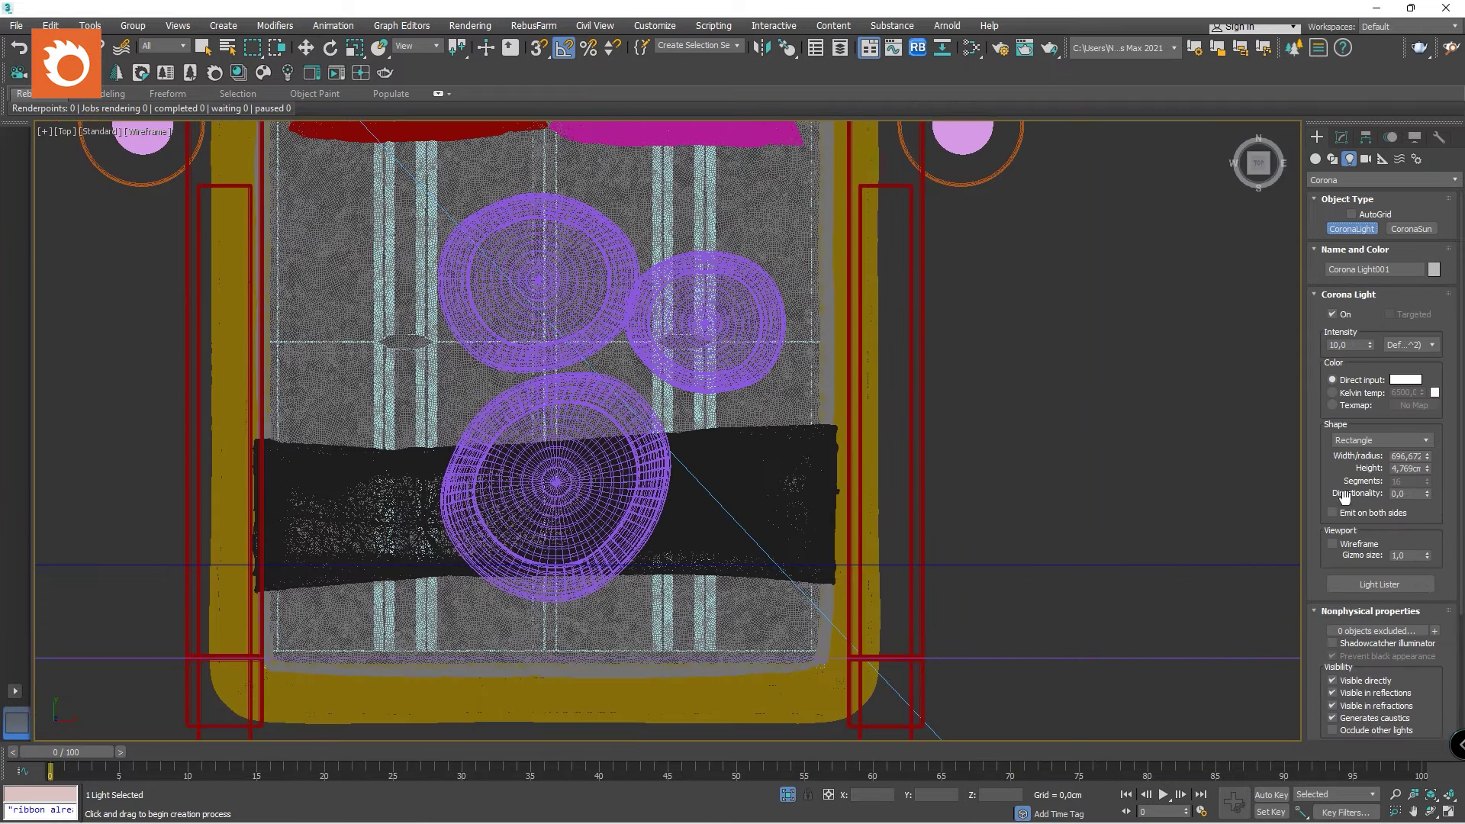
pyautogui.click(1371, 441)
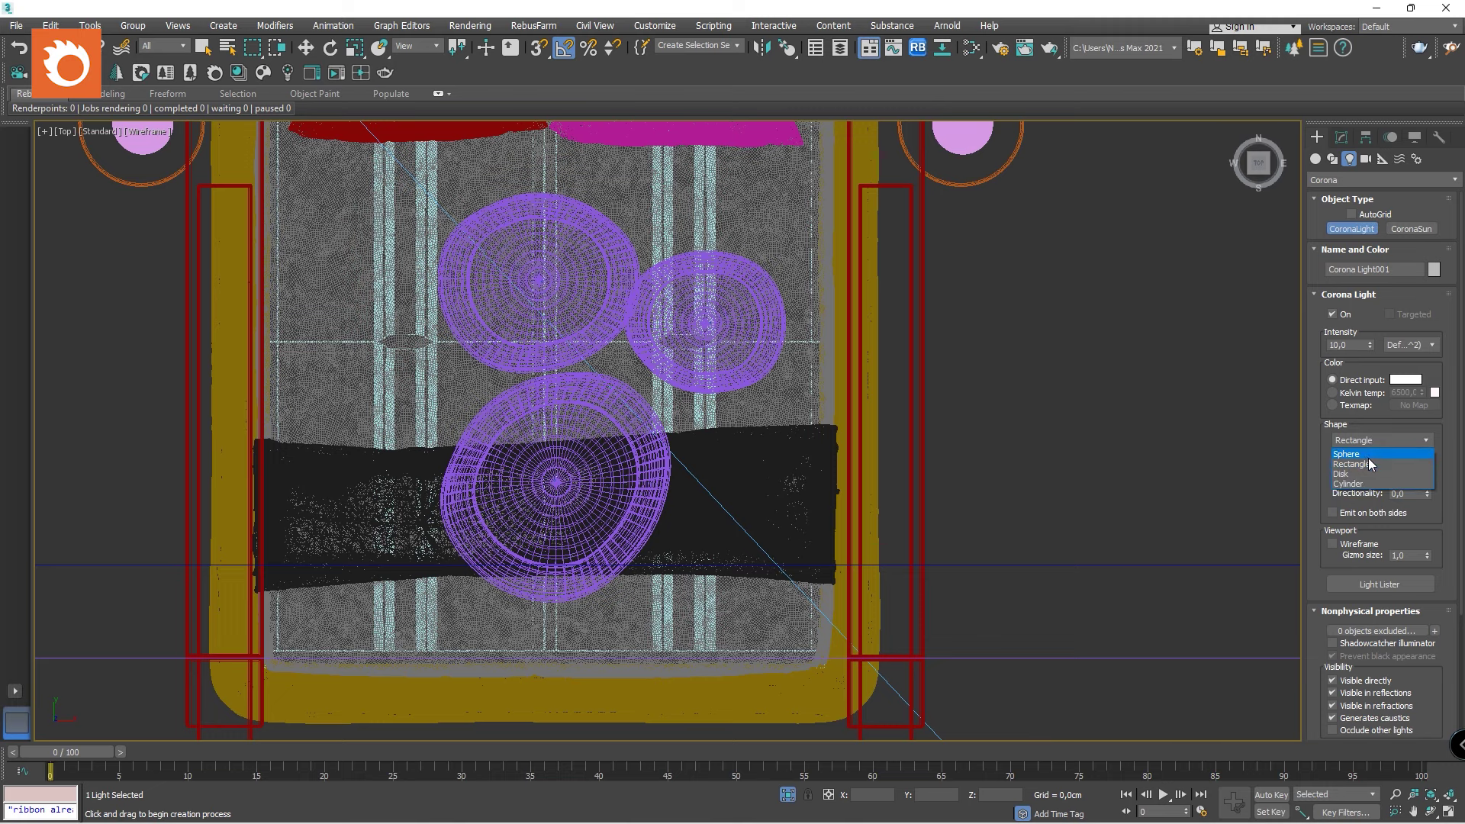
pyautogui.click(1367, 455)
pyautogui.scroll(4, 579, 507)
pyautogui.moveTo(536, 499); pyautogui.dragTo(545, 489)
# Raise the sphere light inside the largest pendant shade to about Z 237.5 cm.
pyautogui.keyDown('alt'); pyautogui.moveTo(545, 490); pyautogui.dragTo(588, 394, button='middle'); pyautogui.keyUp('alt')
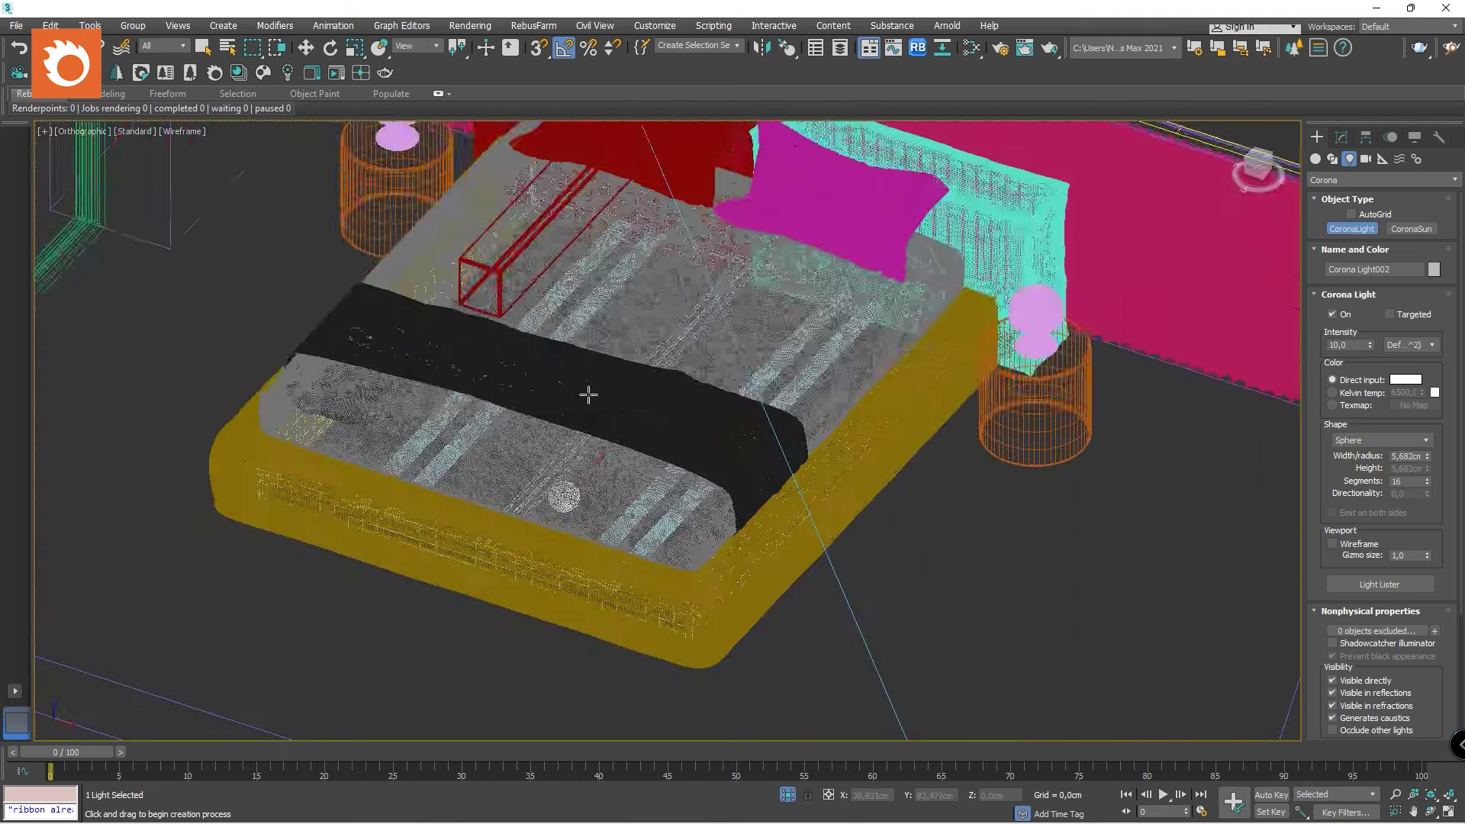
pyautogui.scroll(-5, 588, 394)
pyautogui.press('w')
pyautogui.moveTo(565, 490); pyautogui.dragTo(614, 296)
pyautogui.scroll(6, 577, 249)
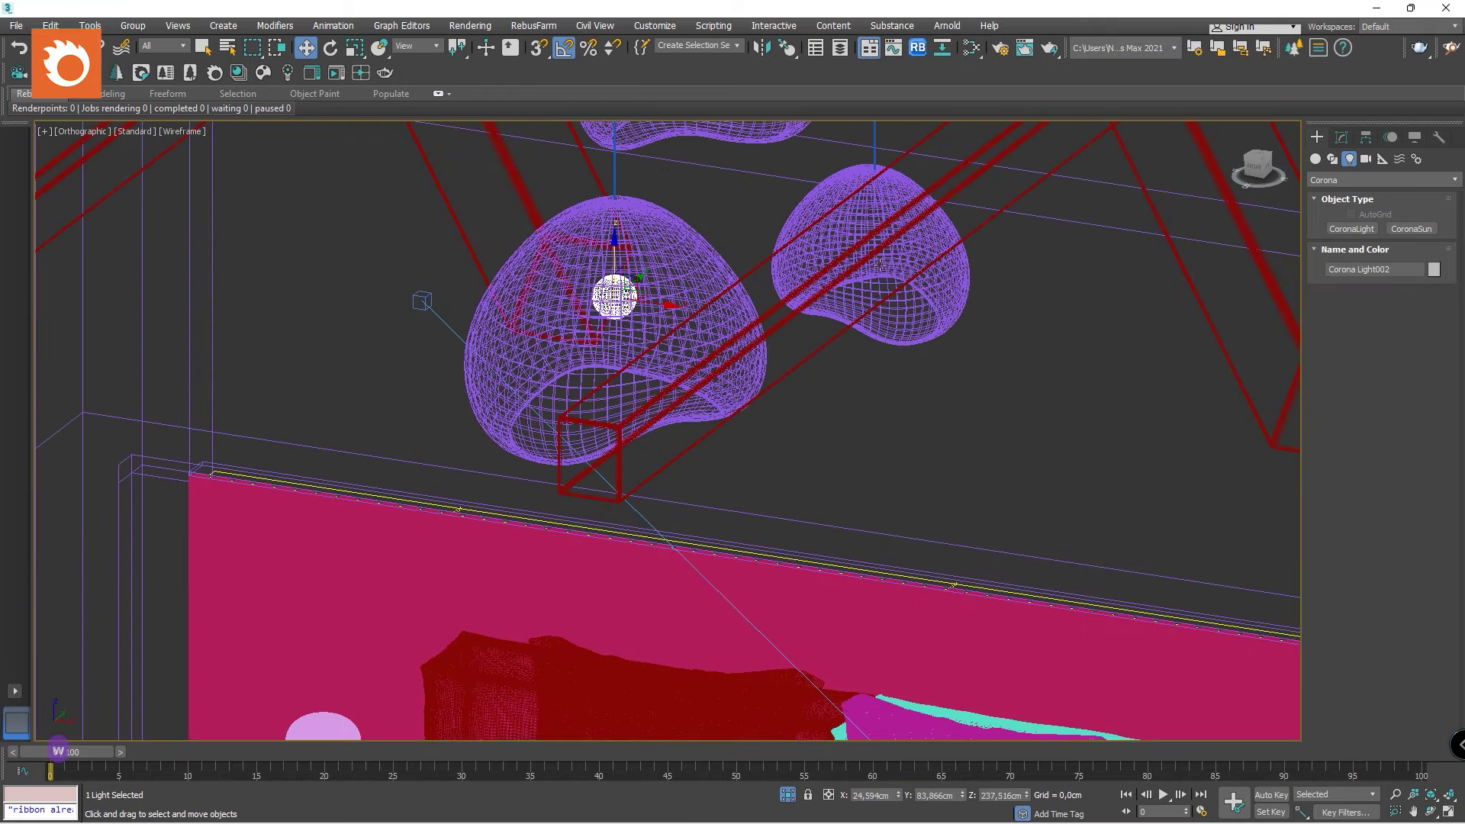
# Clone the sphere light as instances at the centres of the other two pendant lamps.
pyautogui.press('t')
pyautogui.press('z')
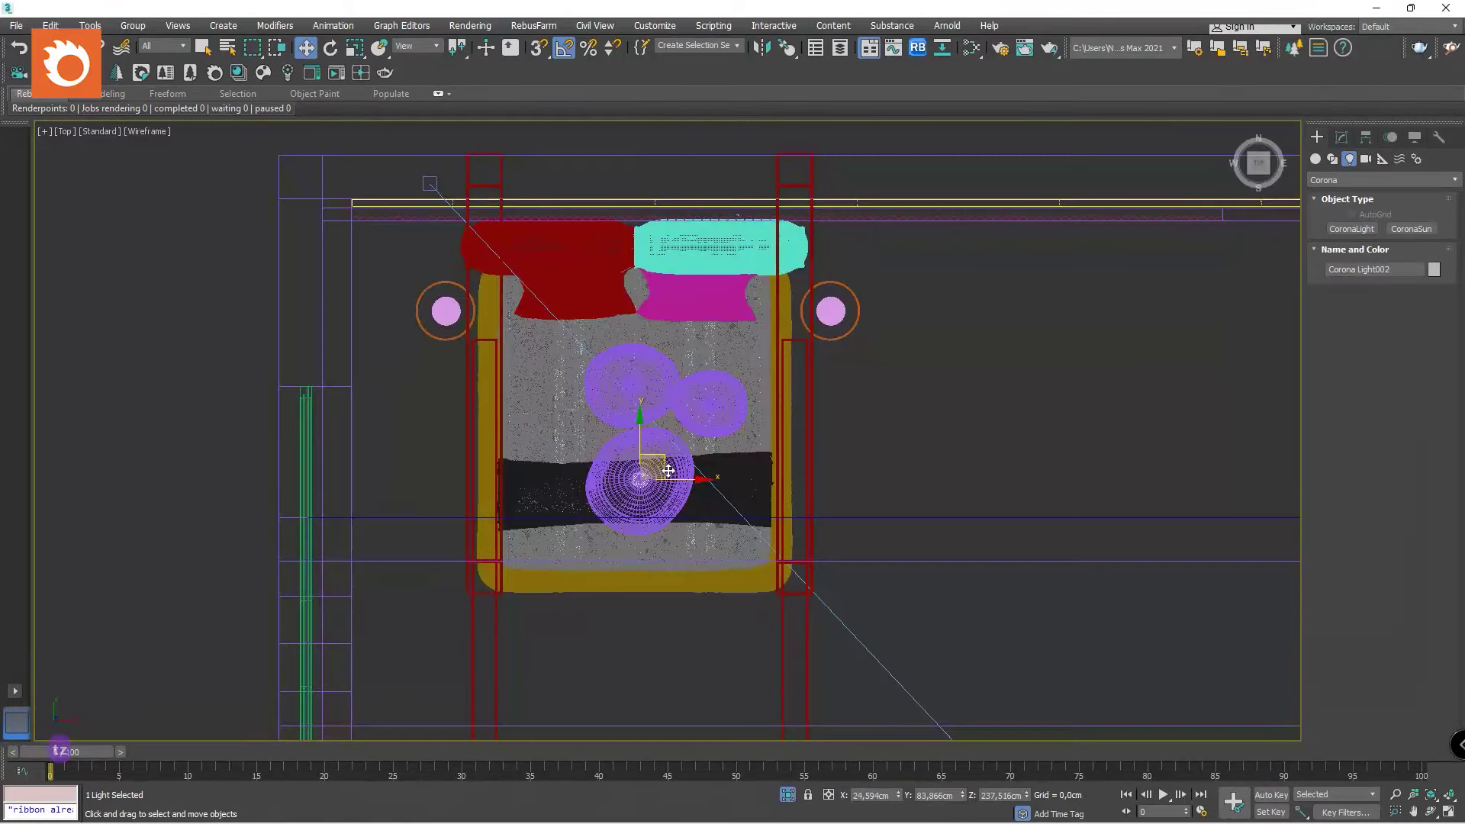
pyautogui.keyDown('shift'); pyautogui.moveTo(669, 450); pyautogui.dragTo(733, 380); pyautogui.keyUp('shift')
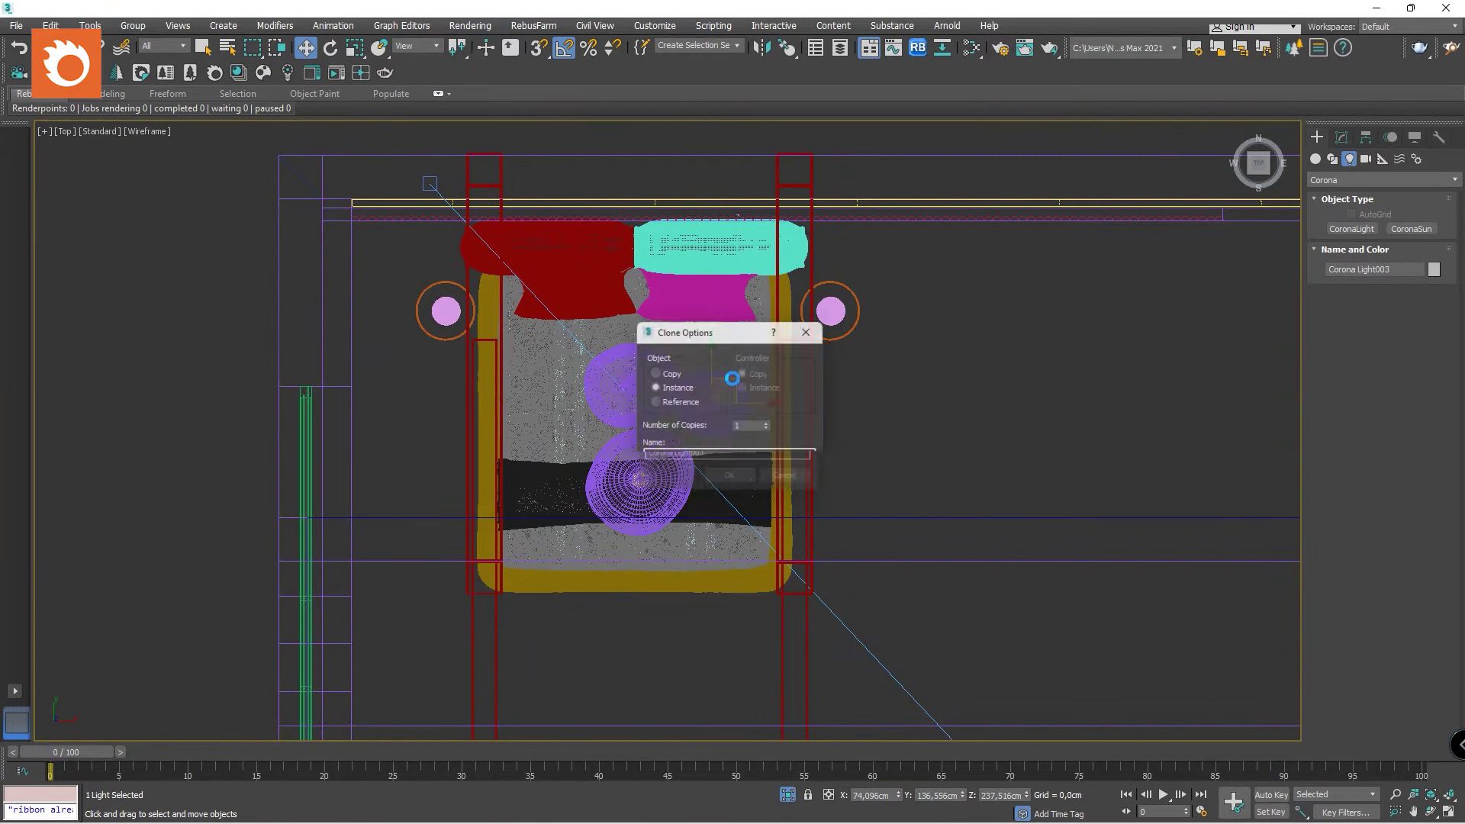
pyautogui.click(734, 485)
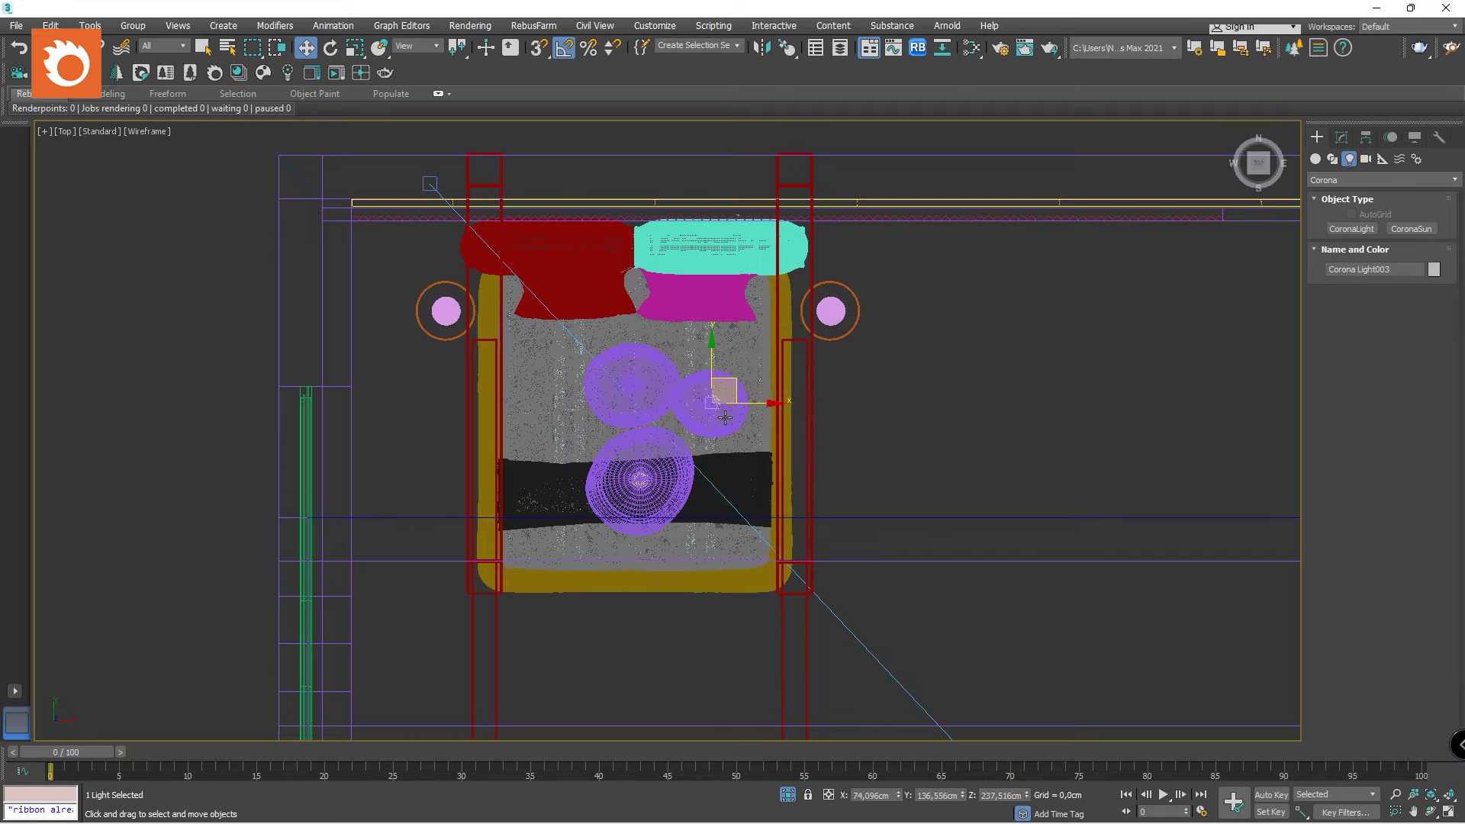
pyautogui.scroll(6, 682, 378)
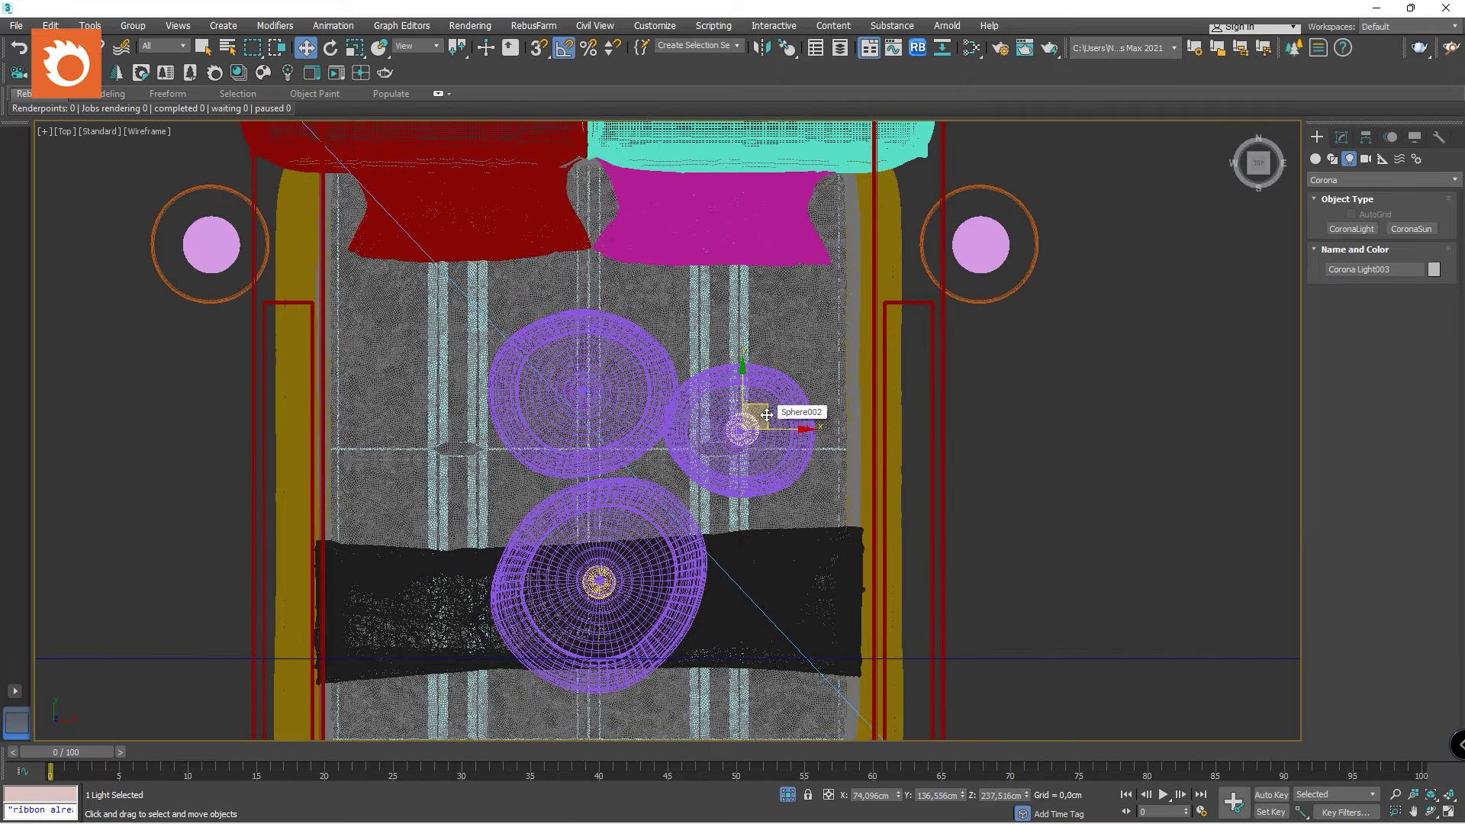
pyautogui.moveTo(761, 408)
pyautogui.mouseDown()
pyautogui.moveTo(626, 402)
pyautogui.moveTo(602, 367)
pyautogui.mouseUp()
pyautogui.click(746, 482)
# Raise the last cloned sphere light into the shade of the highest pendant.
pyautogui.scroll(-5, 664, 527)
pyautogui.keyDown('alt'); pyautogui.moveTo(663, 526); pyautogui.dragTo(629, 444, button='middle'); pyautogui.keyUp('alt')
pyautogui.scroll(5, 629, 444)
pyautogui.moveTo(617, 443); pyautogui.dragTo(618, 288)
pyautogui.scroll(5, 617, 288)
pyautogui.scroll(4, 804, 479)
# Restrict selection to lights and raise the smallest pendant's sphere light to about Z 248 cm.
pyautogui.click(818, 460)
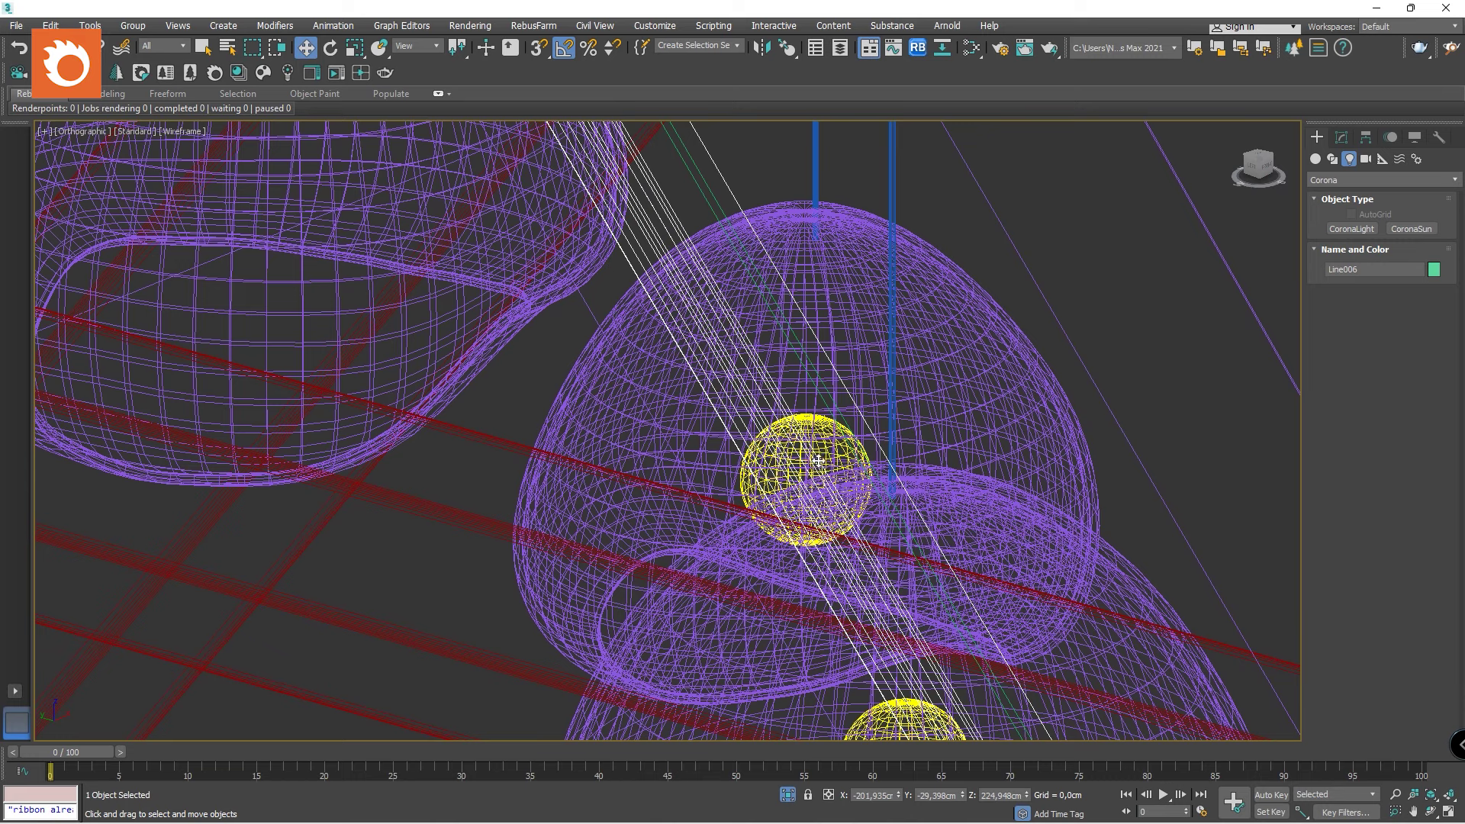
pyautogui.scroll(-6, 818, 460)
pyautogui.click(160, 46)
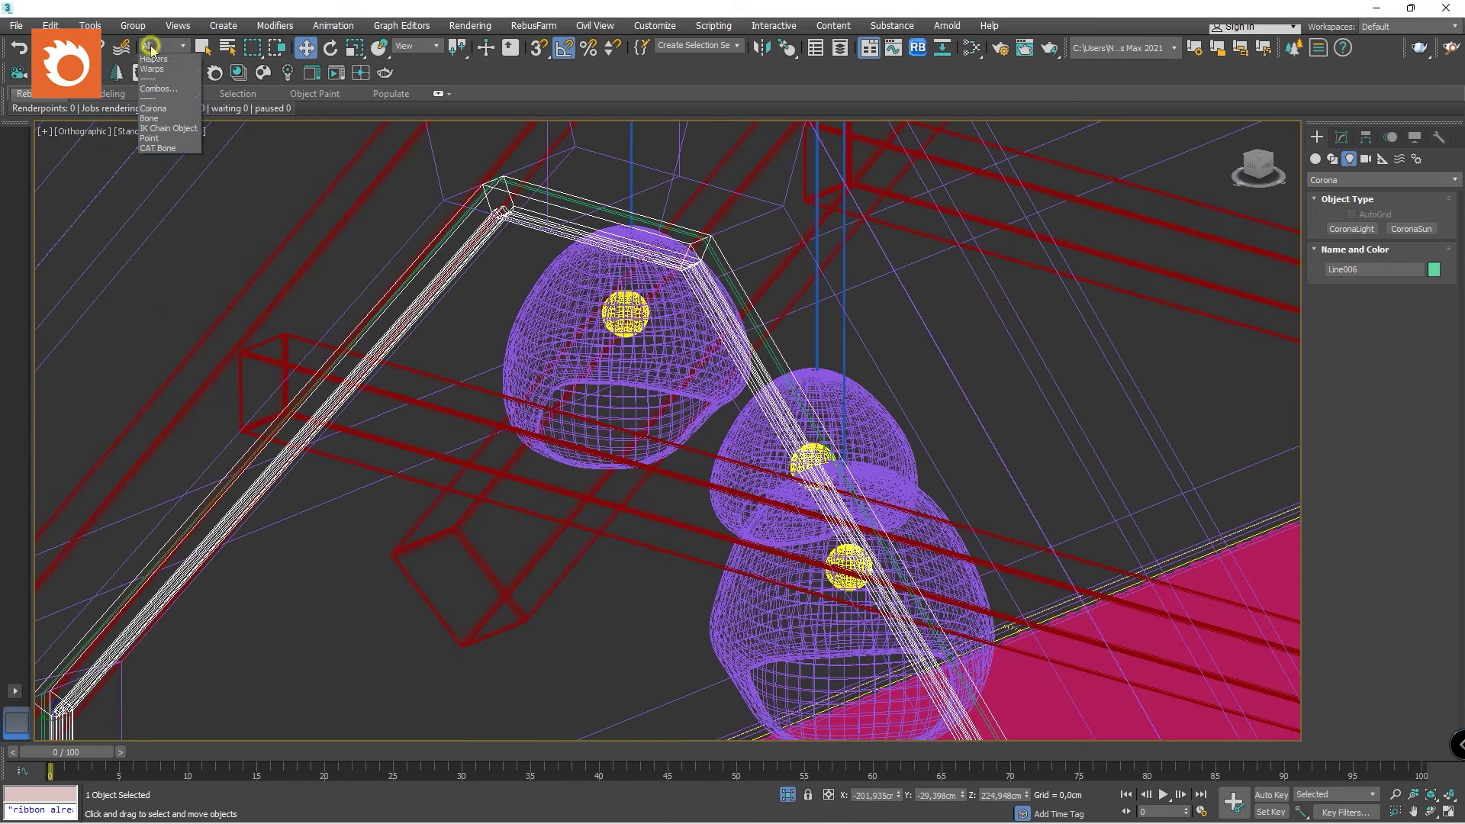
pyautogui.click(158, 89)
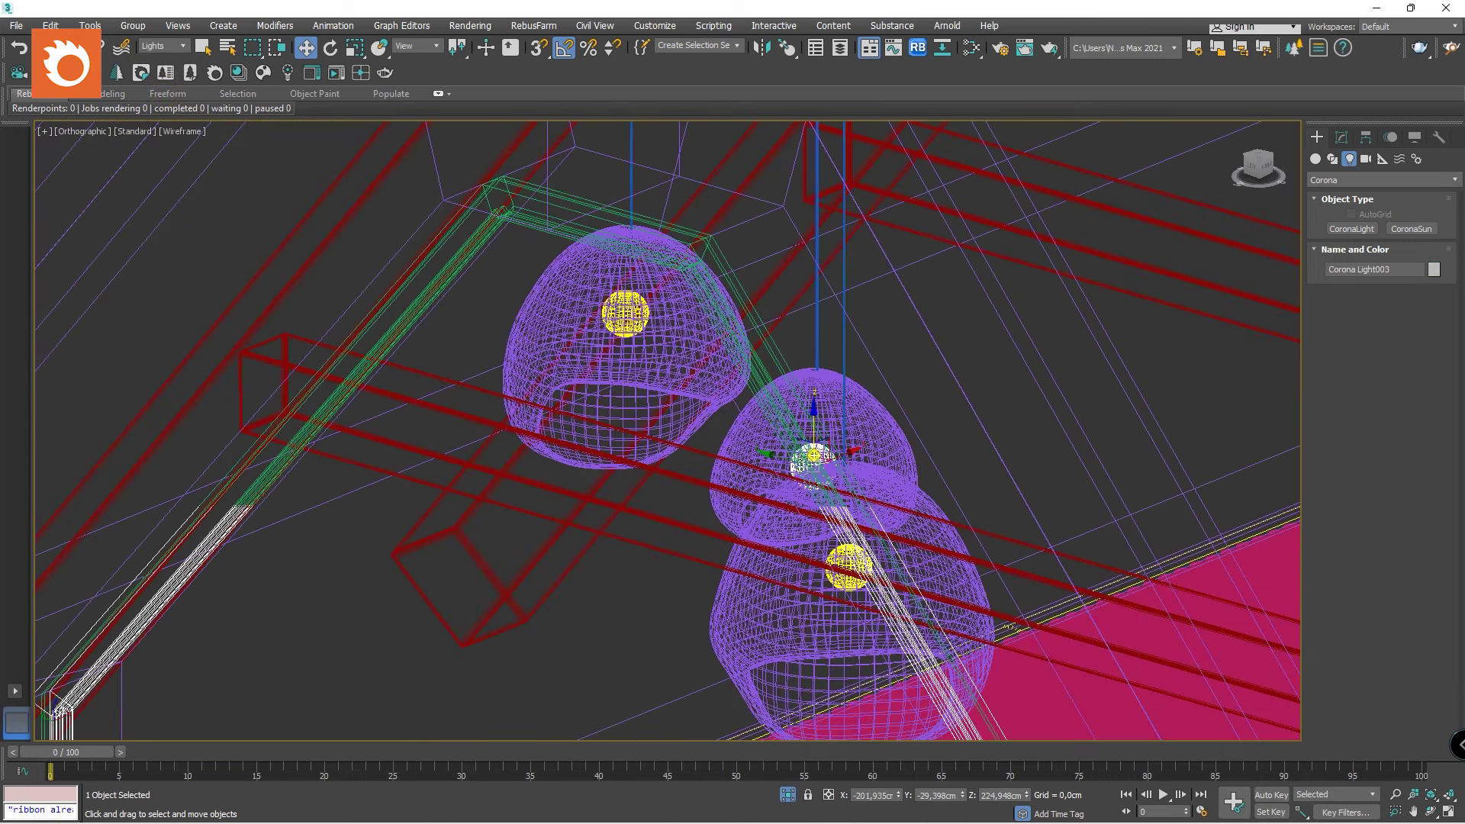
pyautogui.click(812, 458)
pyautogui.scroll(3, 813, 458)
pyautogui.scroll(-6, 675, 387)
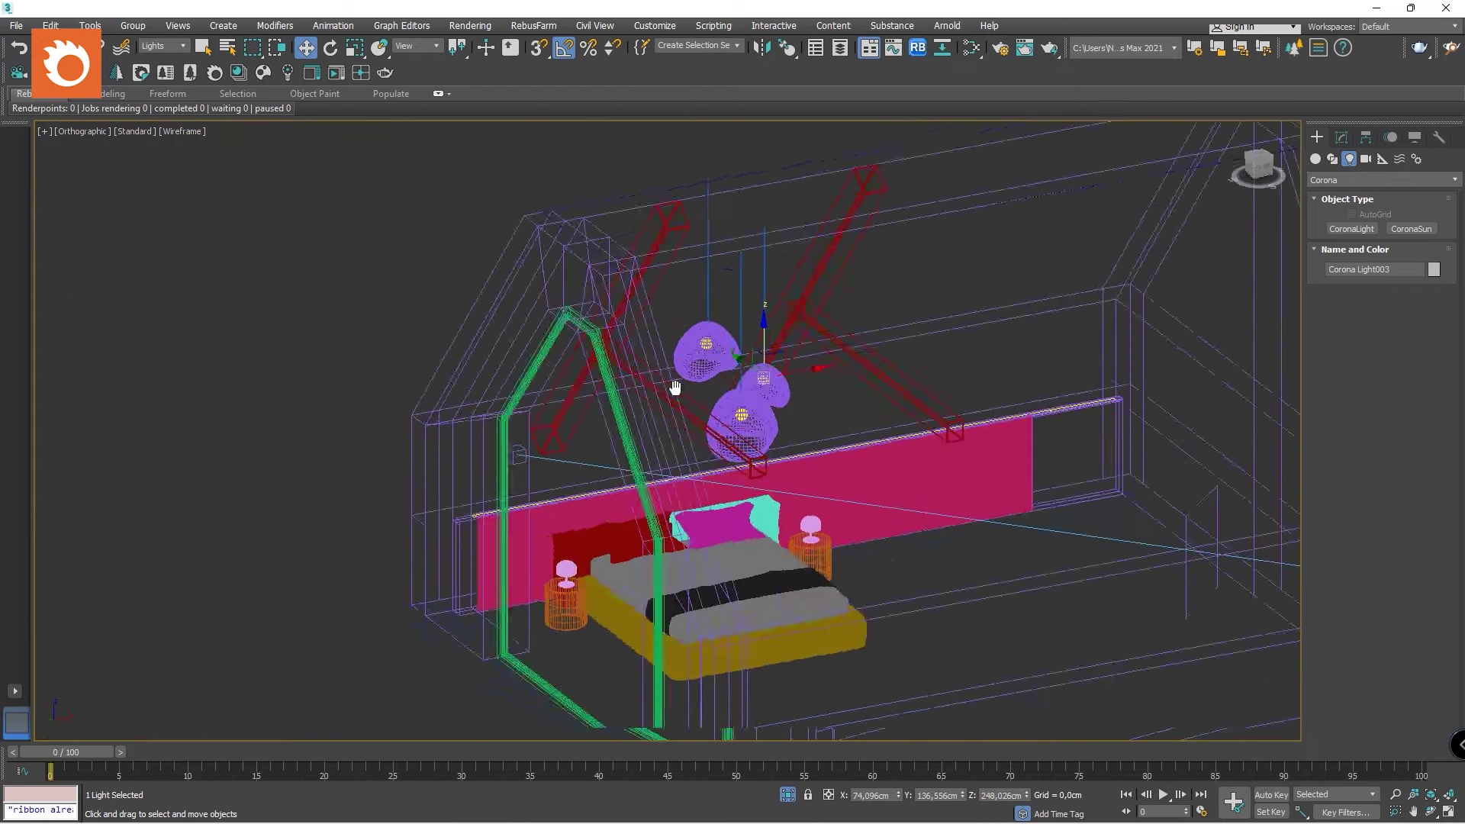
# Set the selection filter back to All object types.
pyautogui.keyDown('alt'); pyautogui.moveTo(675, 387); pyautogui.dragTo(596, 373, button='middle'); pyautogui.keyUp('alt')
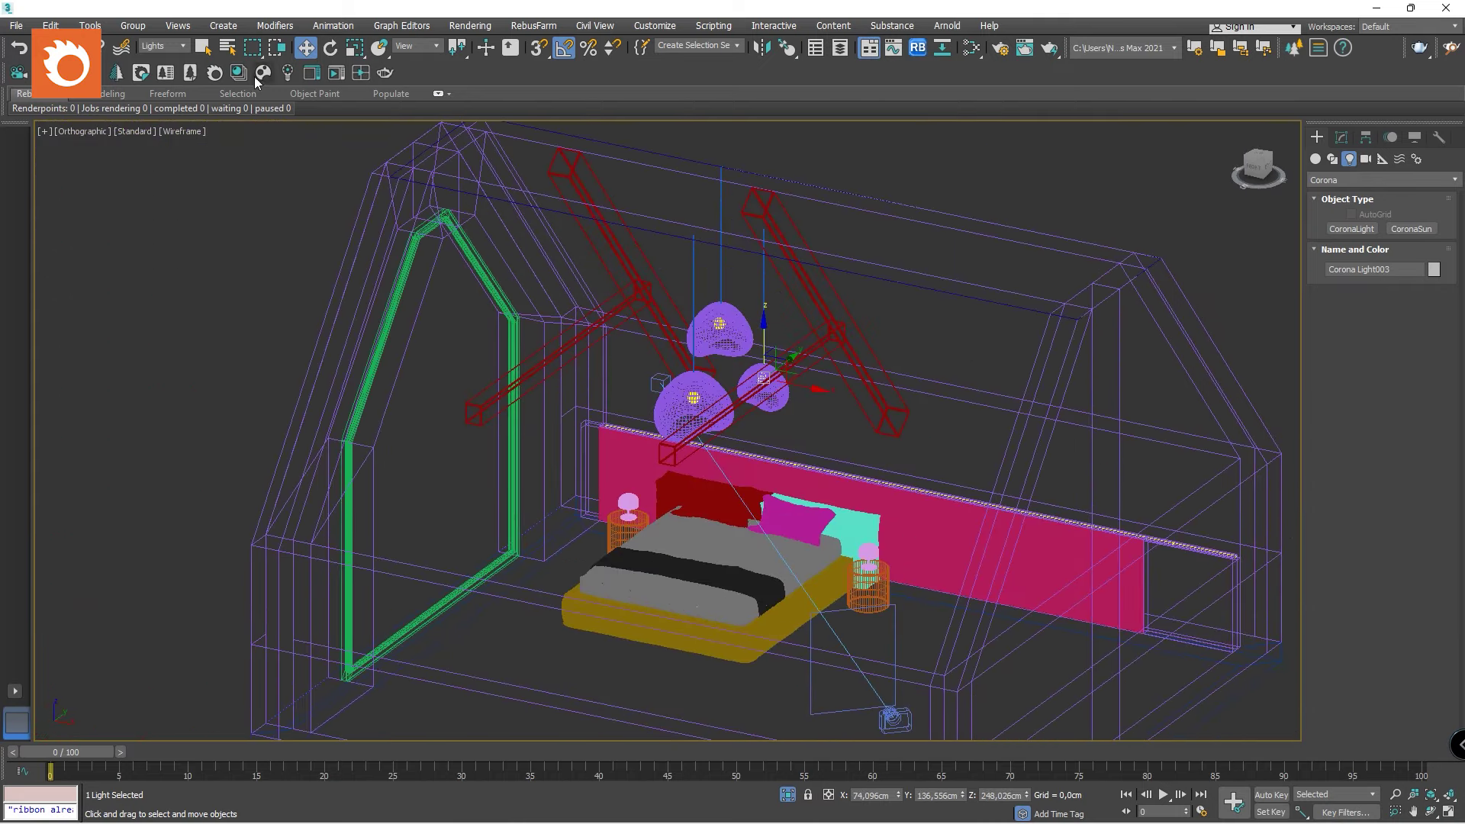
pyautogui.click(170, 47)
pyautogui.click(170, 58)
# In the top view, draw a disk-shaped Corona light centred on the bedside table lamp, about 4.7 cm in radius.
pyautogui.press('t')
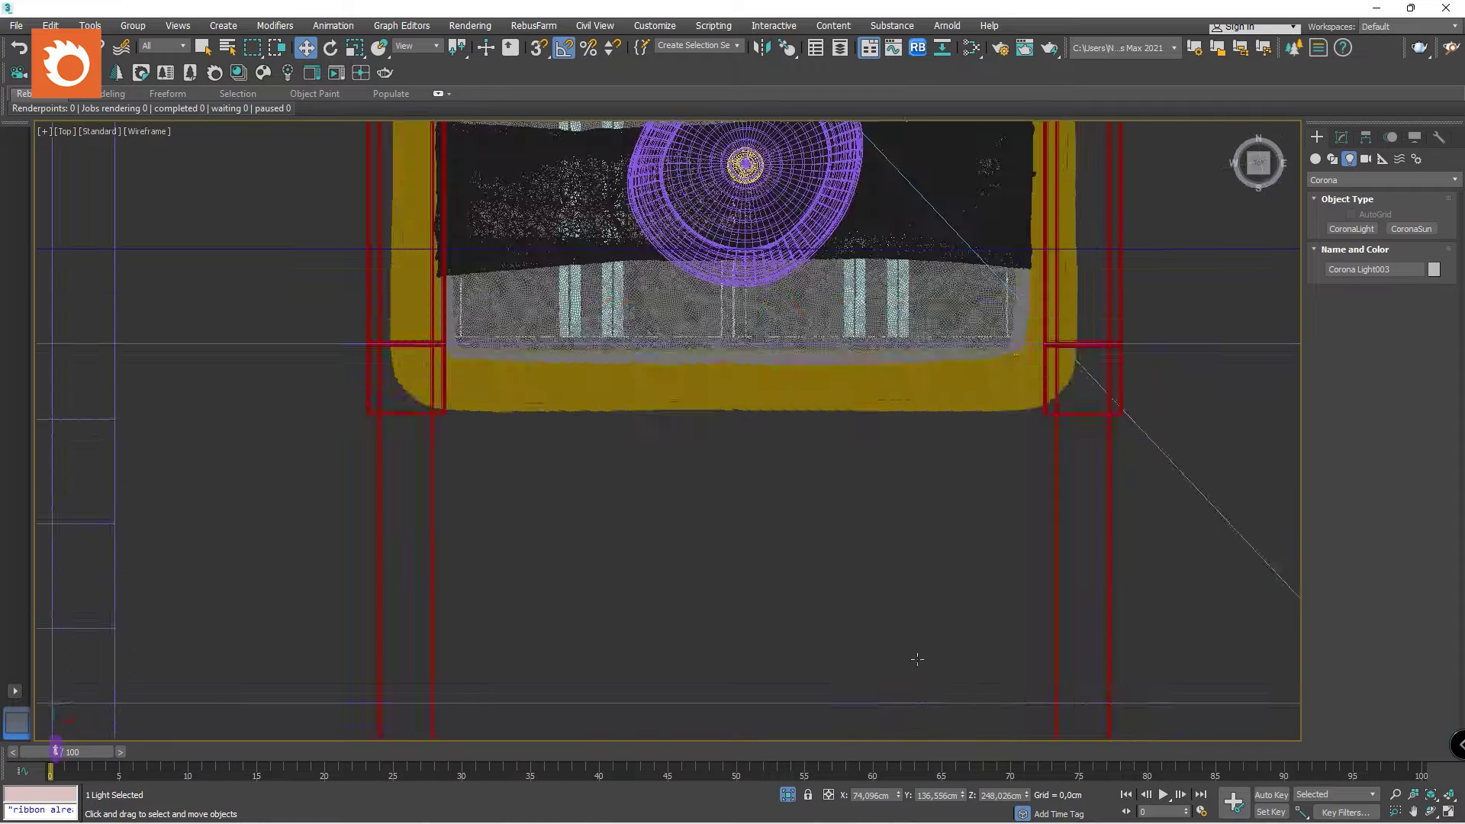
pyautogui.press('z')
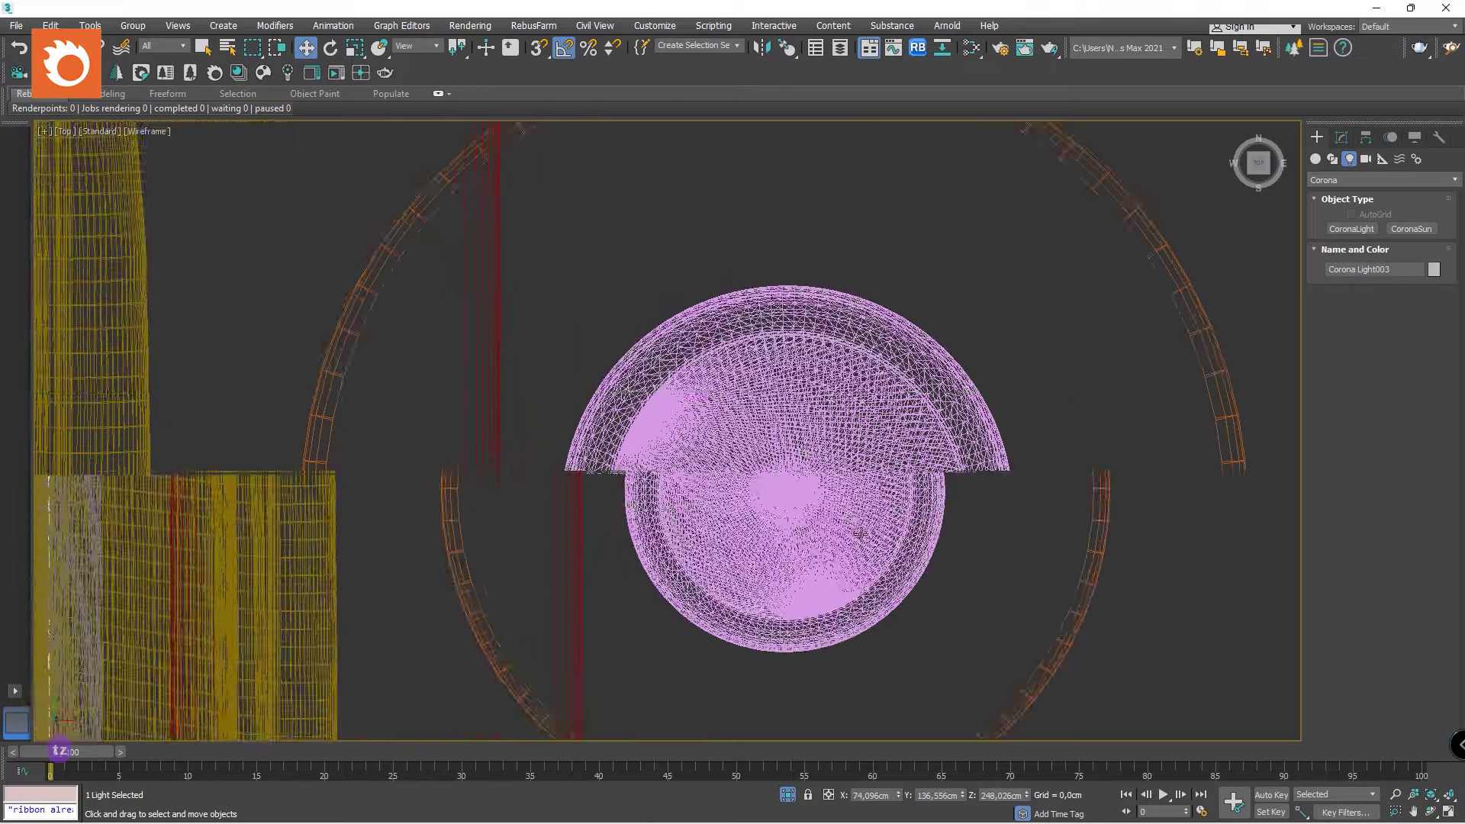
pyautogui.click(1346, 228)
pyautogui.click(1379, 443)
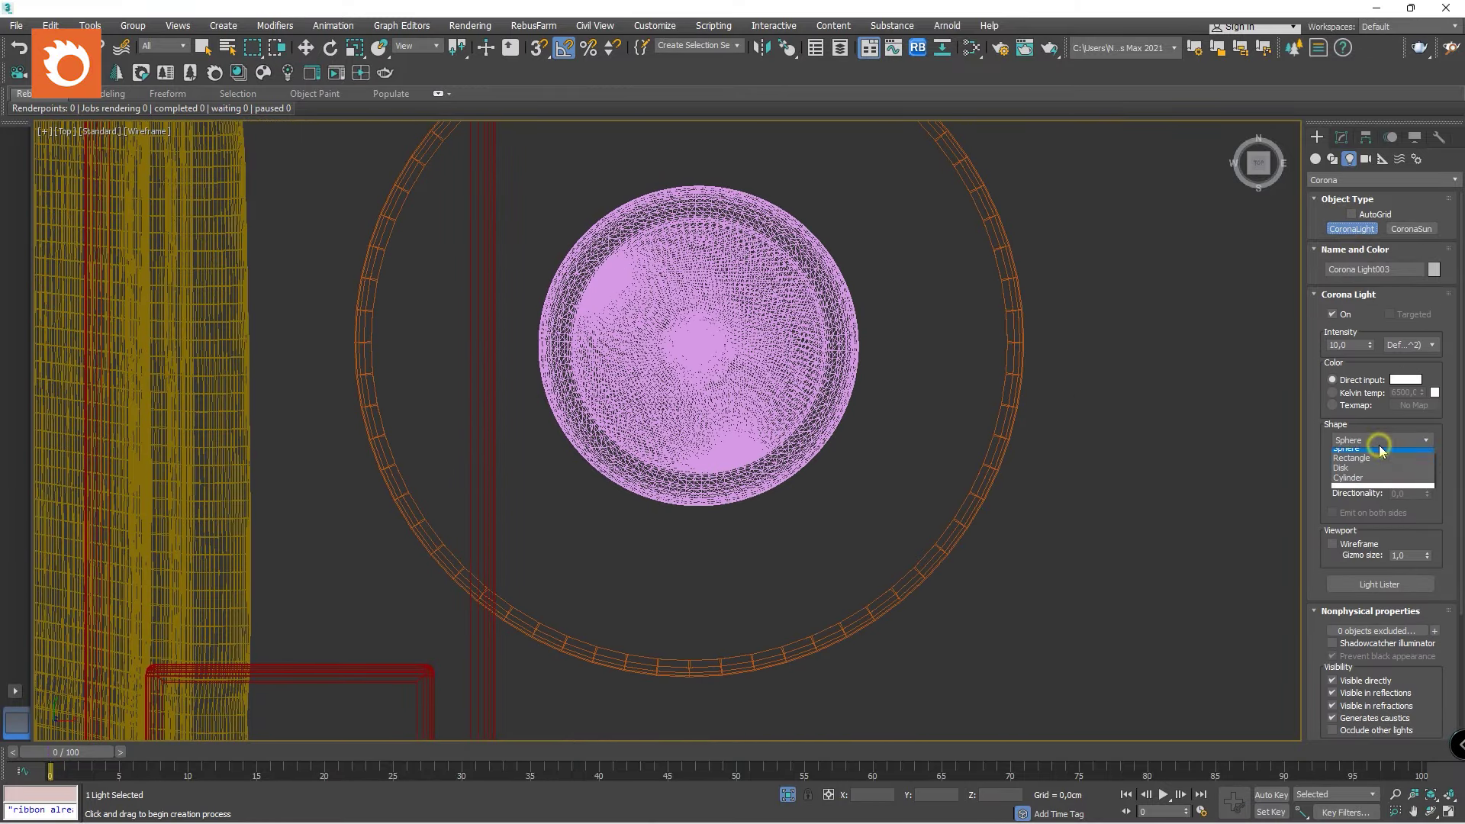
pyautogui.click(1366, 474)
pyautogui.scroll(4, 797, 315)
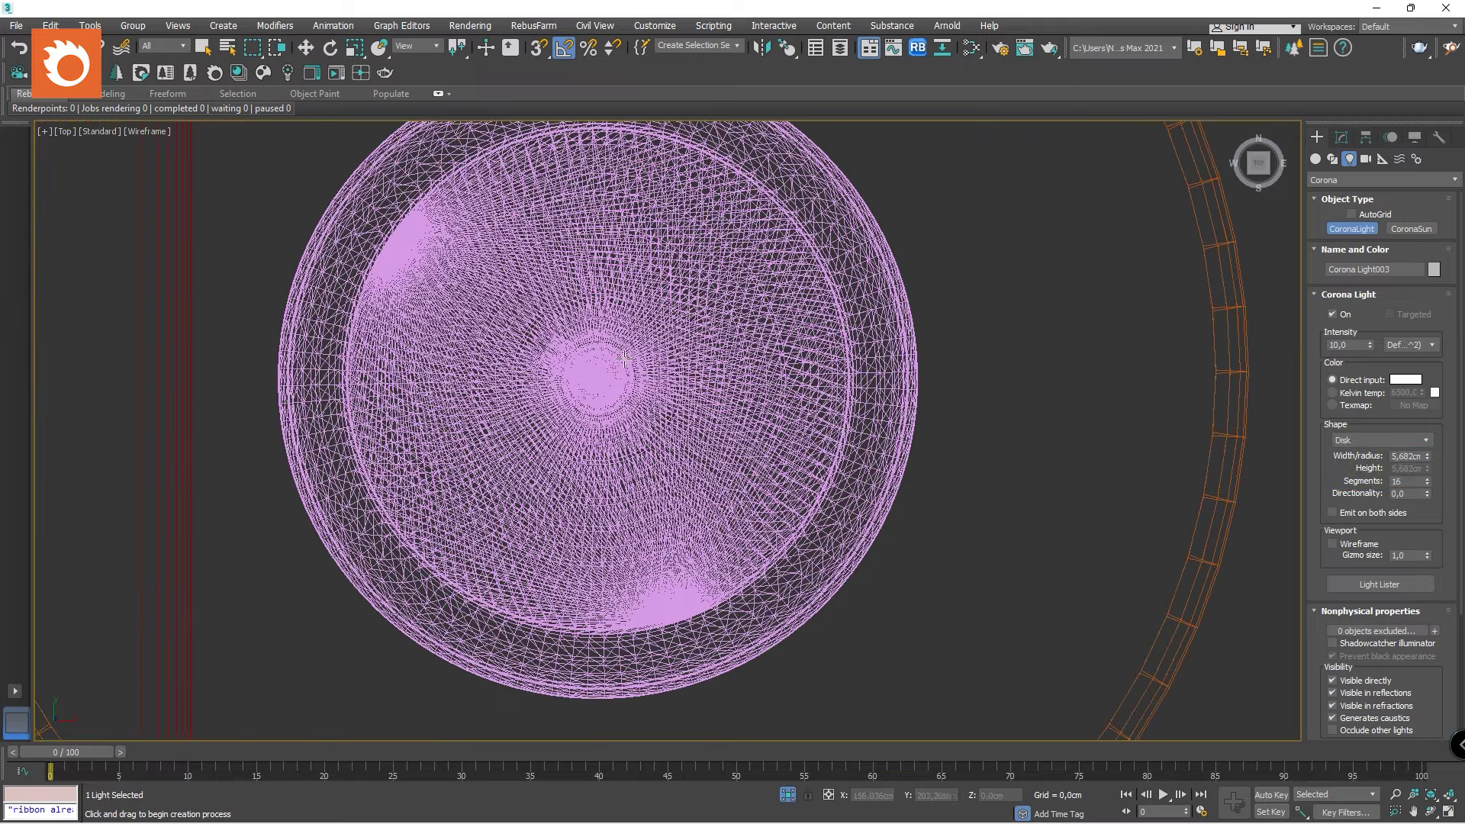
pyautogui.moveTo(575, 276); pyautogui.dragTo(559, 213)
# In the front view, raise the disk light into the bedside lamp's shade to about Z 59 cm.
pyautogui.scroll(-10, 706, 437)
pyautogui.keyDown('alt'); pyautogui.moveTo(705, 437); pyautogui.dragTo(687, 305, button='middle'); pyautogui.keyUp('alt')
pyautogui.click(1256, 166)
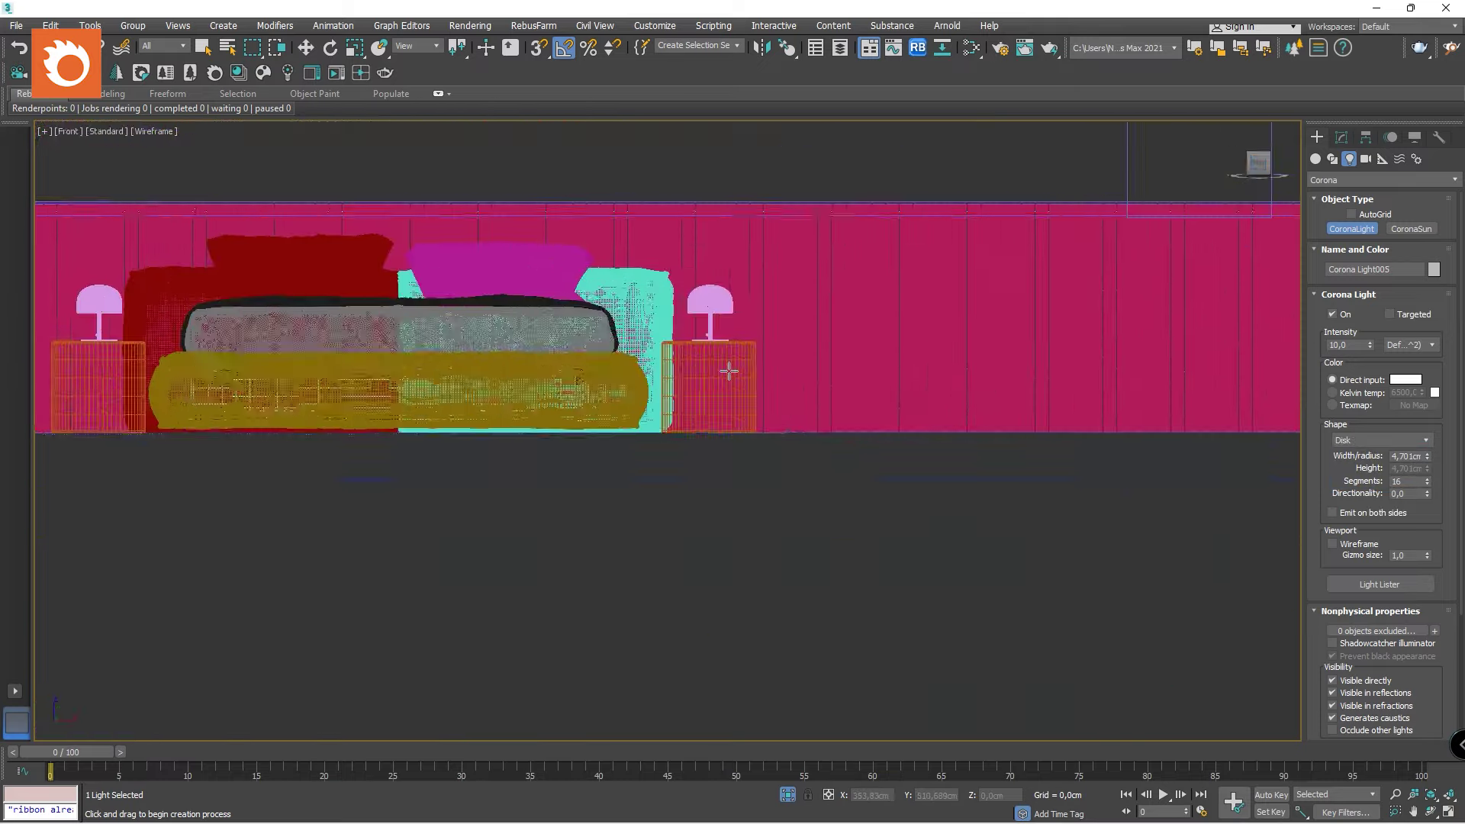
pyautogui.press('w')
pyautogui.moveTo(676, 658); pyautogui.dragTo(676, 400)
pyautogui.scroll(15, 664, 431)
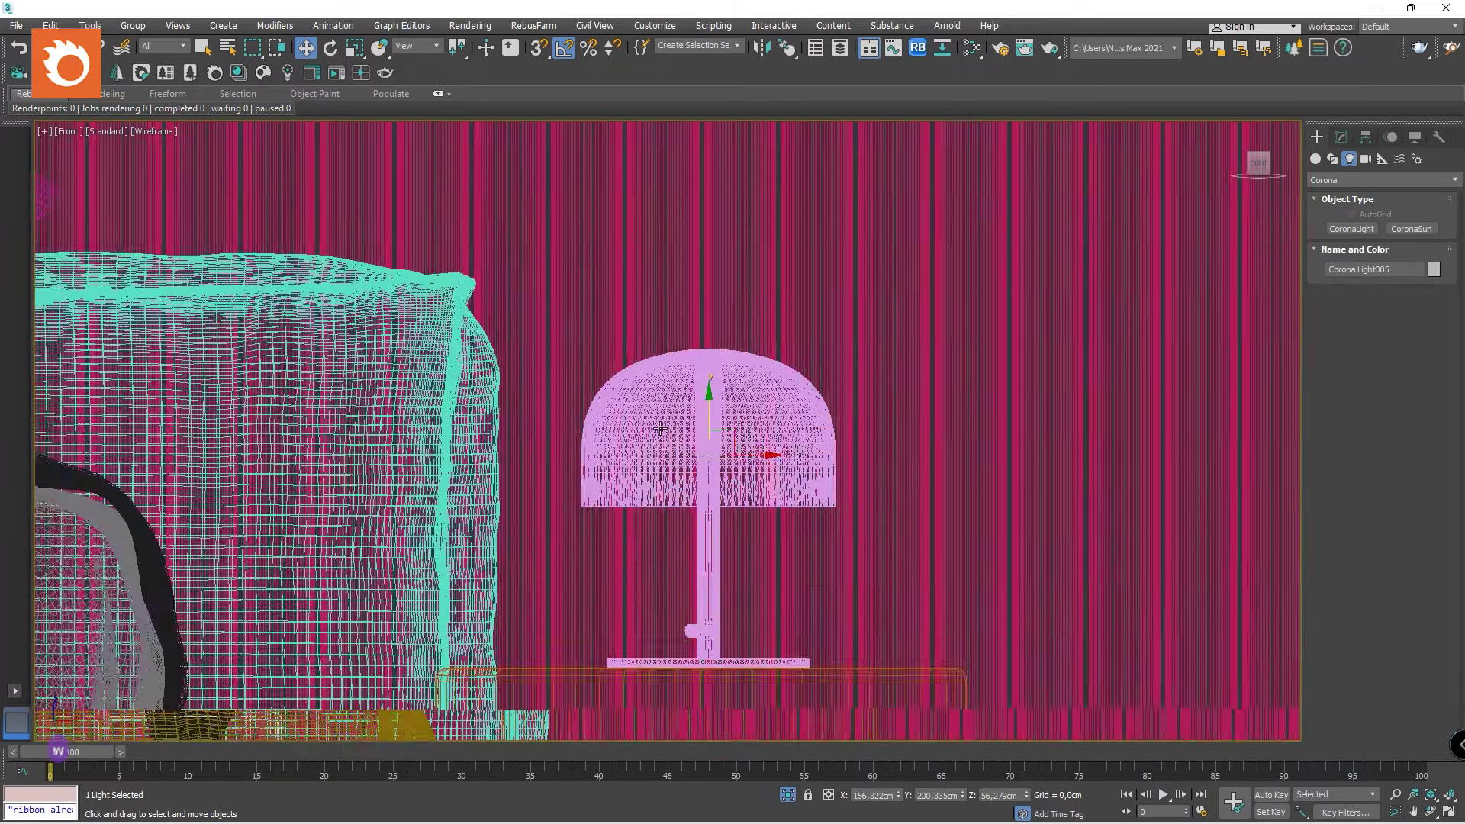
pyautogui.scroll(5, 406, 465)
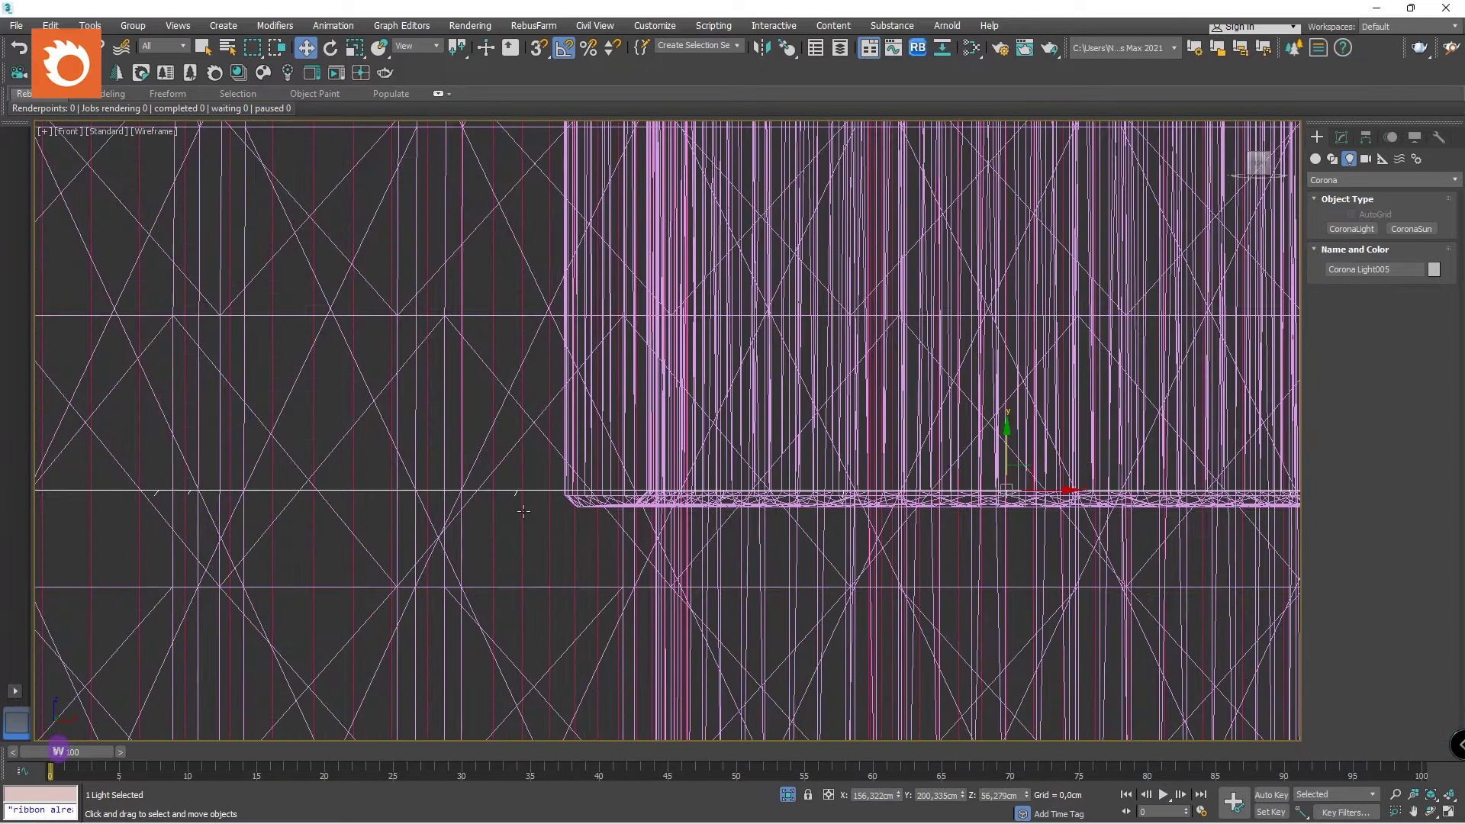
pyautogui.scroll(5, 514, 497)
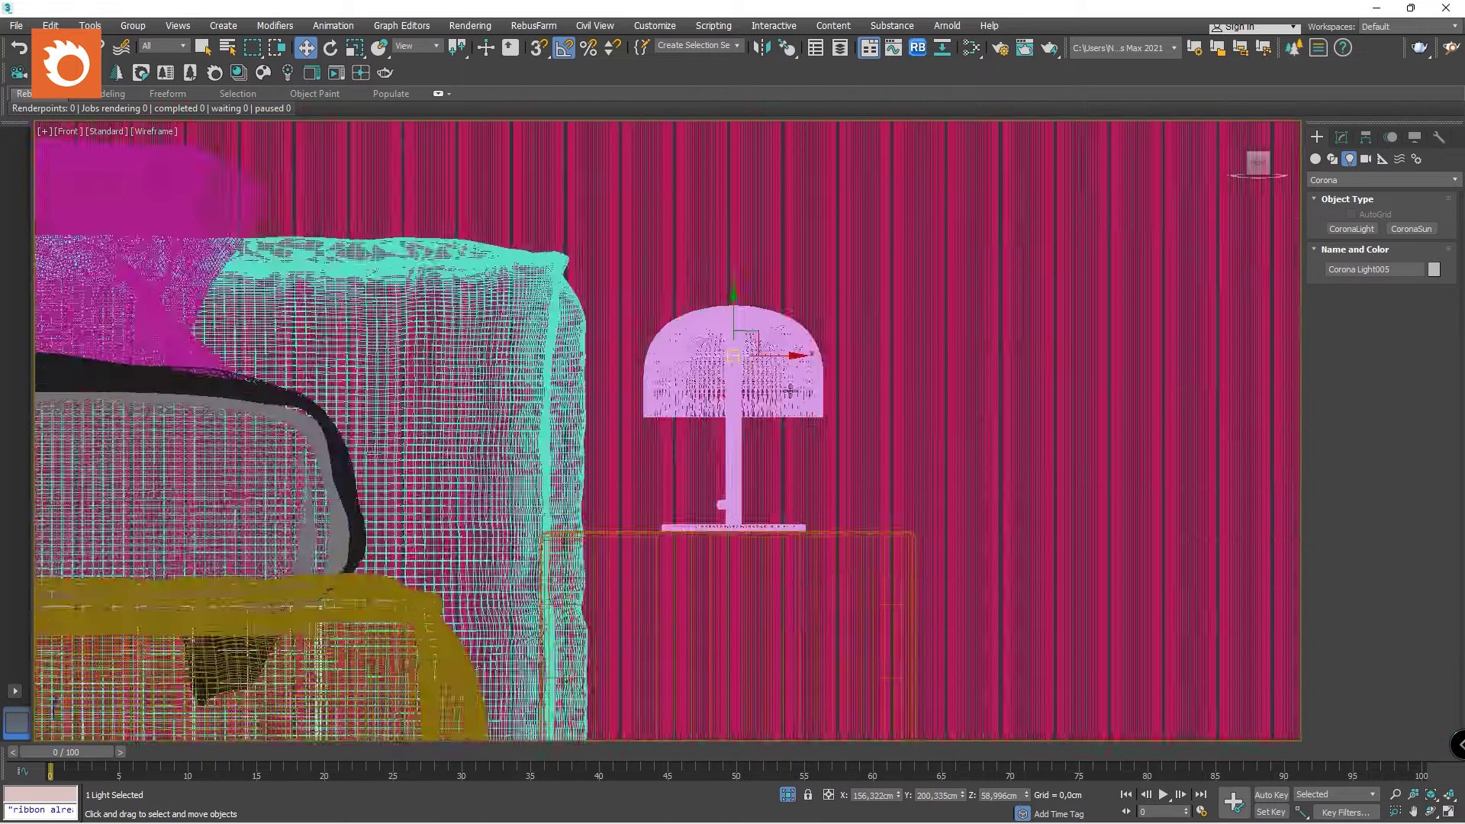
# Clone the disk light as an instance into the other bedside lamp's shade, centred at about X -109.4 cm.
pyautogui.scroll(-5, 814, 366)
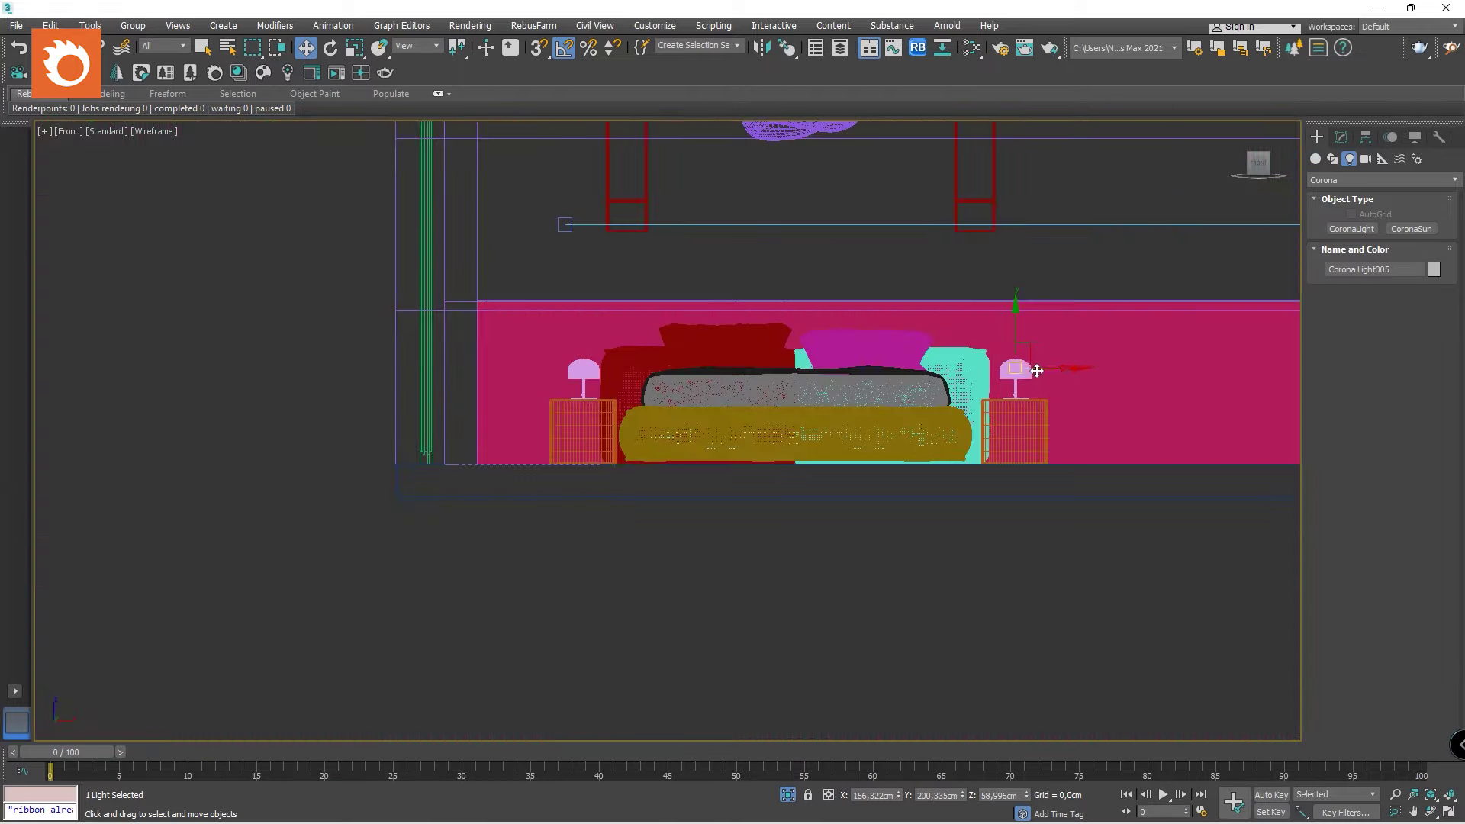
pyautogui.scroll(4, 813, 366)
pyautogui.keyDown('shift'); pyautogui.moveTo(1011, 367); pyautogui.dragTo(168, 384); pyautogui.keyUp('shift')
pyautogui.click(733, 485)
pyautogui.scroll(8, 114, 358)
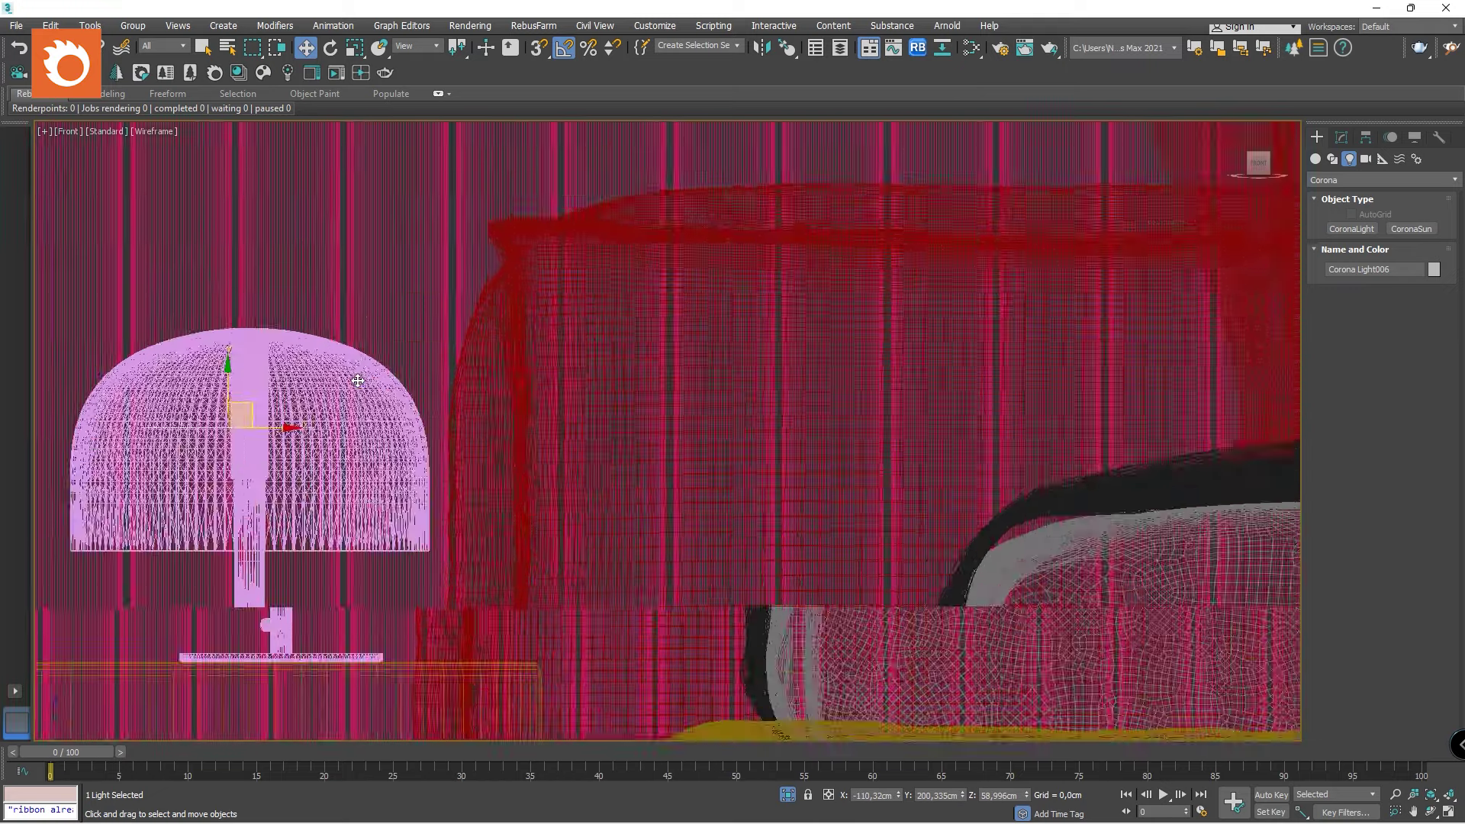
pyautogui.moveTo(476, 404); pyautogui.dragTo(498, 405)
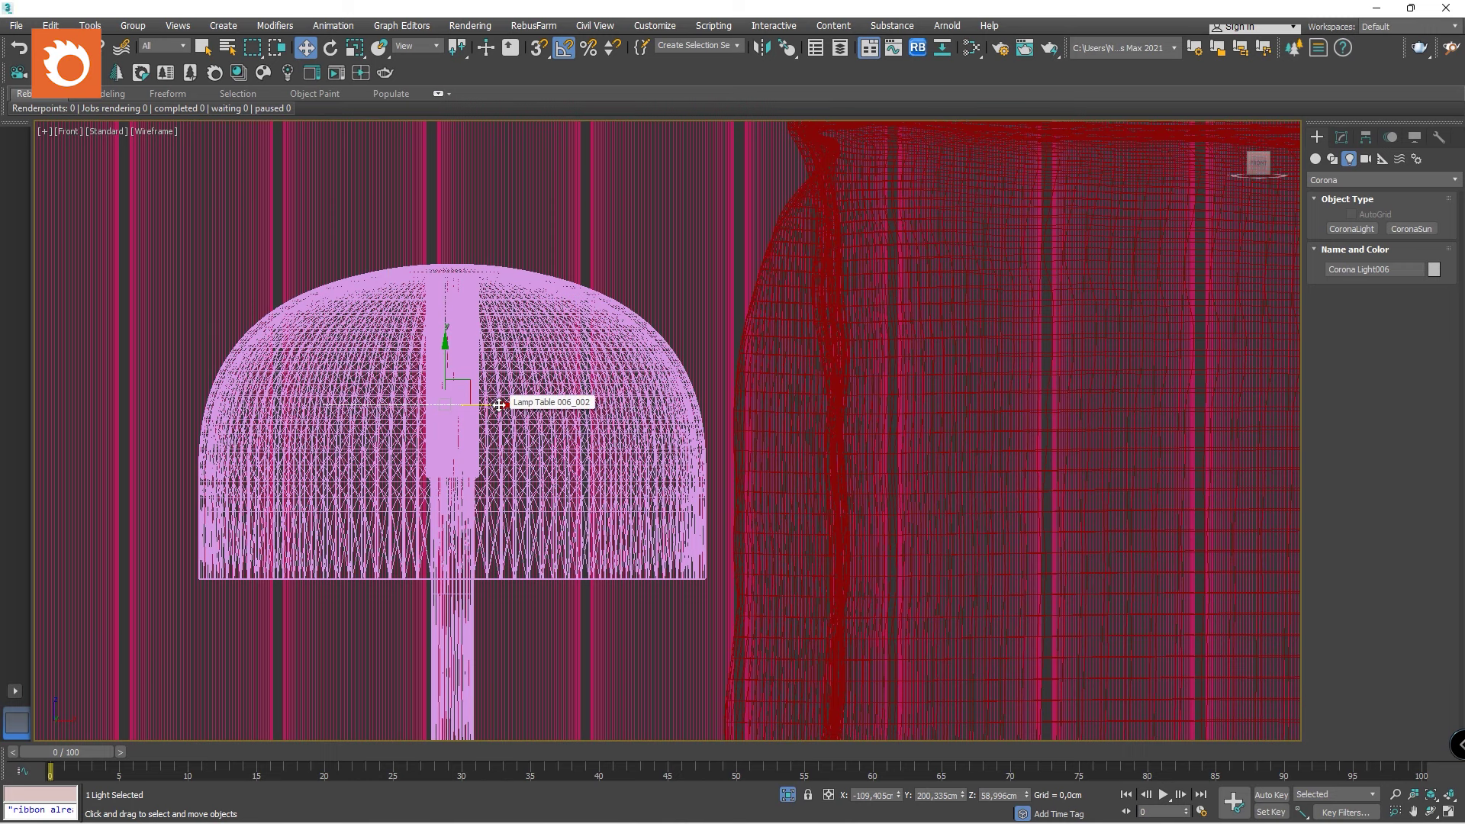
# Show the scene through Corona Camera001 with safe frames and default shading.
pyautogui.press('c')
pyautogui.hotkey('shift', 'f')
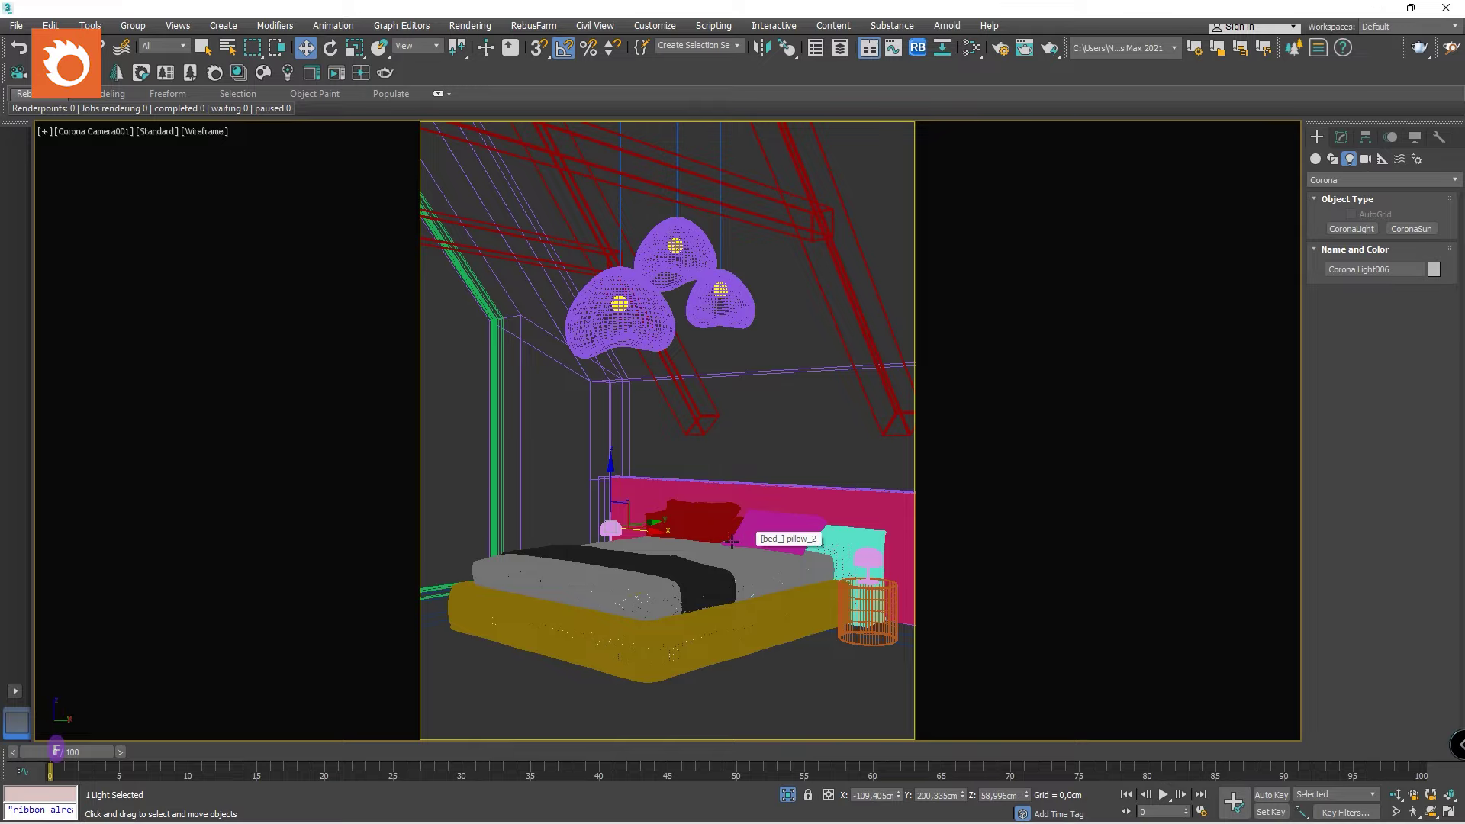
pyautogui.press('F3')
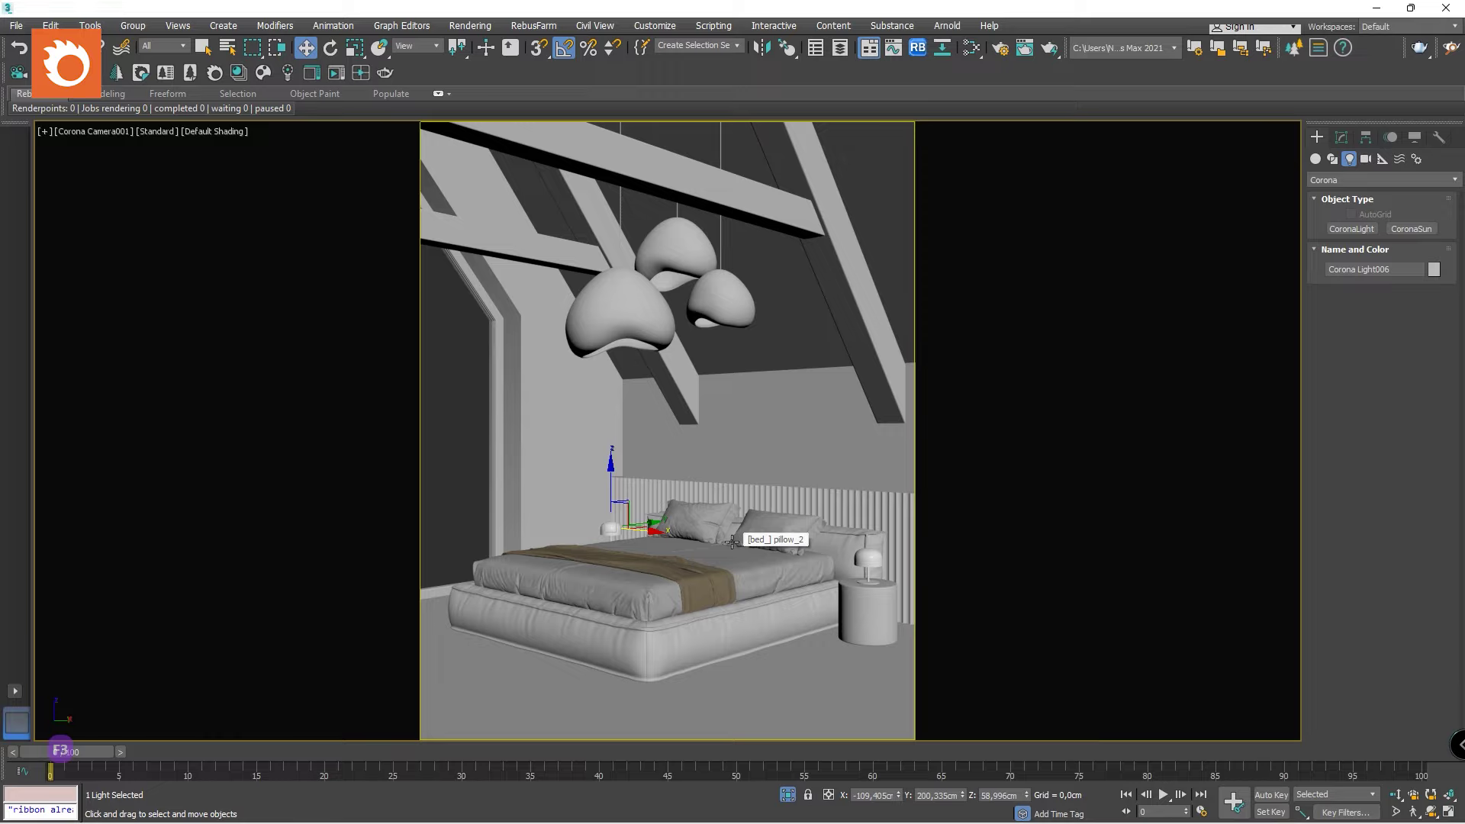
# Preview the camera view with a Corona interactive render, then close the frame buffer and the render setup.
pyautogui.click(999, 48)
pyautogui.click(1173, 413)
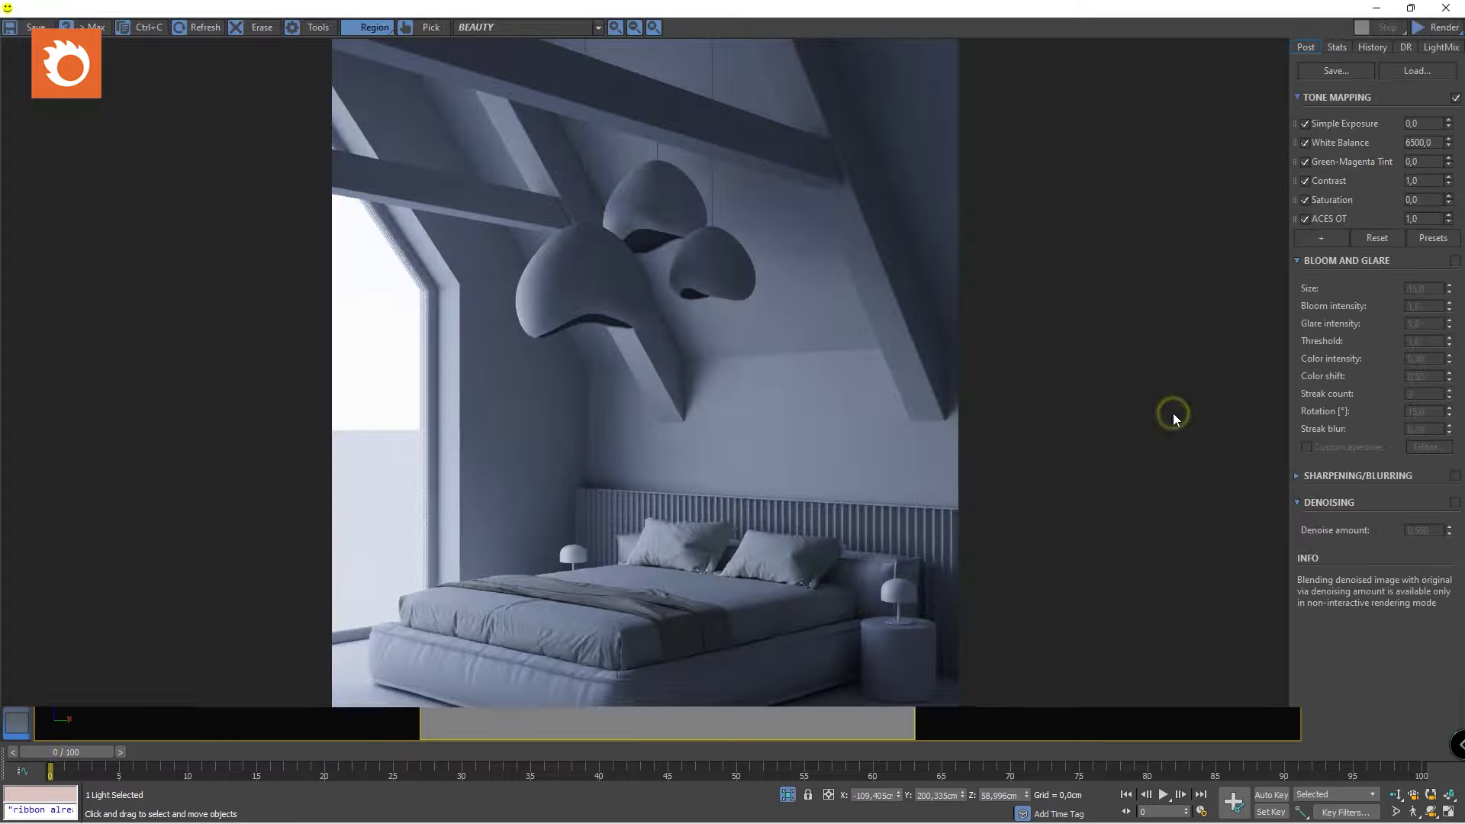
pyautogui.moveTo(1415, 9)
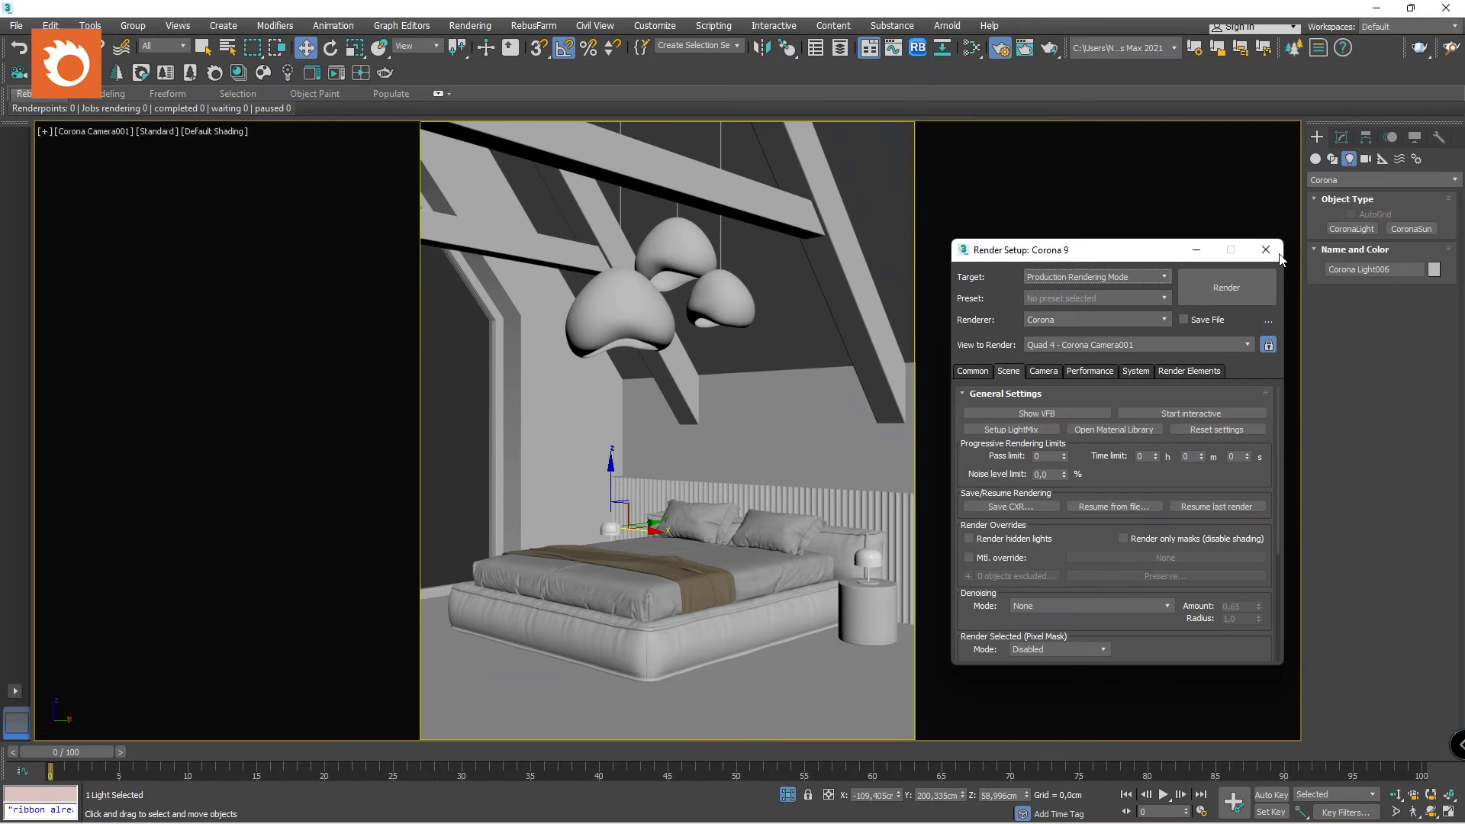
pyautogui.click(1279, 257)
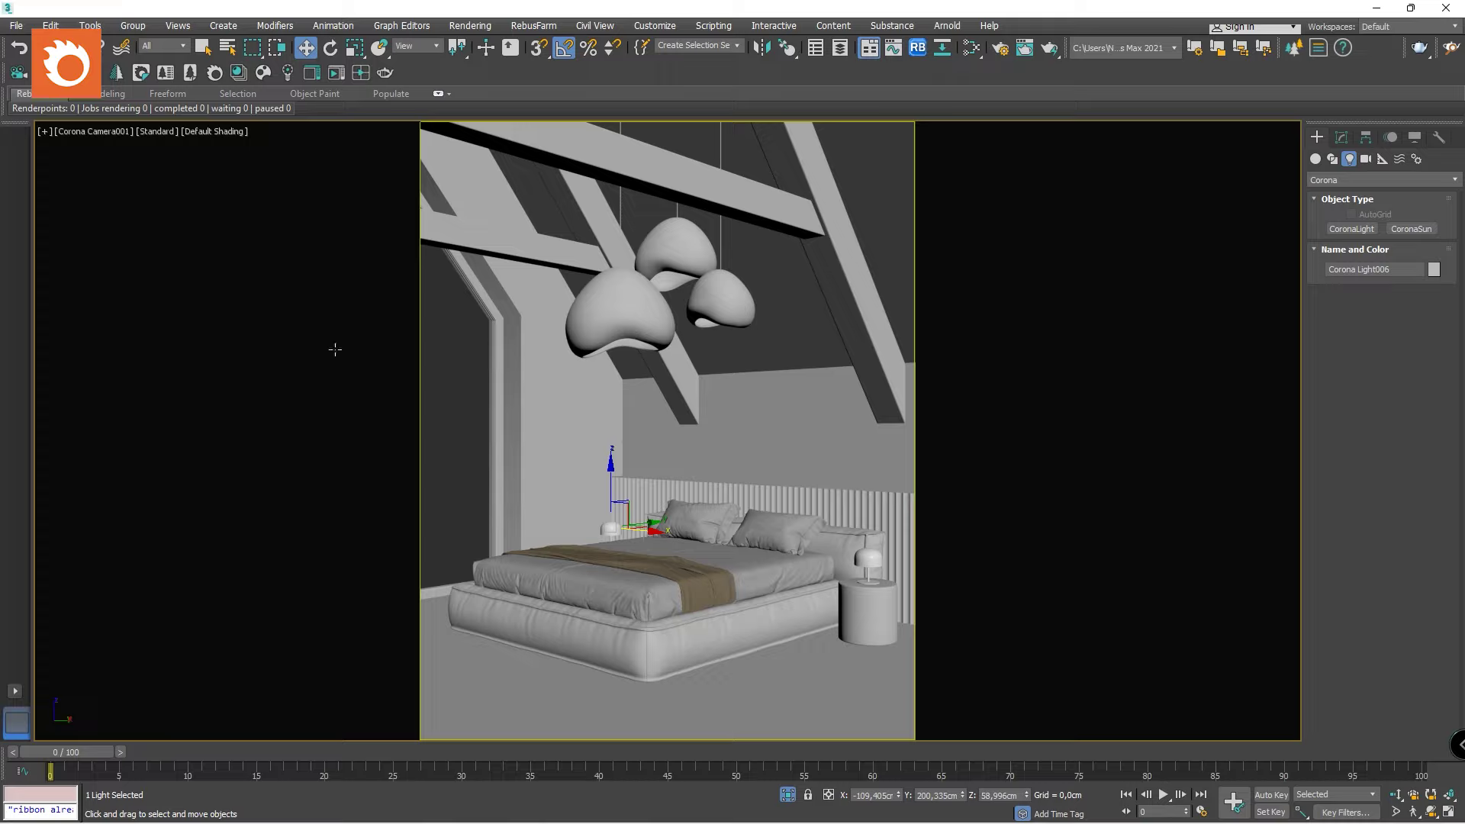
# Generate an interactive LightMix with layers separated by instanced lights and start the interactive render.
pyautogui.click(286, 73)
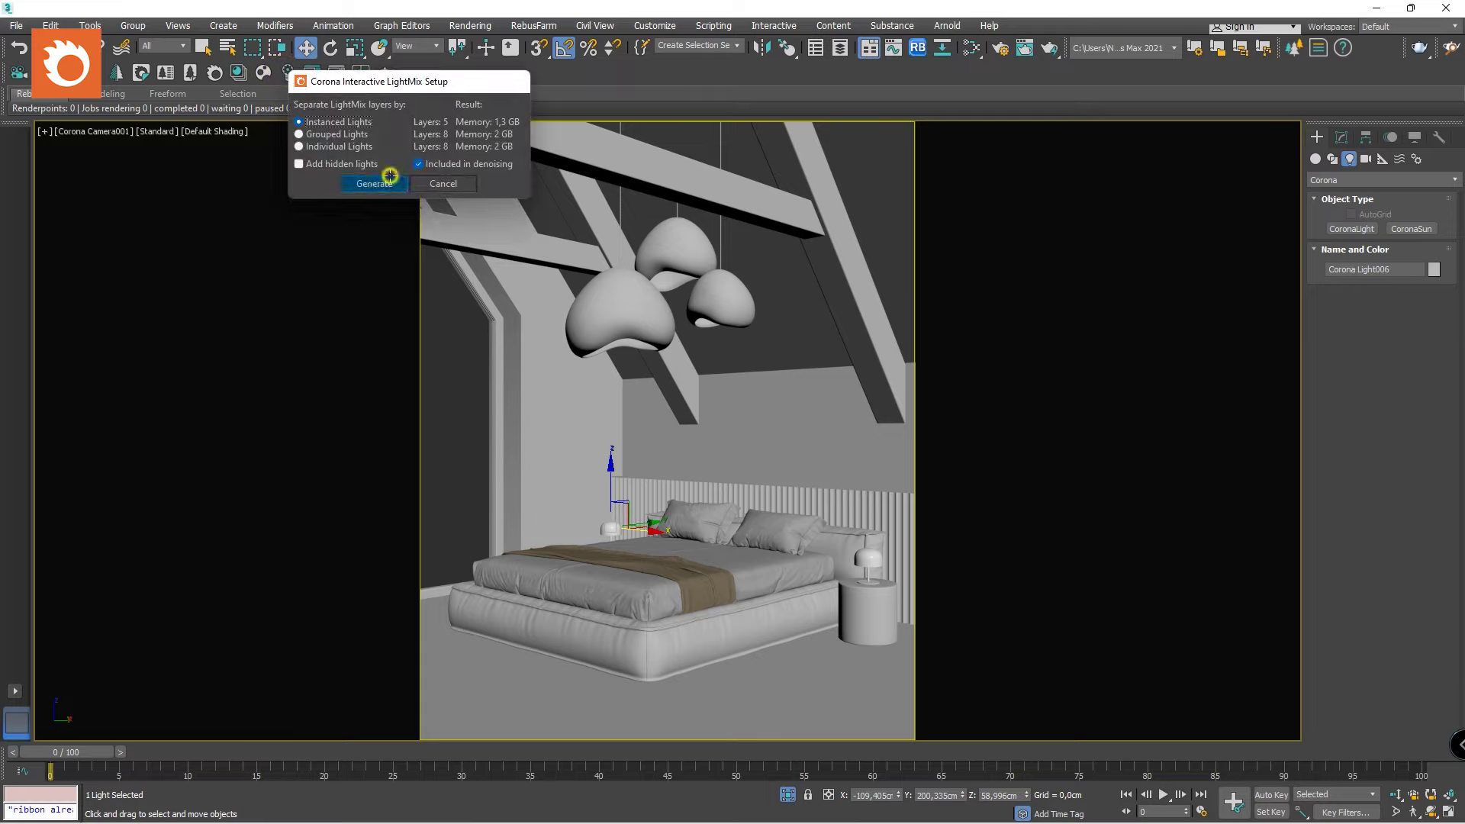
pyautogui.click(382, 183)
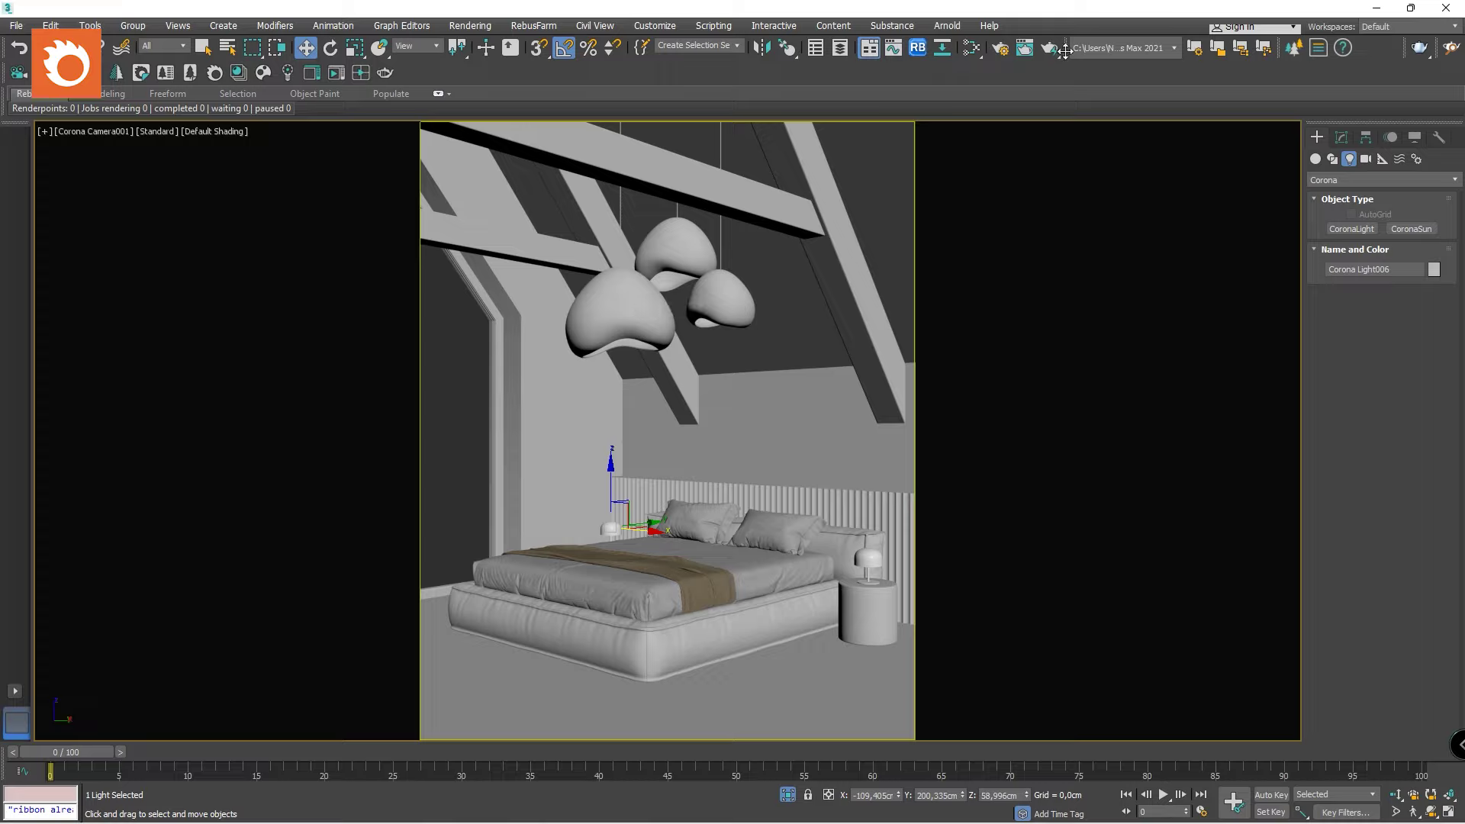
pyautogui.click(1000, 49)
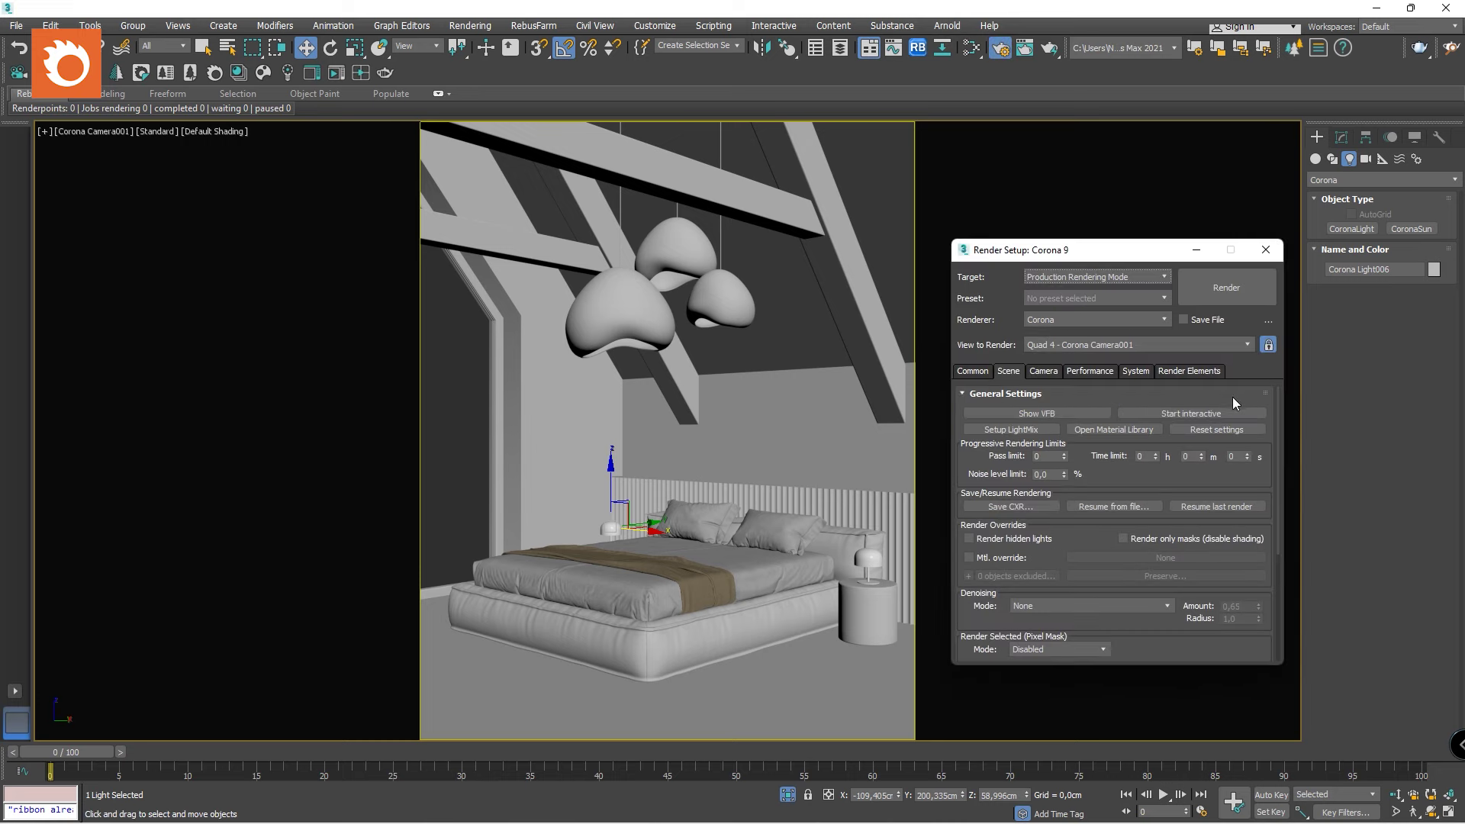
pyautogui.click(1208, 413)
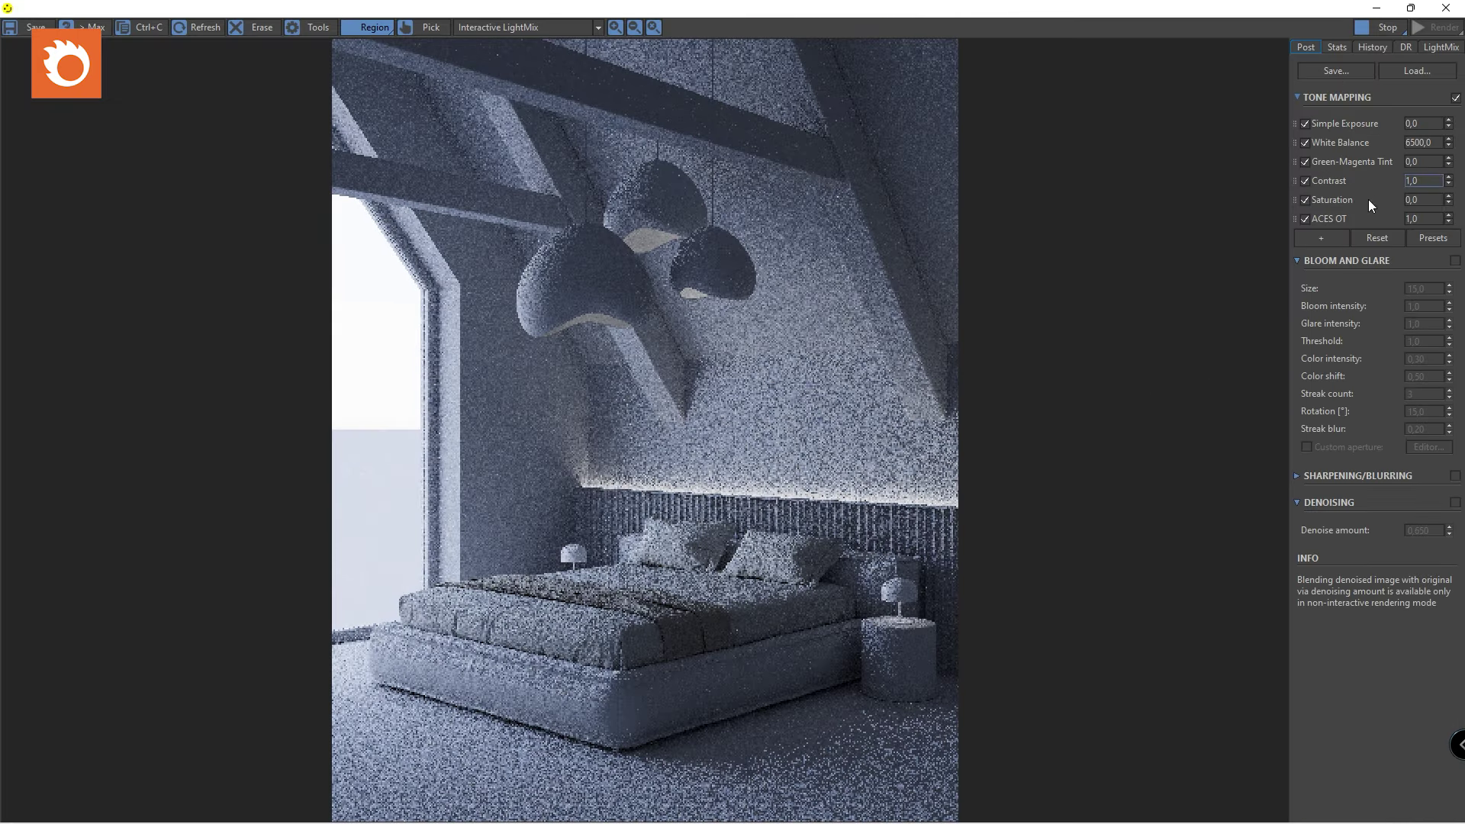
# In LightMix, switch the Environment and Corona Light001 layers off and on, and switch Corona Light002 off to compare their contributions.
pyautogui.click(1436, 48)
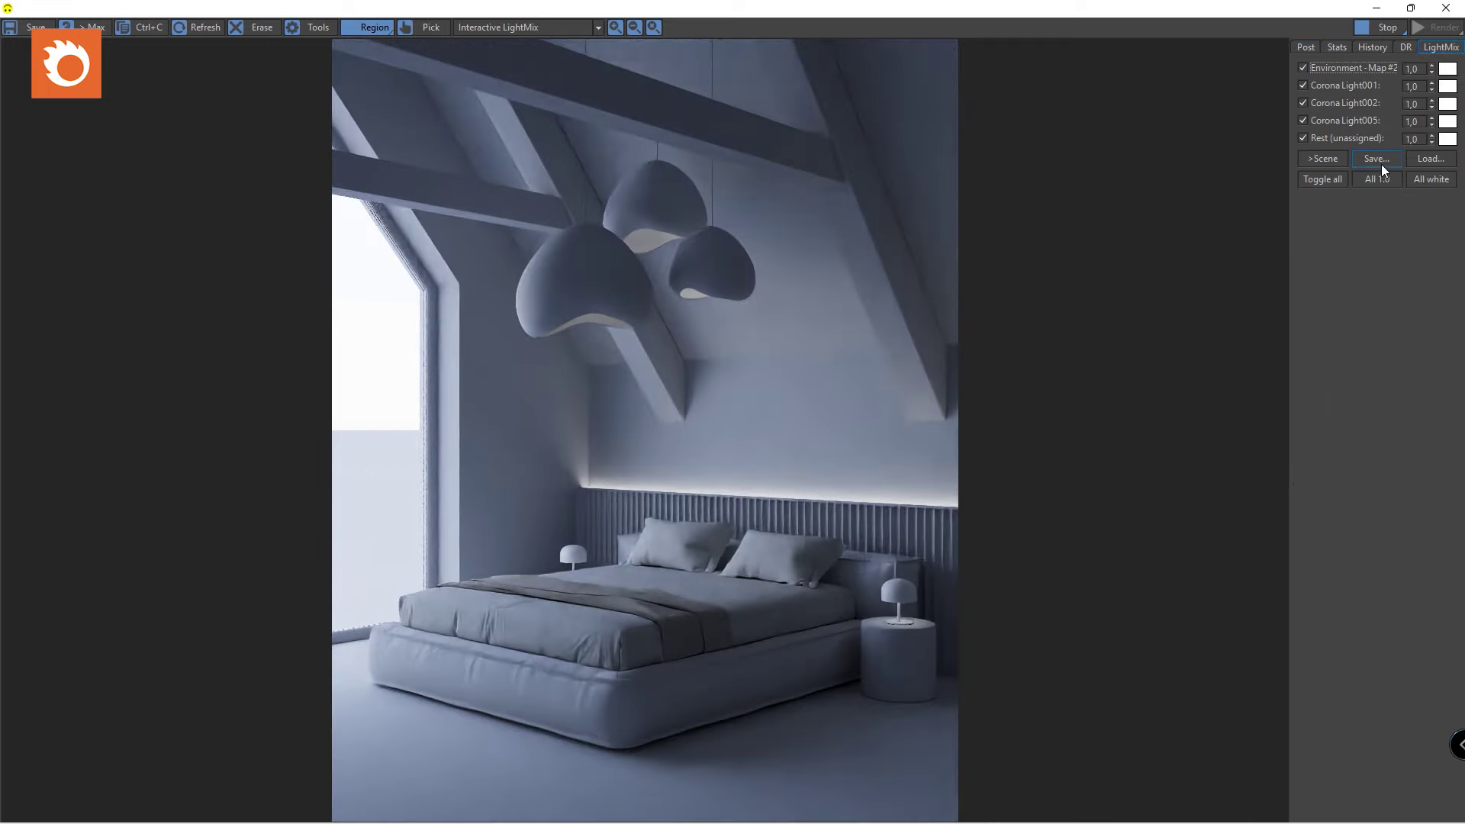
pyautogui.click(1302, 67)
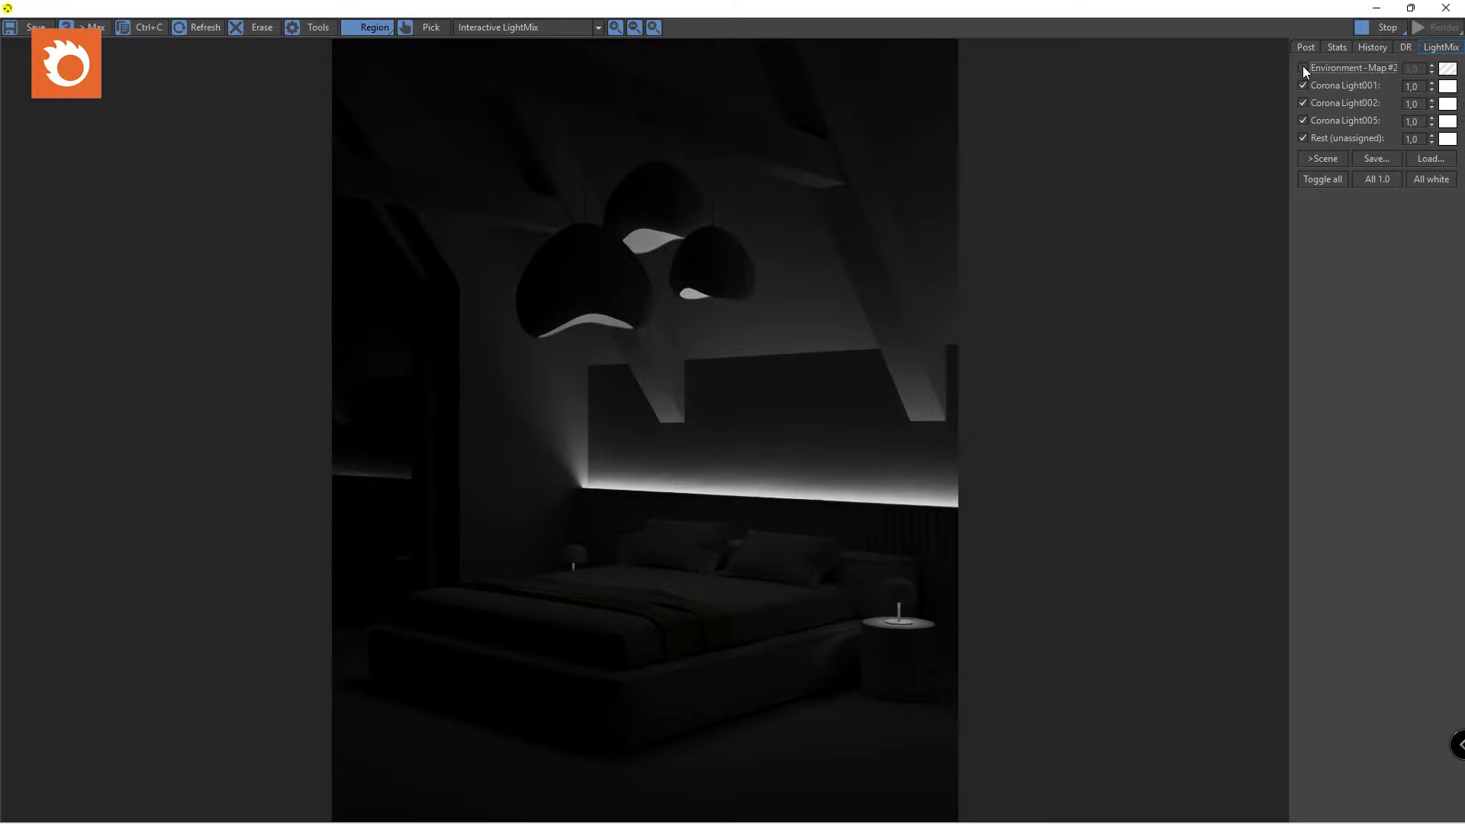
pyautogui.click(1302, 67)
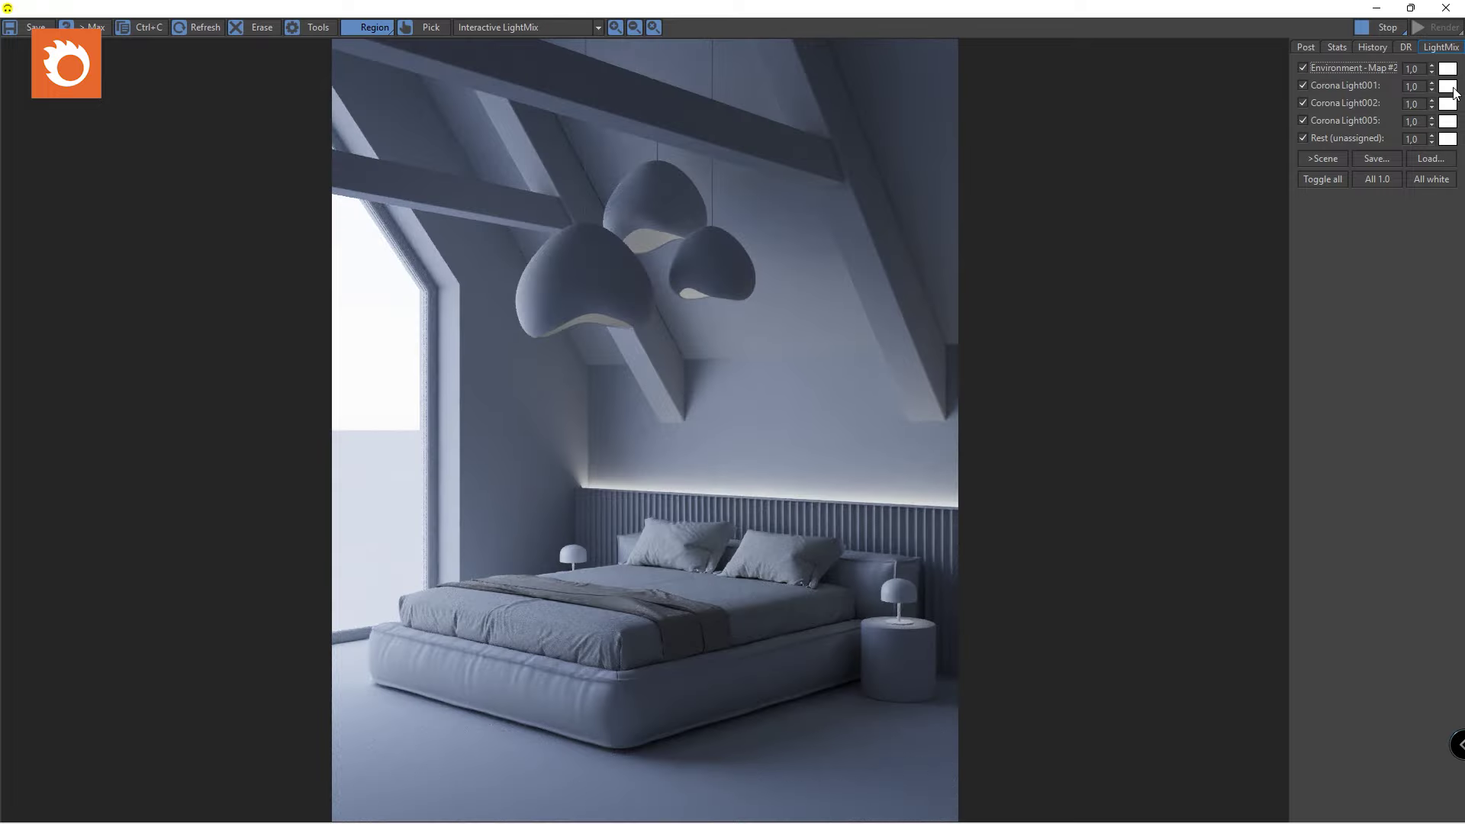
pyautogui.click(1329, 87)
pyautogui.click(1329, 87)
pyautogui.click(1421, 88)
pyautogui.click(1303, 101)
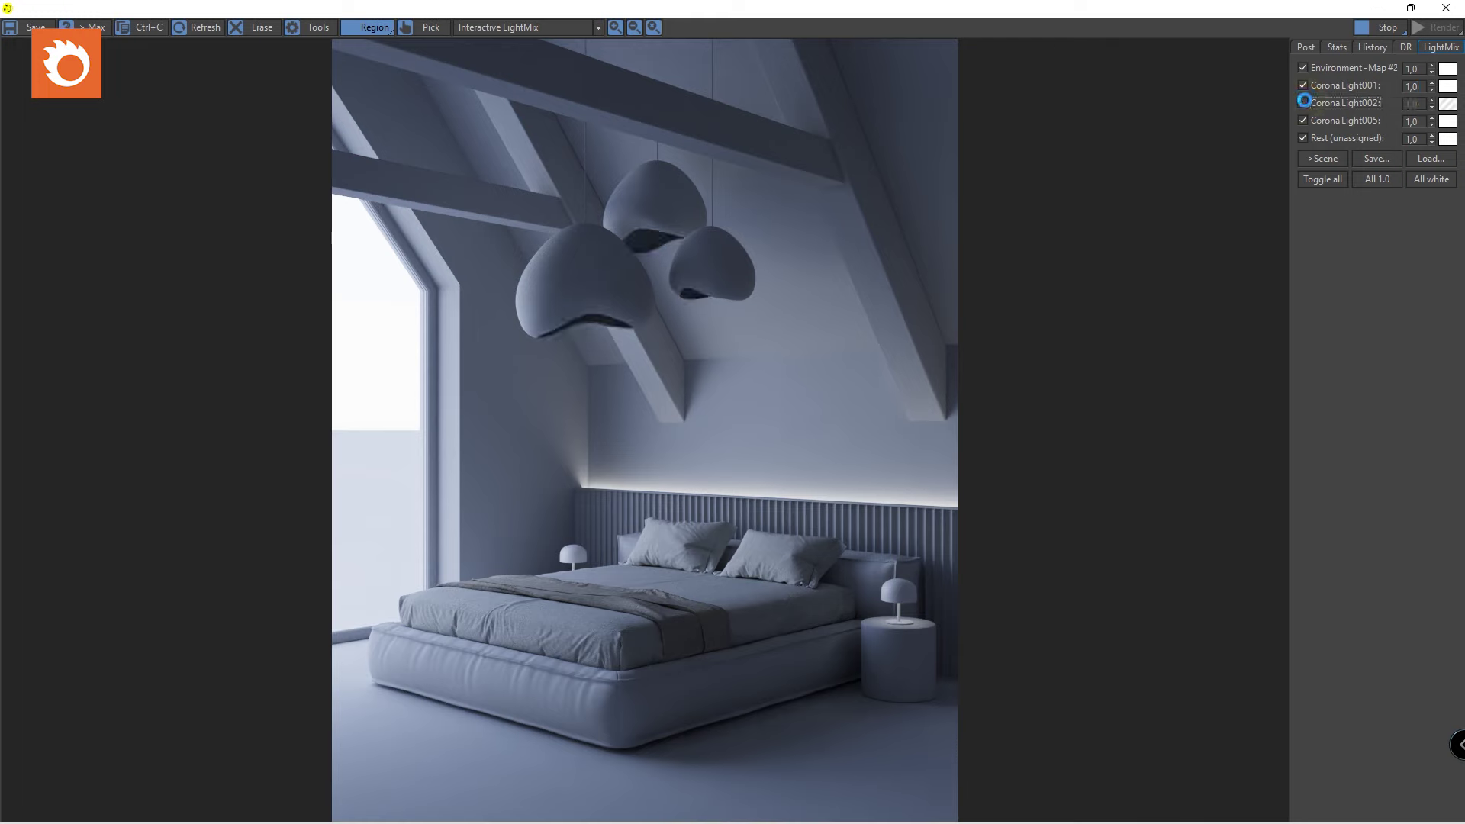
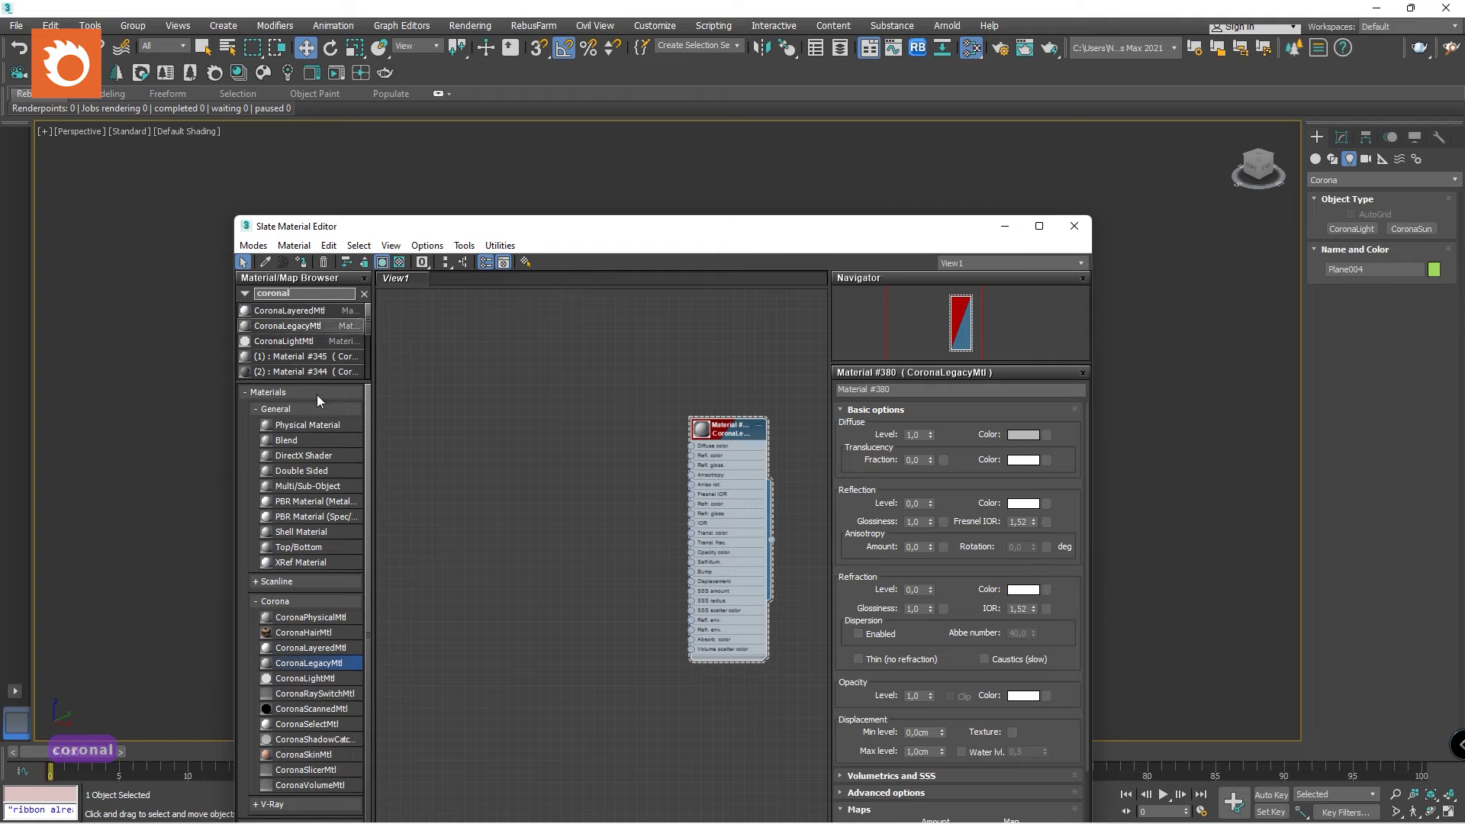
# Add a CoronaLightMtl material to the Slate Material Editor view.
pyautogui.moveTo(294, 341); pyautogui.dragTo(572, 536)
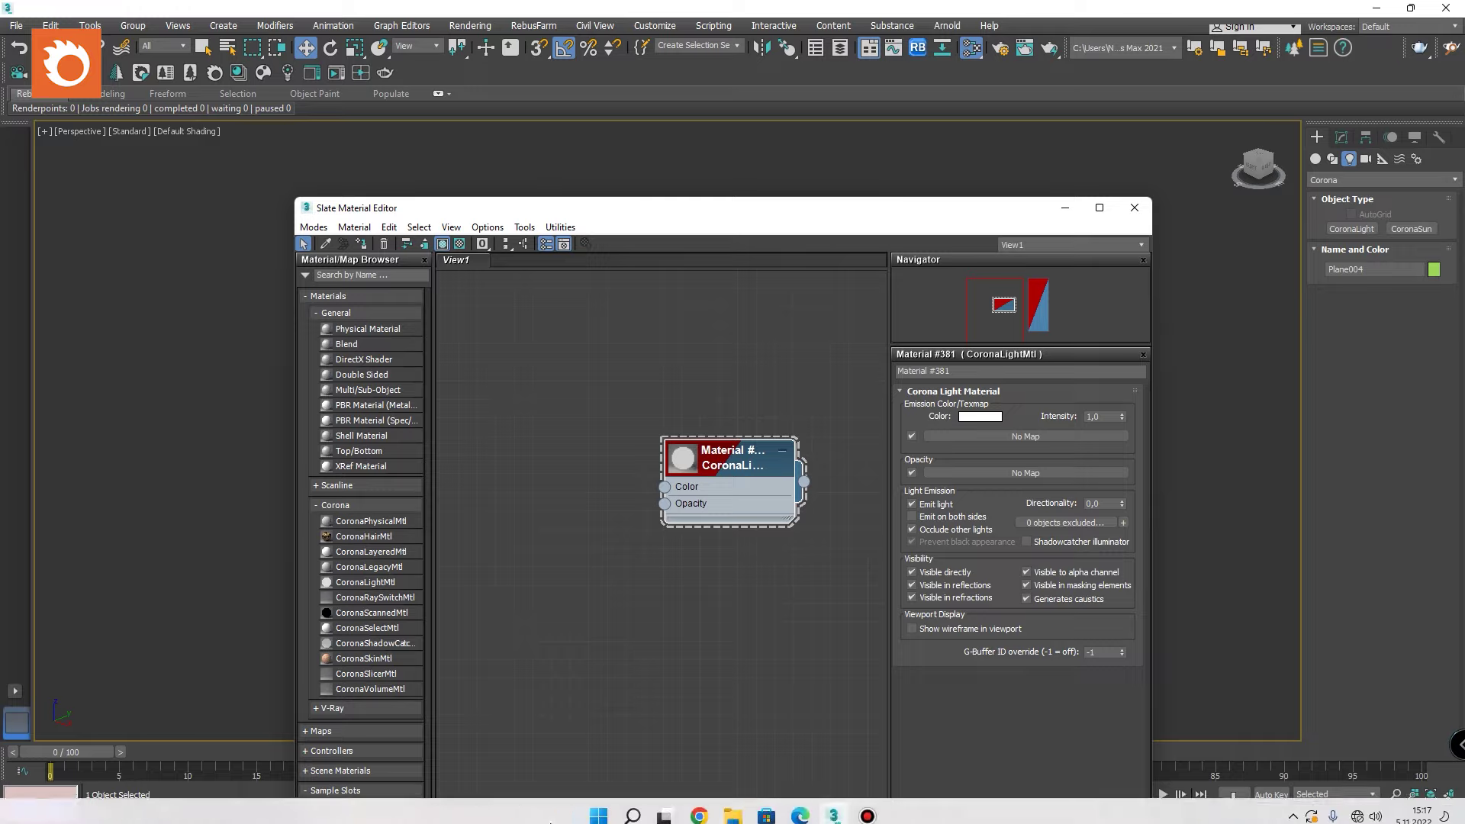
# Switch to the browser, search Unsplash for "forest" and browse the photos, then return to 3ds Max.
pyautogui.click(699, 805)
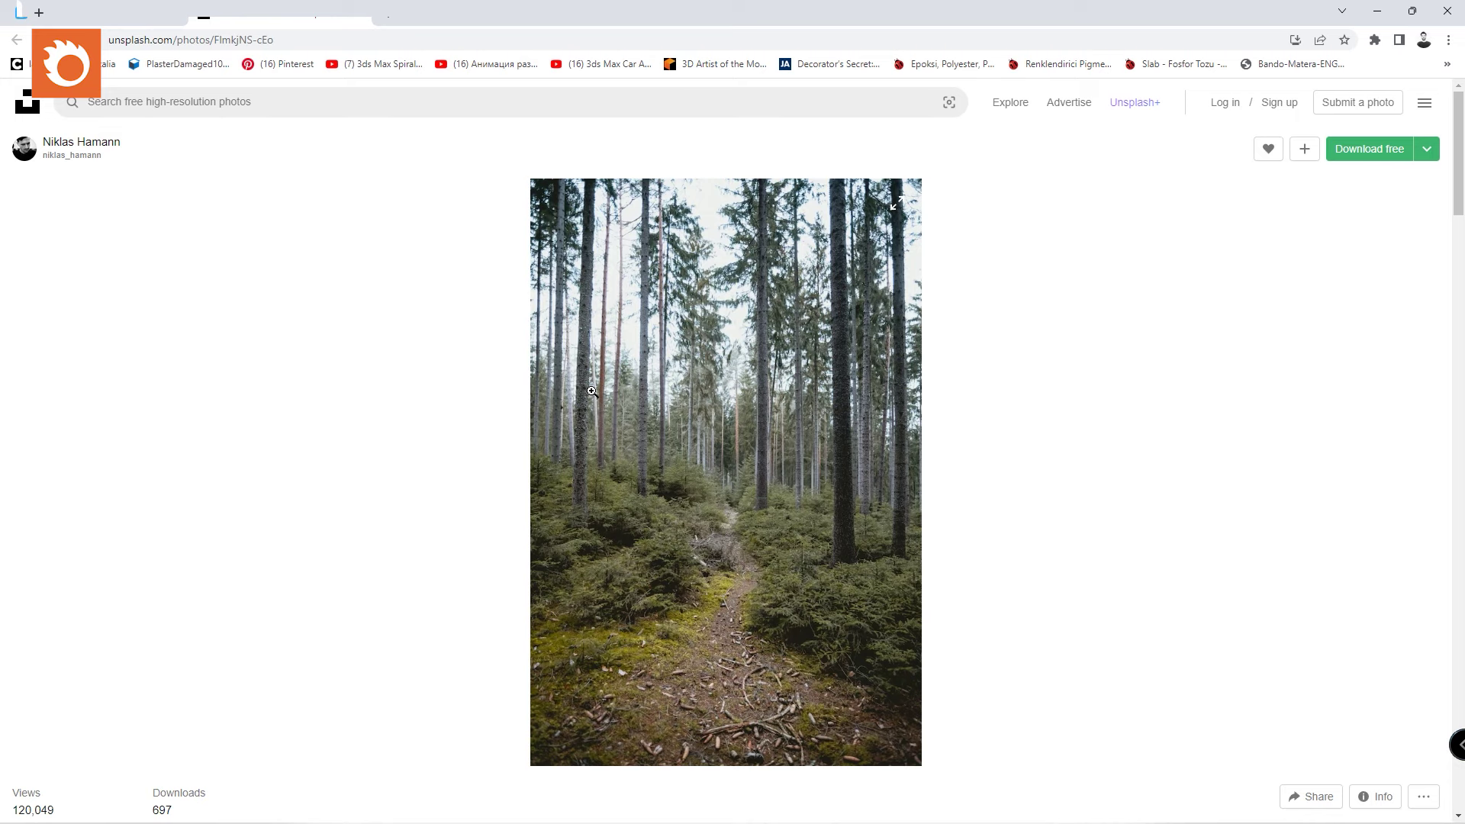
pyautogui.click(266, 102)
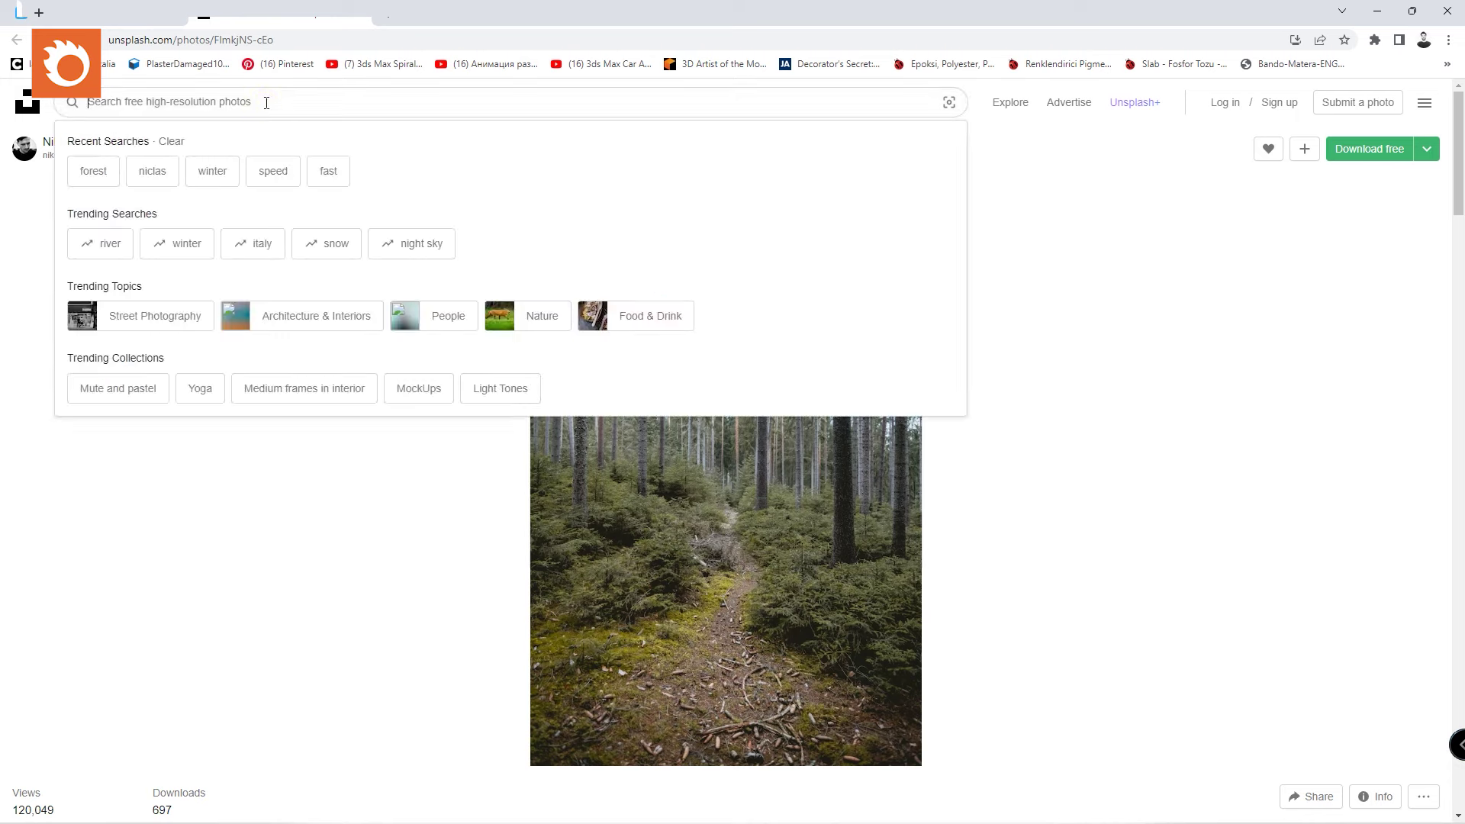
pyautogui.write('forest')
pyautogui.press('Return')
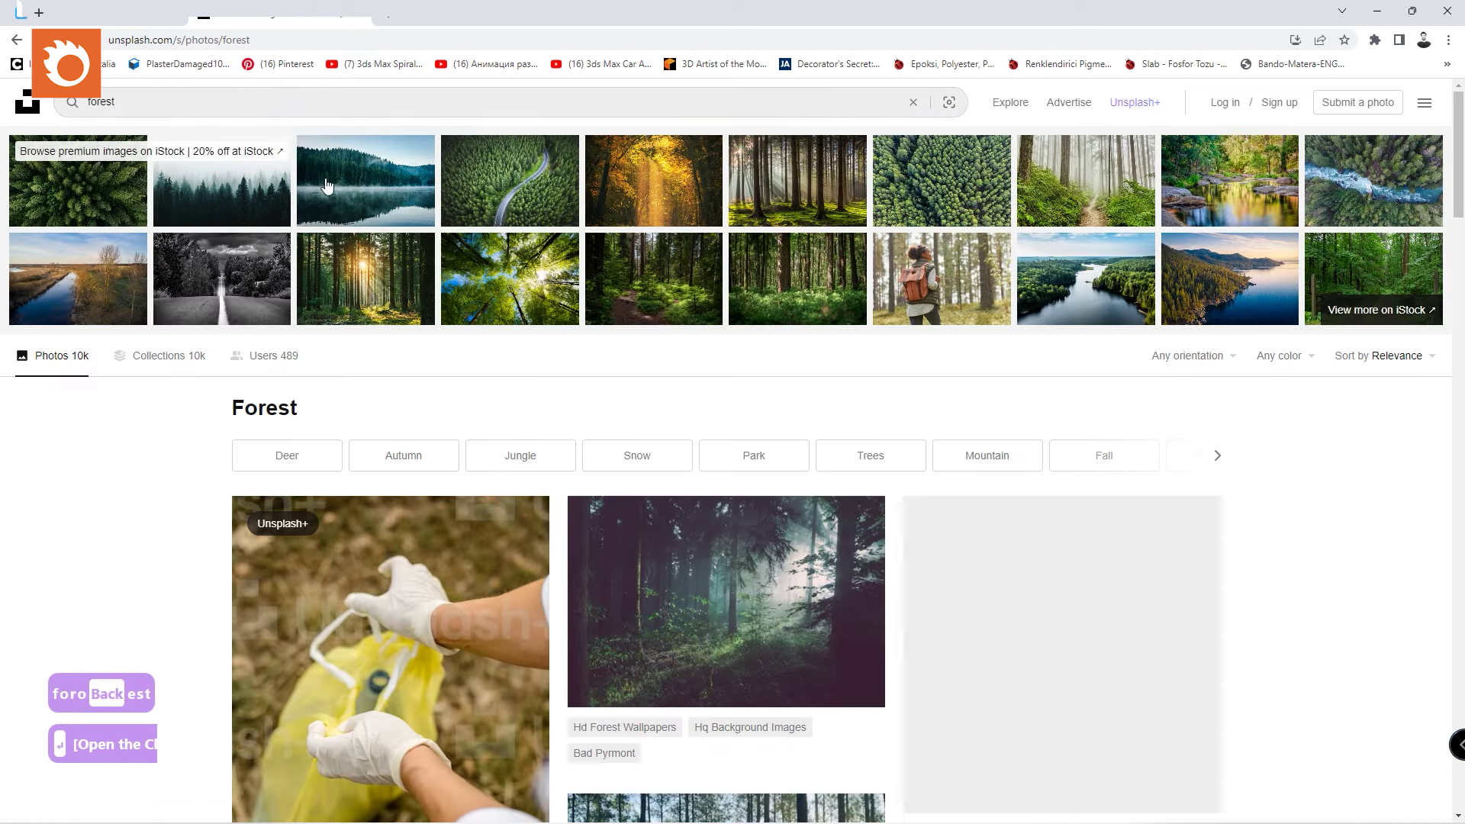
pyautogui.scroll(-4, 776, 411)
pyautogui.scroll(-14, 776, 410)
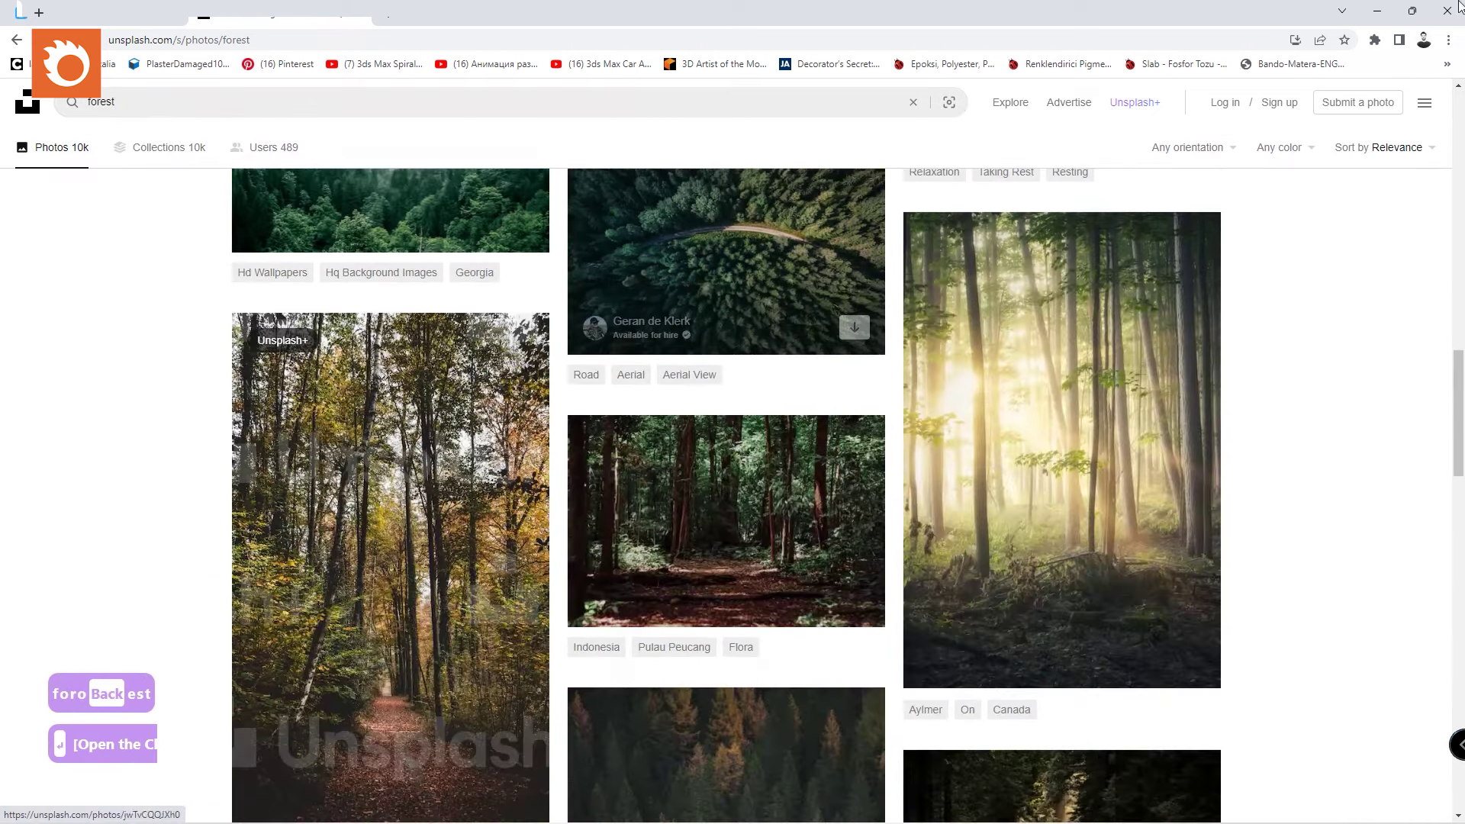
pyautogui.click(1384, 10)
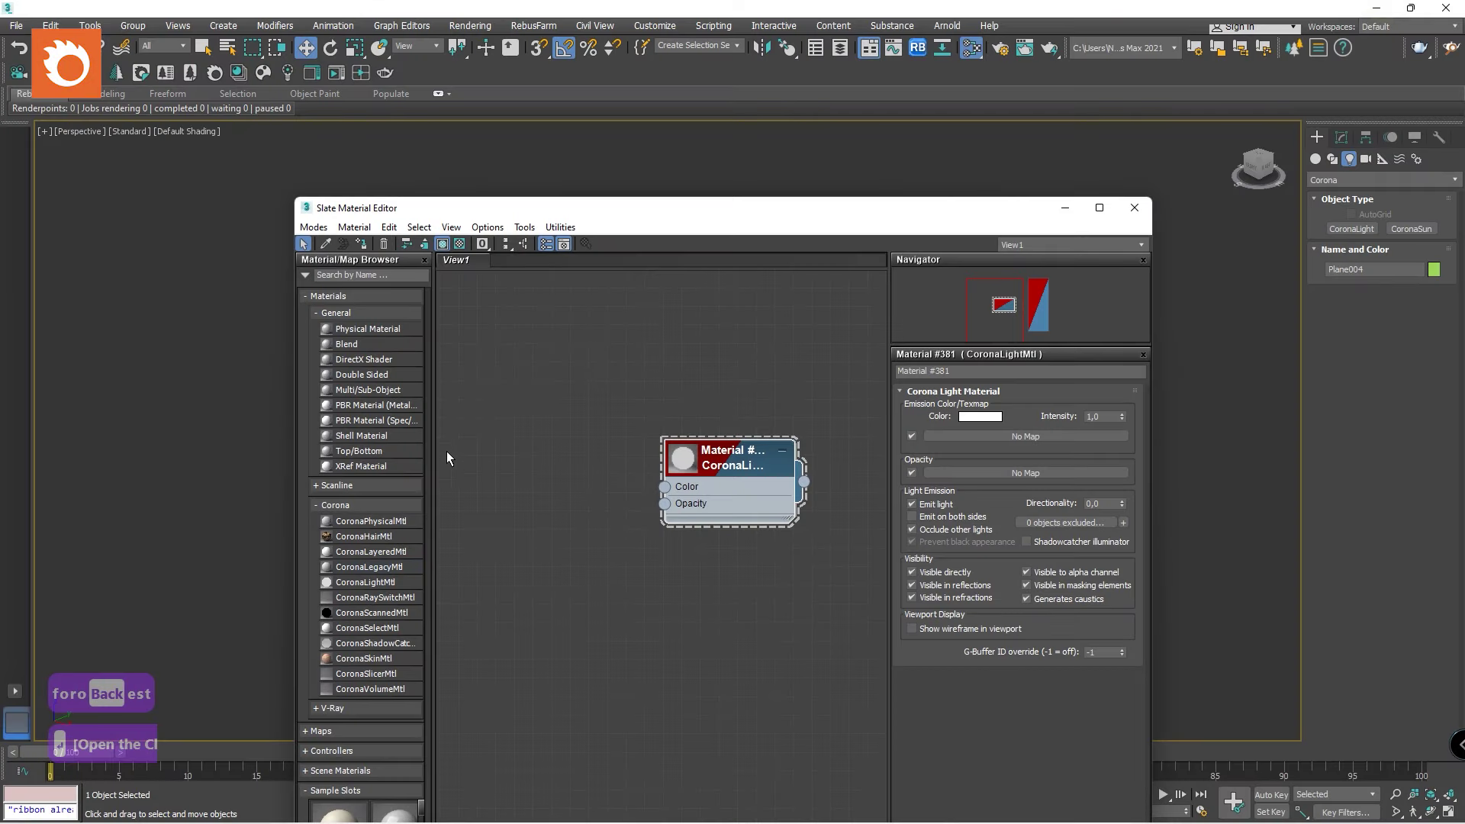
# Add a CoronaBitmap map beside the light material and load the forest path JPG from the textures folder.
pyautogui.click(348, 276)
pyautogui.write('coronab')
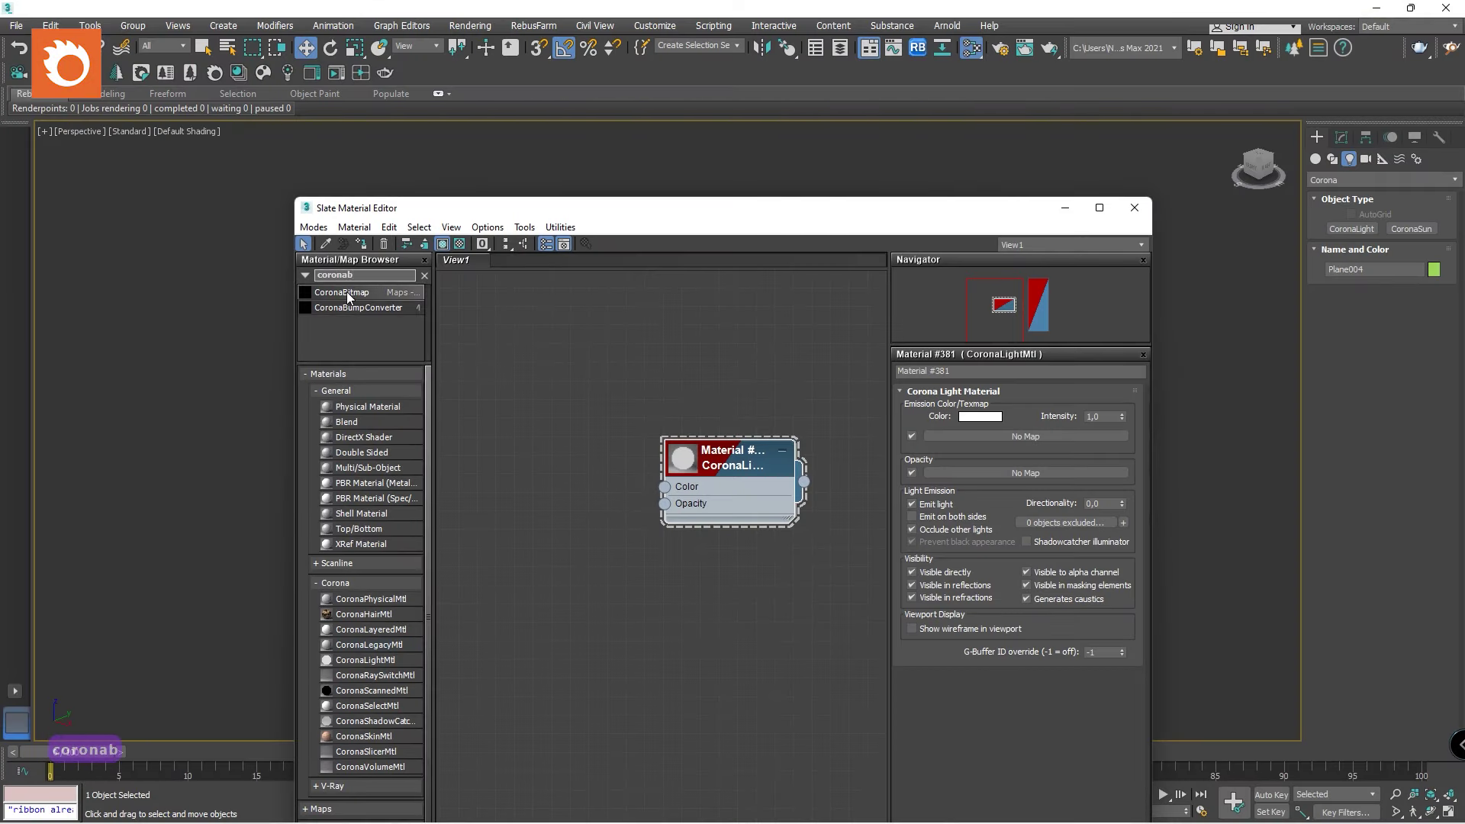
pyautogui.moveTo(346, 292); pyautogui.dragTo(566, 439)
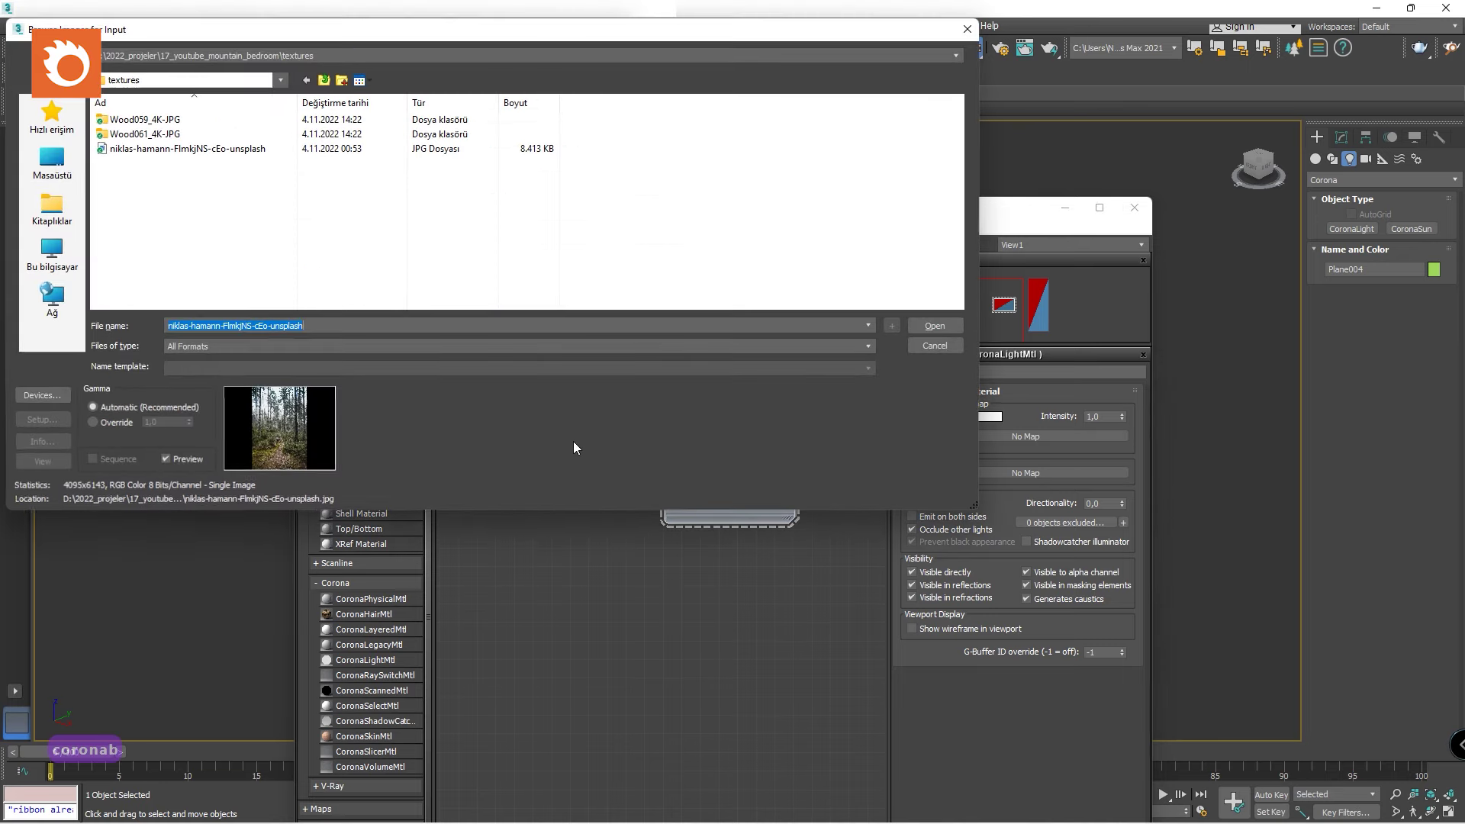
pyautogui.click(218, 149)
pyautogui.click(933, 326)
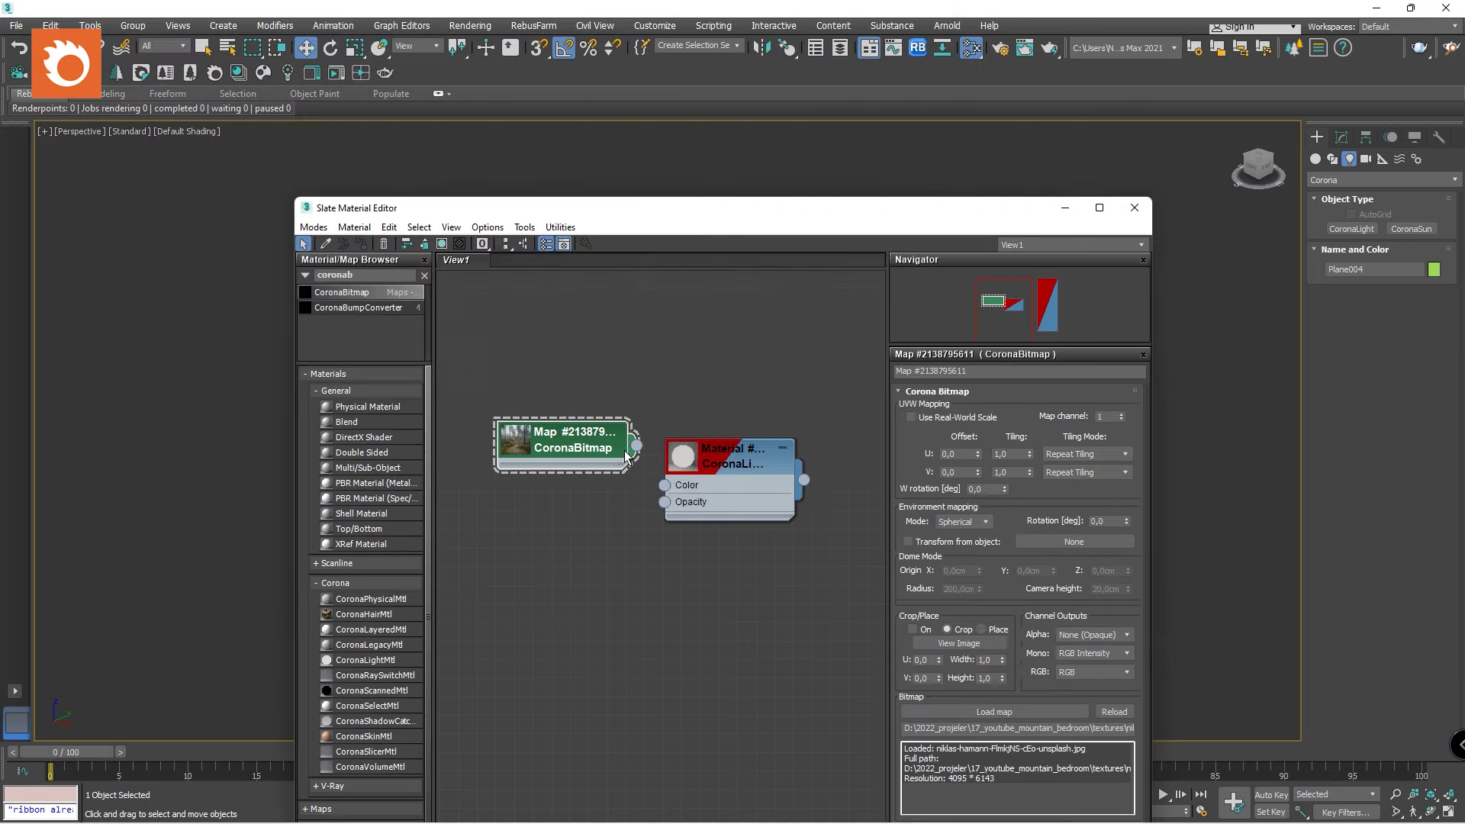
# Connect the forest CoronaBitmap to the Color input of the light material, assign the material to the backdrop plane and display the texture in the viewport.
pyautogui.moveTo(712, 461); pyautogui.dragTo(728, 405)
pyautogui.moveTo(637, 444); pyautogui.dragTo(681, 431)
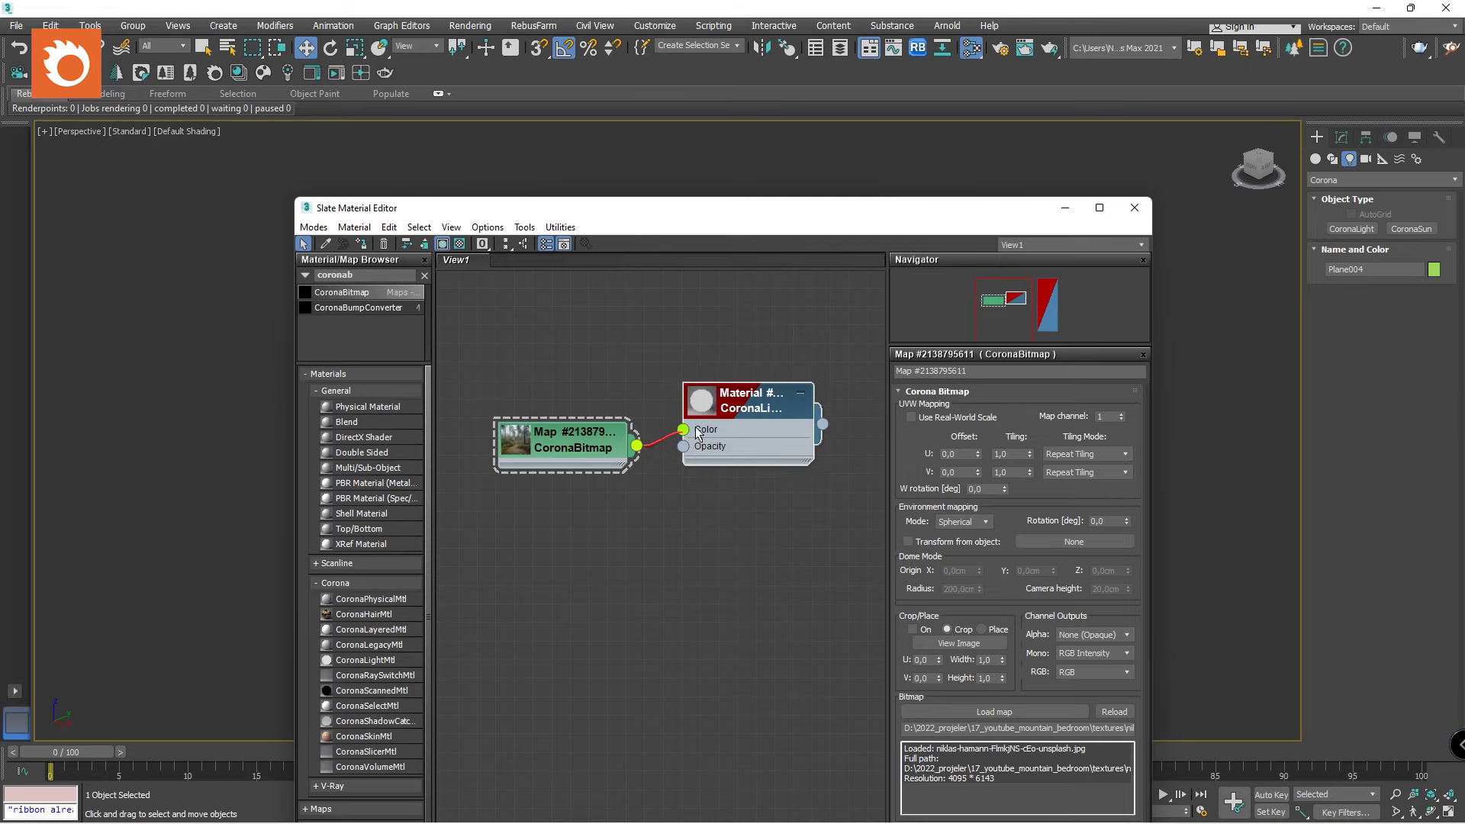
pyautogui.click(740, 400)
pyautogui.moveTo(631, 214); pyautogui.dragTo(571, 238)
pyautogui.click(726, 371)
pyautogui.click(549, 458)
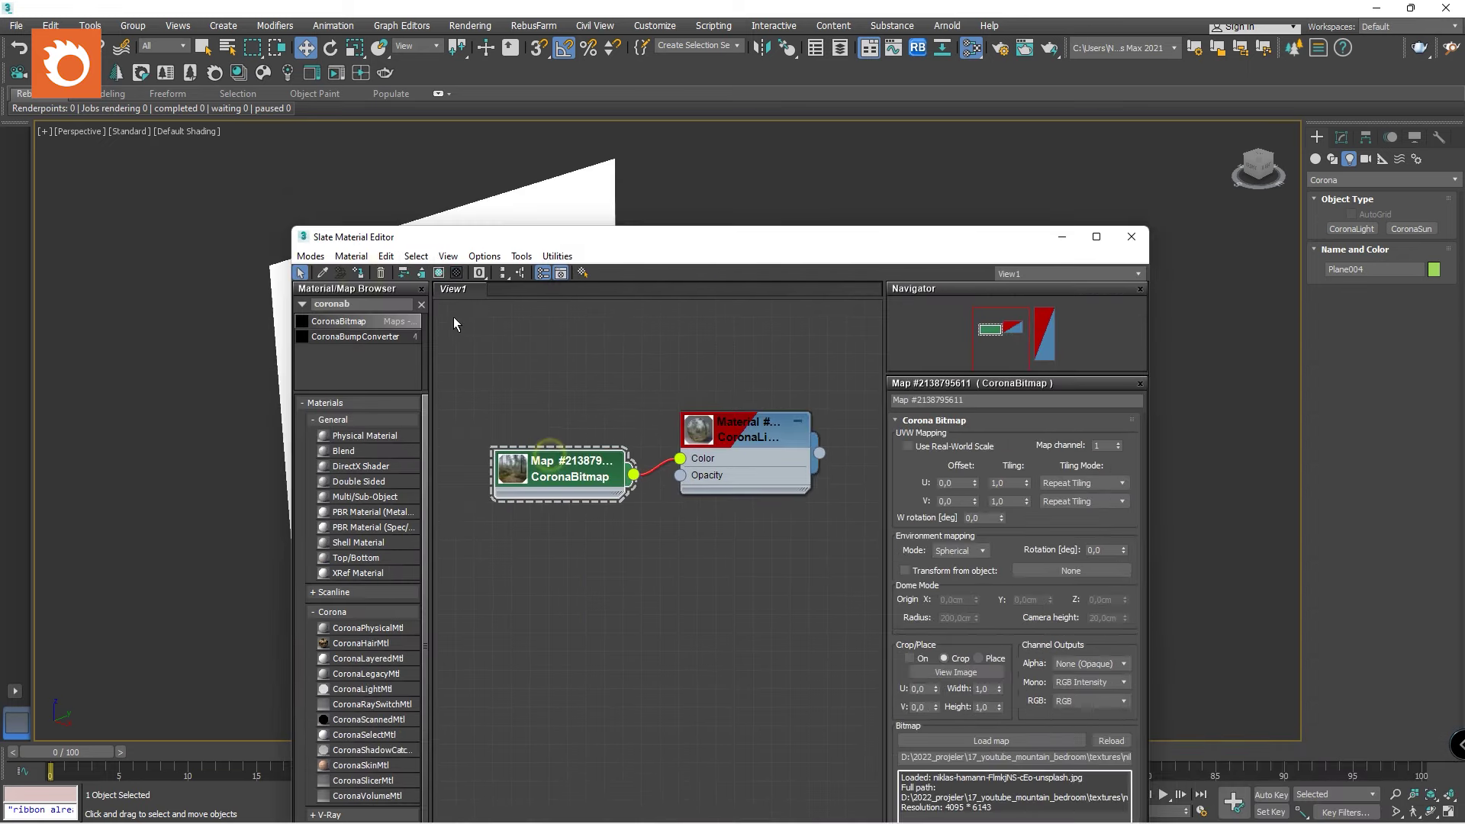
pyautogui.click(421, 273)
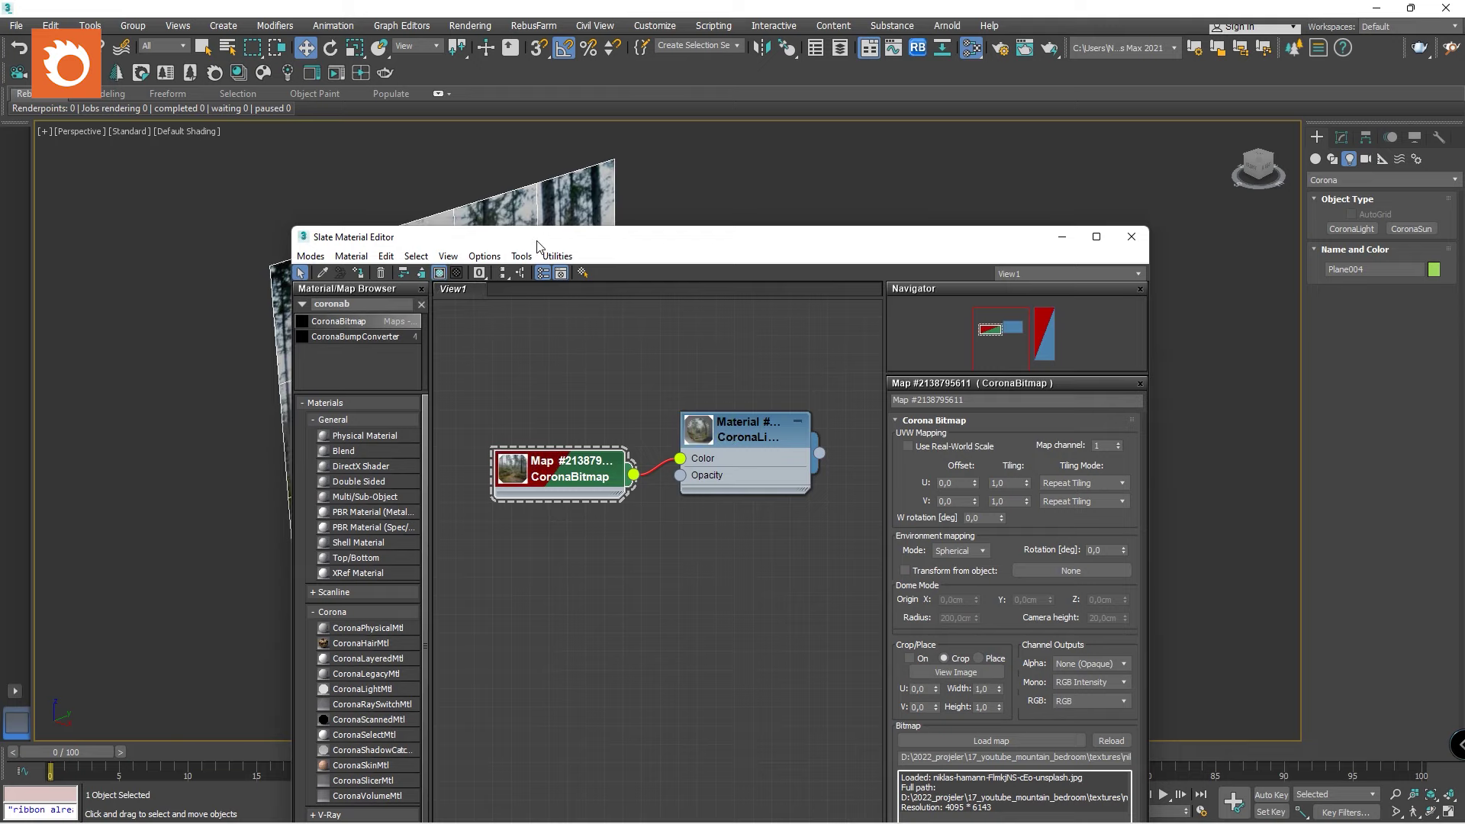
pyautogui.moveTo(544, 243); pyautogui.dragTo(673, 256)
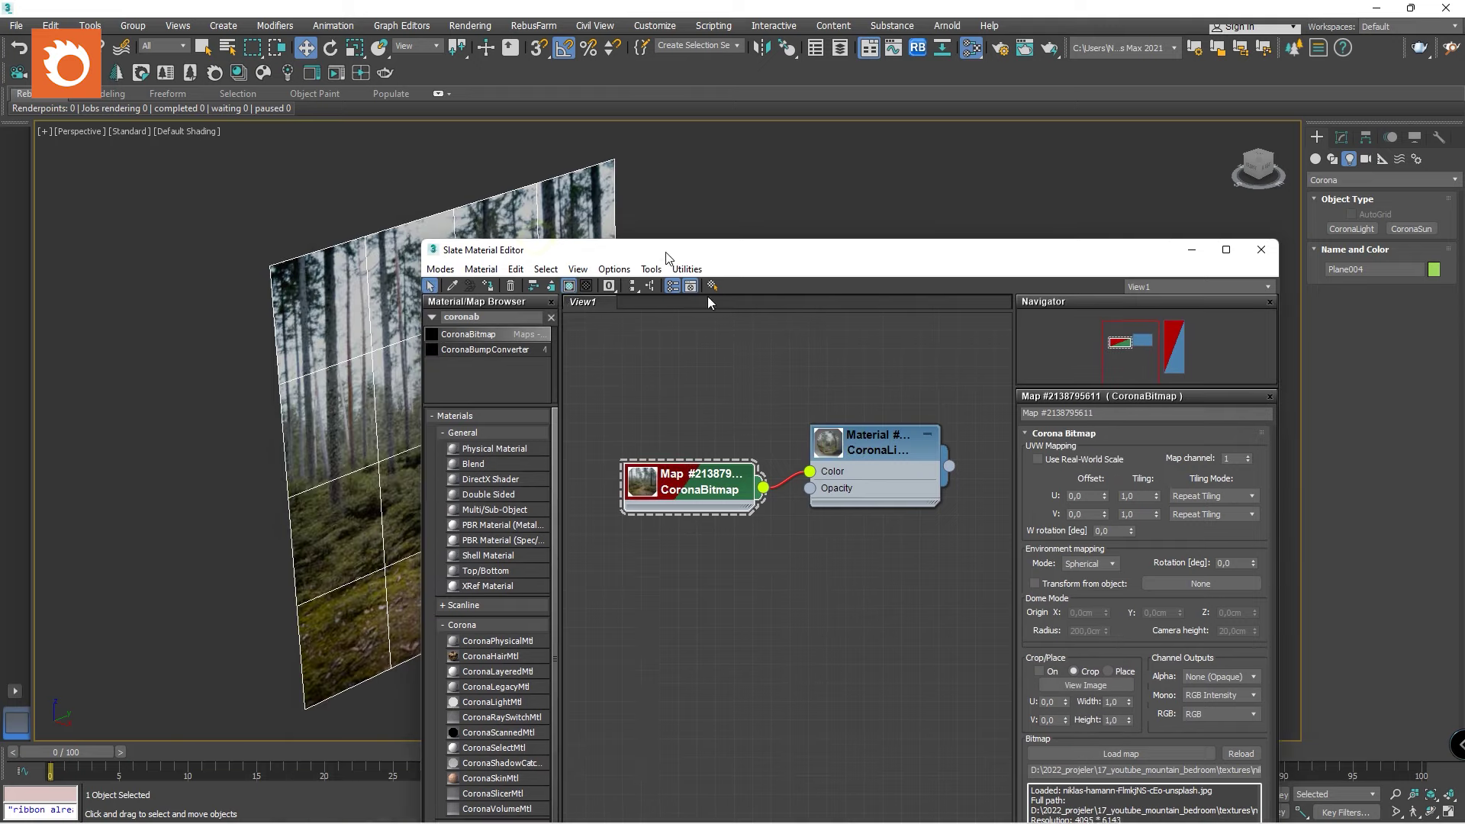
# Disable Emit light on the forest CoronaLightMtl, set its intensity to 2.0 and close the material editor.
pyautogui.doubleClick(824, 448)
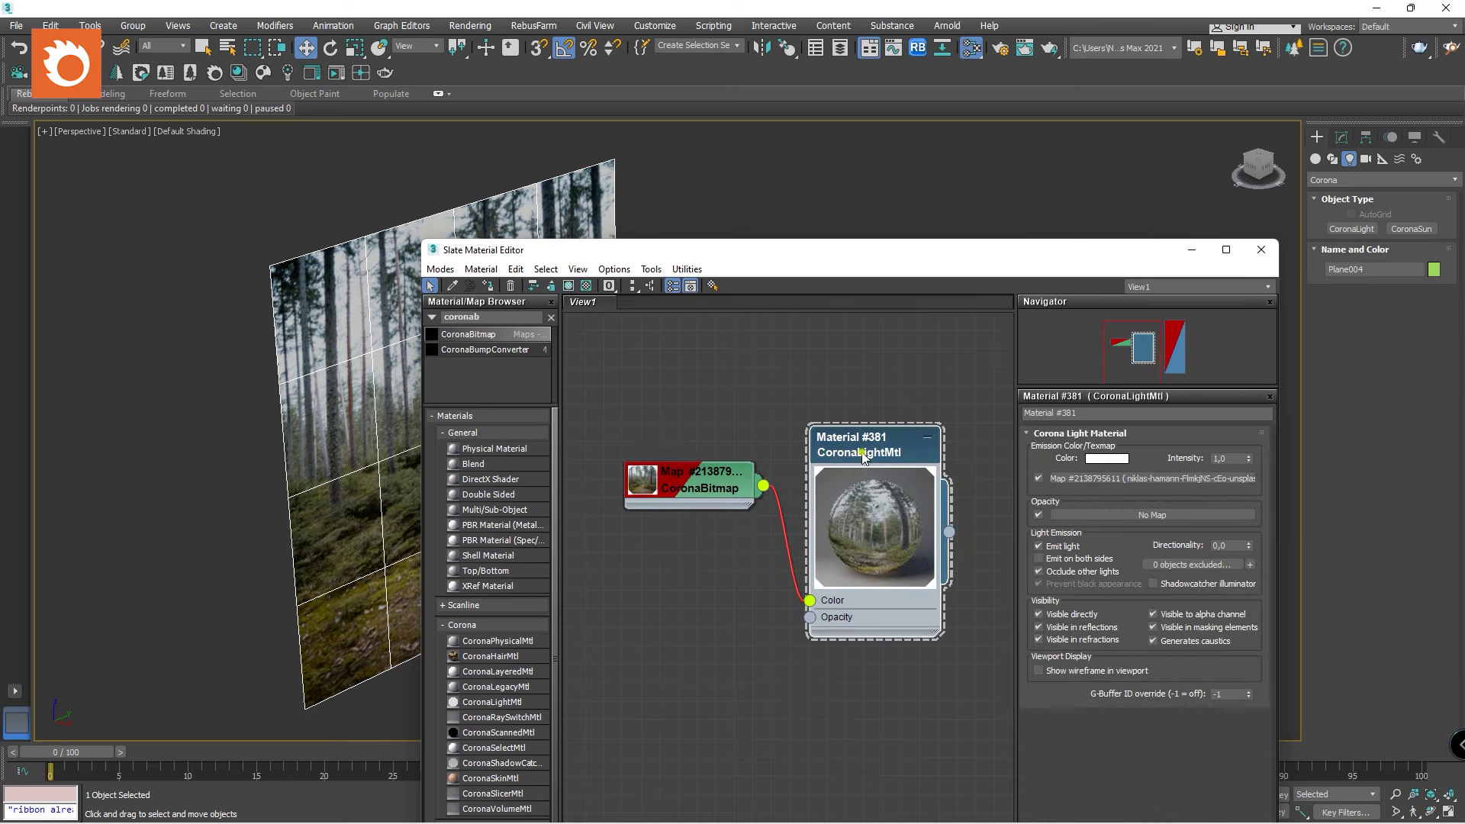
pyautogui.click(1039, 546)
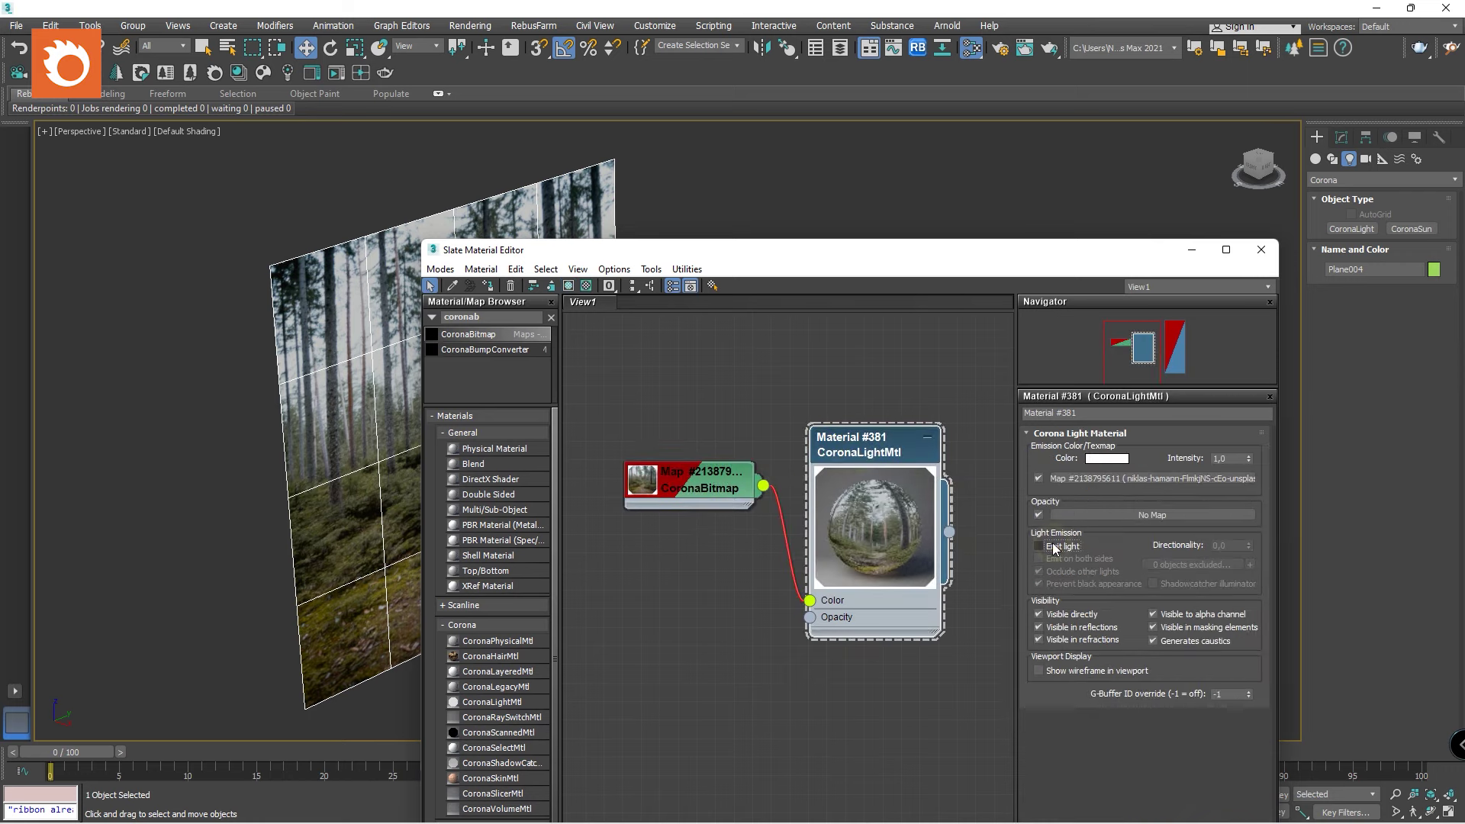
pyautogui.click(1053, 546)
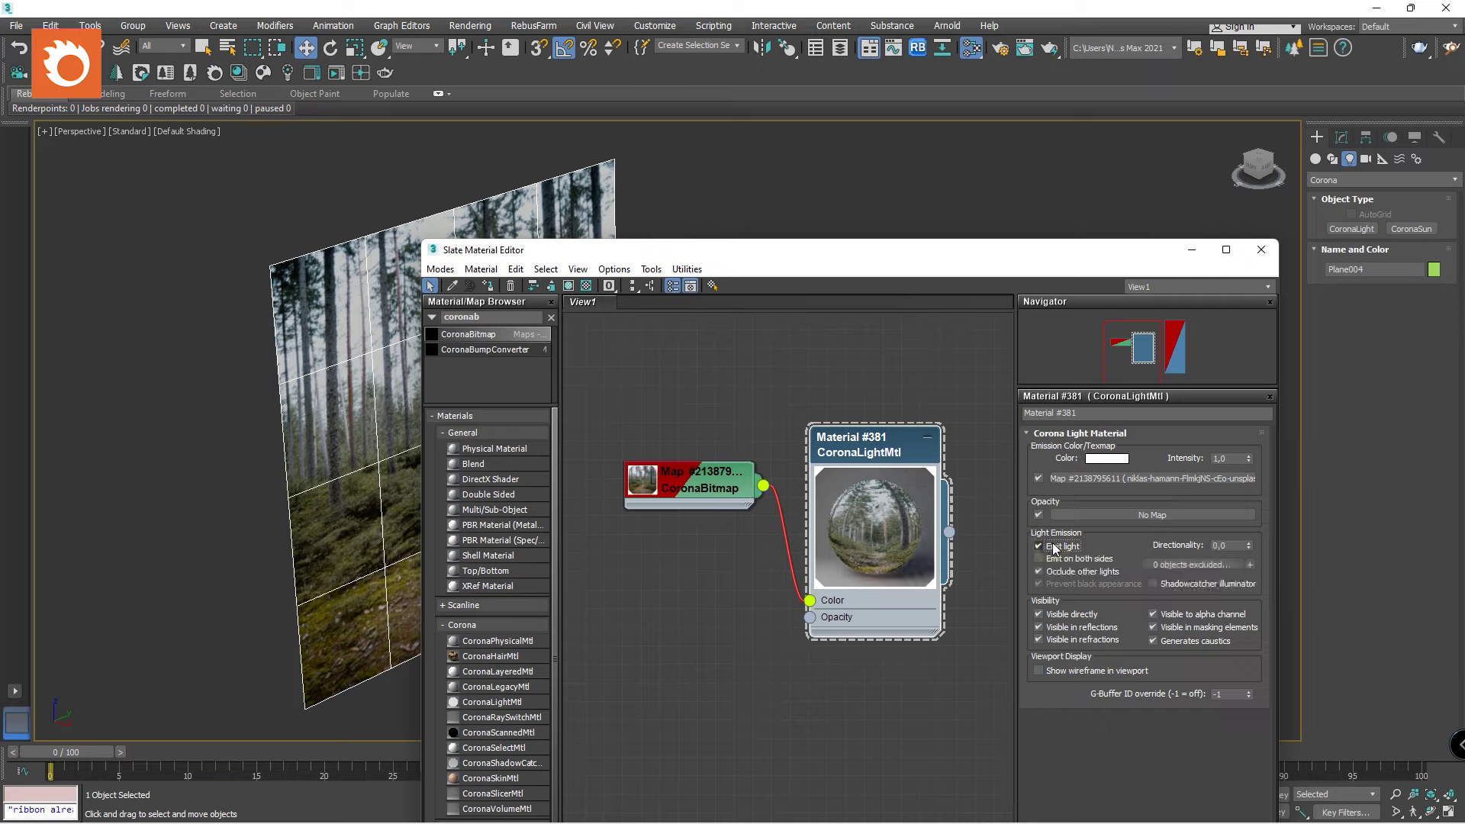
pyautogui.click(1054, 547)
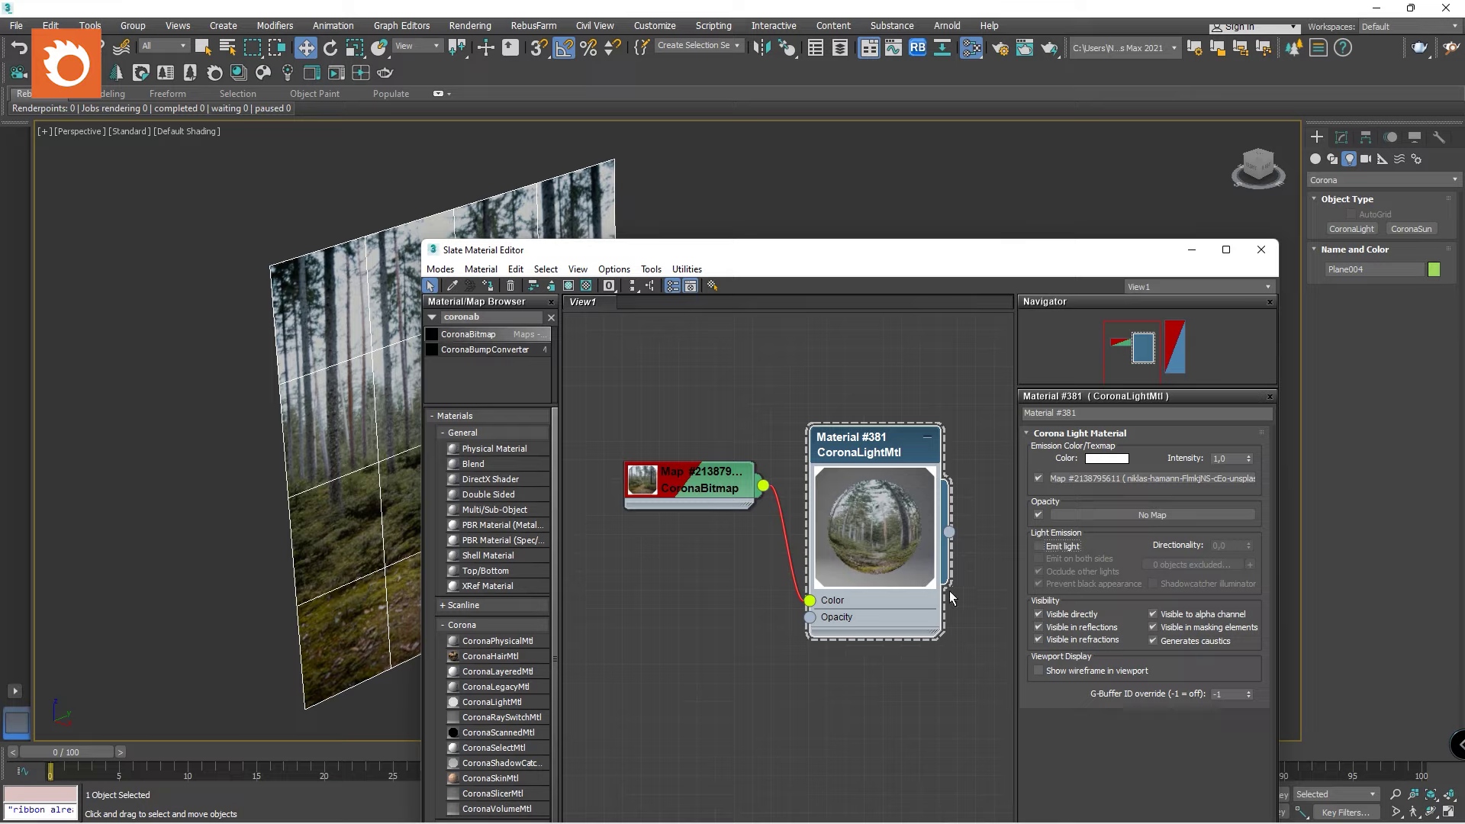
pyautogui.doubleClick(1228, 457)
pyautogui.write('2')
pyautogui.press('Return')
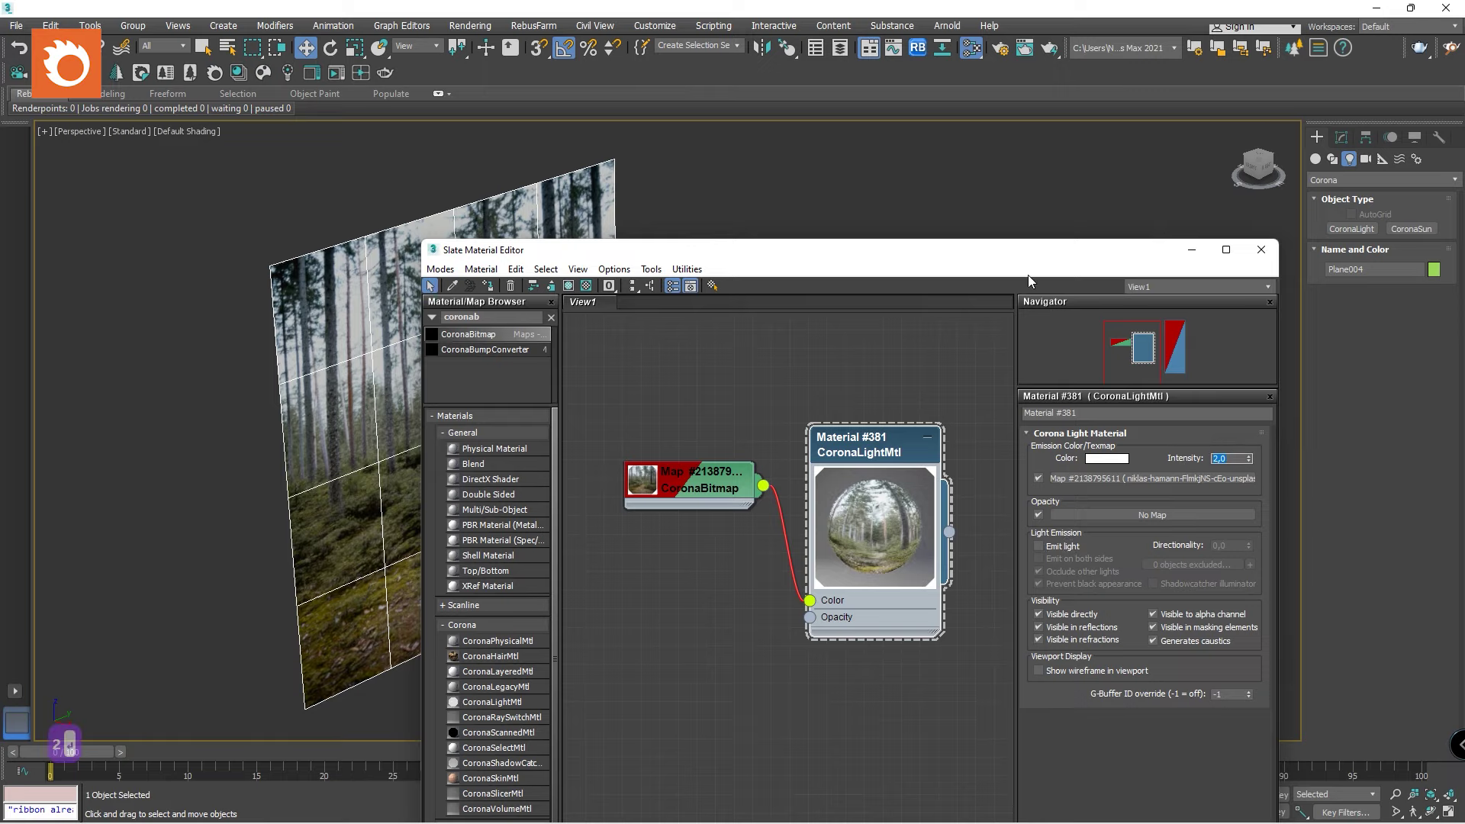
pyautogui.click(1261, 249)
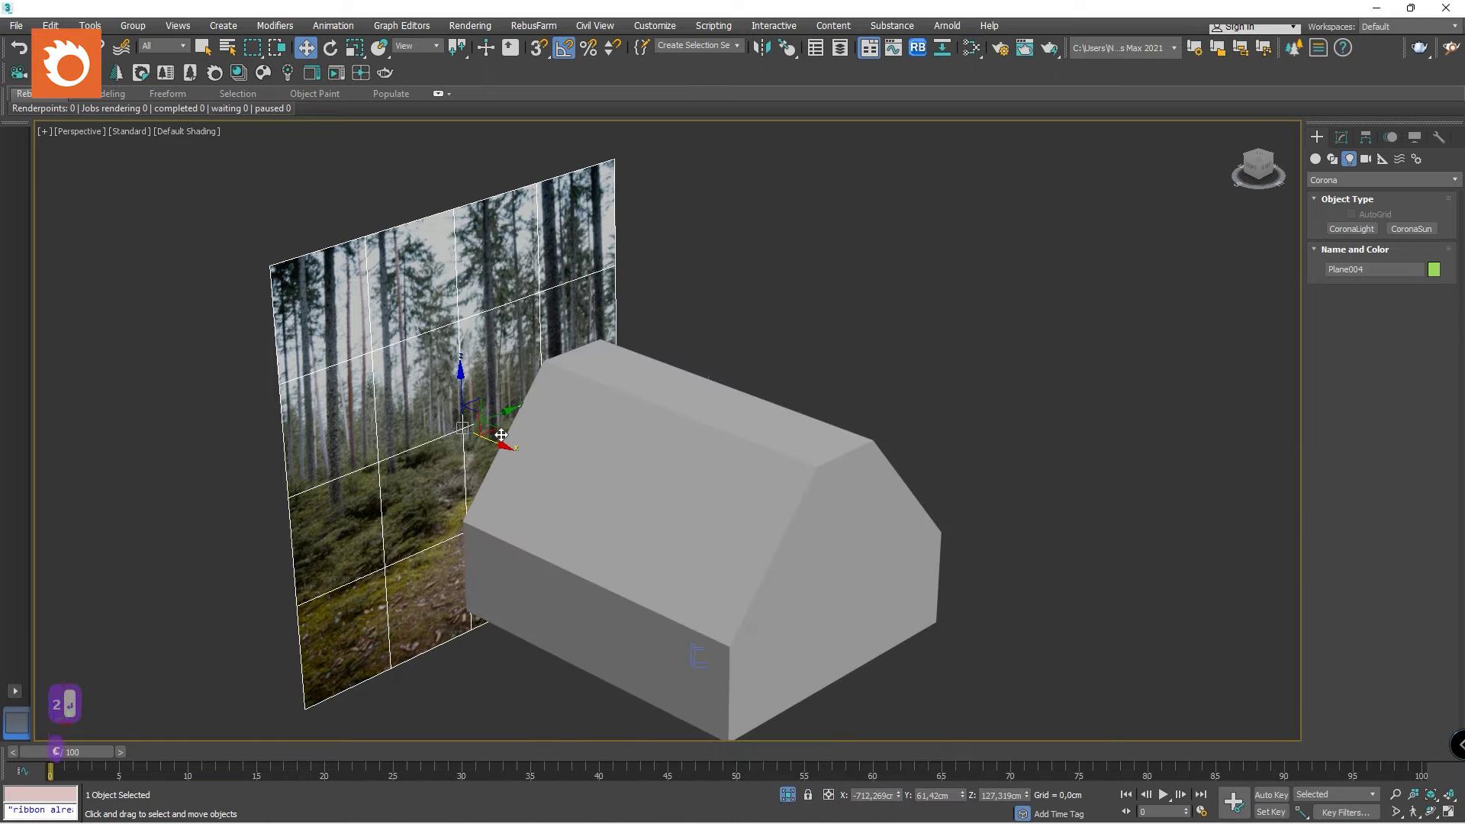
# Deselect the plane, look through Corona Camera001 and start interactive rendering.
pyautogui.click(644, 301)
pyautogui.press('c')
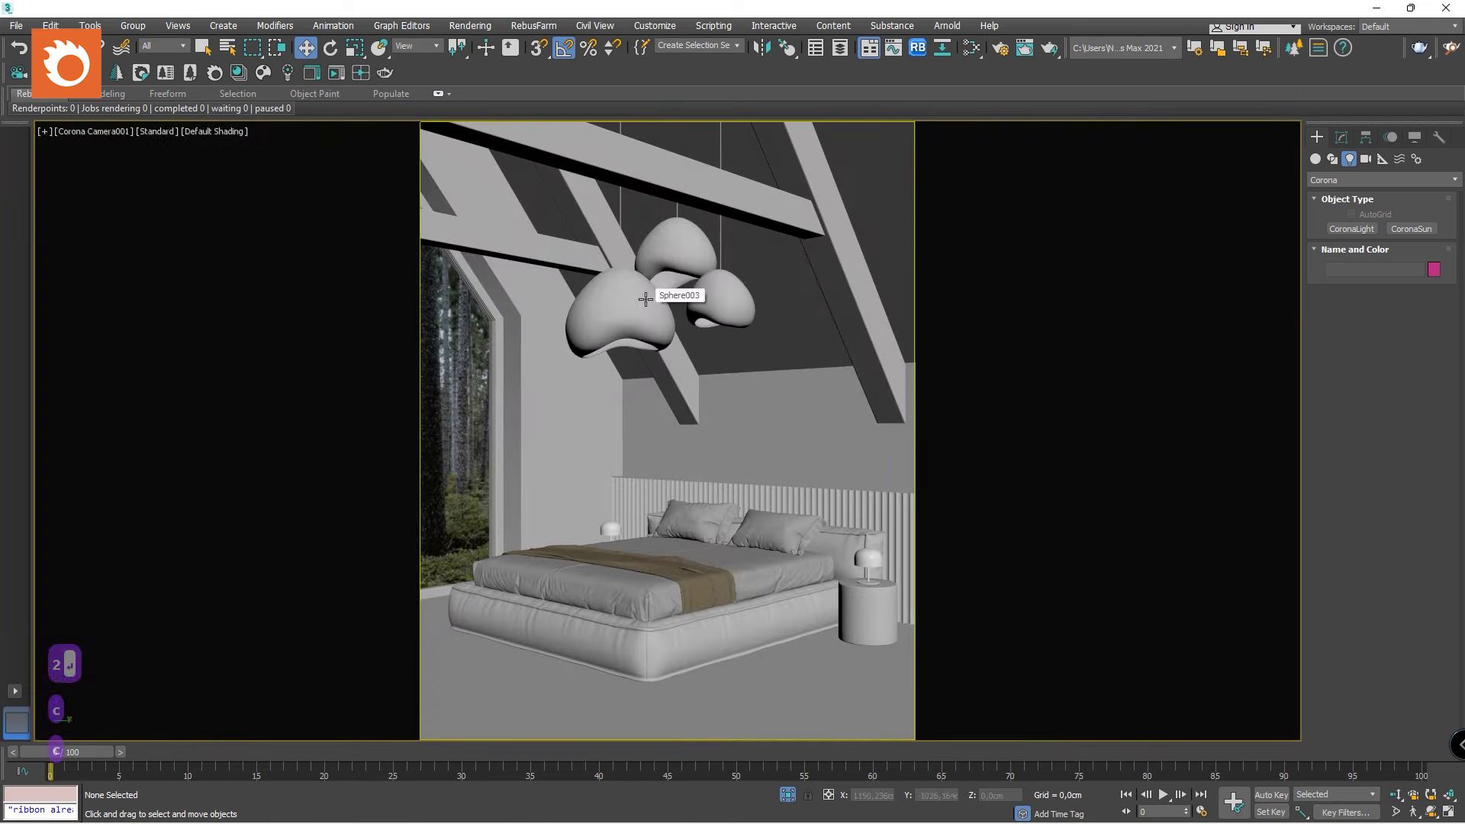
pyautogui.click(1000, 47)
pyautogui.click(1158, 413)
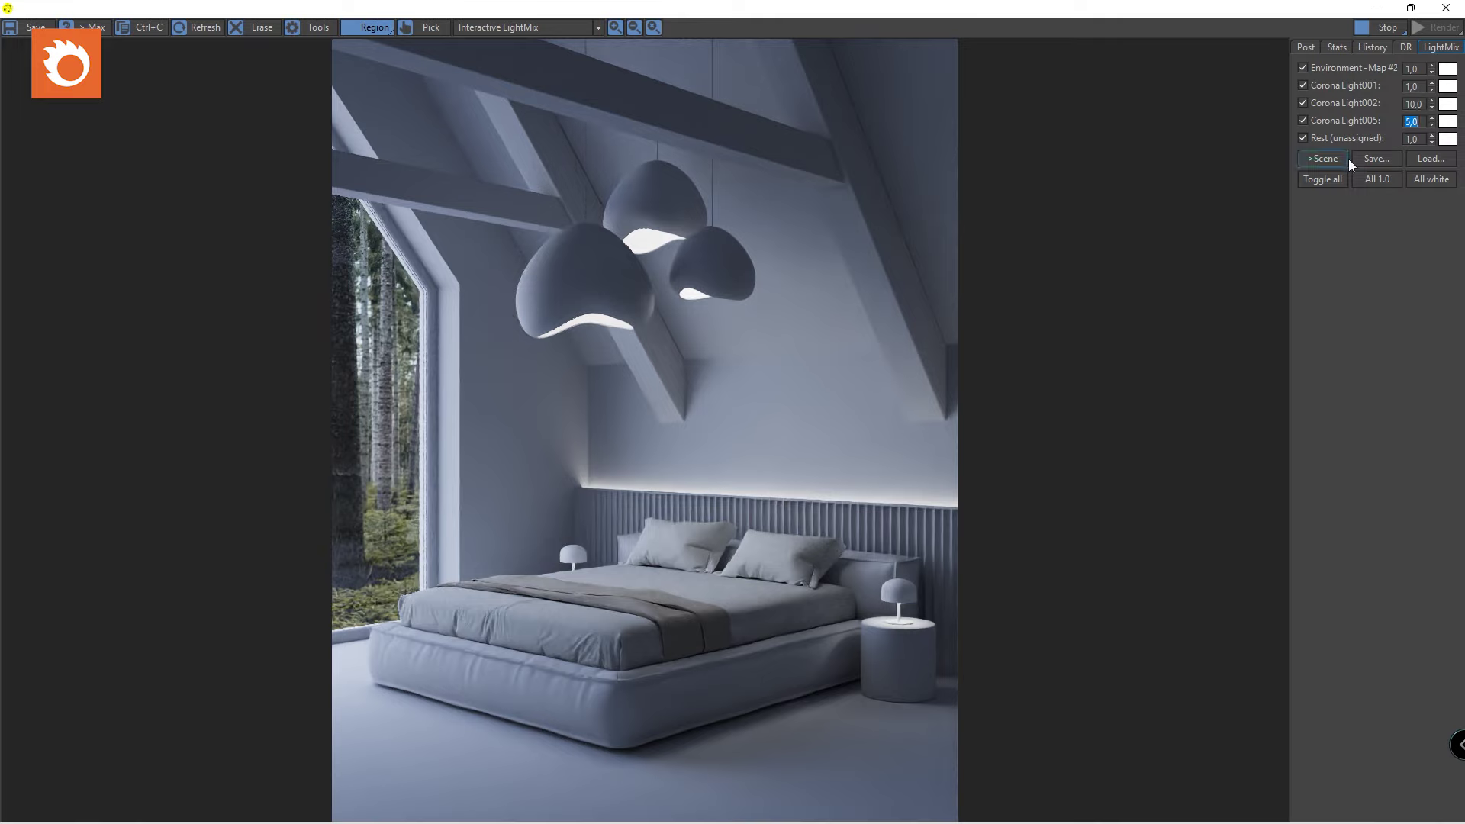
# Try 5 and 6 for the Rest (unassigned) layer in LightMix, settle on 4.0, and close the render windows.
pyautogui.click(1419, 140)
pyautogui.write('5')
pyautogui.press('Return')
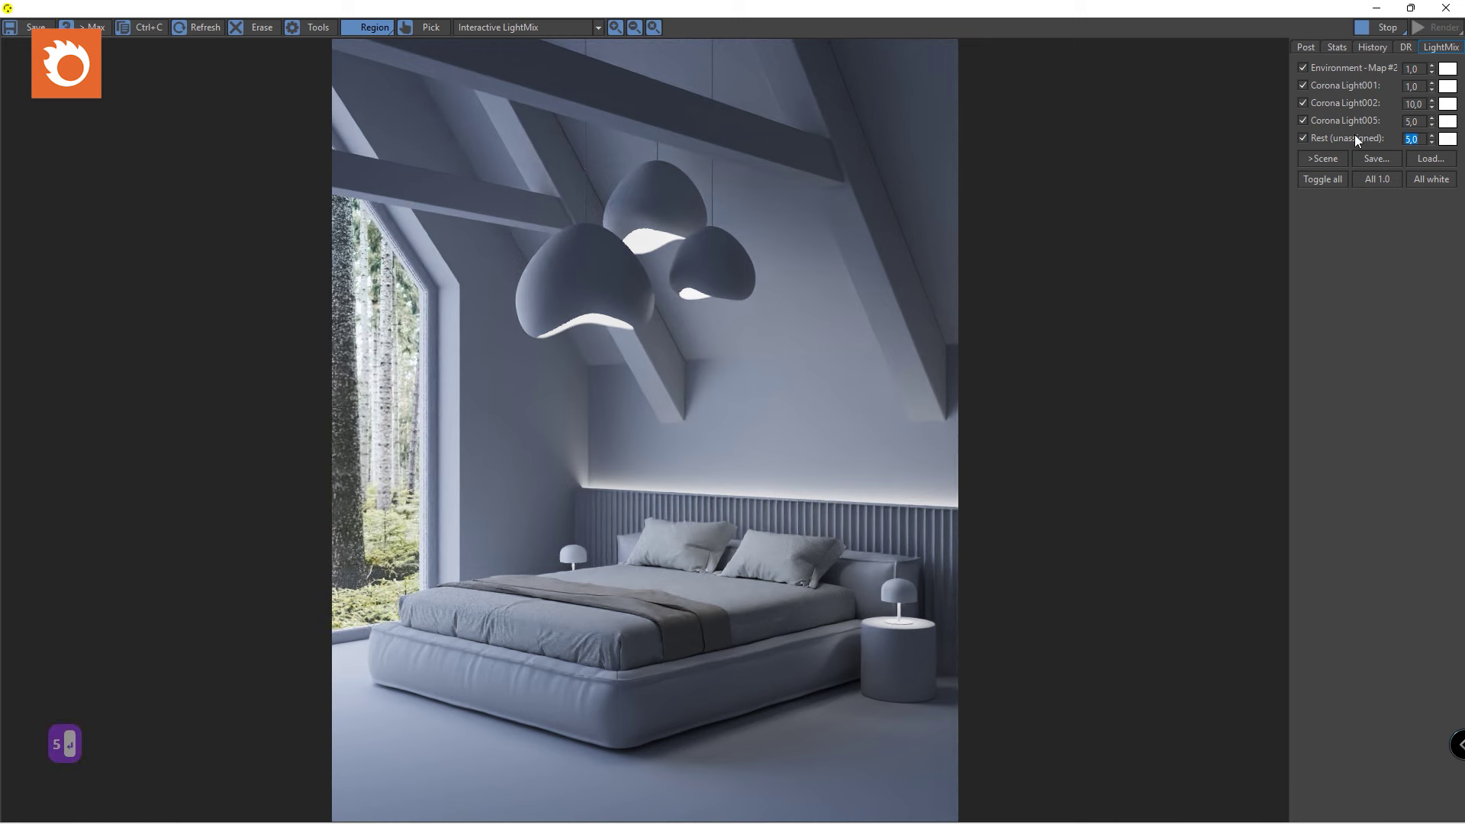
pyautogui.write('6')
pyautogui.press('Return')
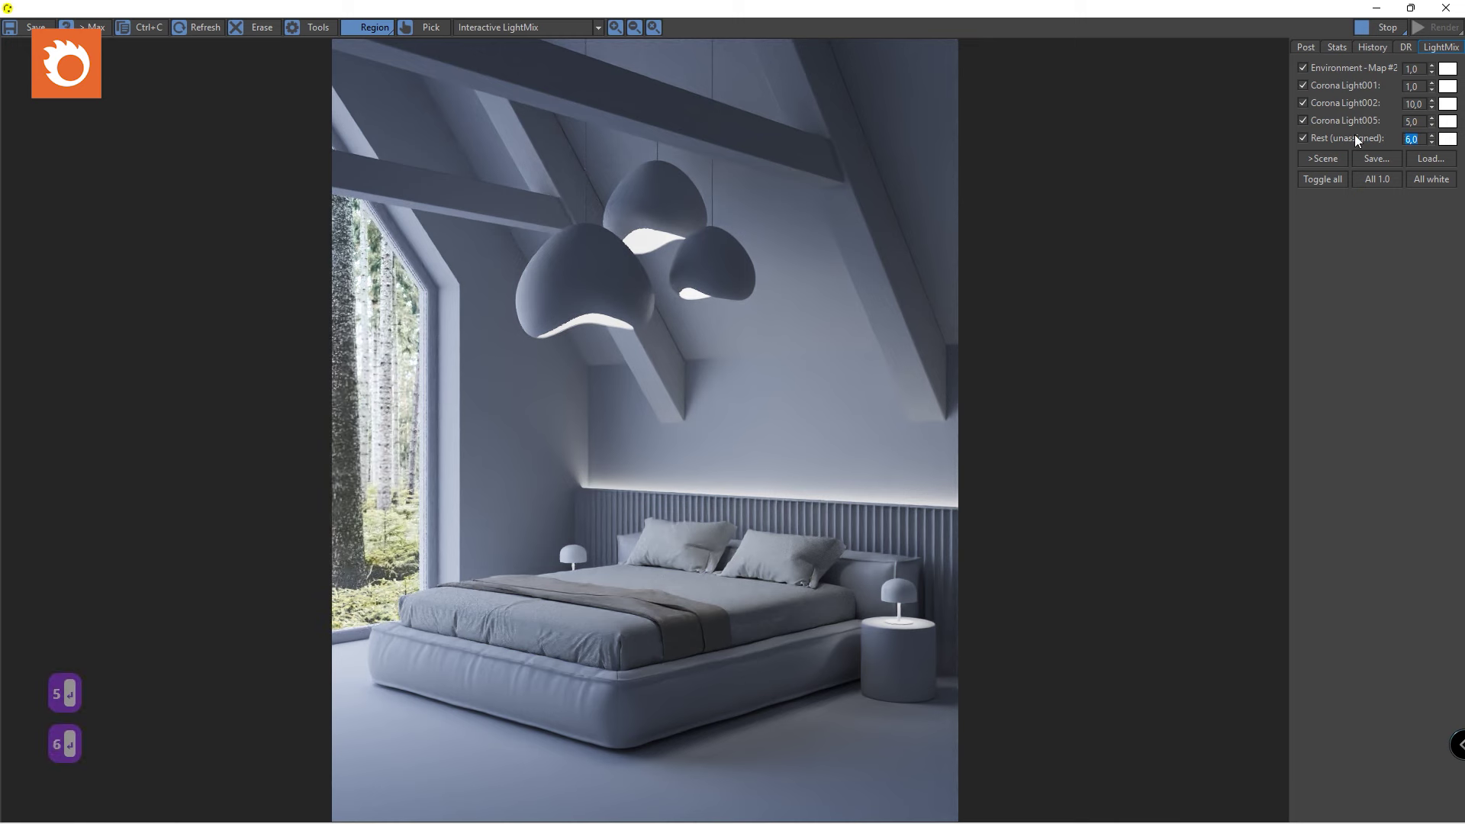
pyautogui.write('4')
pyautogui.press('Return')
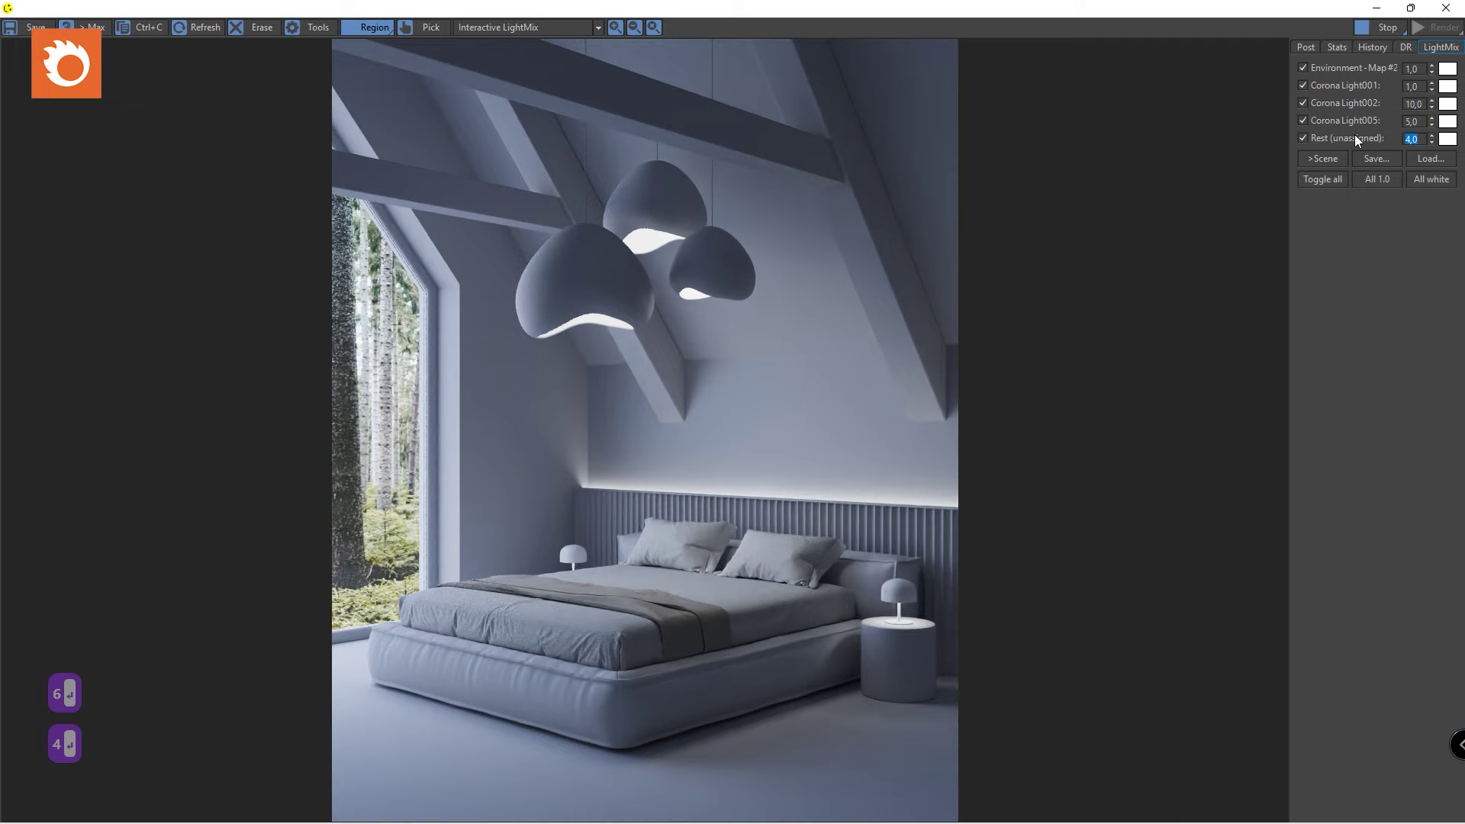
pyautogui.click(1445, 8)
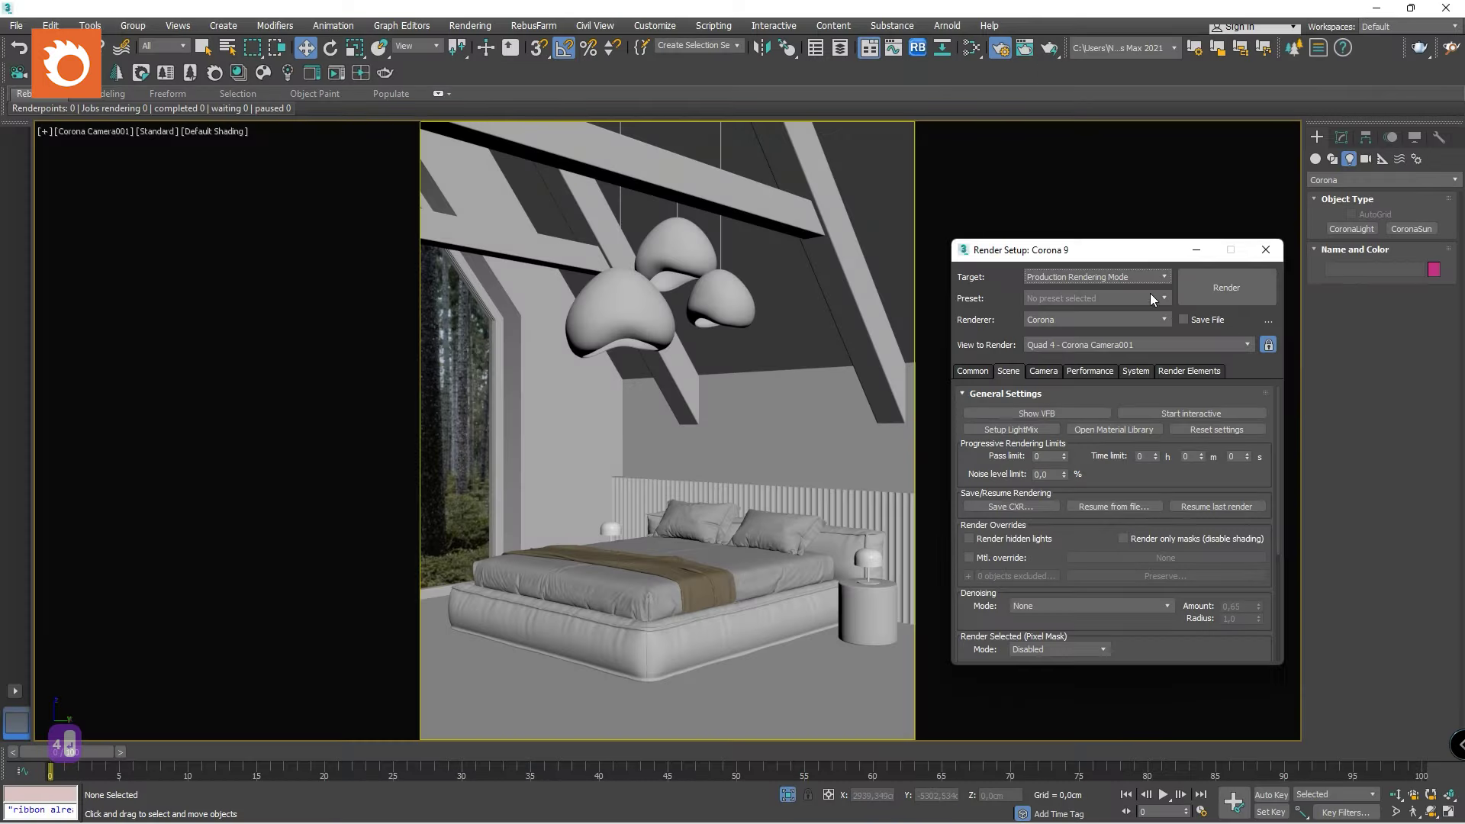
pyautogui.click(1266, 250)
# Insert a Color Correction map between the forest CoronaBitmap and the Color input of the light material.
pyautogui.press('m')
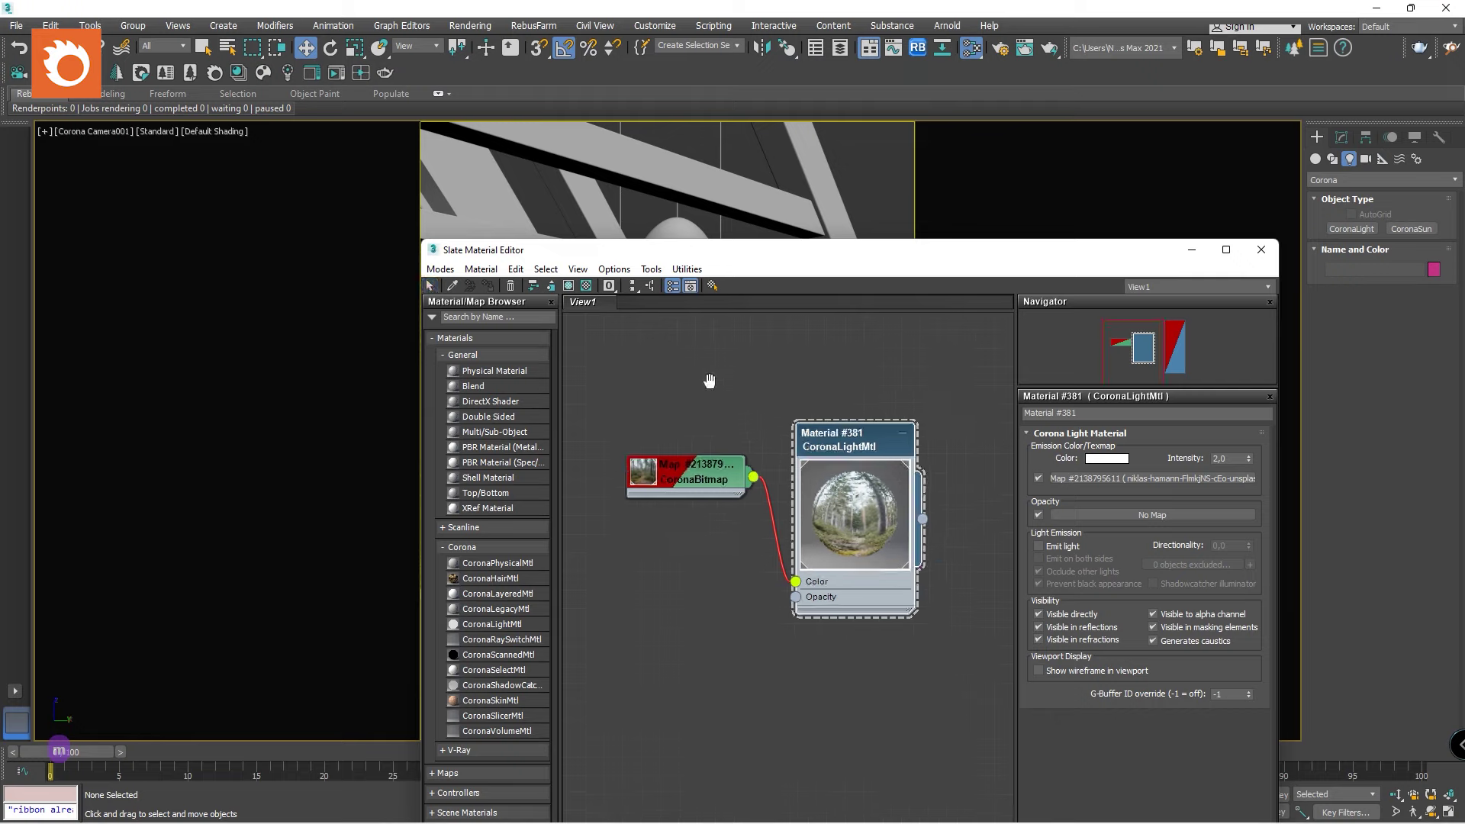
pyautogui.moveTo(709, 380); pyautogui.dragTo(781, 395, button='middle')
pyautogui.scroll(-1, 781, 395)
pyautogui.moveTo(789, 488); pyautogui.dragTo(605, 487)
pyautogui.moveTo(699, 474); pyautogui.dragTo(756, 477, button='middle')
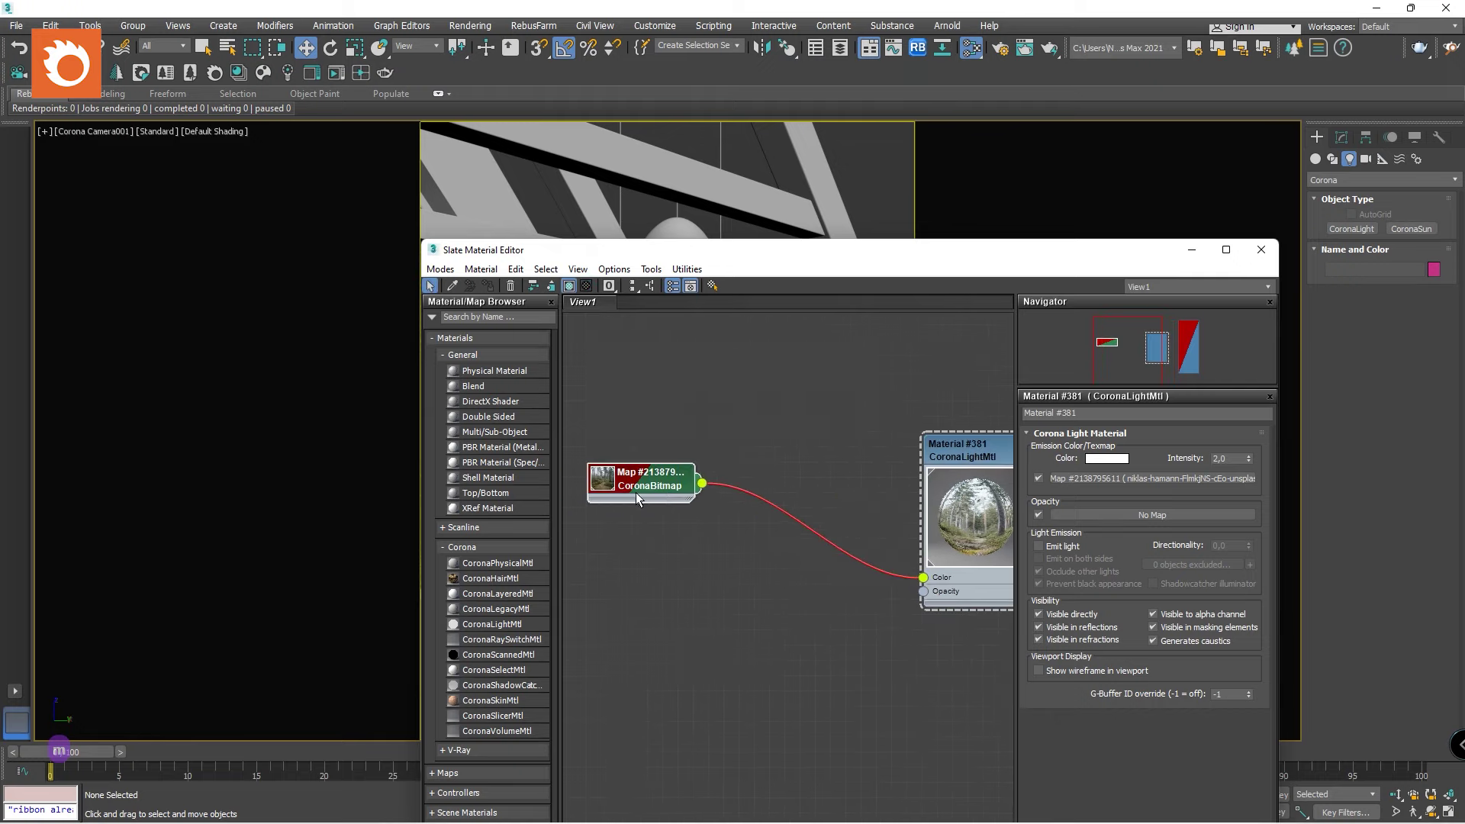
pyautogui.click(474, 318)
pyautogui.write('color')
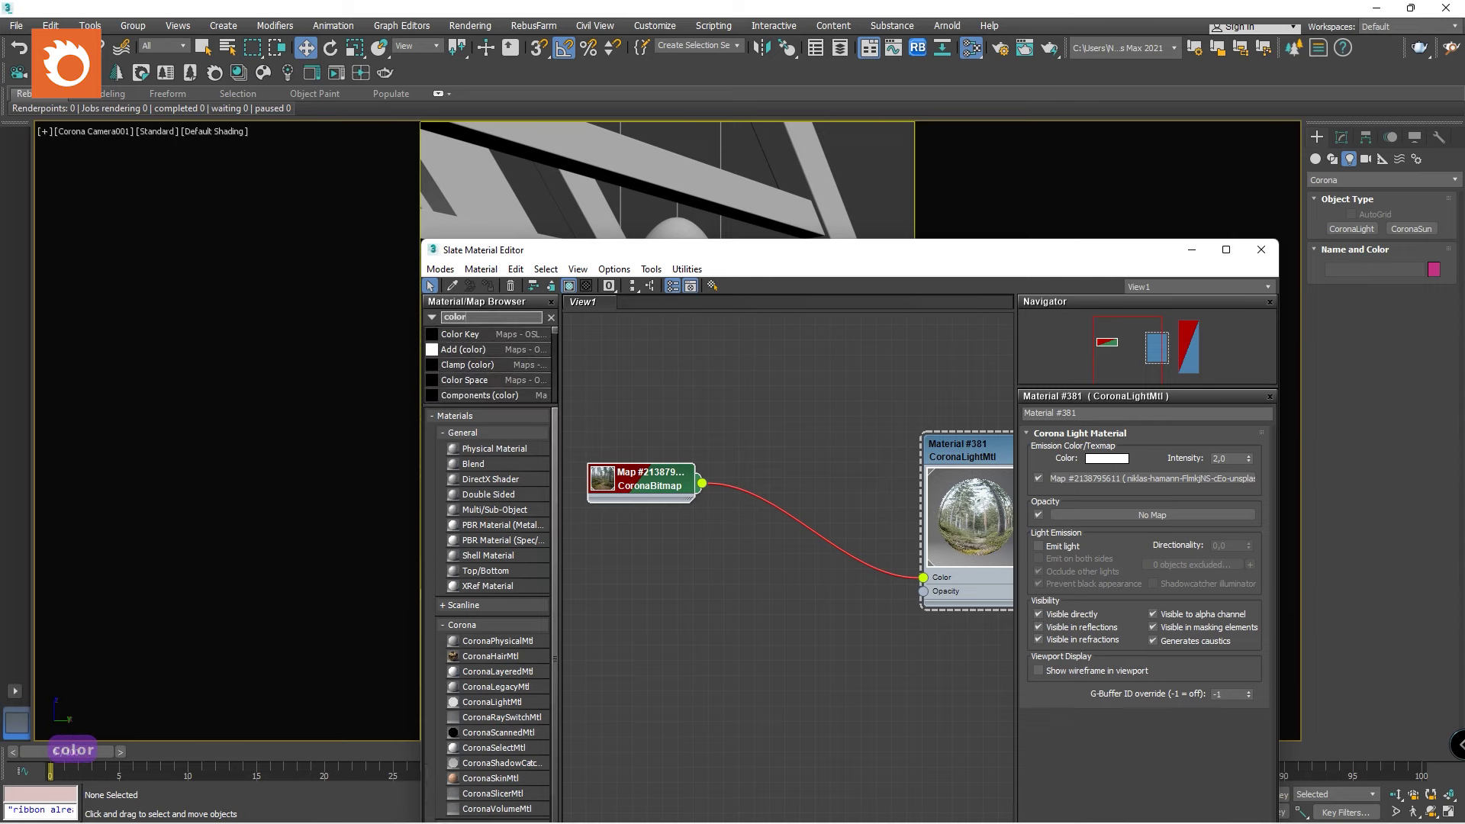
pyautogui.write(' c')
pyautogui.moveTo(470, 365); pyautogui.dragTo(790, 518)
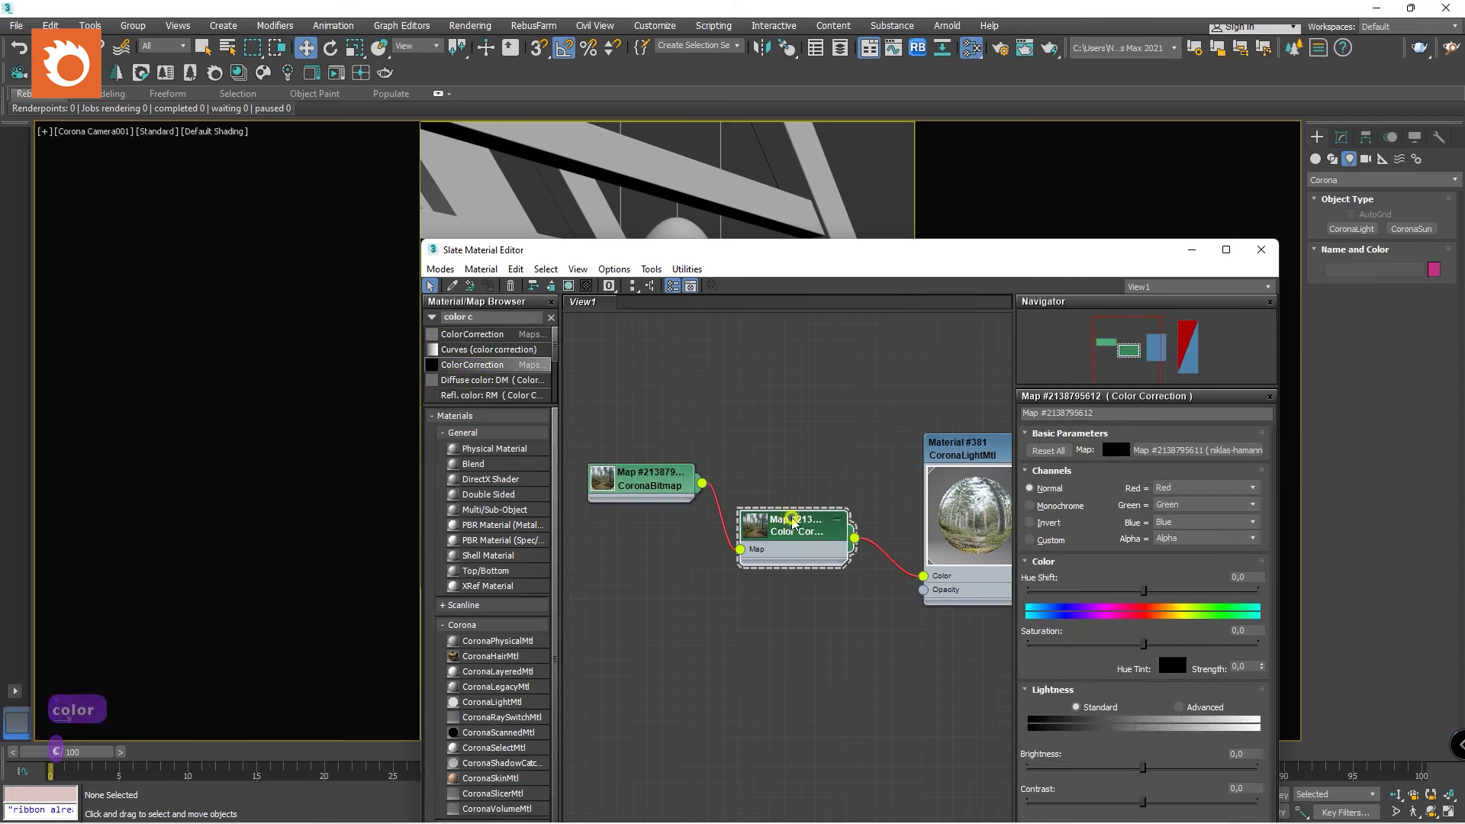
# Lower the Color Correction map's saturation to about -39.5 and close the material editor.
pyautogui.click(1112, 643)
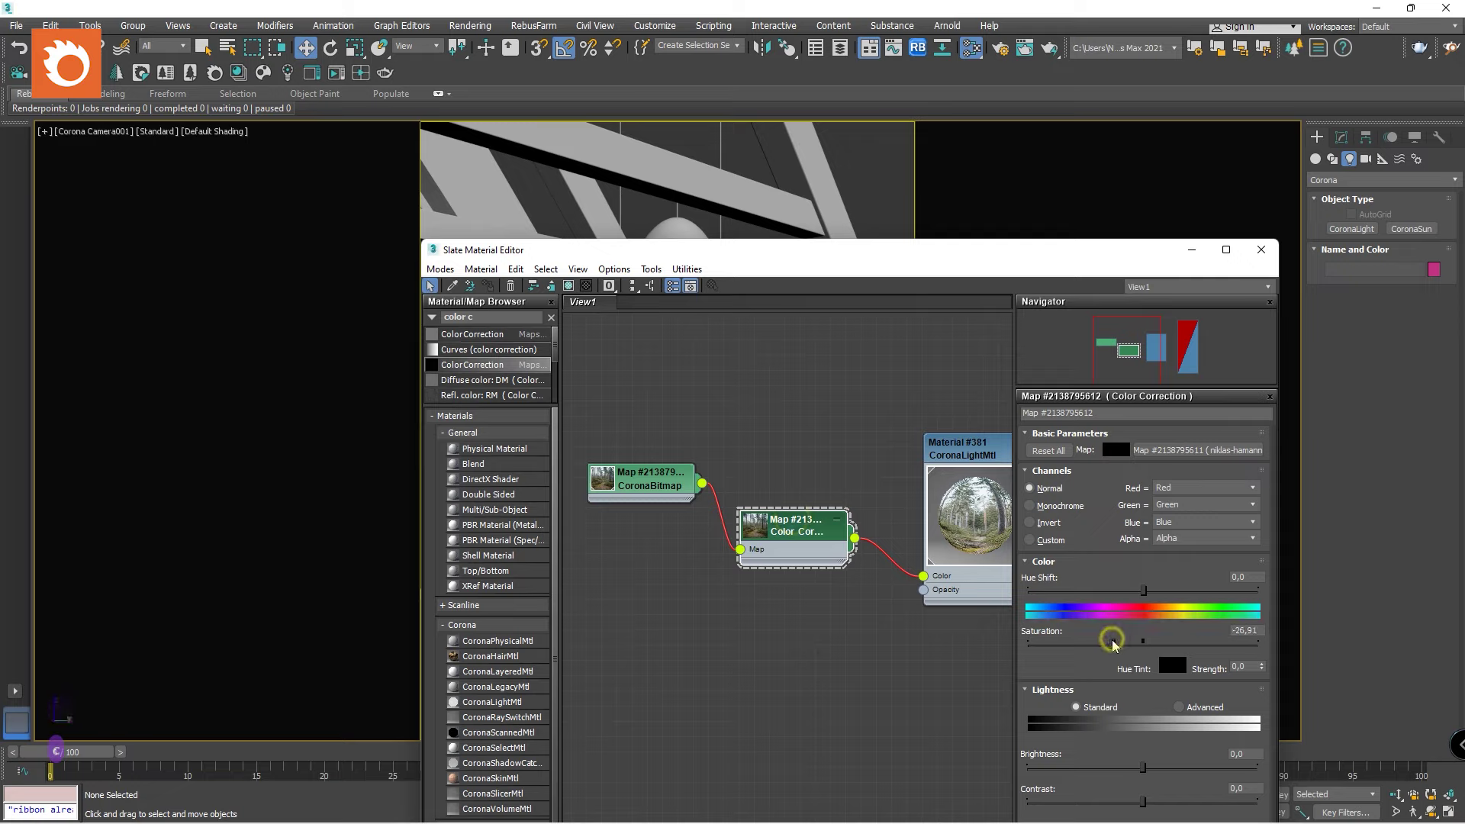
pyautogui.doubleClick(765, 526)
pyautogui.moveTo(1107, 643); pyautogui.dragTo(1083, 641)
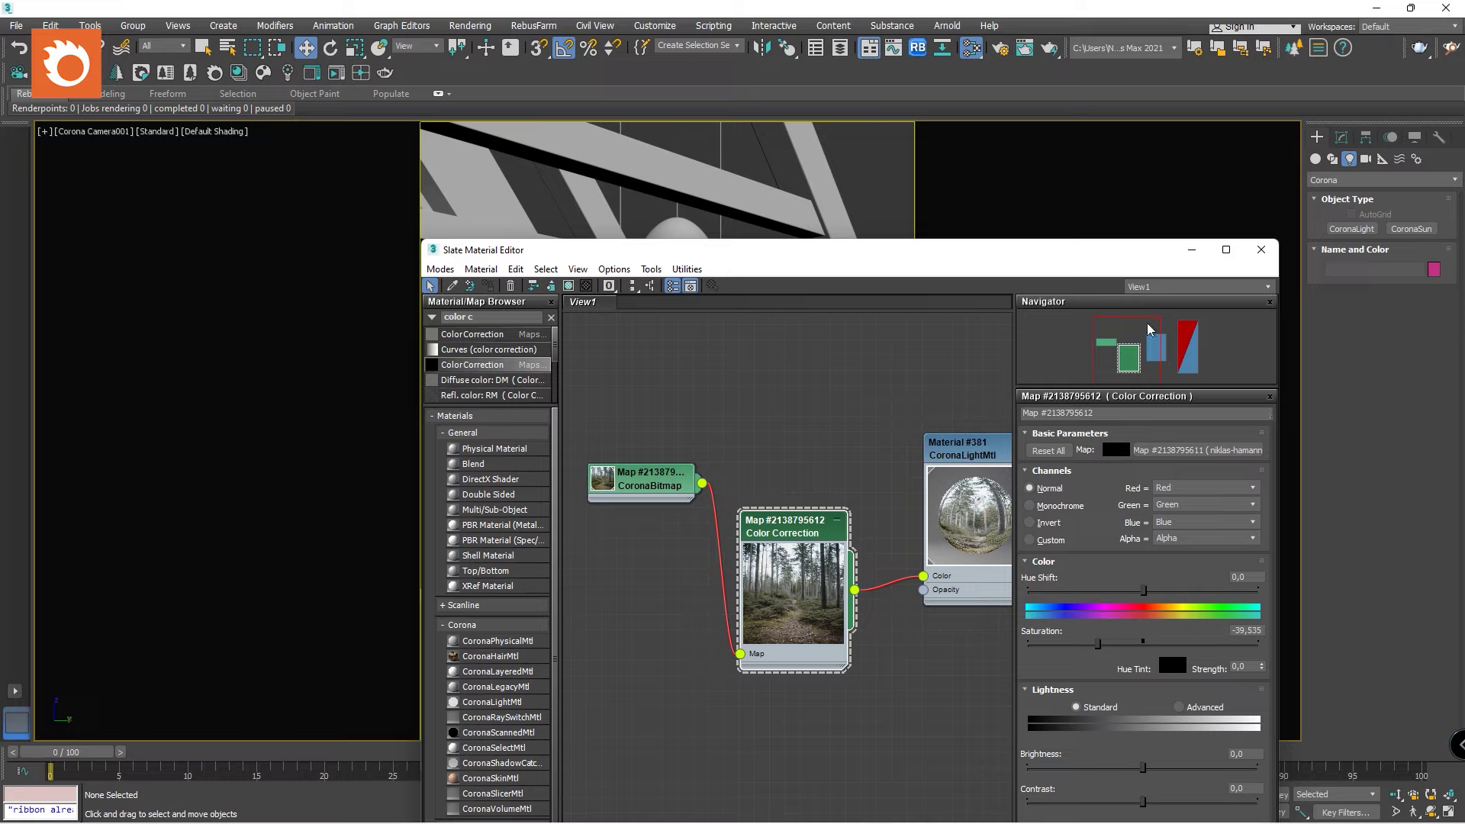
pyautogui.click(1260, 249)
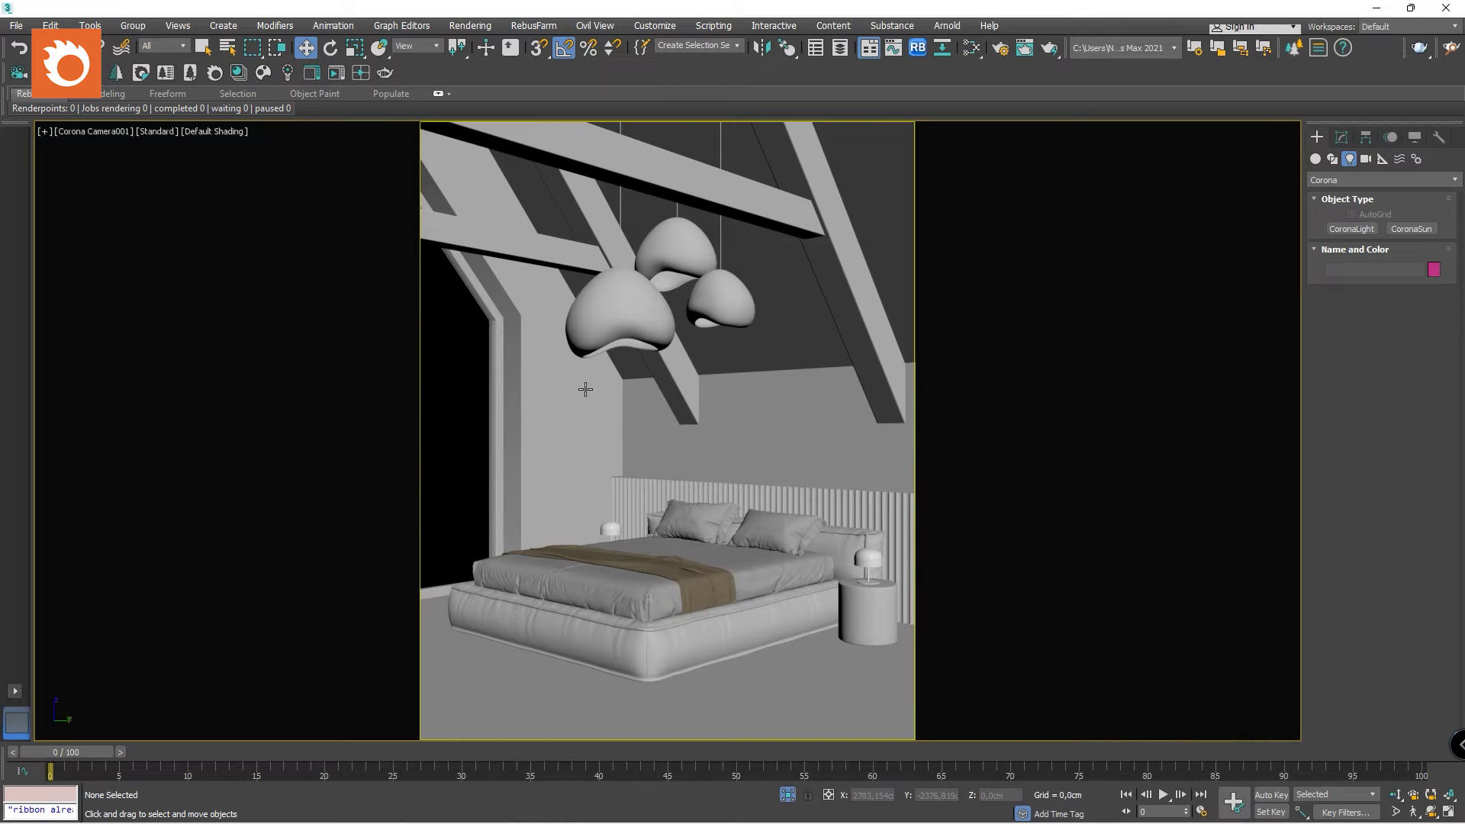
# Create a targeted CoronaSun from the top view, beyond the forest backdrop and aimed at the house, raised to about Z 1019 cm.
pyautogui.click(587, 389)
pyautogui.press('t')
pyautogui.press('z')
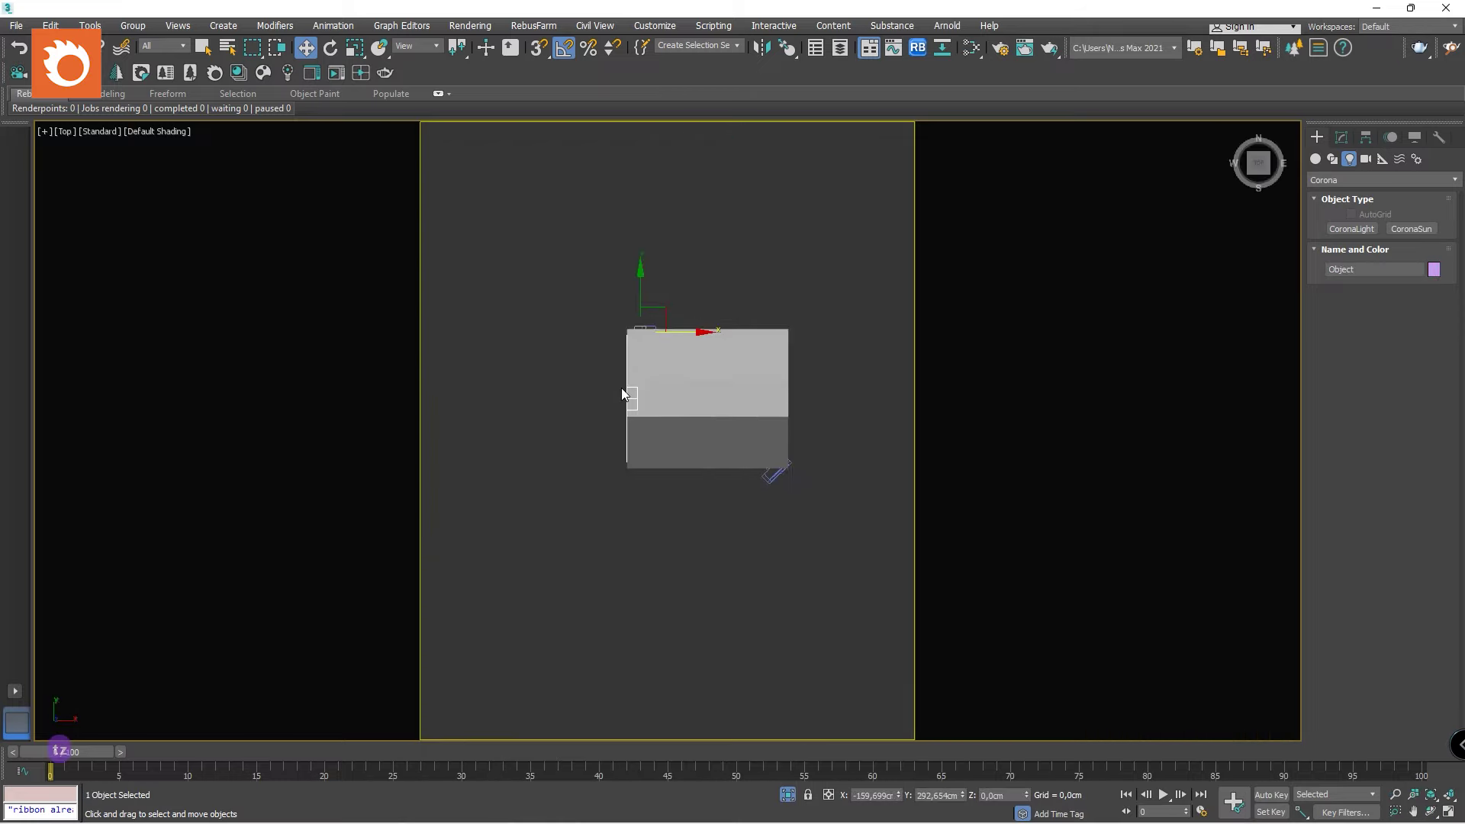
pyautogui.hotkey('shift', 'f')
pyautogui.click(1003, 48)
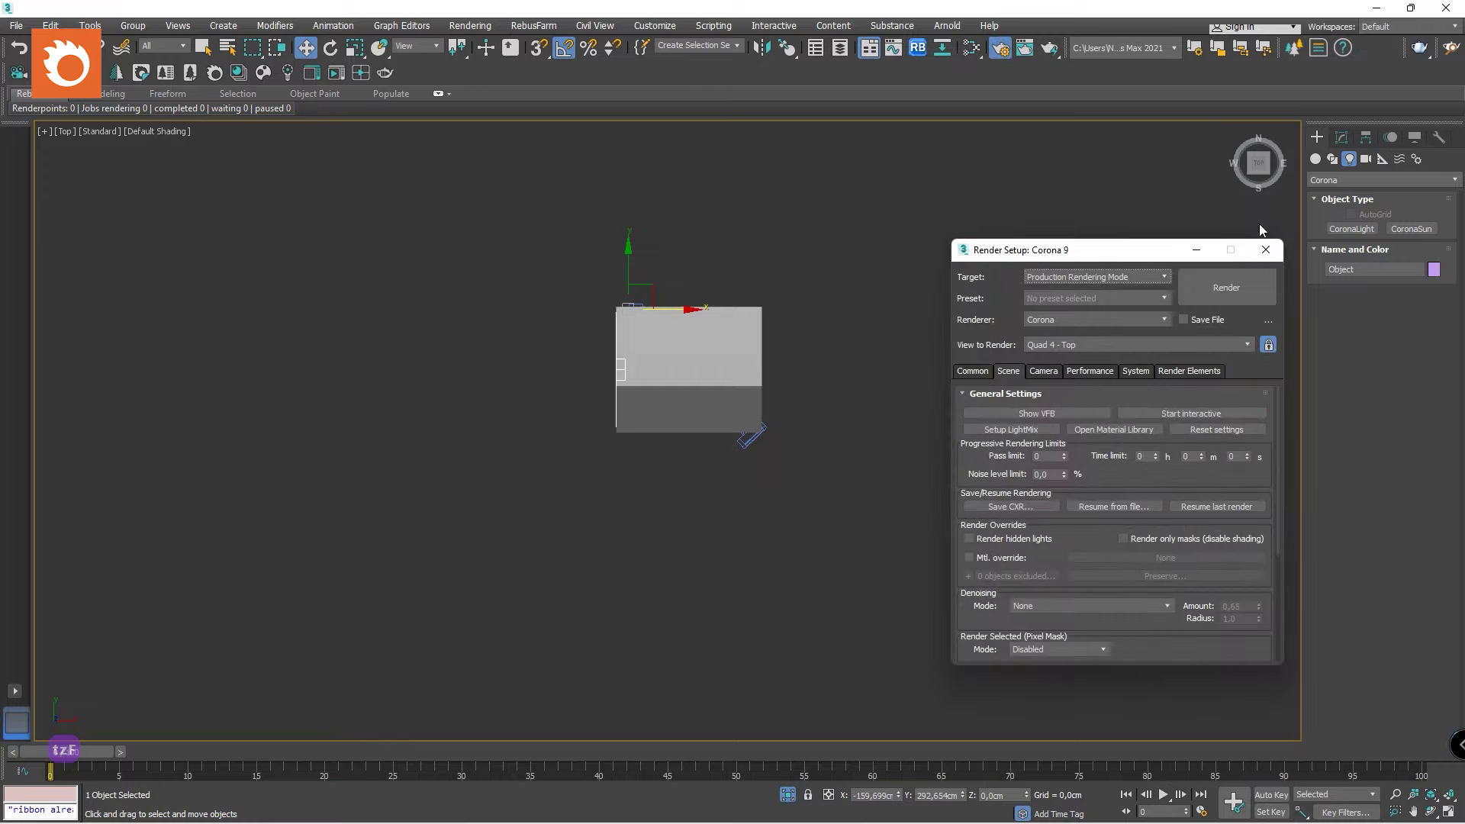
pyautogui.click(1265, 250)
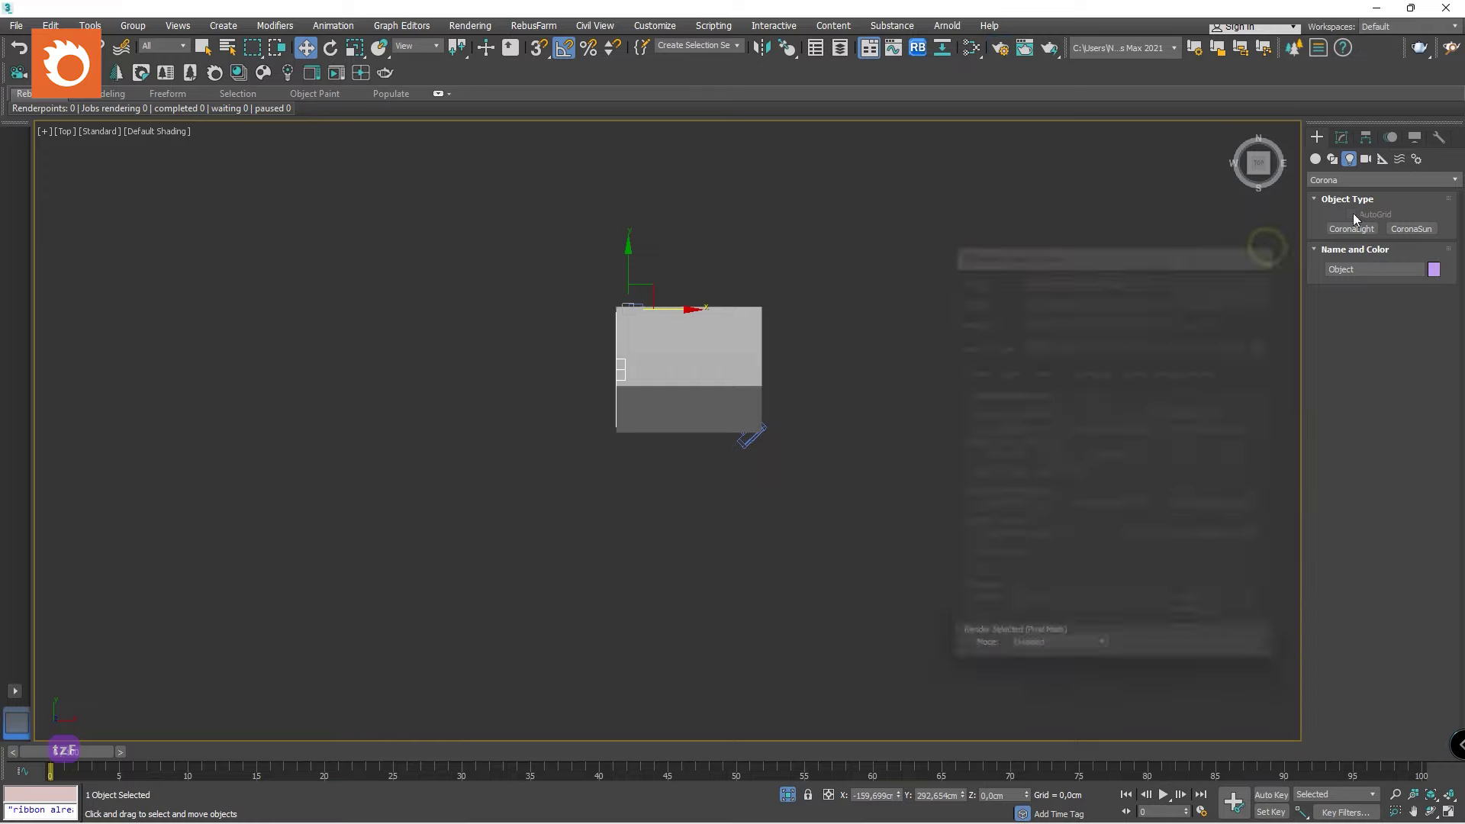
pyautogui.click(1410, 229)
pyautogui.moveTo(333, 536); pyautogui.dragTo(702, 355)
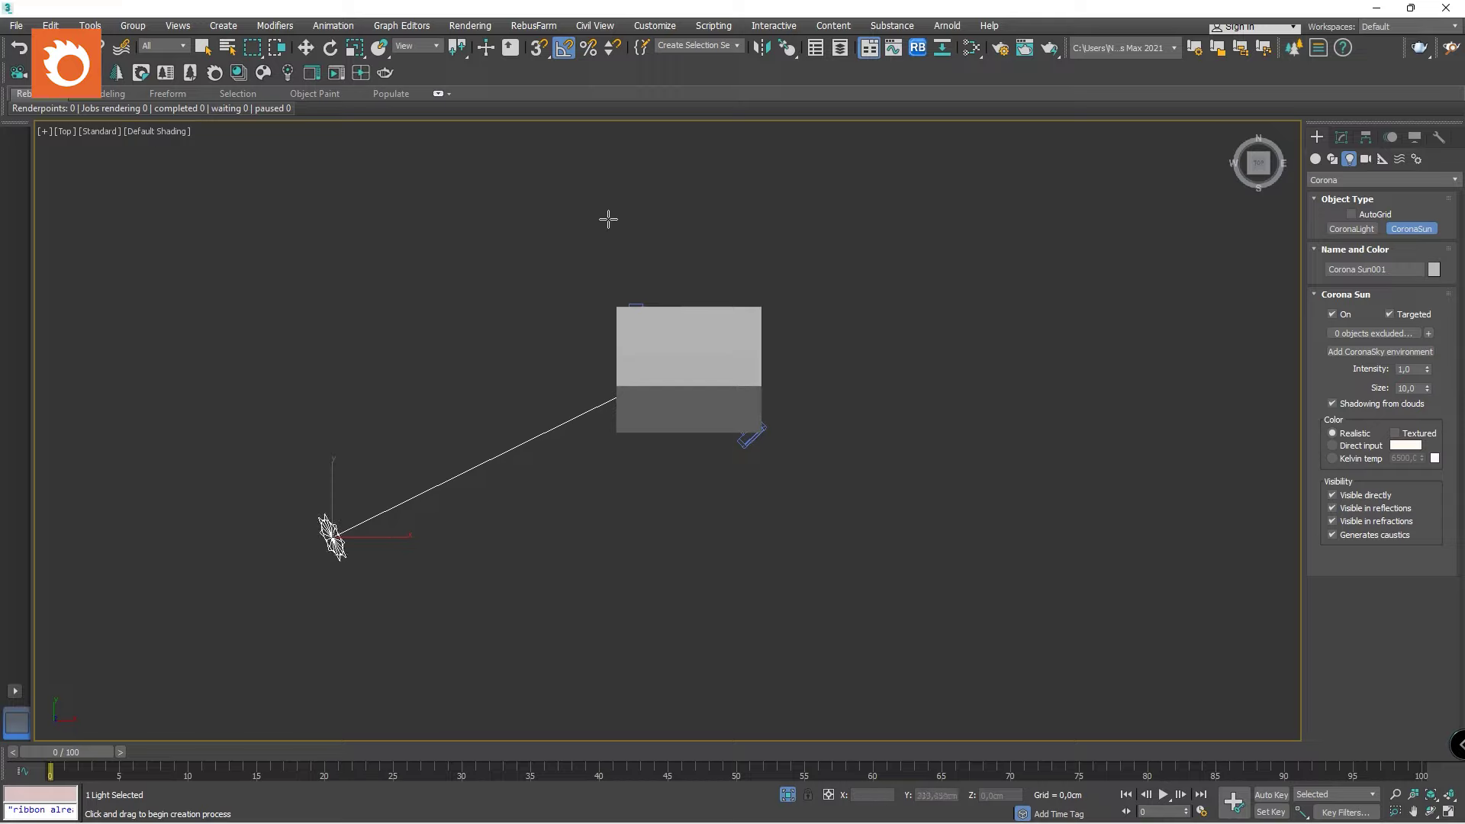
pyautogui.keyDown('alt'); pyautogui.moveTo(608, 200); pyautogui.dragTo(502, 357, button='middle'); pyautogui.keyUp('alt')
pyautogui.press('w')
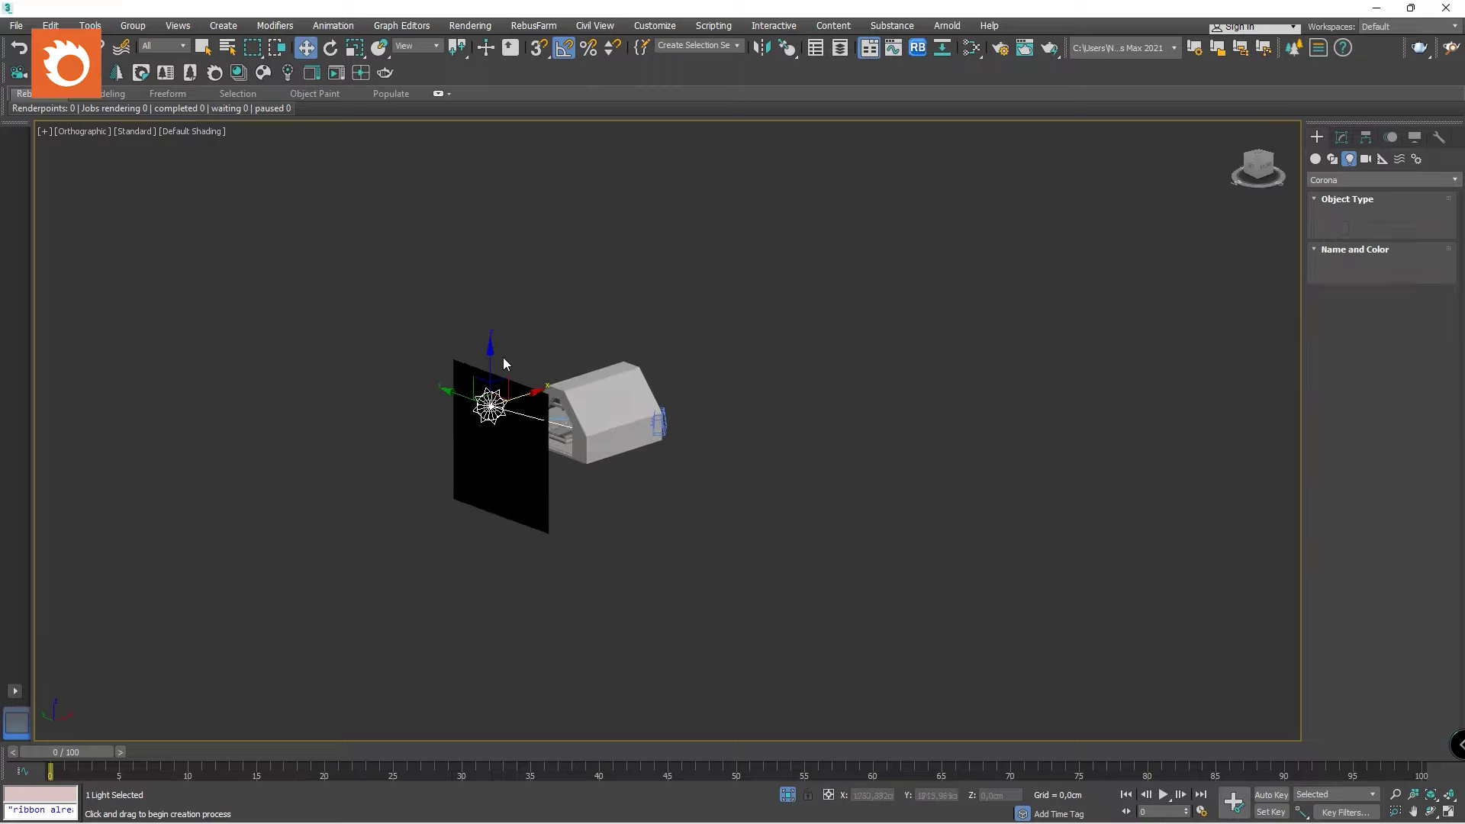
# Try a Corona Sun size of 1 and set the size back to 10.
pyautogui.click(1341, 137)
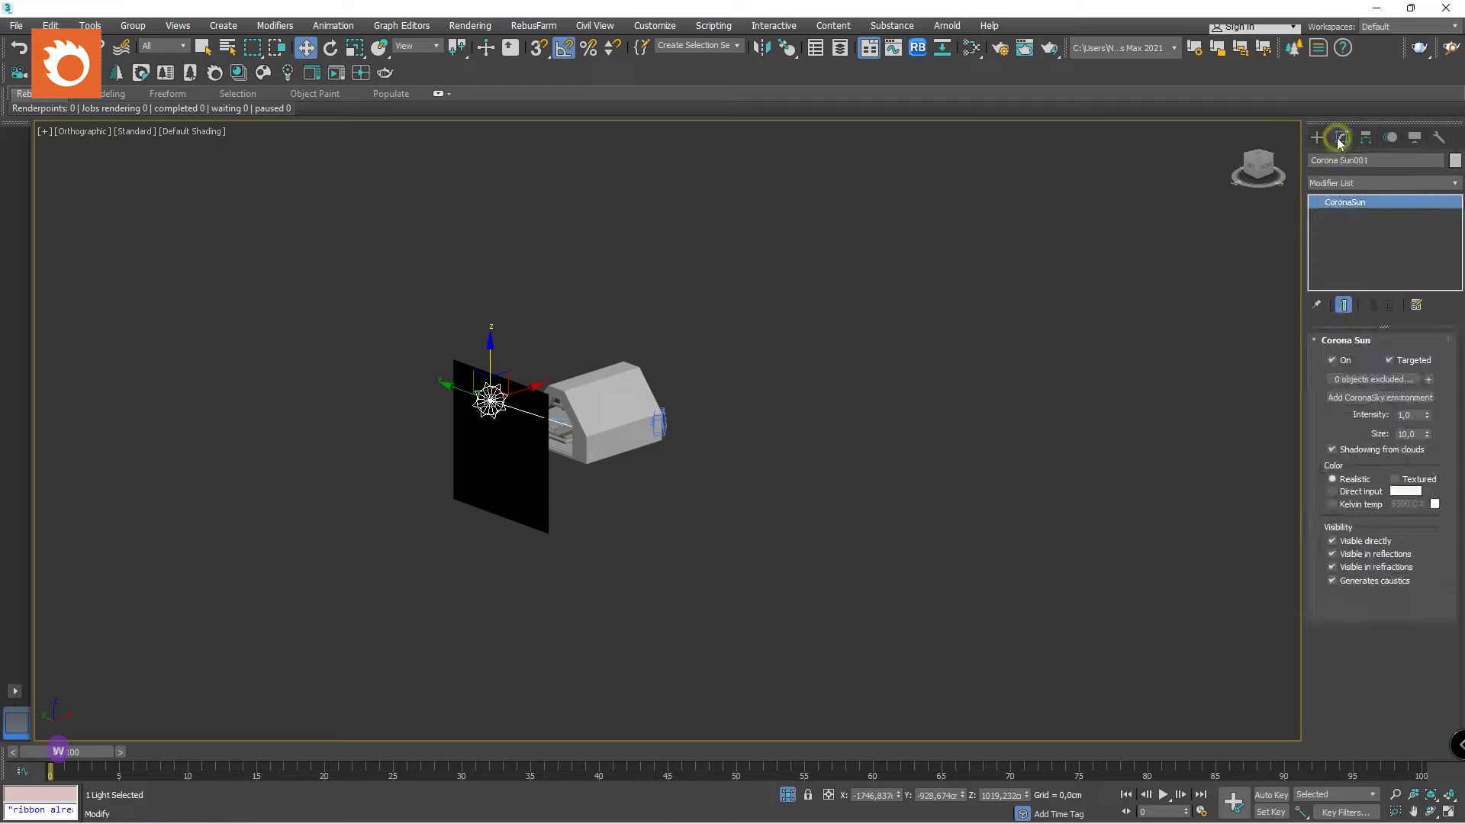
pyautogui.doubleClick(1411, 433)
pyautogui.write('1')
pyautogui.press('Return')
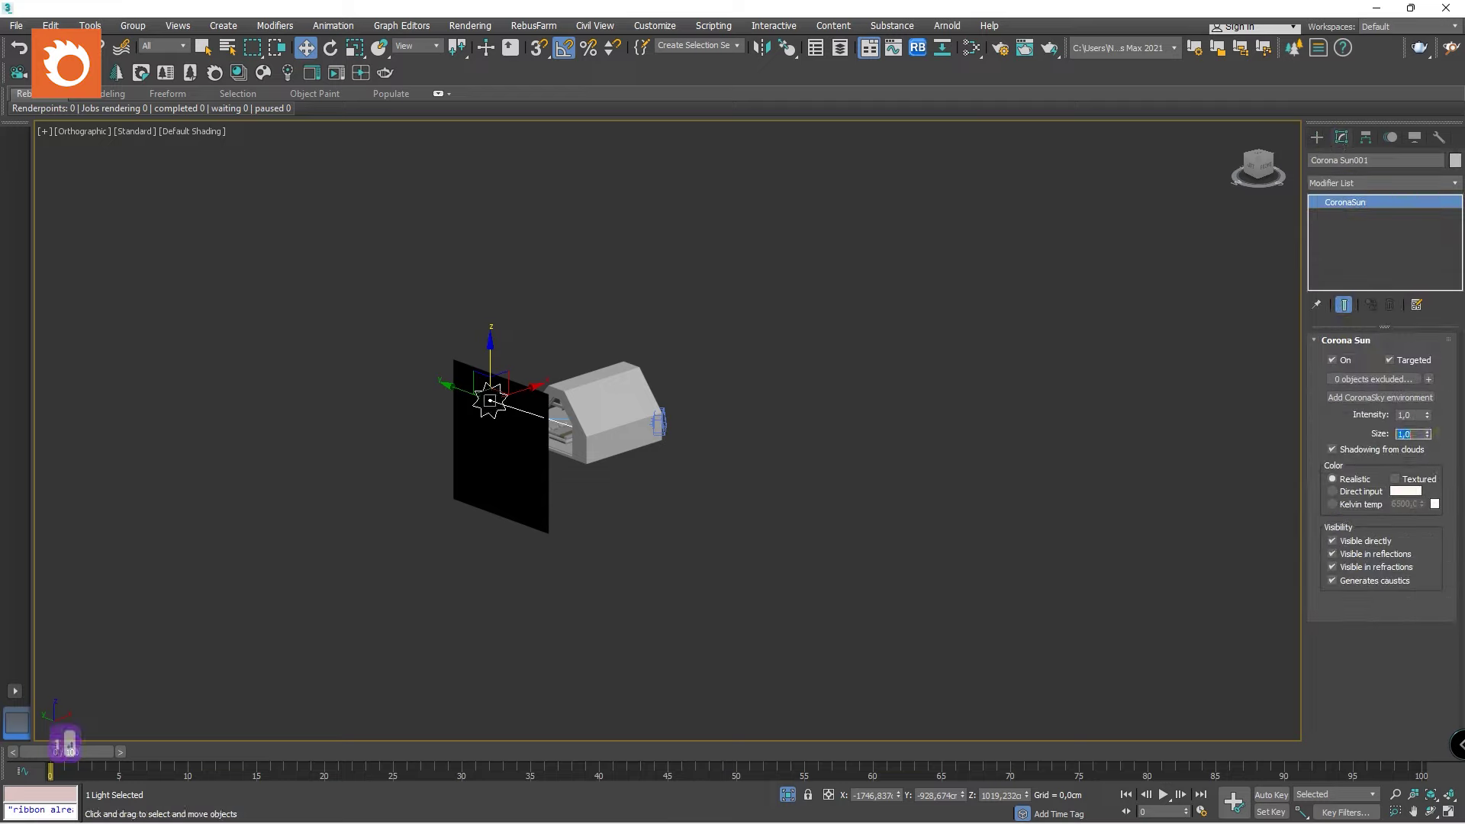
pyautogui.write('10')
pyautogui.press('Return')
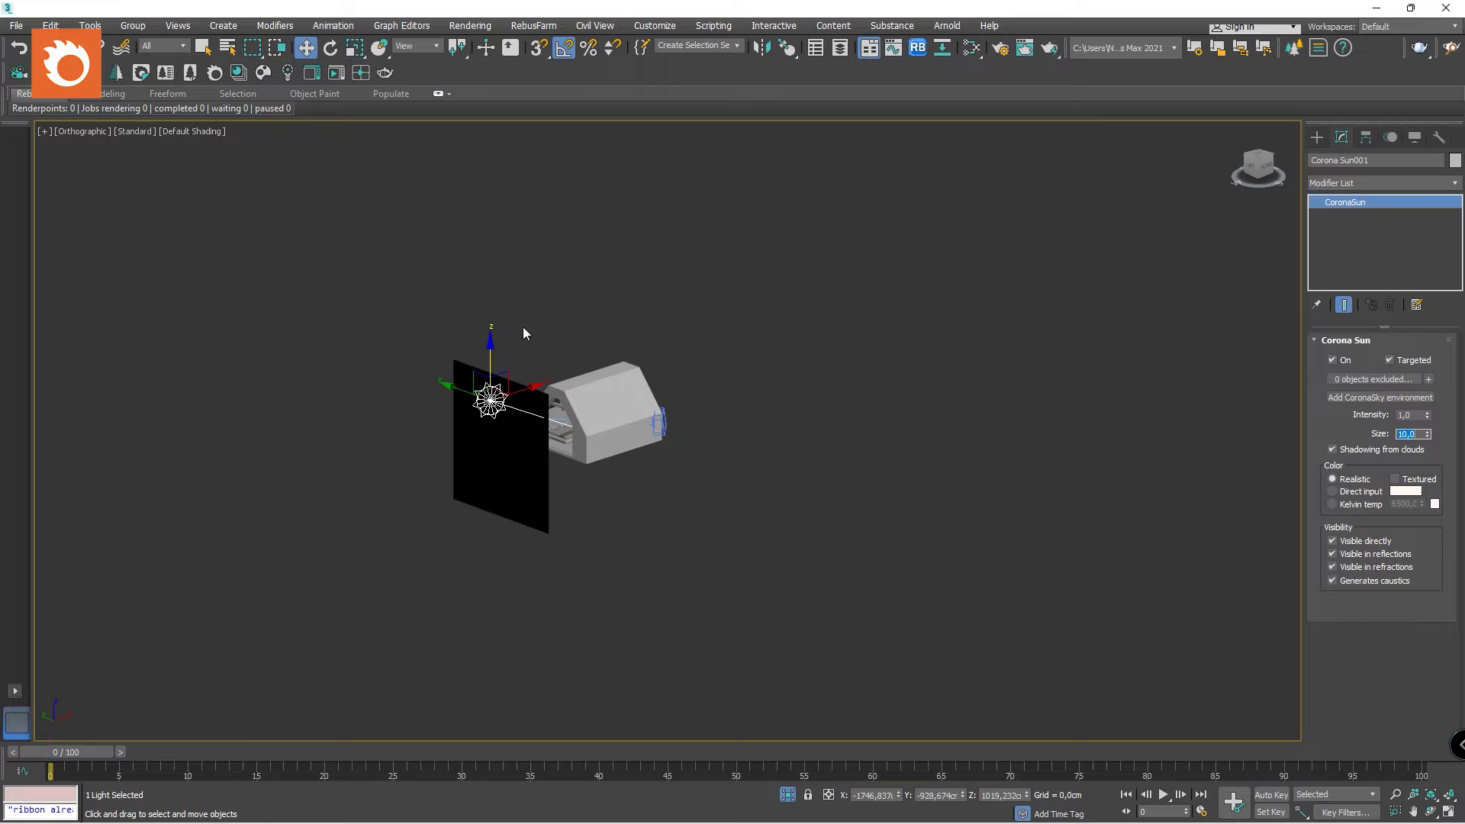
# Render the Corona Camera001 view interactively with safe frames on to check the sunlight, and close the frame buffer.
pyautogui.click(673, 330)
pyautogui.press('c')
pyautogui.press('c')
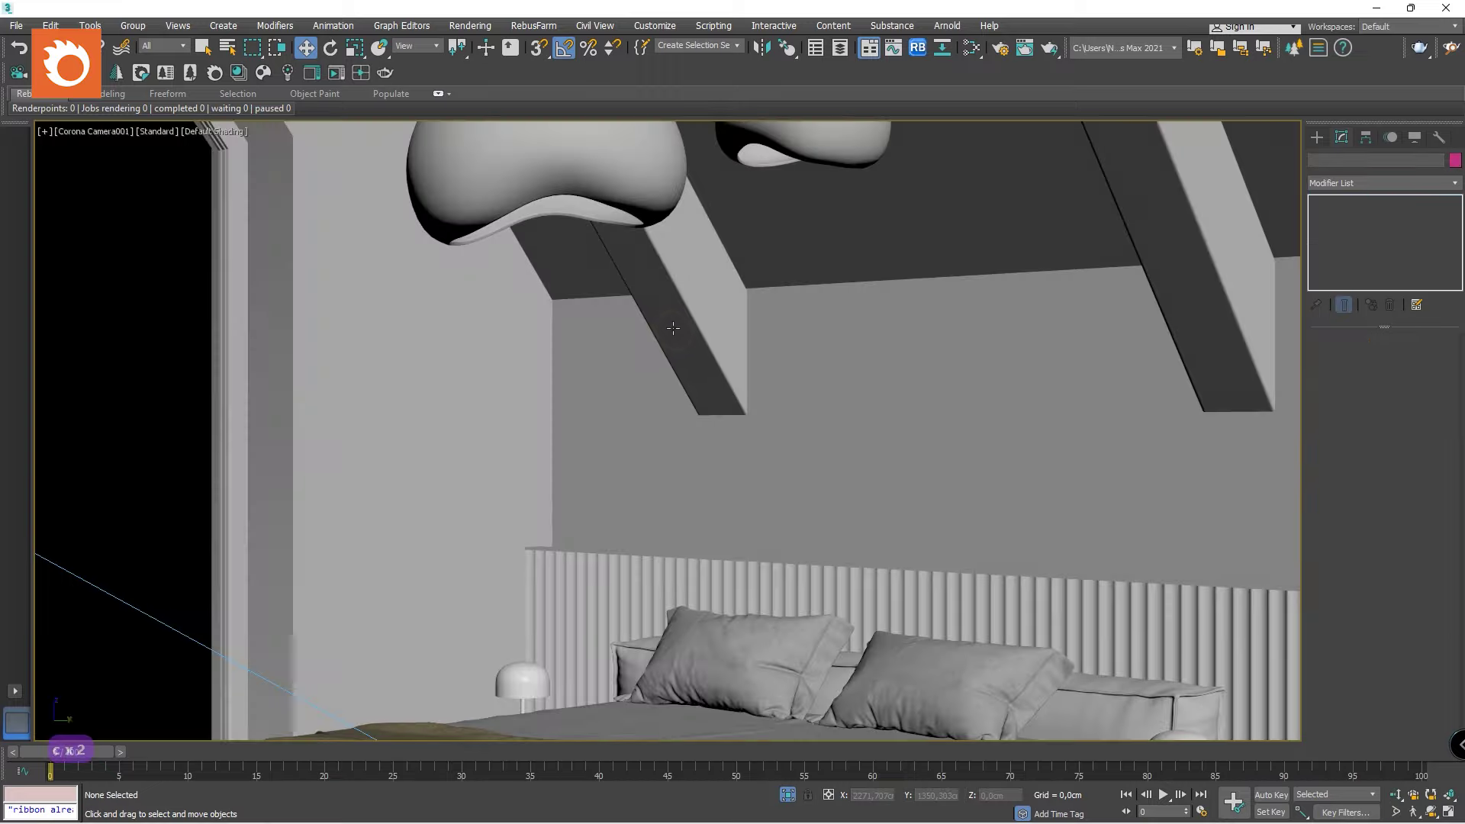
pyautogui.hotkey('shift', 'f')
pyautogui.click(1000, 48)
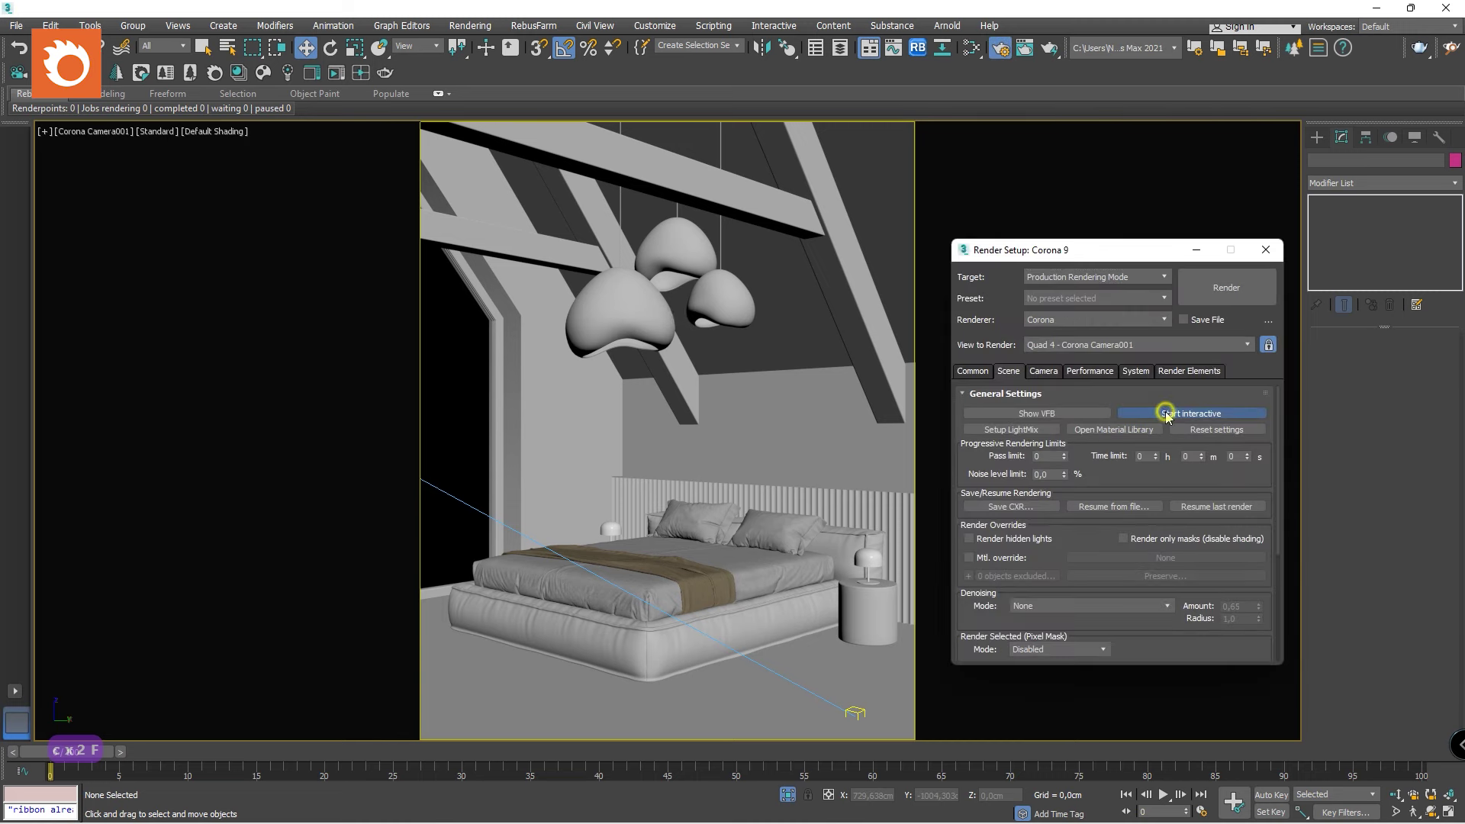
pyautogui.click(1165, 413)
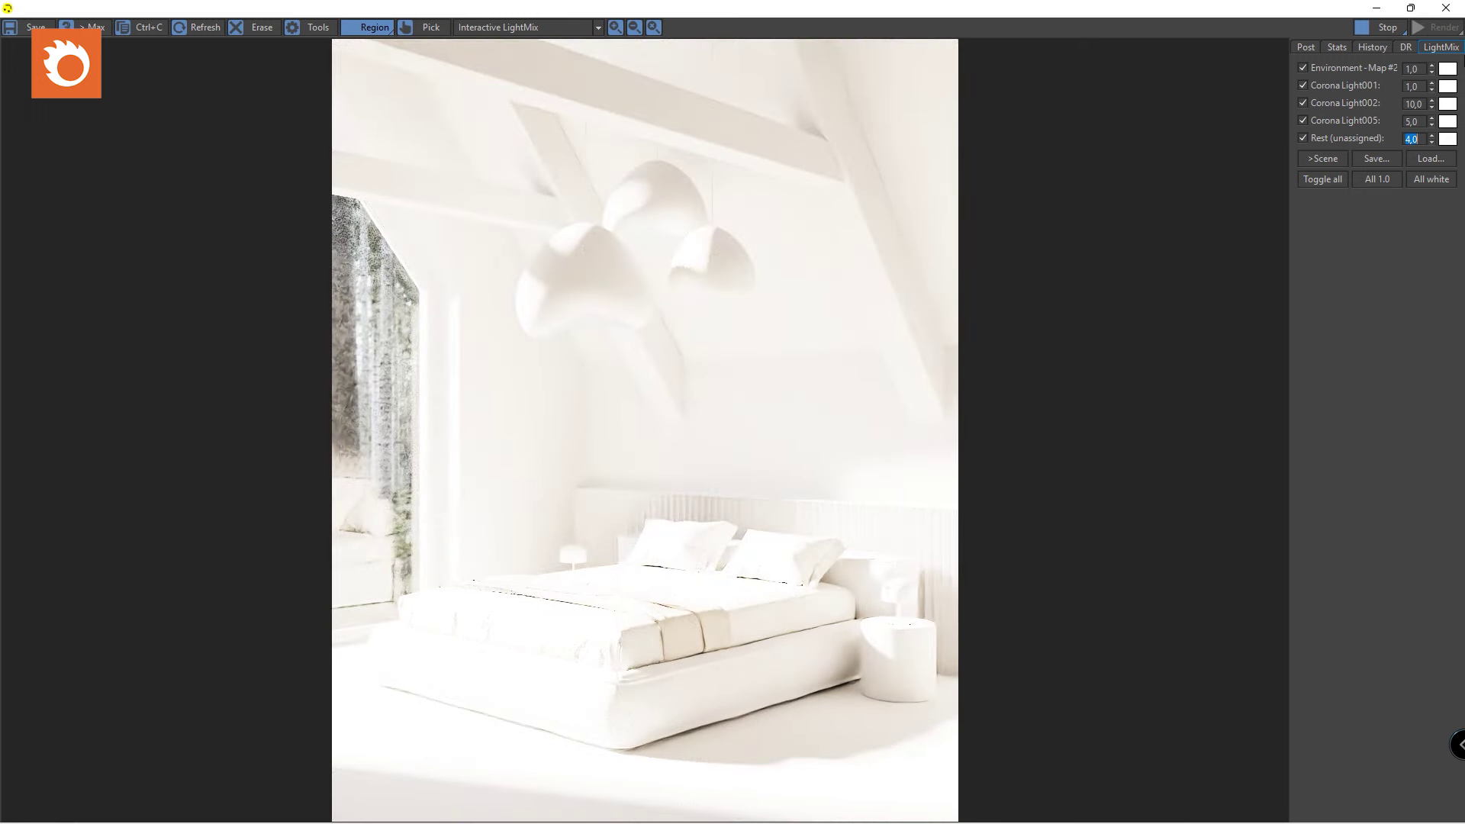
pyautogui.click(1446, 7)
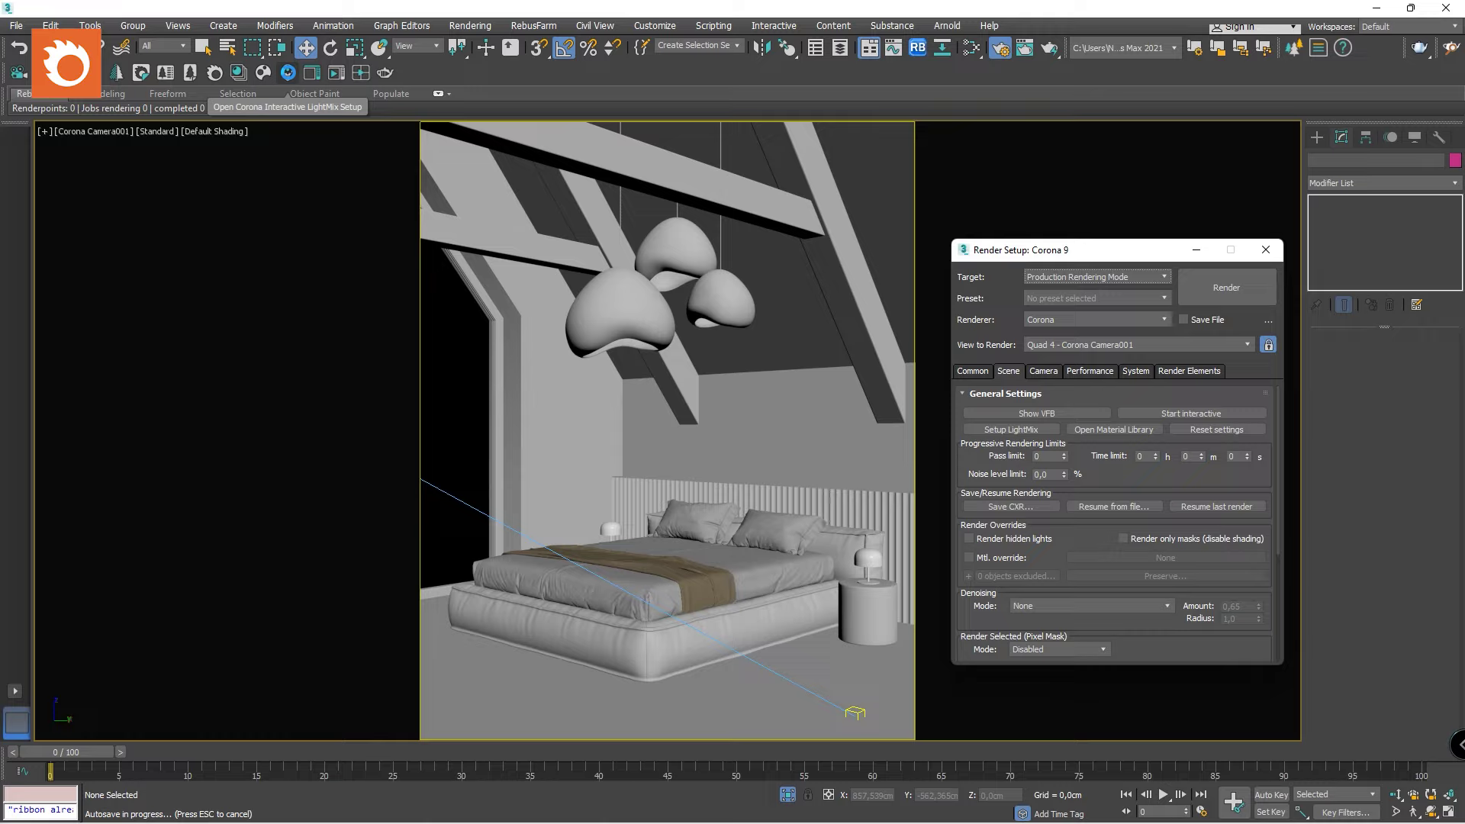
# Add a CShading_LightSelect render element in the render setup and name it sun.
pyautogui.press('Escape')
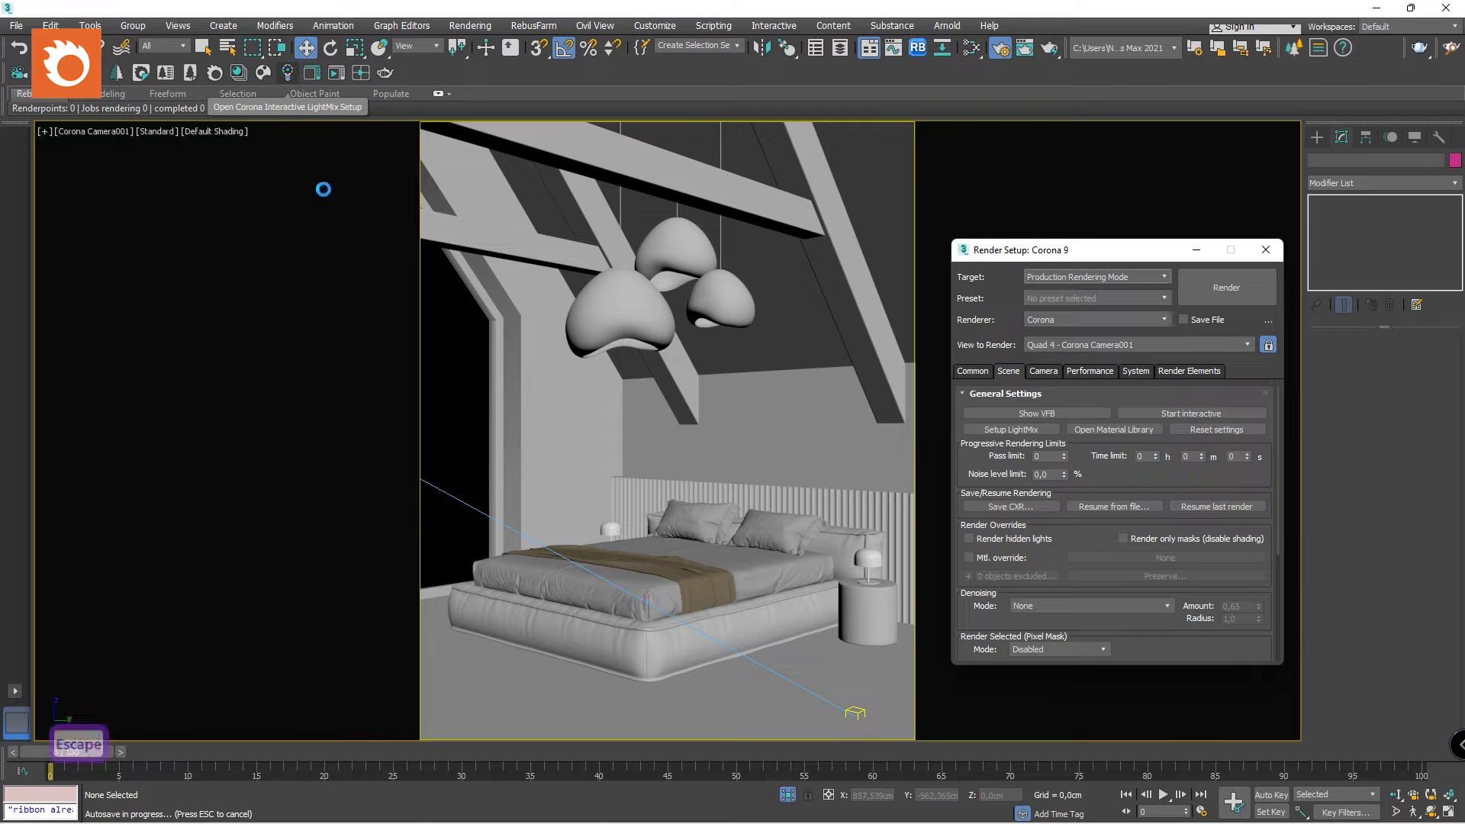
pyautogui.click(1179, 371)
pyautogui.moveTo(1119, 261); pyautogui.dragTo(1097, 118)
pyautogui.moveTo(1156, 524); pyautogui.dragTo(1118, 719)
pyautogui.click(1006, 286)
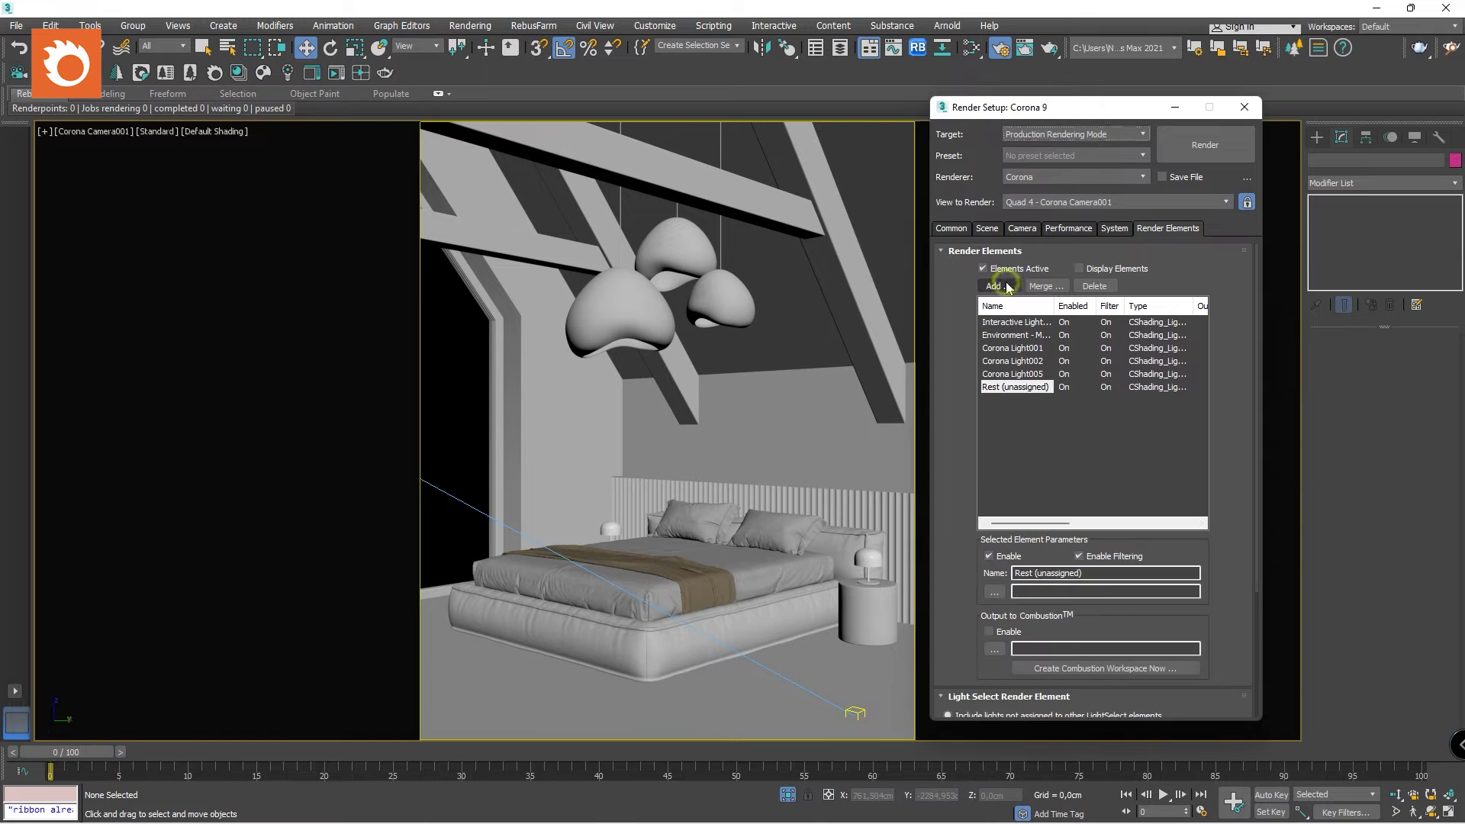
pyautogui.scroll(-4, 1058, 458)
pyautogui.click(1045, 480)
pyautogui.click(1132, 547)
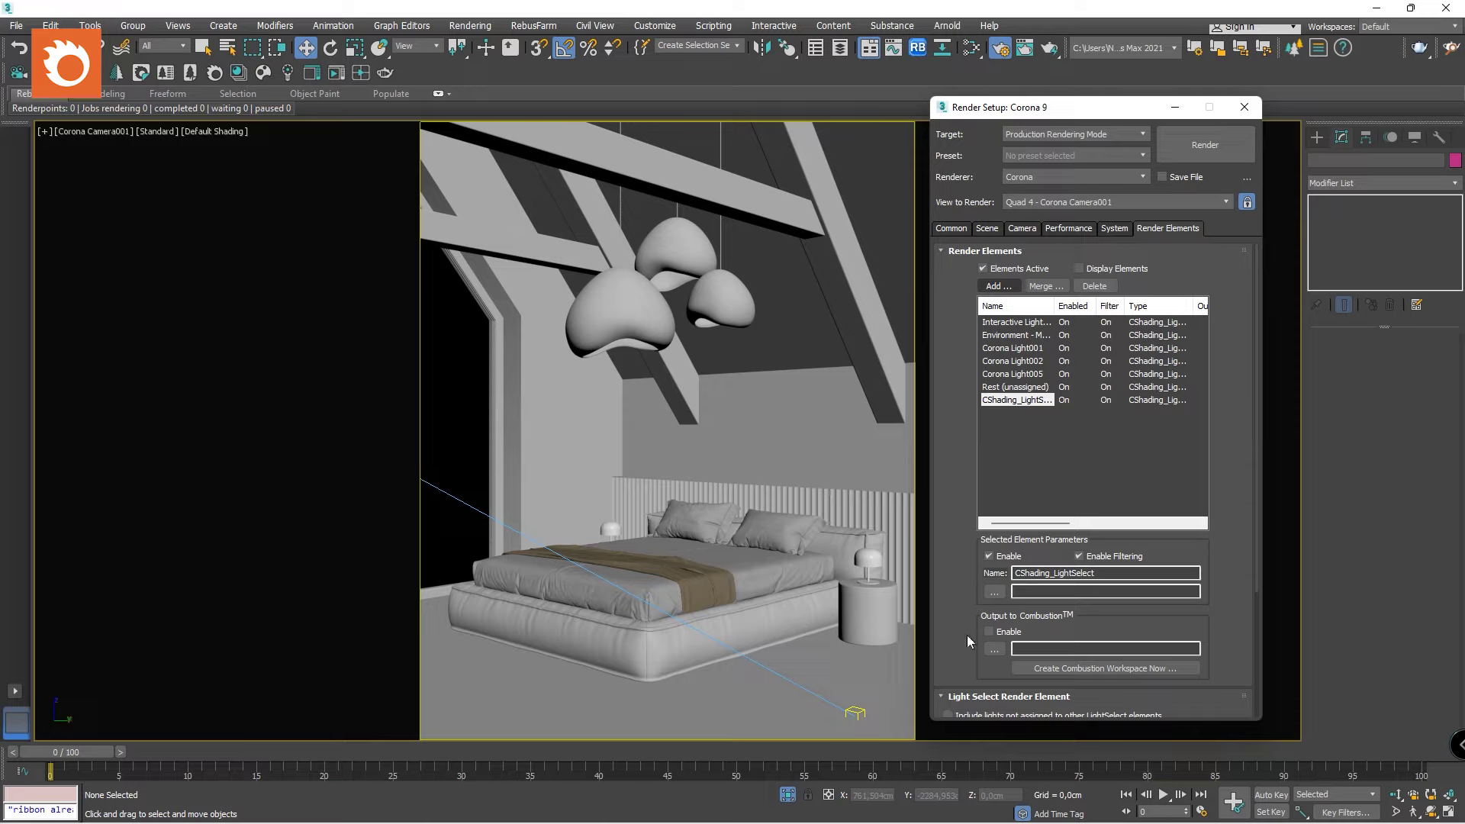
pyautogui.doubleClick(1095, 573)
pyautogui.write('sun')
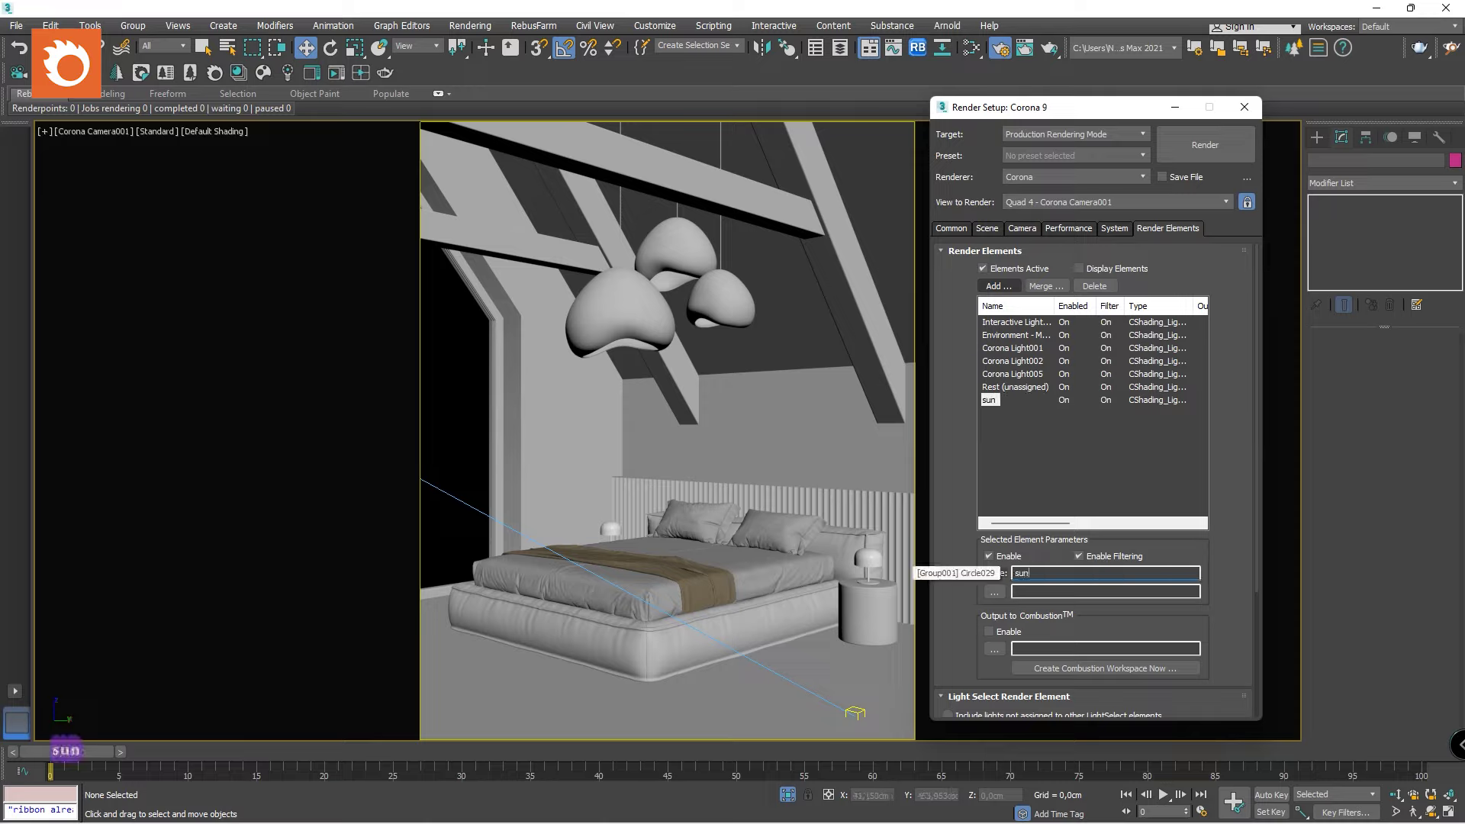
# Include the Corona Sun as a specific light source of the sun element and return to the camera view.
pyautogui.moveTo(1254, 492); pyautogui.dragTo(1260, 616)
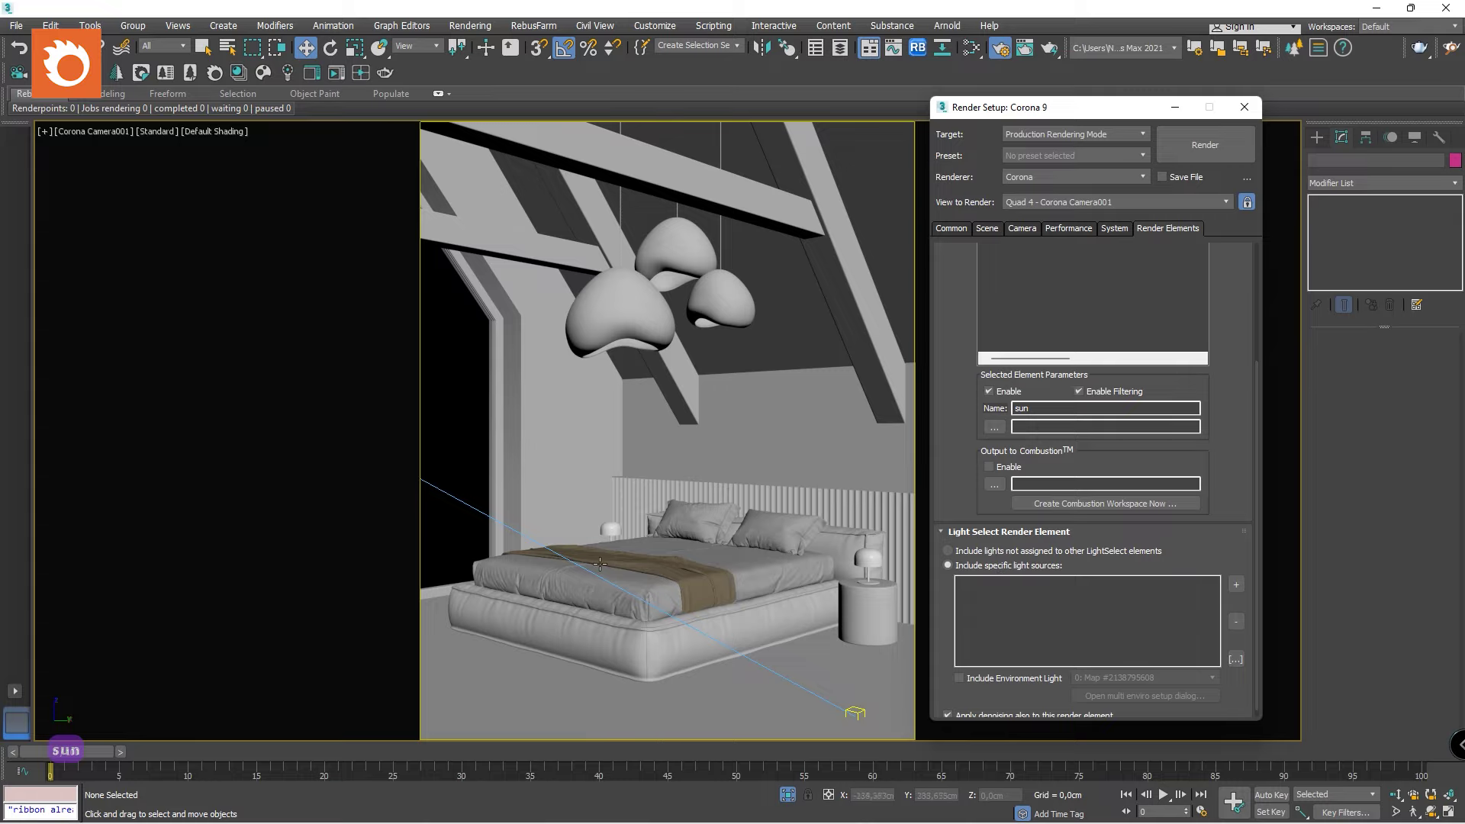
pyautogui.press('p')
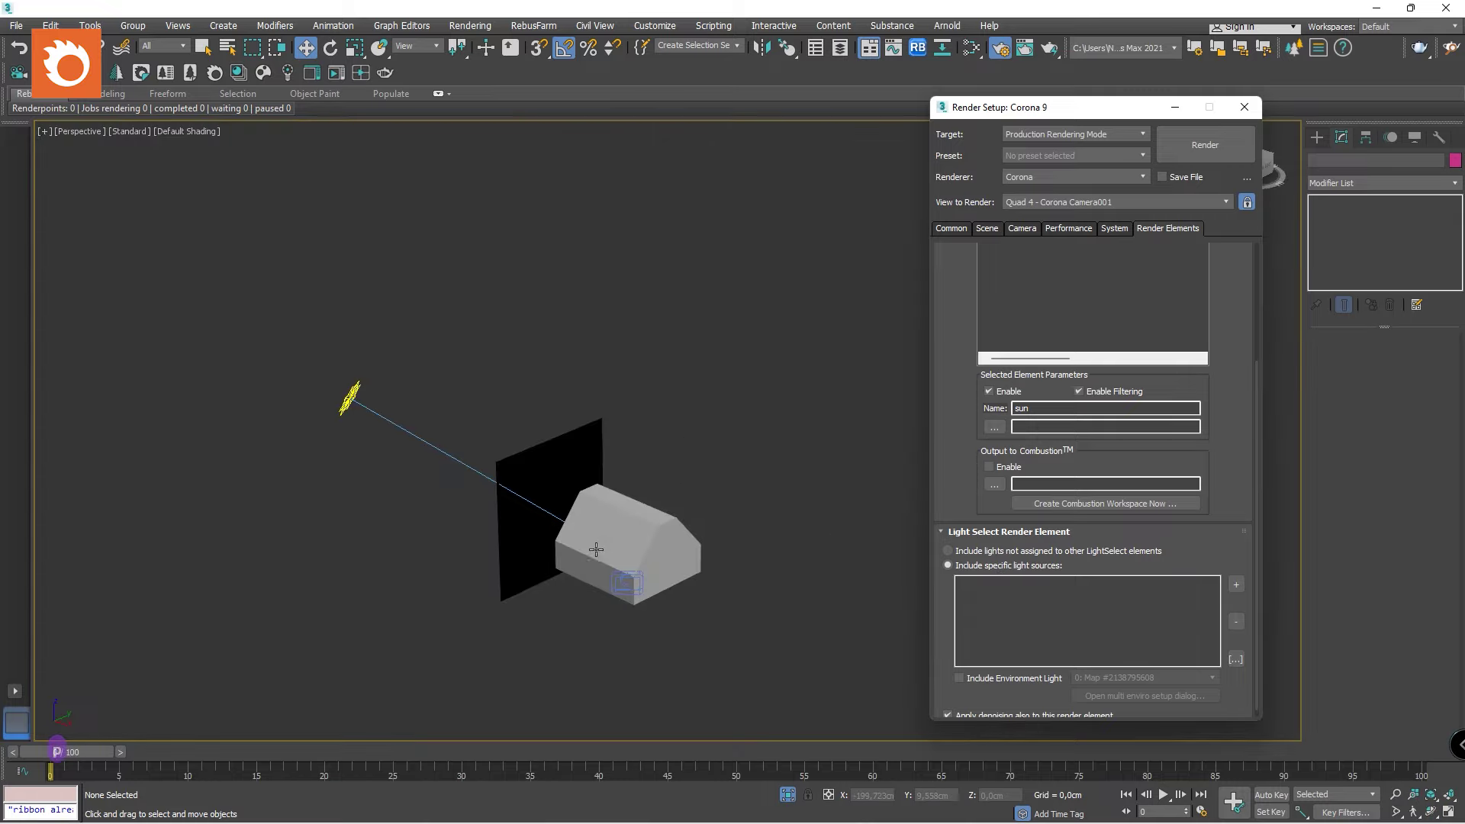
pyautogui.click(349, 399)
pyautogui.click(1235, 584)
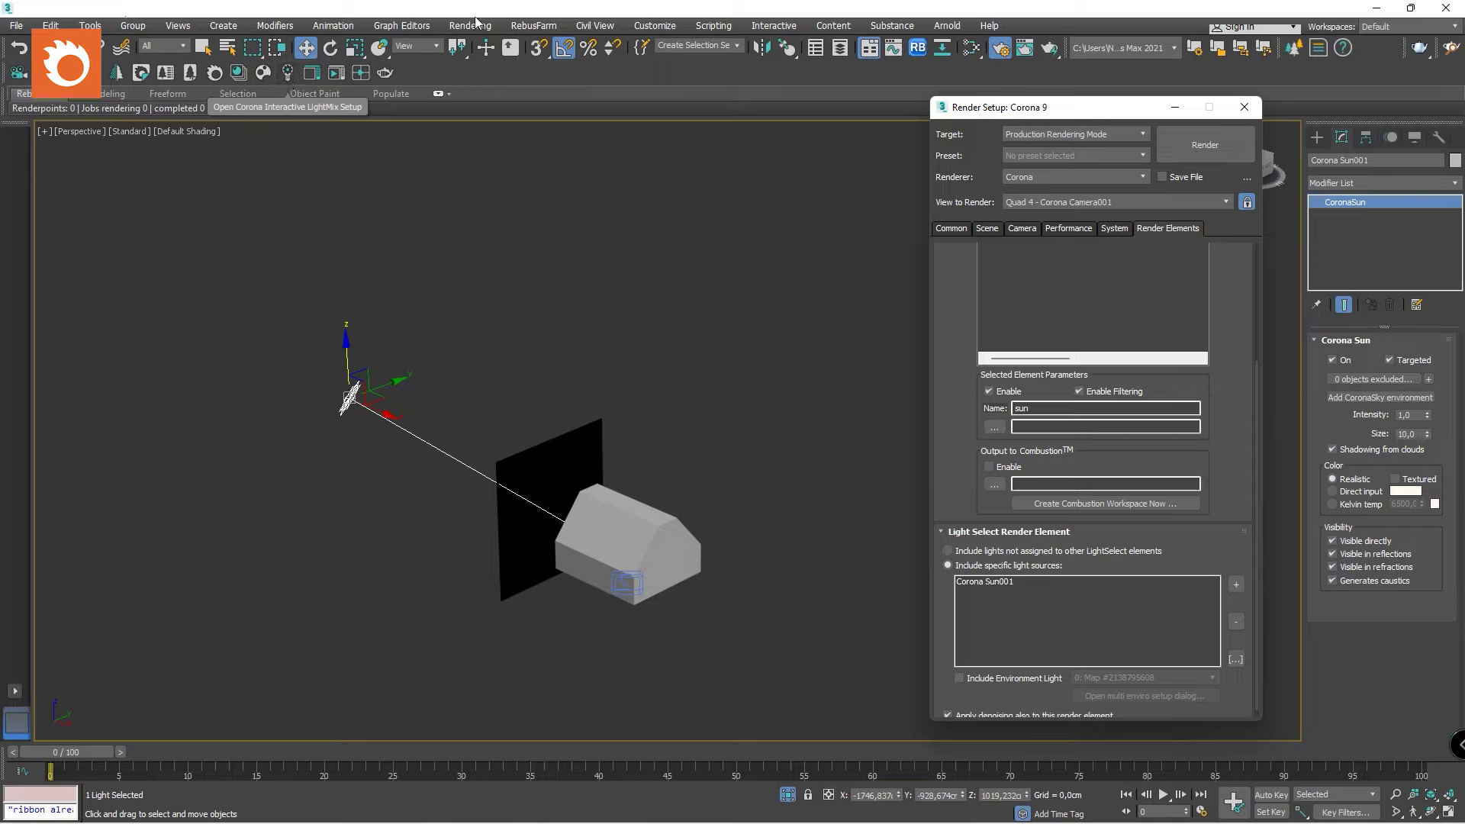
pyautogui.click(1244, 106)
pyautogui.press('c')
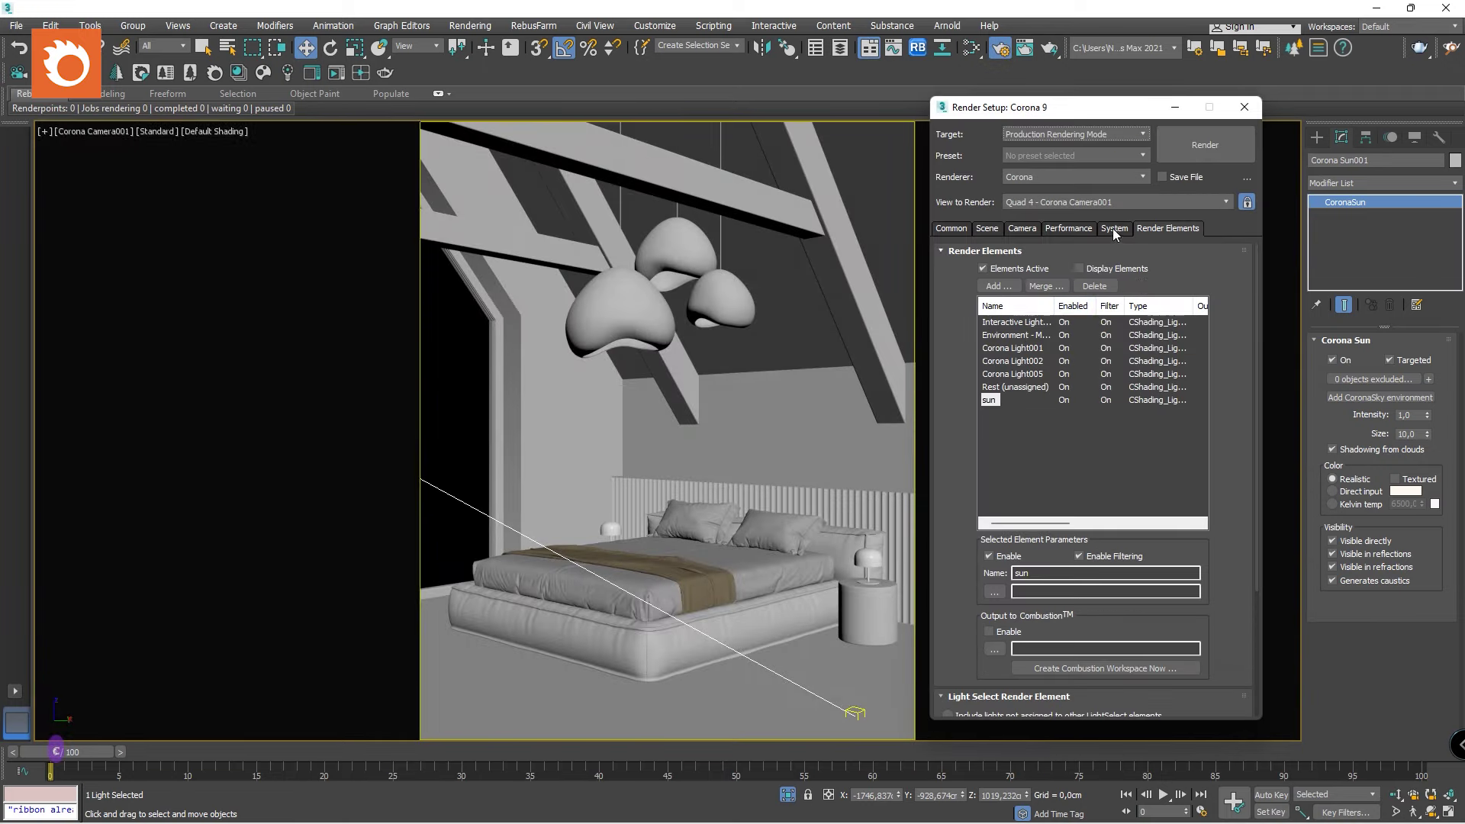
# Start an interactive render of the camera view and set the sun intensity to 0.05 in LightMix.
pyautogui.click(1006, 229)
pyautogui.click(1124, 273)
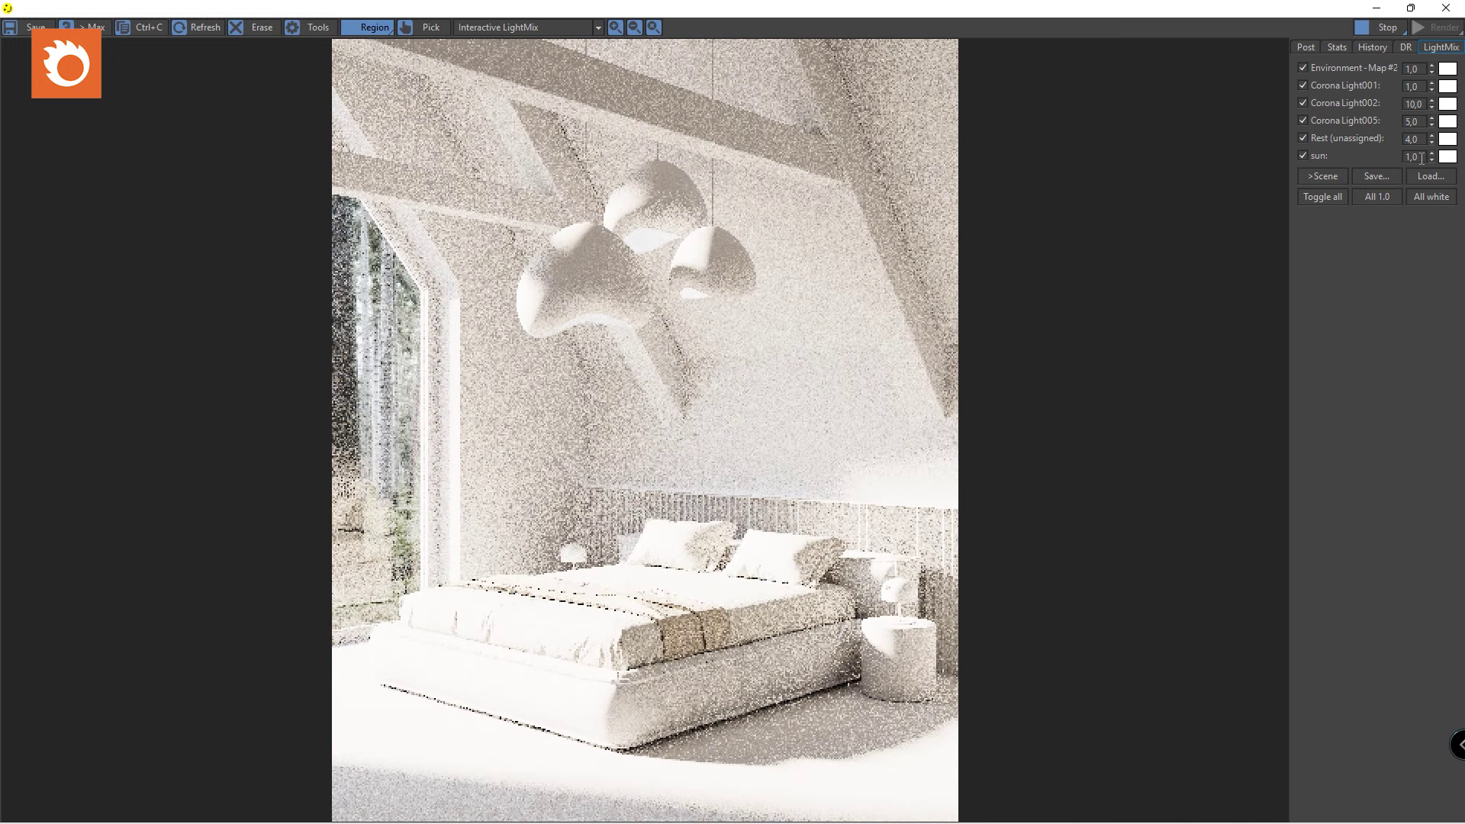
pyautogui.doubleClick(1416, 156)
pyautogui.write('0,05')
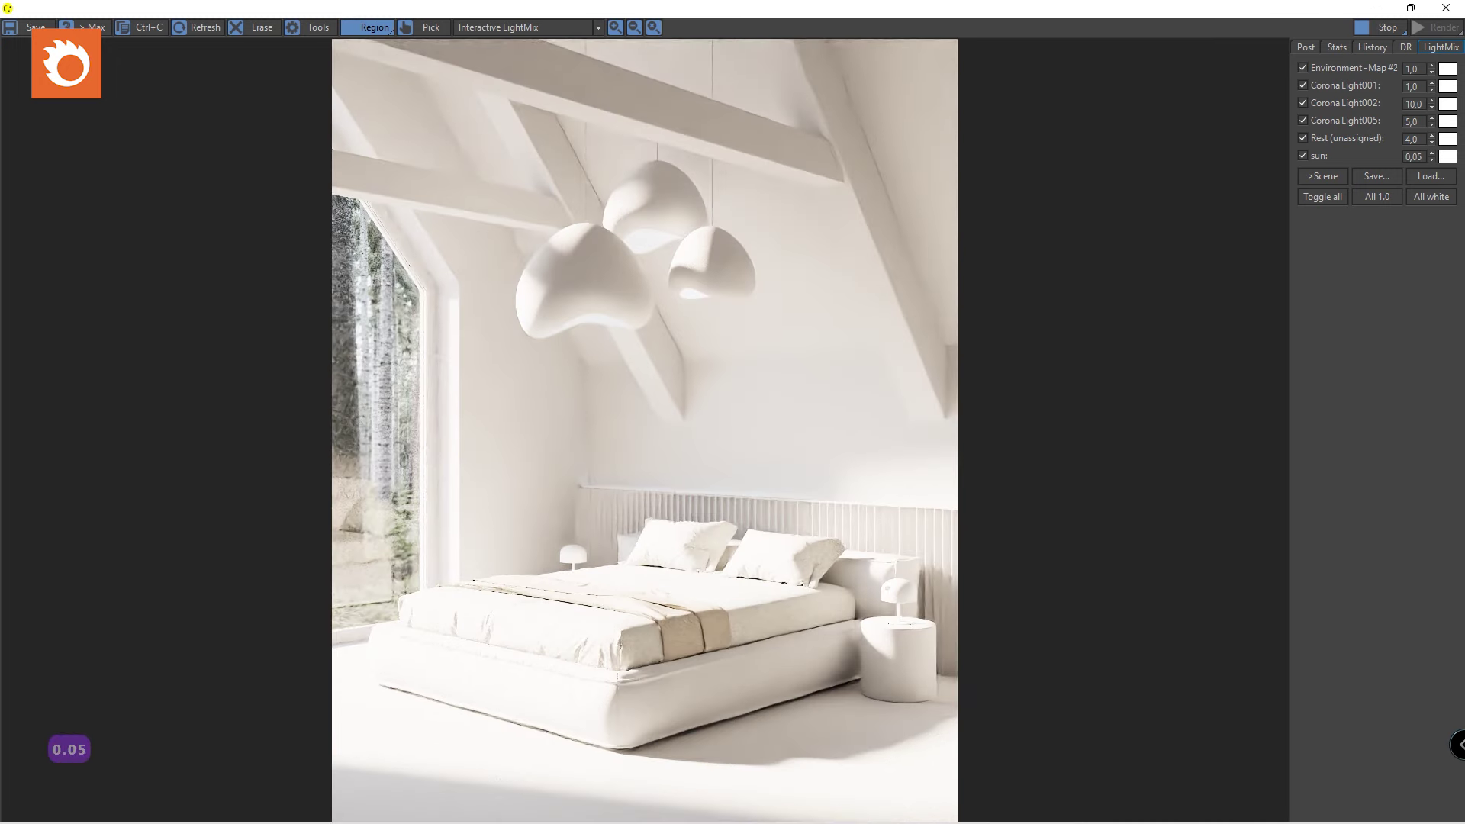
pyautogui.press('Return')
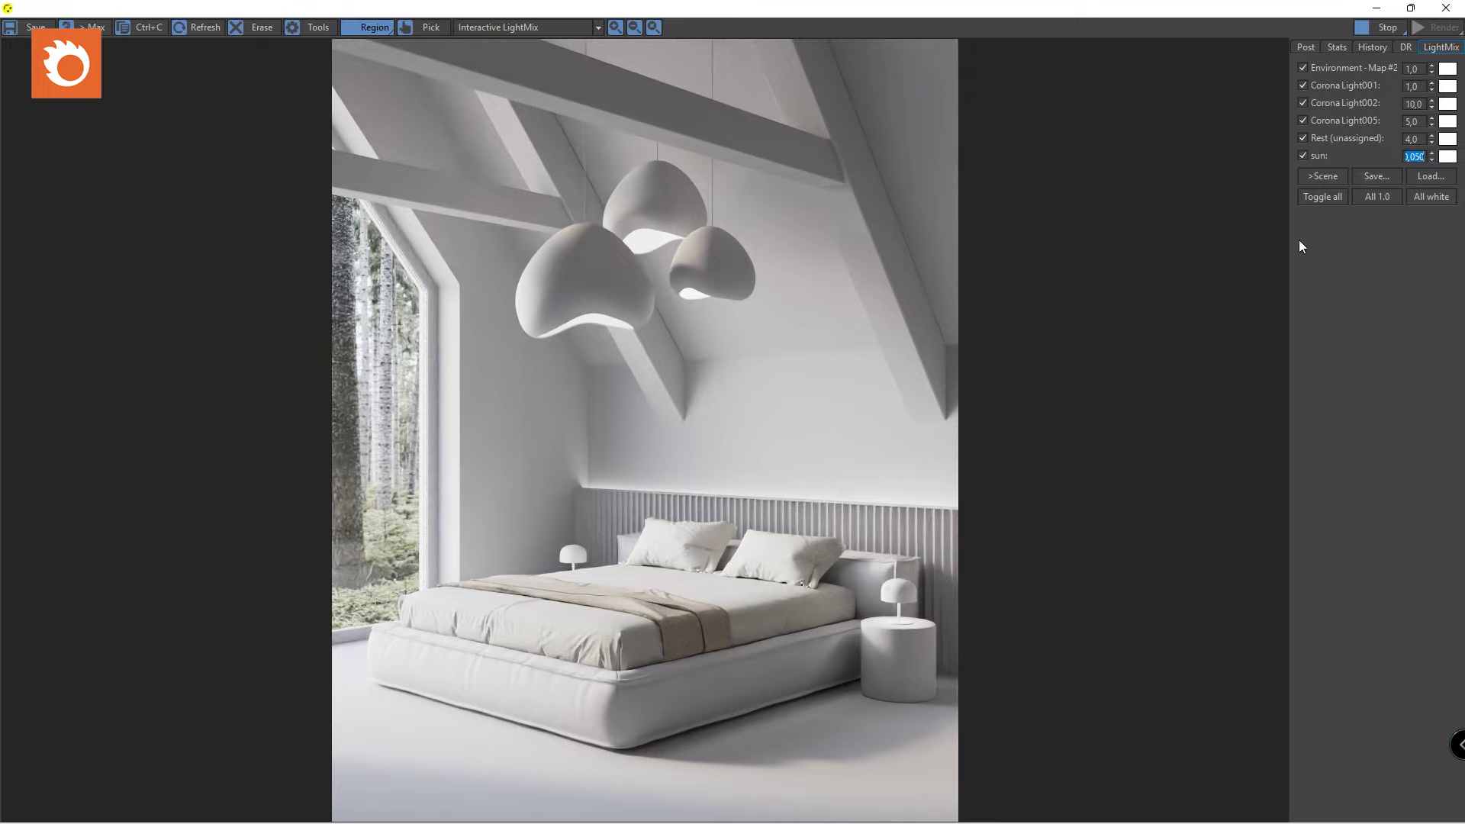
# Tint Corona Light001 warm orange (FFA77C, about 2516 K, saturation 131) in LightMix and toggle it to check its contribution.
pyautogui.click(1327, 88)
pyautogui.click(1326, 87)
pyautogui.click(1446, 88)
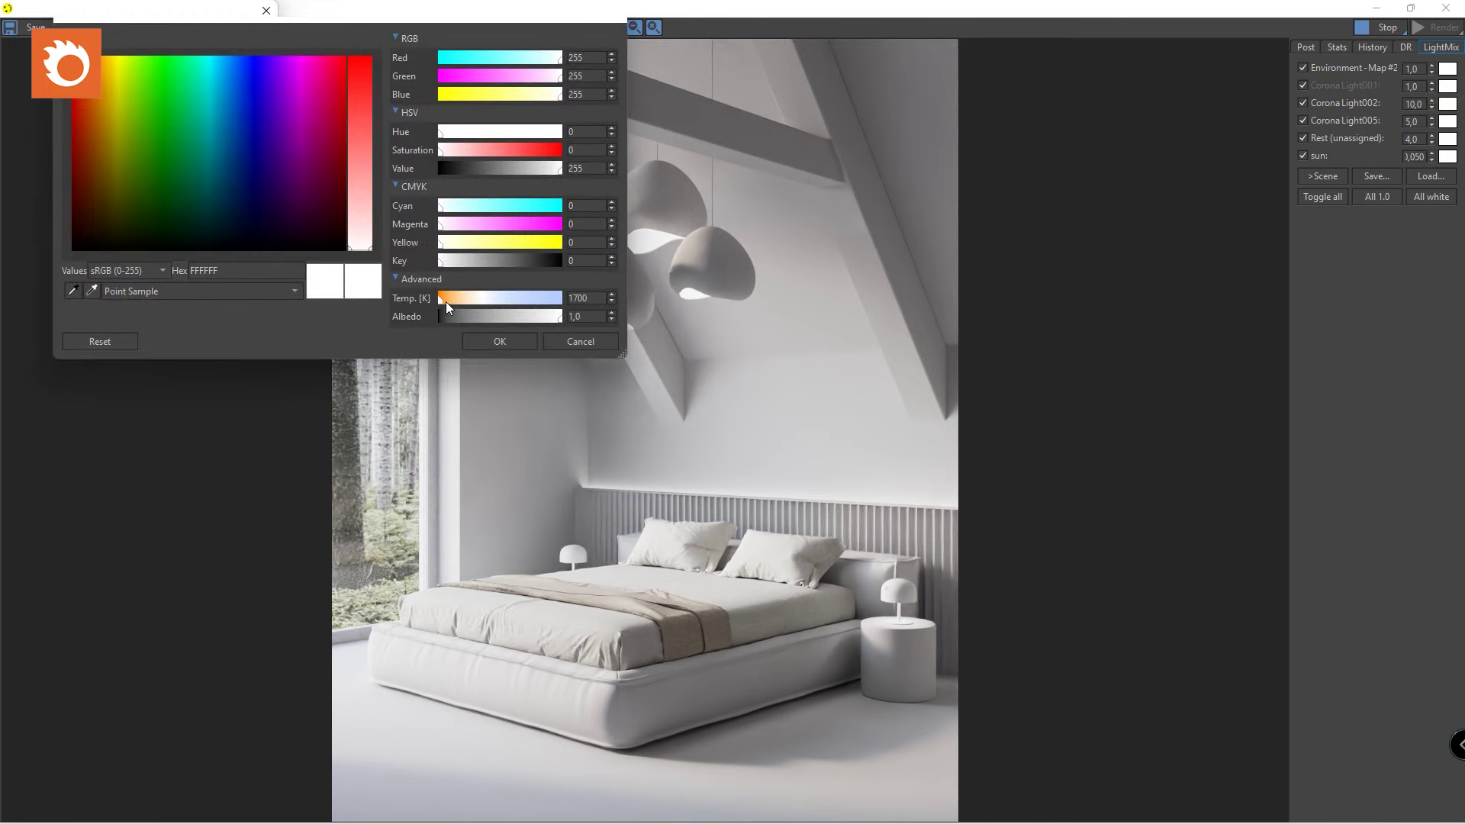
pyautogui.click(445, 301)
pyautogui.click(515, 153)
pyautogui.click(510, 79)
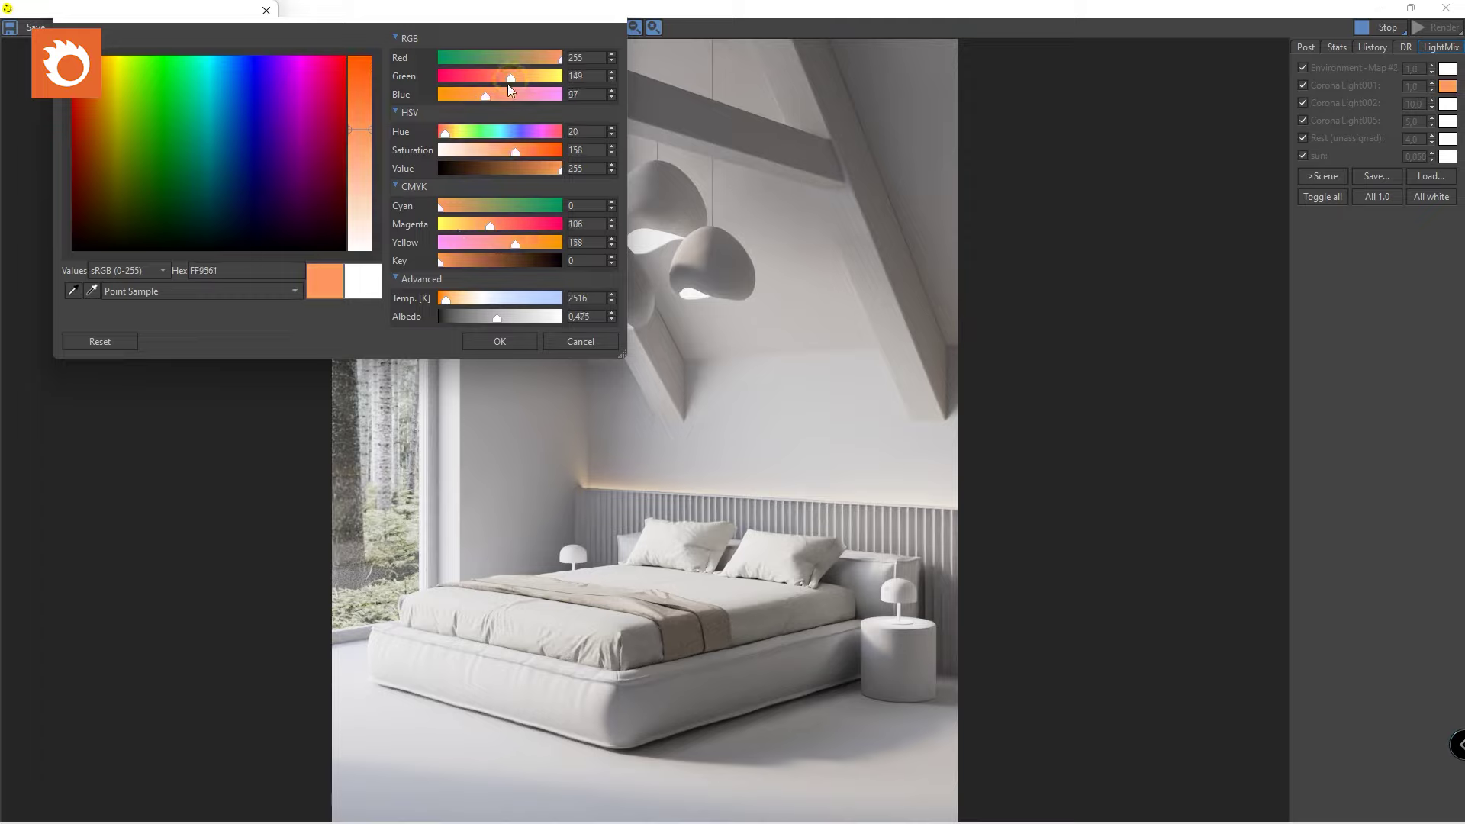
pyautogui.click(502, 152)
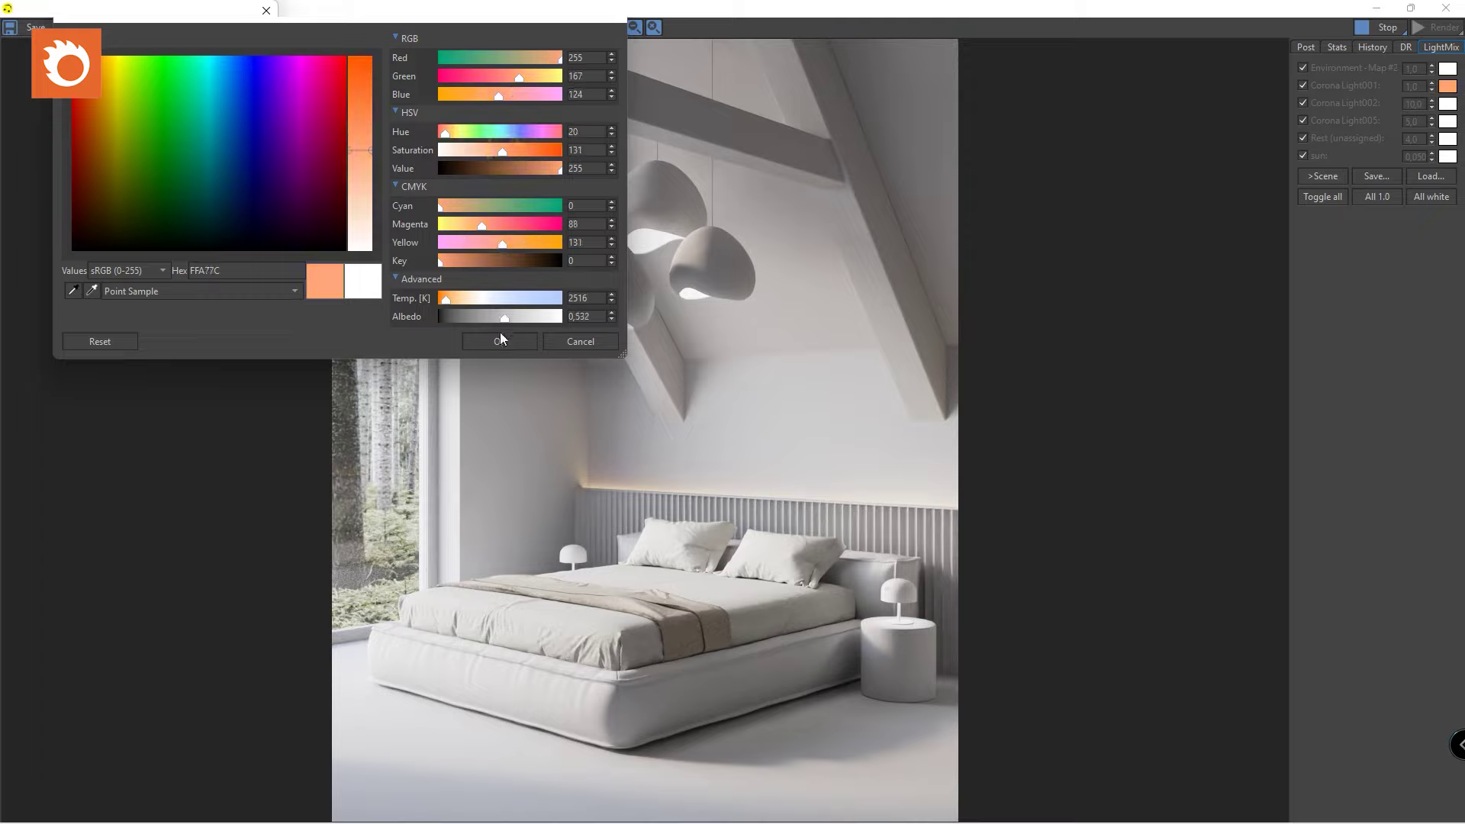
pyautogui.click(489, 343)
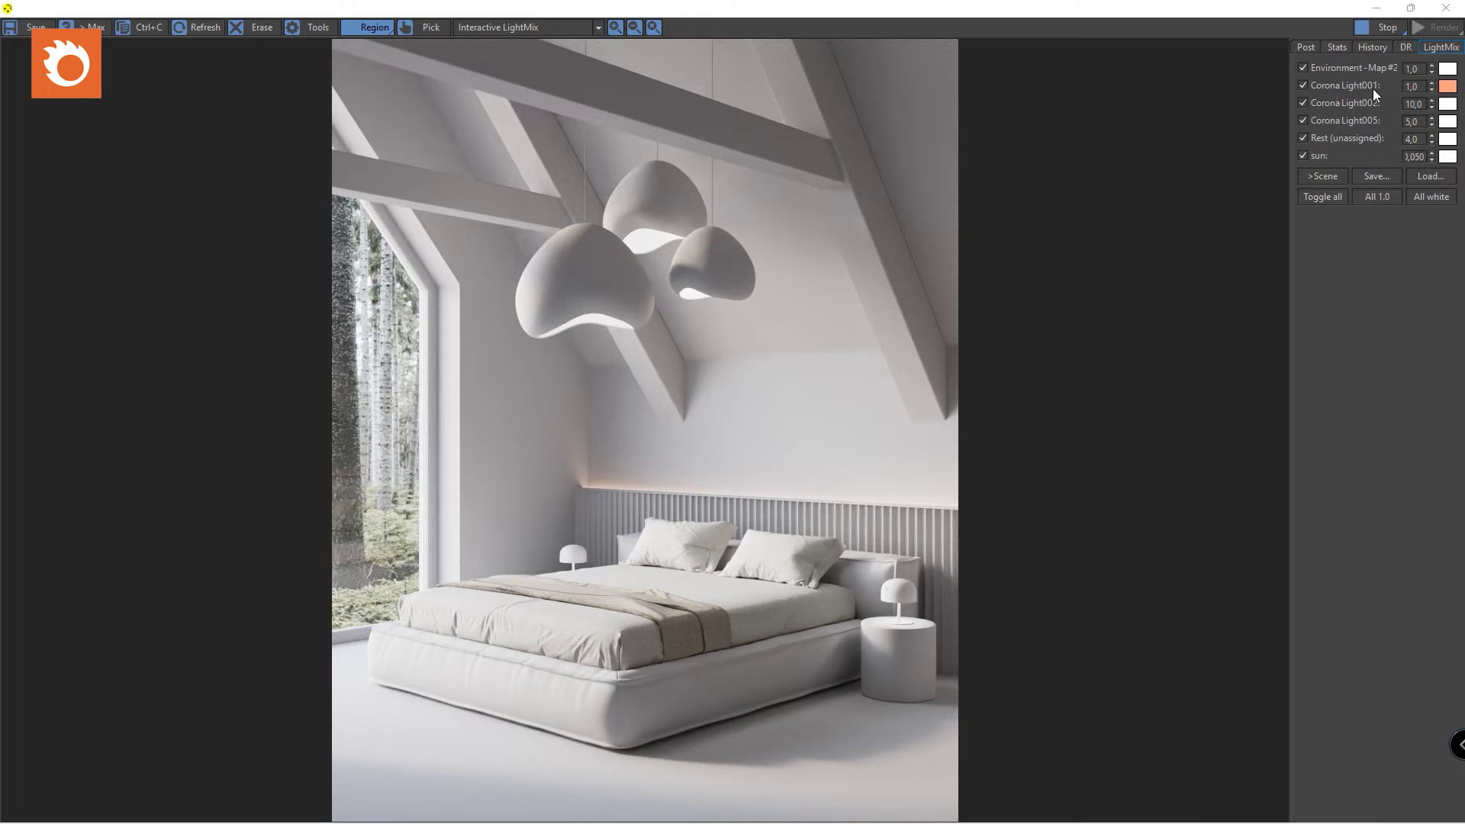
pyautogui.click(1341, 86)
pyautogui.click(1341, 85)
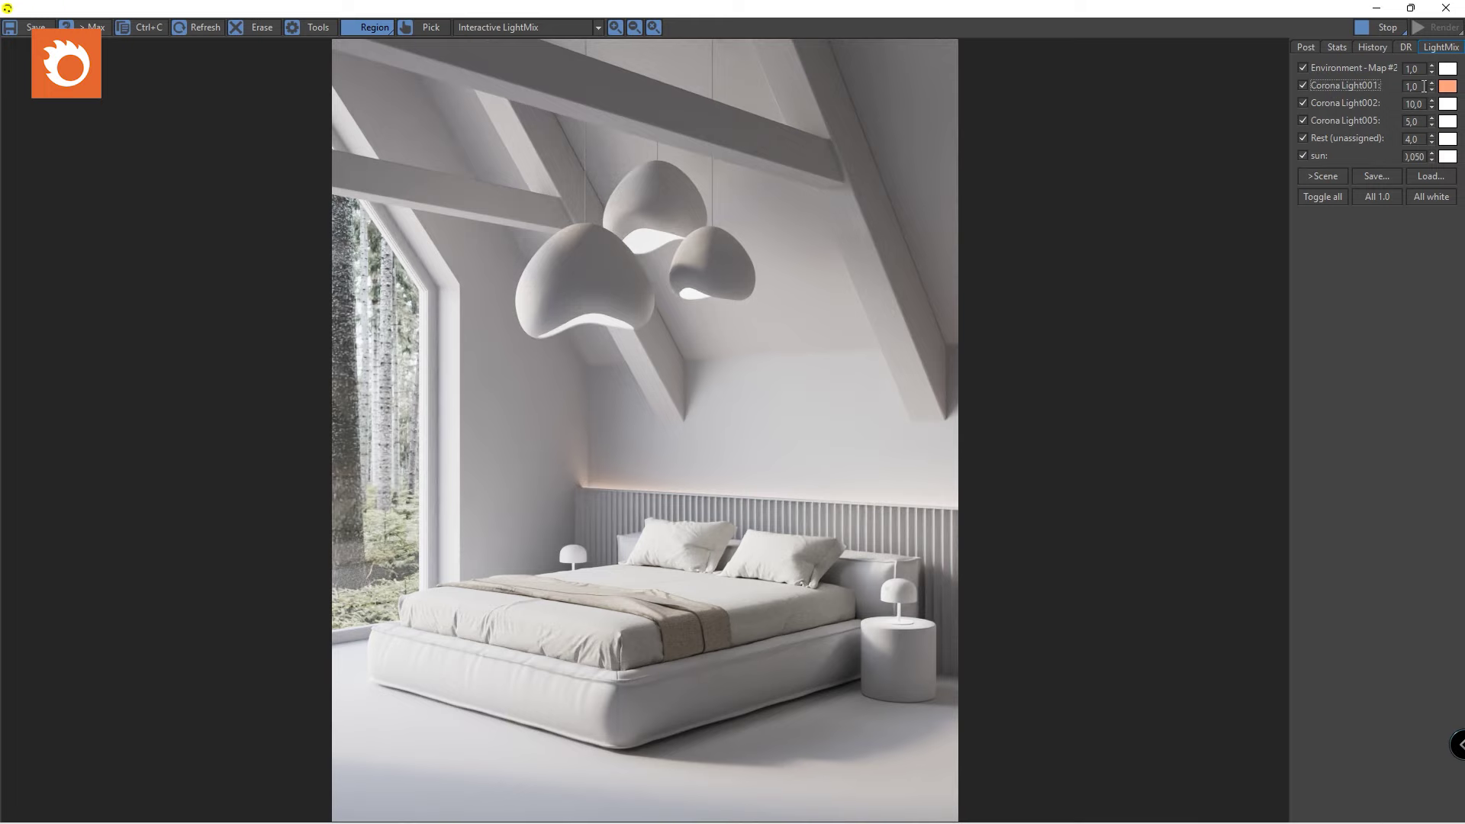
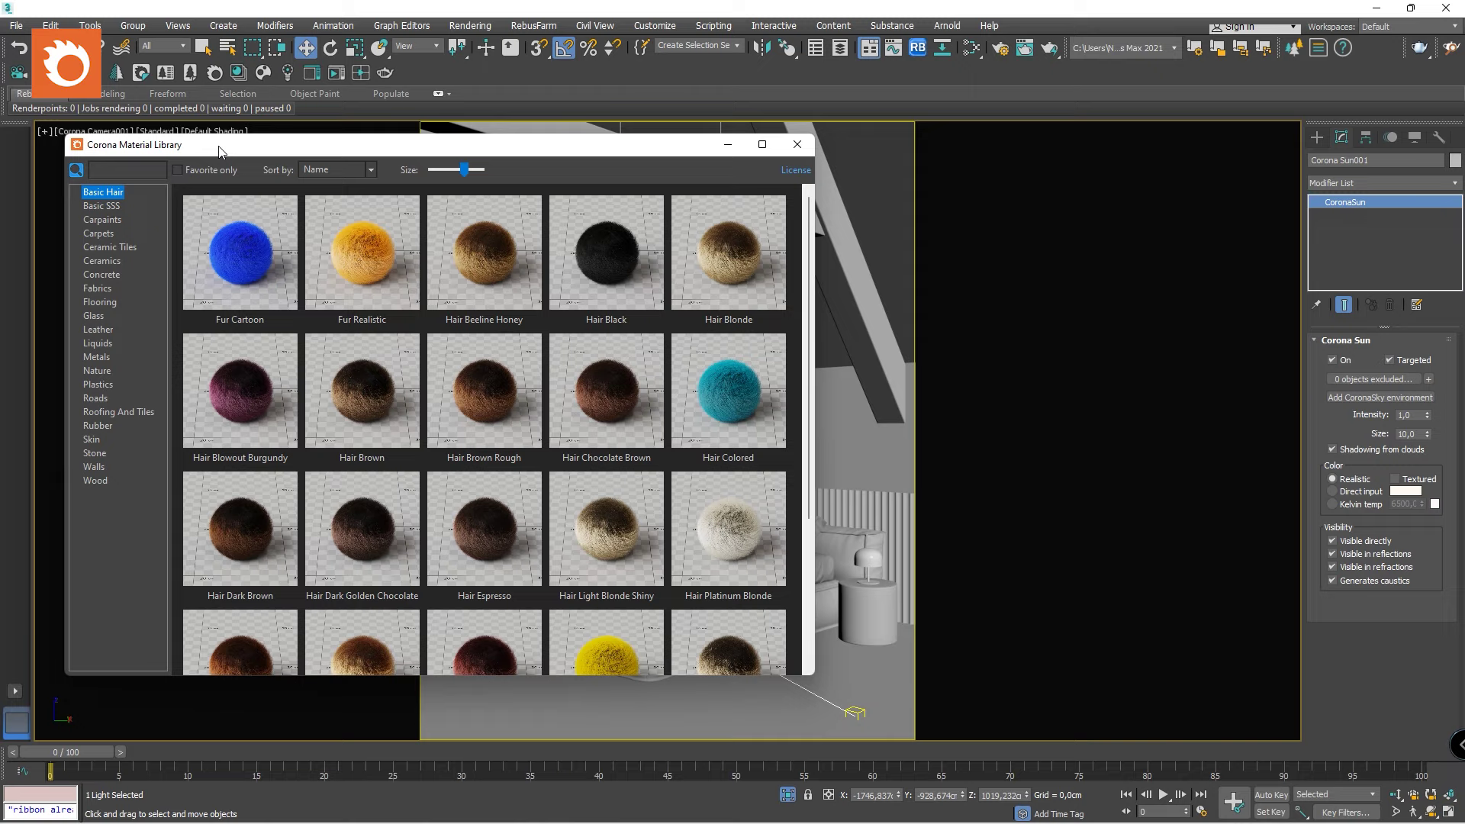
# Look through the Wood and Flooring library categories and assign the Flooring Herringbone Grey material to the bedroom floor plane.
pyautogui.click(105, 484)
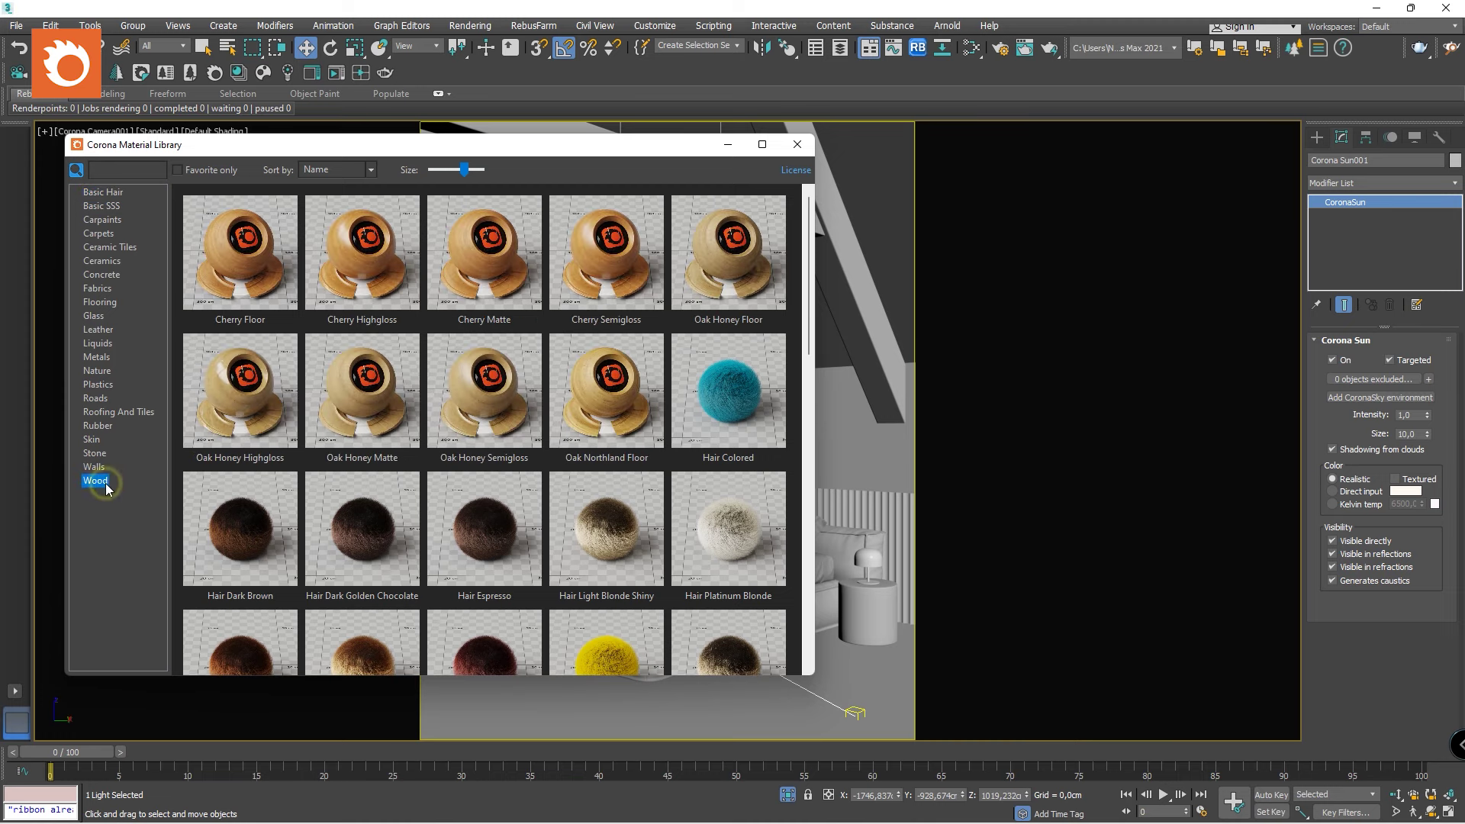
pyautogui.scroll(-1, 501, 403)
pyautogui.scroll(-4, 501, 403)
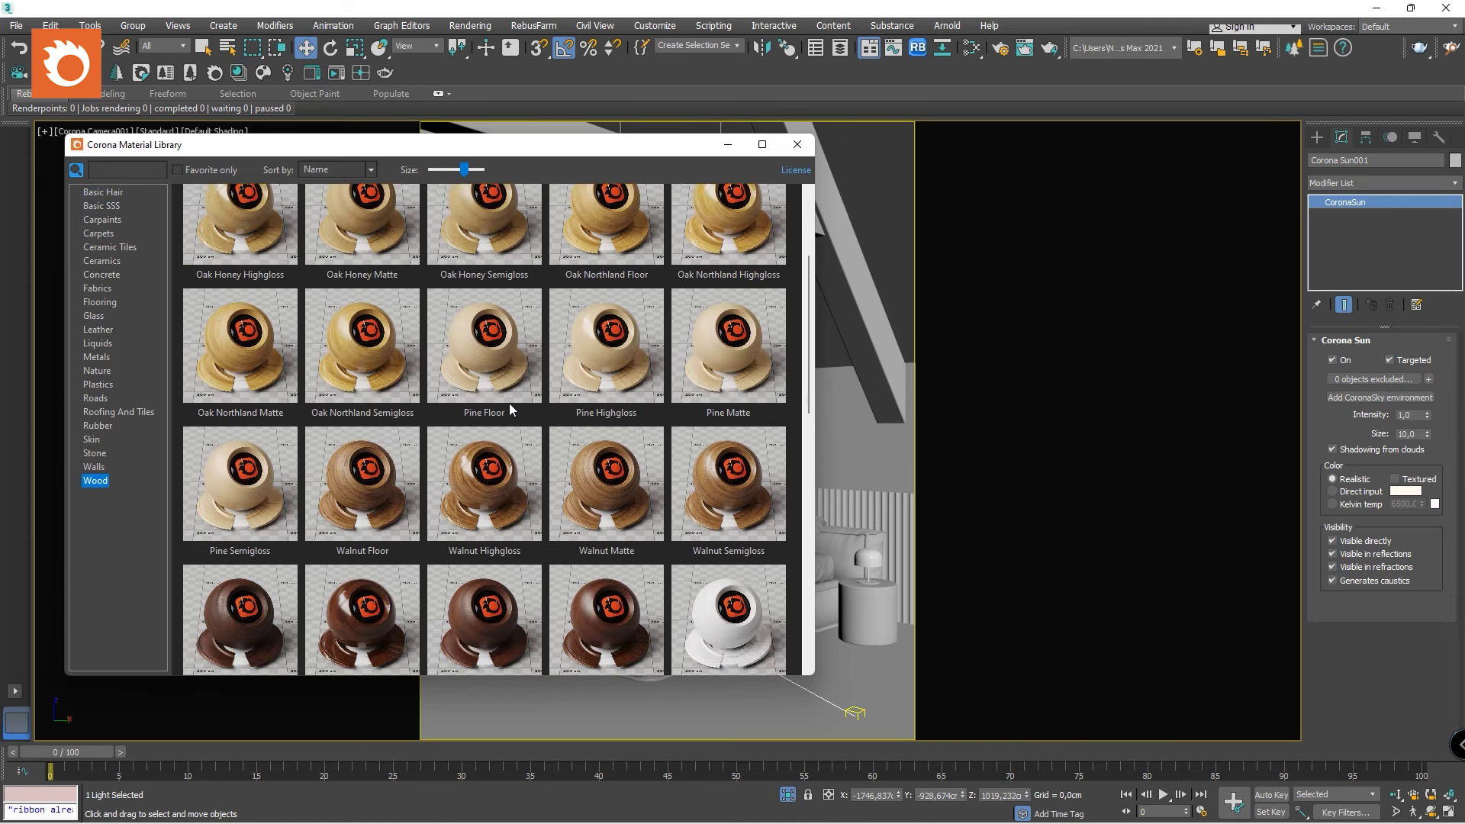
pyautogui.scroll(-5, 517, 395)
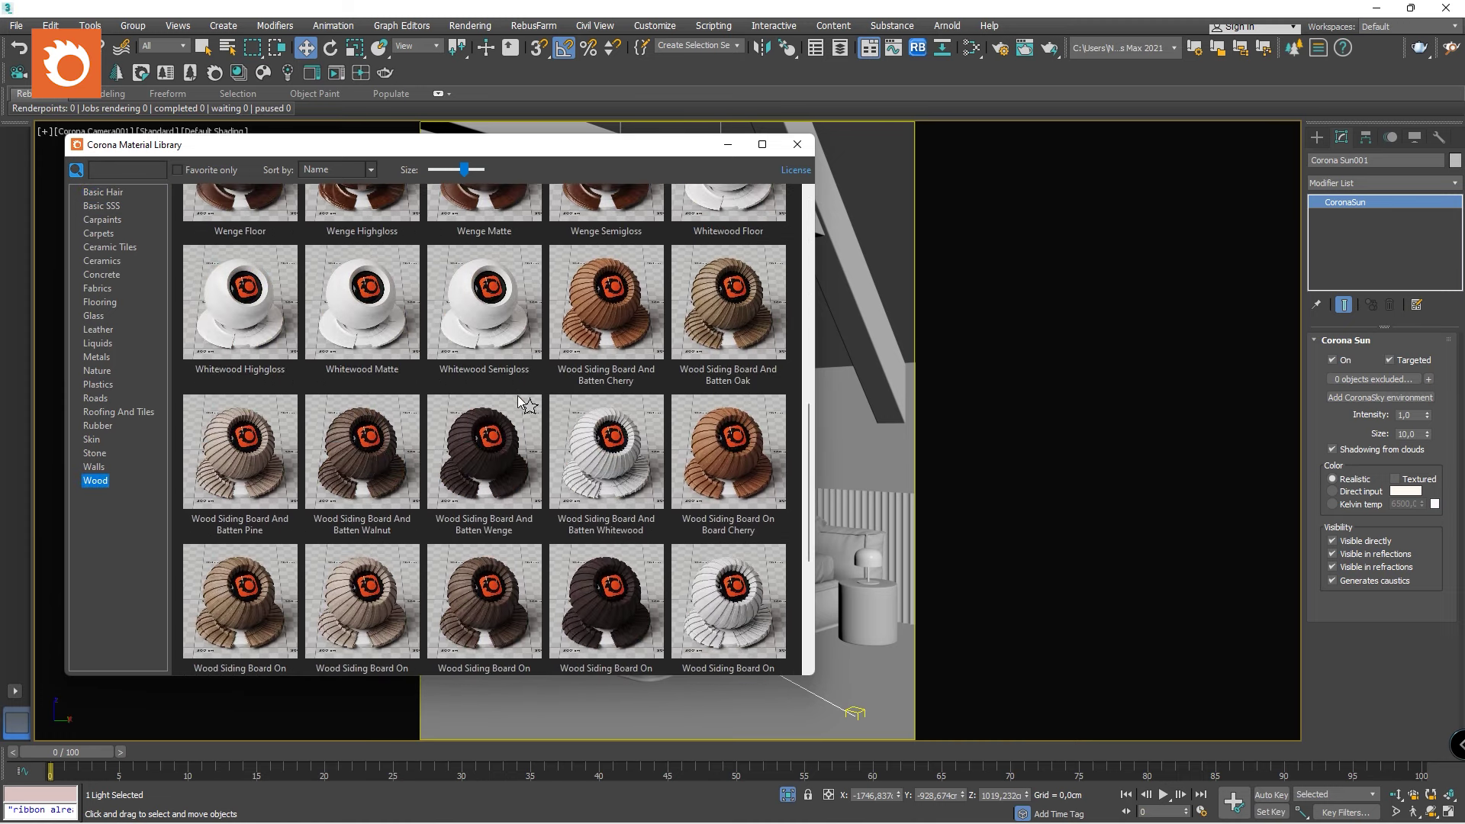
pyautogui.click(107, 302)
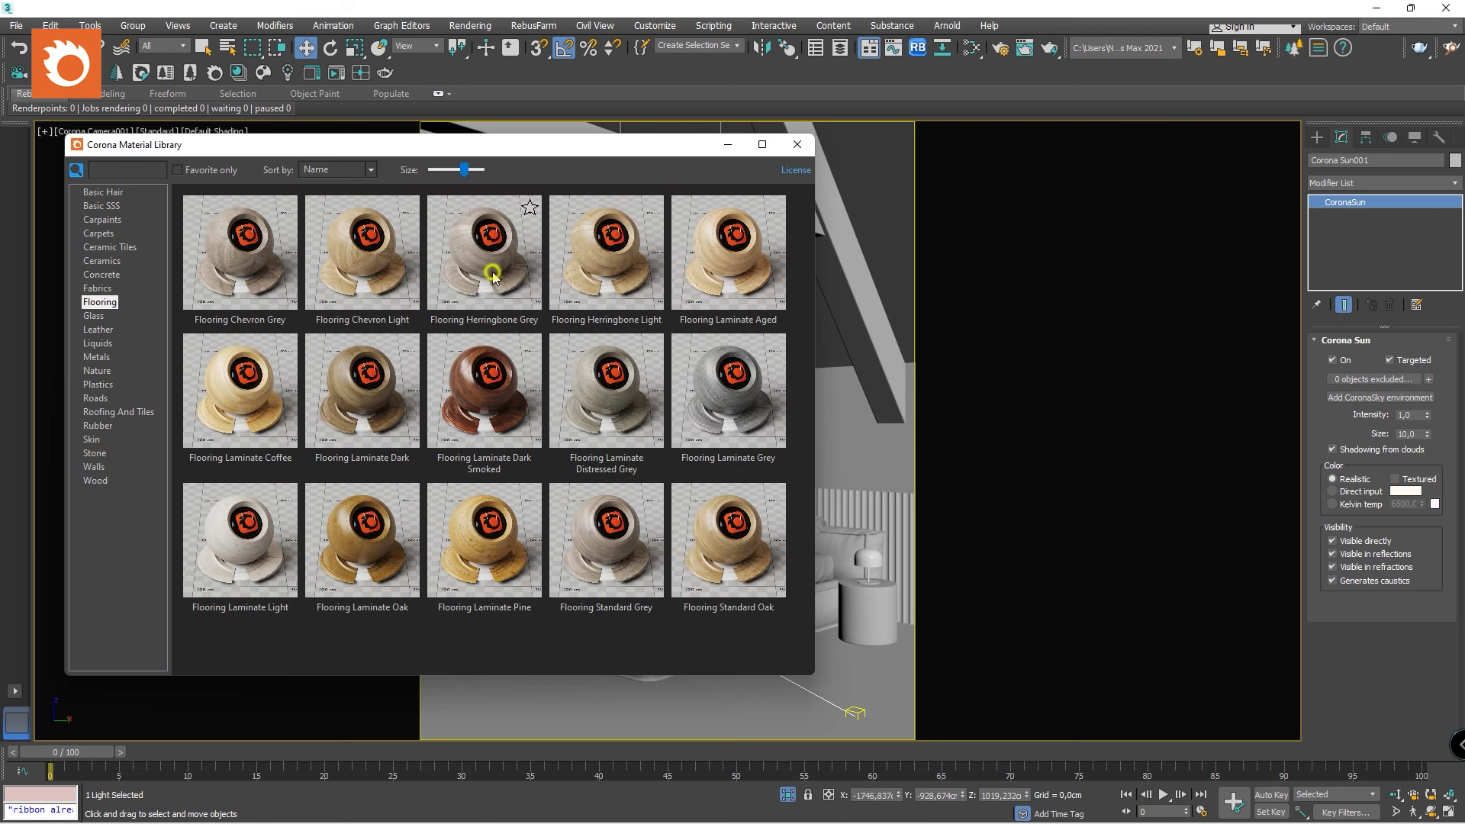
pyautogui.click(876, 672)
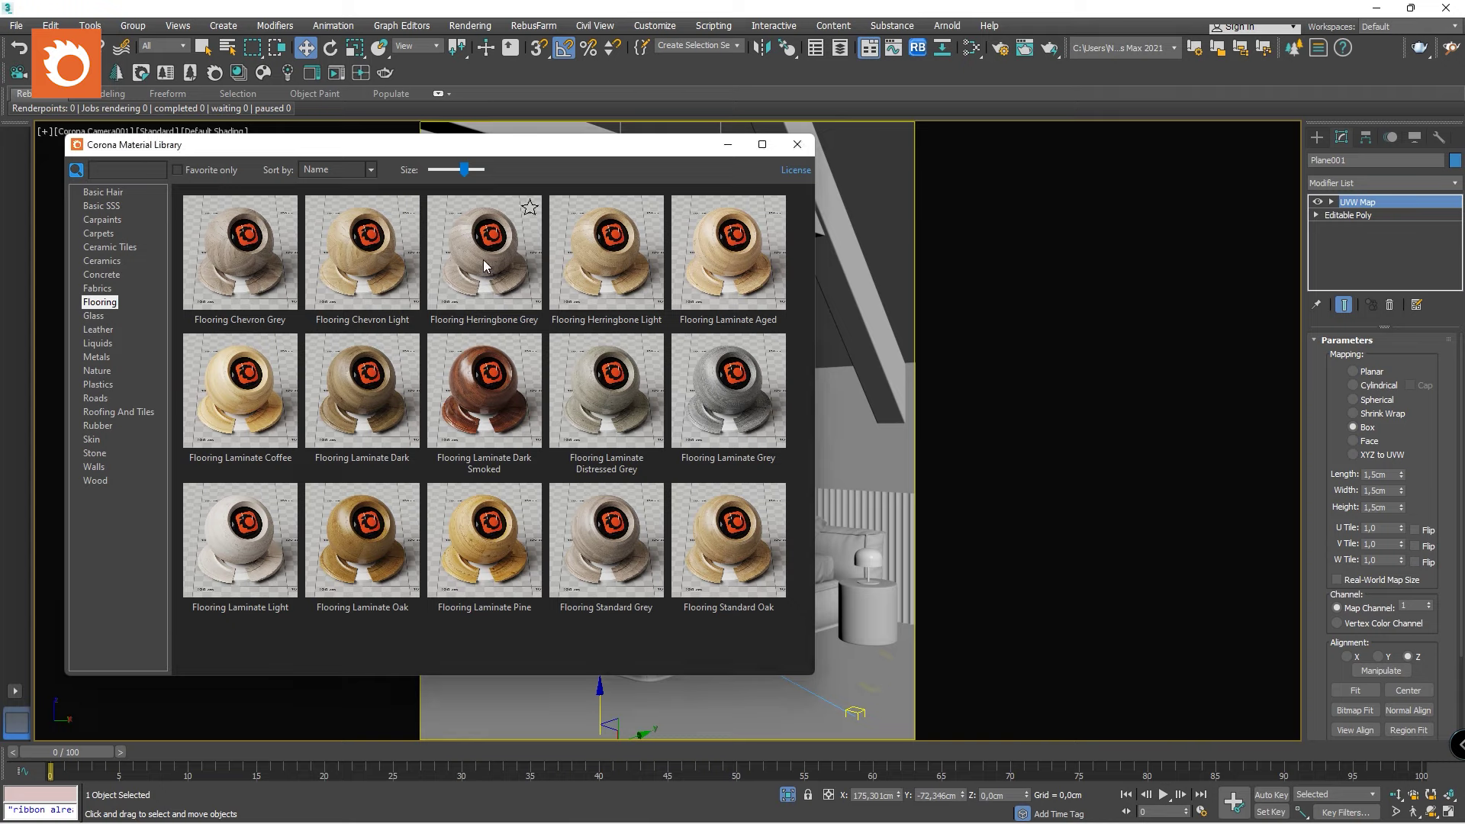
pyautogui.moveTo(479, 249); pyautogui.dragTo(845, 672)
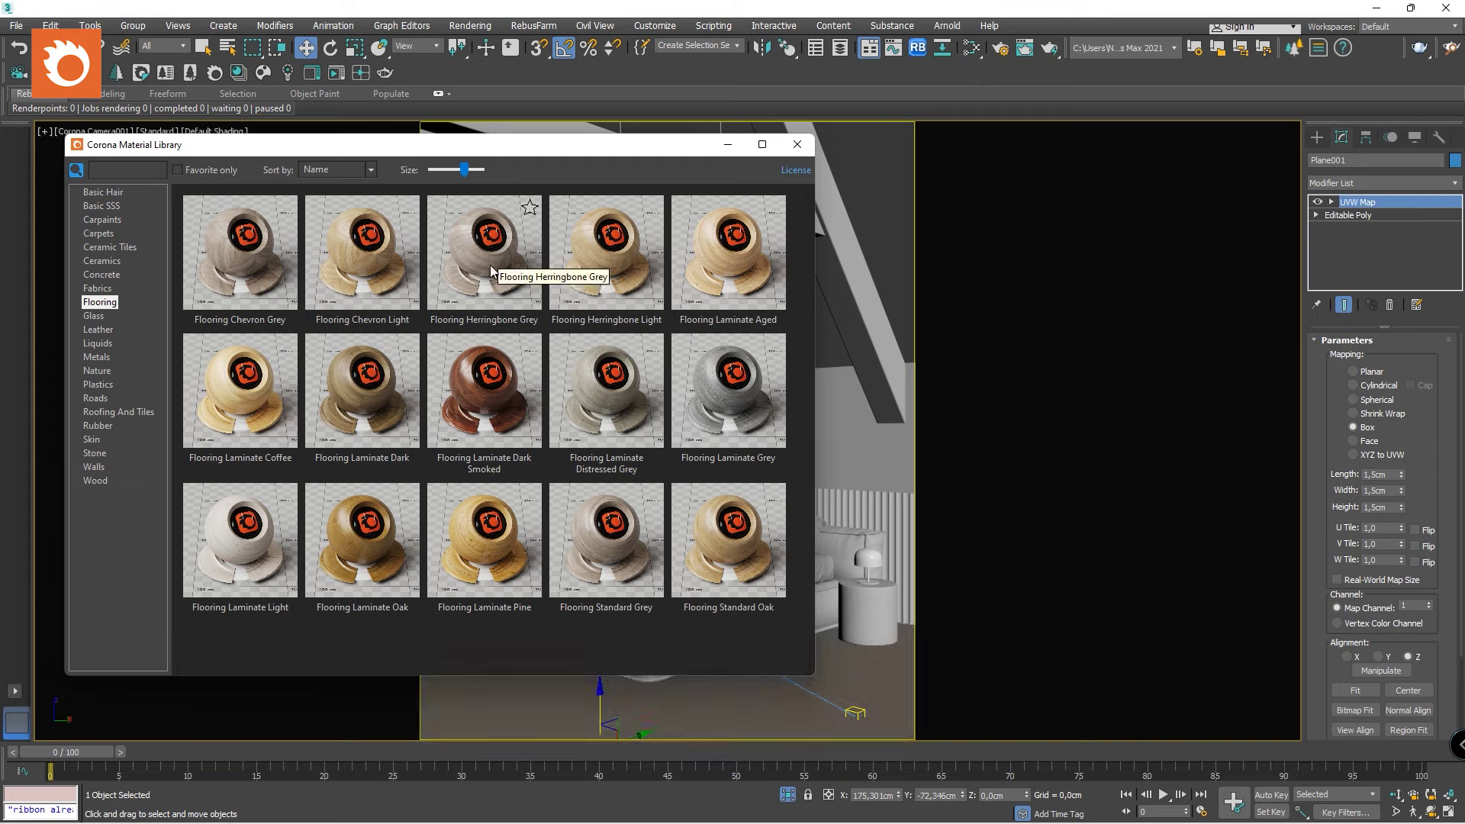
# Load Flooring Herringbone Grey into the Slate Material Editor, show its parameters, and close the editor and material library.
pyautogui.press('m')
pyautogui.moveTo(786, 432); pyautogui.dragTo(912, 565, button='middle')
pyautogui.moveTo(466, 226); pyautogui.dragTo(858, 393)
pyautogui.doubleClick(858, 391)
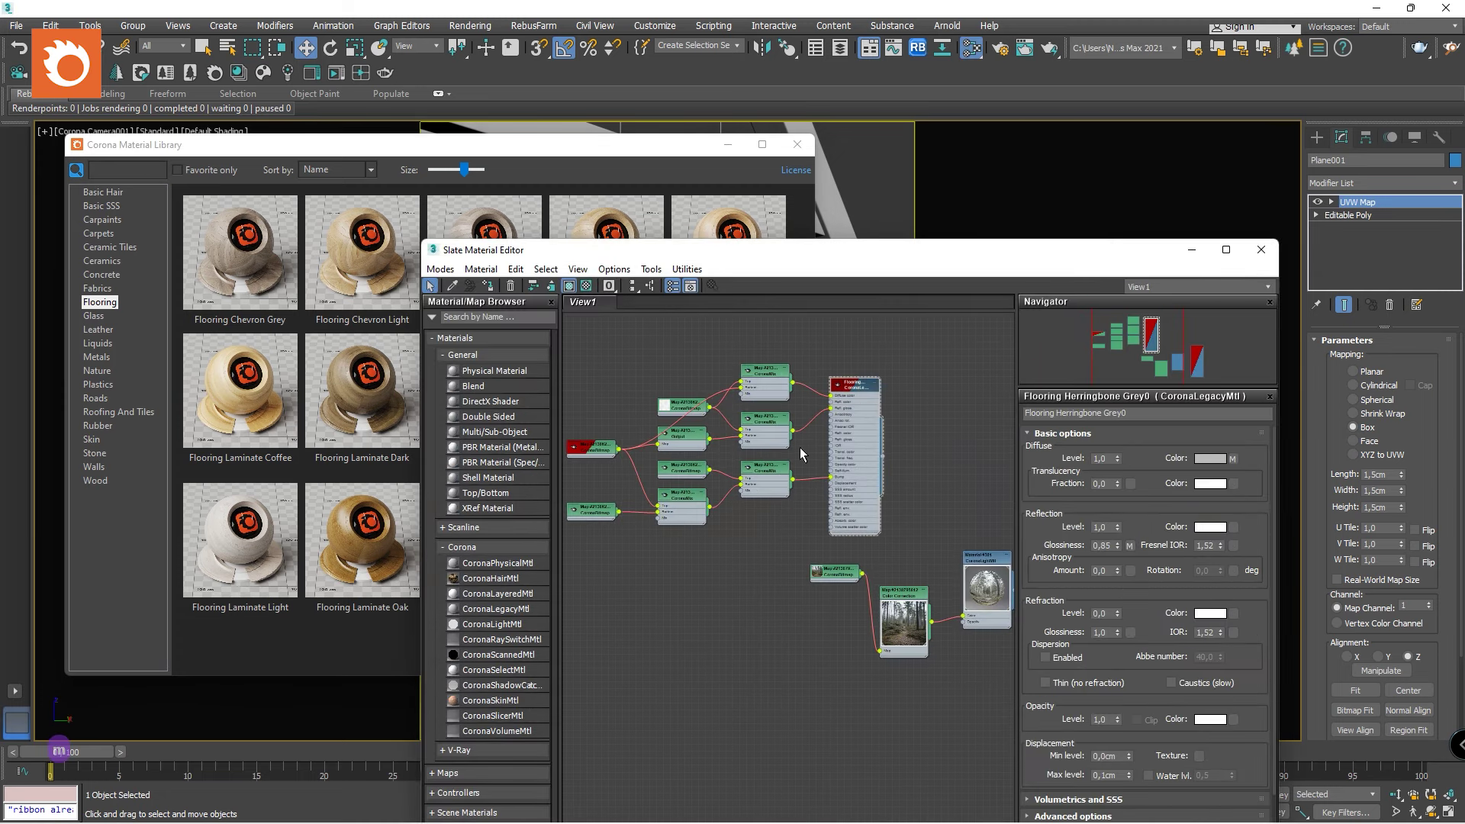
pyautogui.click(1261, 250)
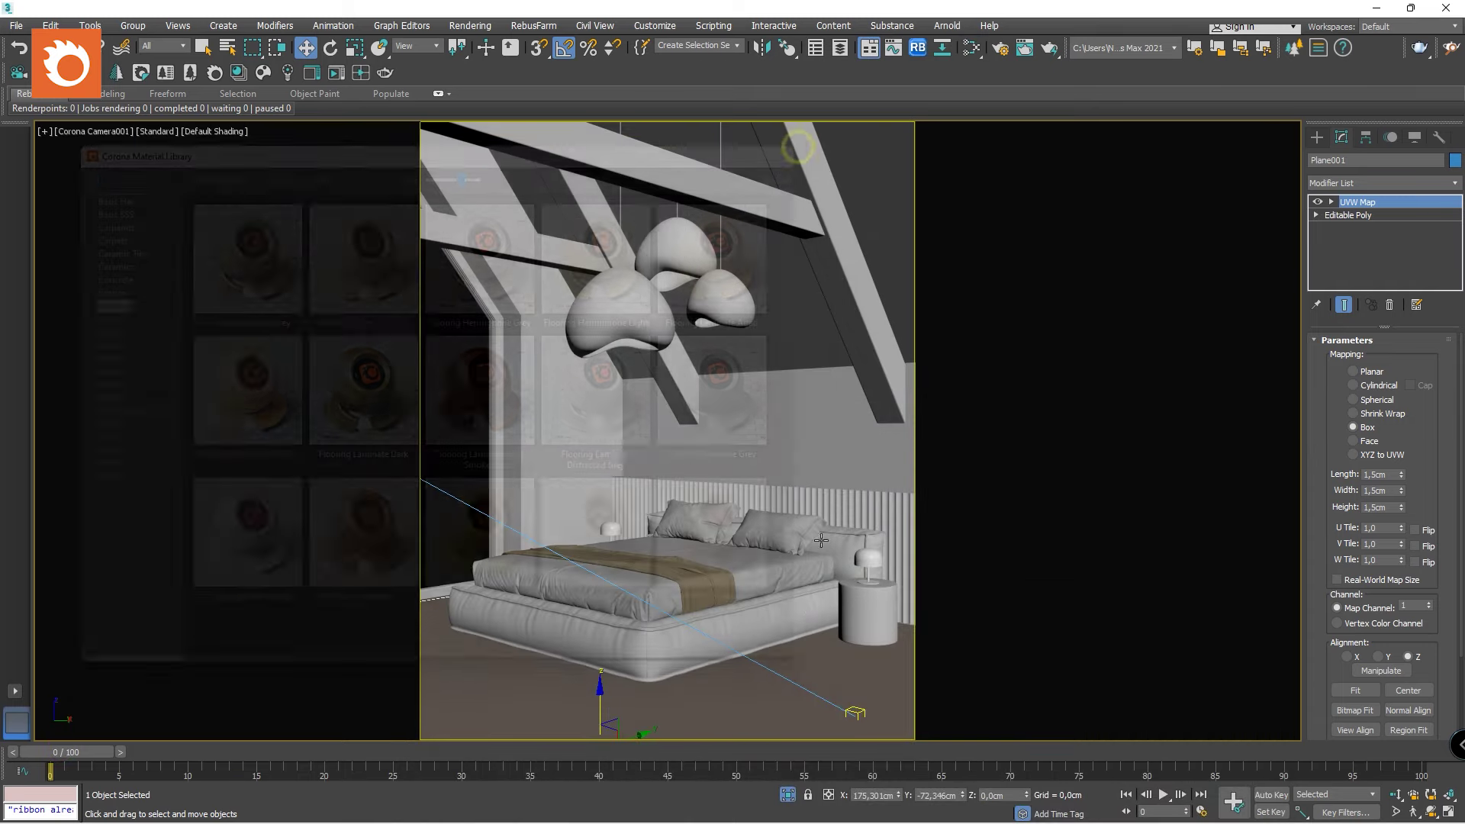
pyautogui.click(796, 144)
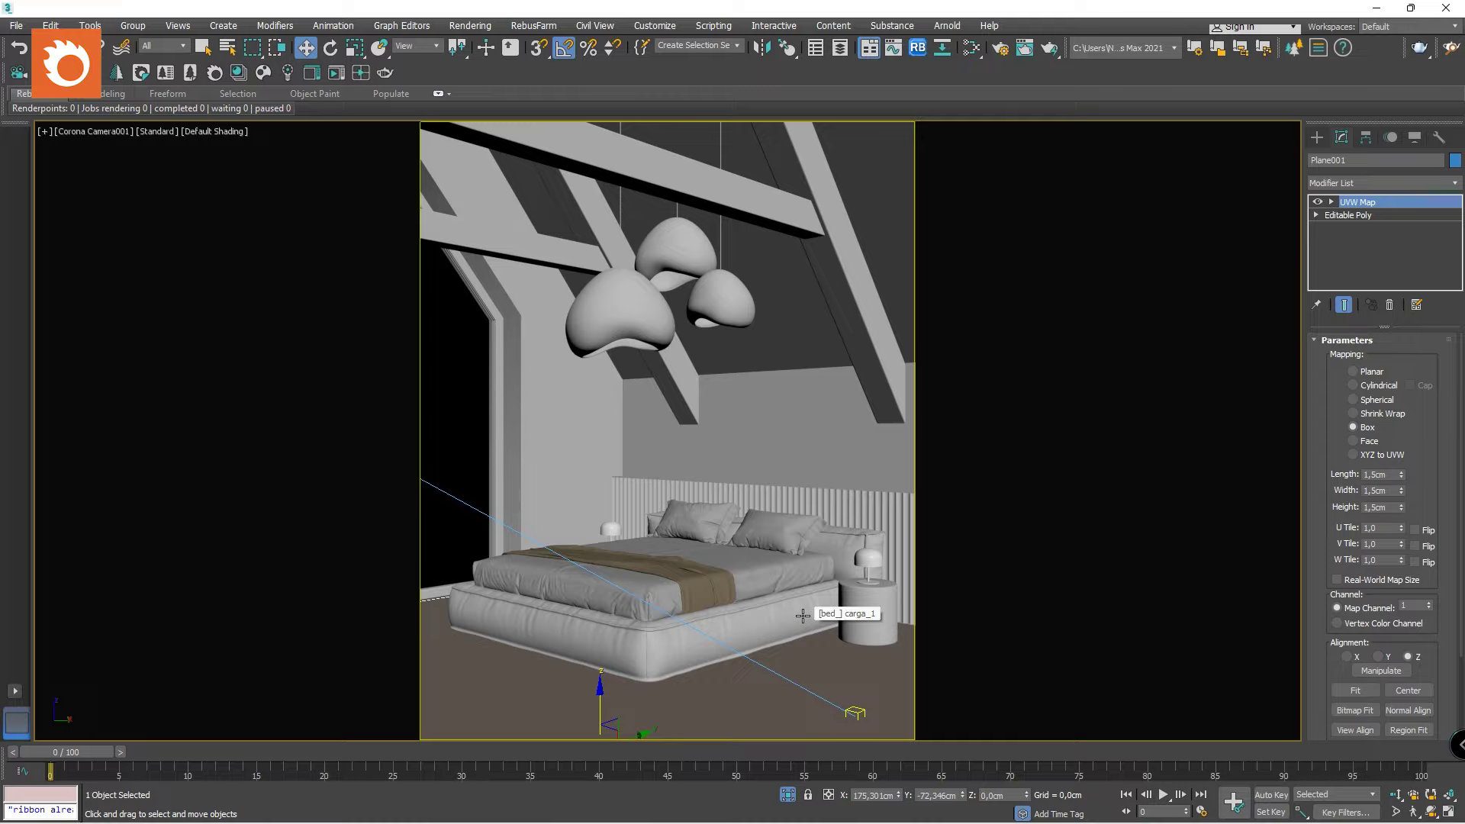
# Open Chaos Cosmos and browse the downloaded materials and the online Concrete category.
pyautogui.click(262, 74)
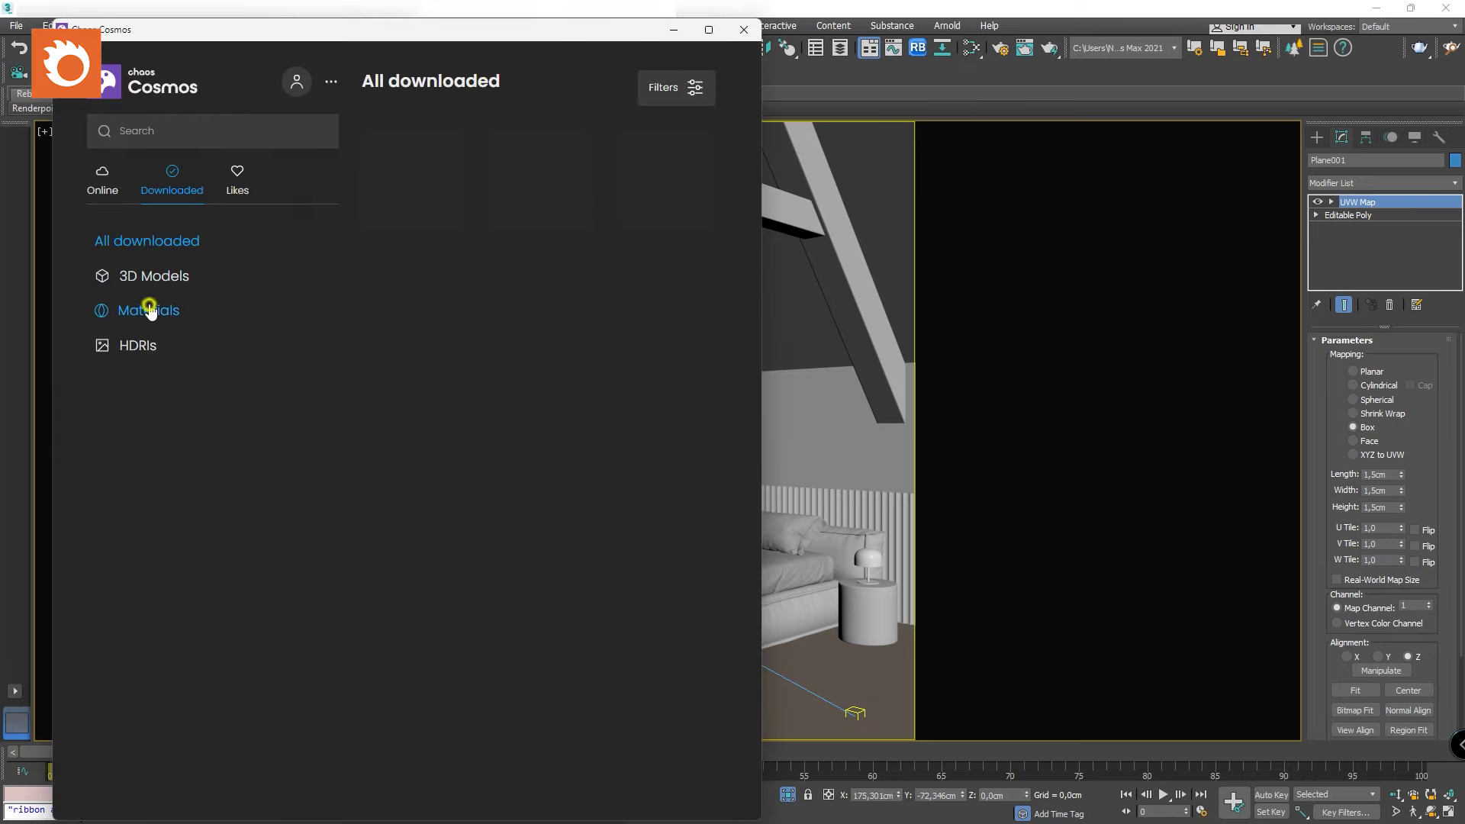
pyautogui.click(147, 309)
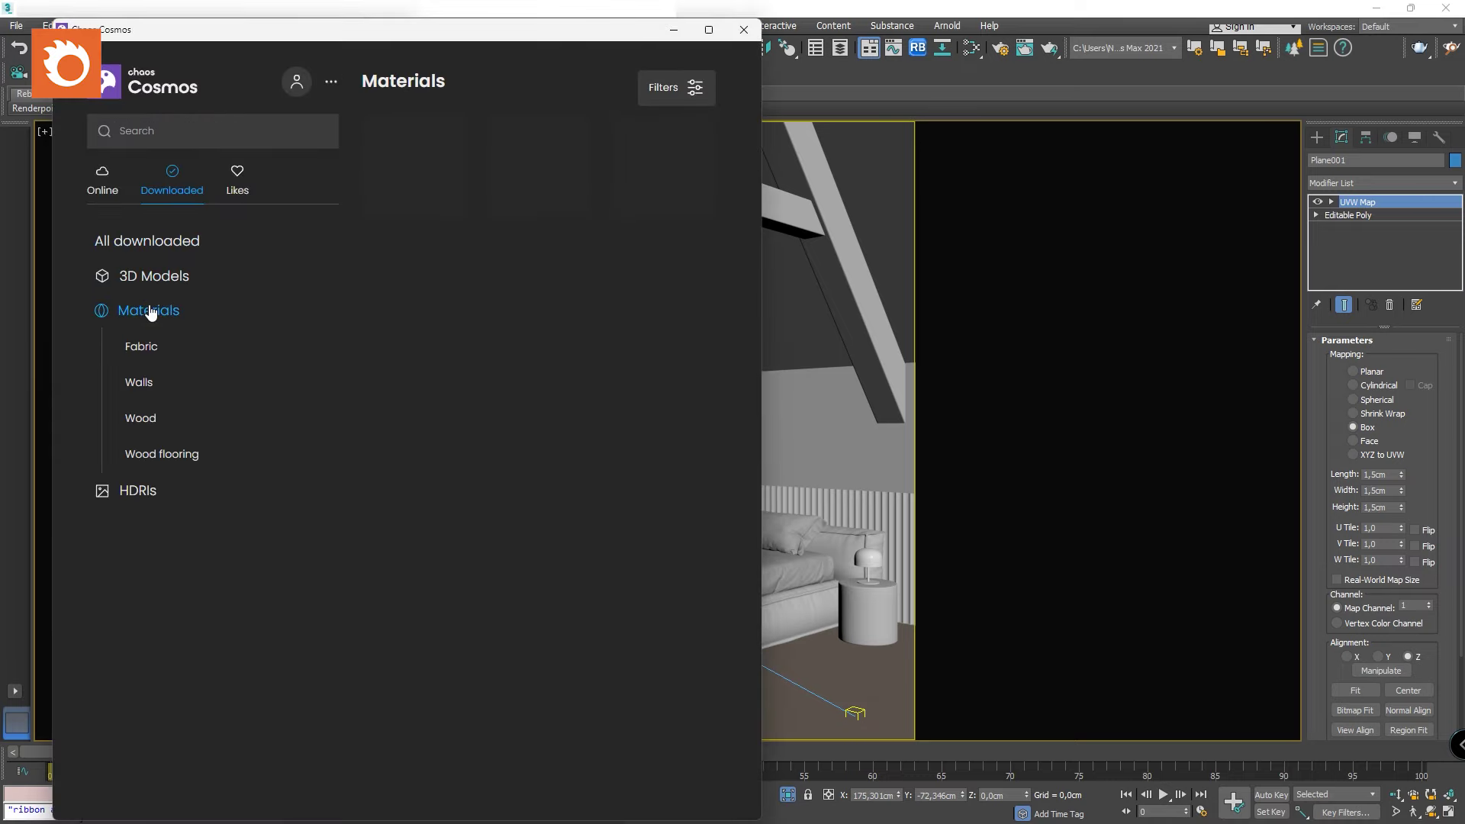
pyautogui.moveTo(653, 560)
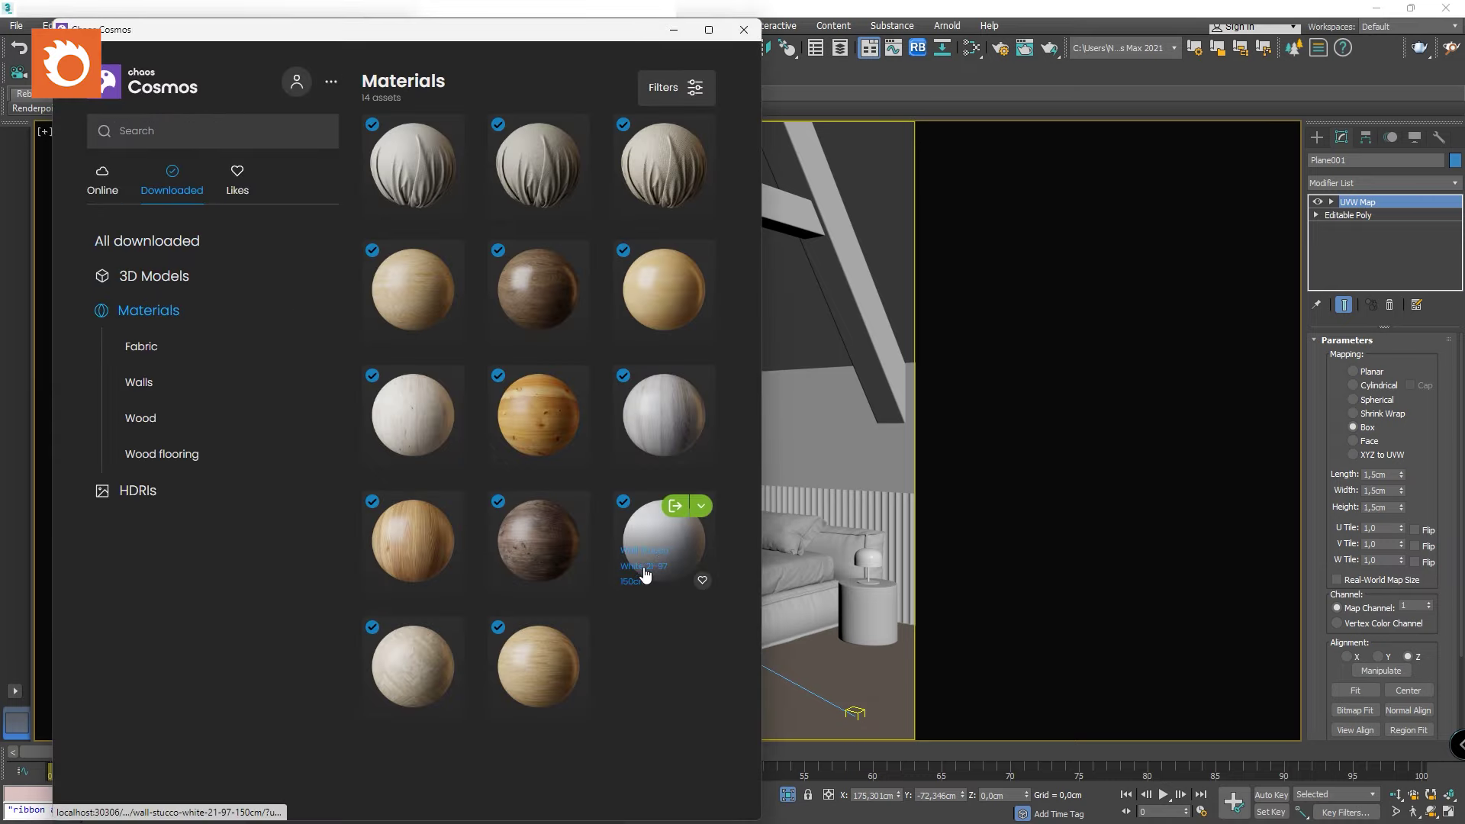
pyautogui.click(106, 187)
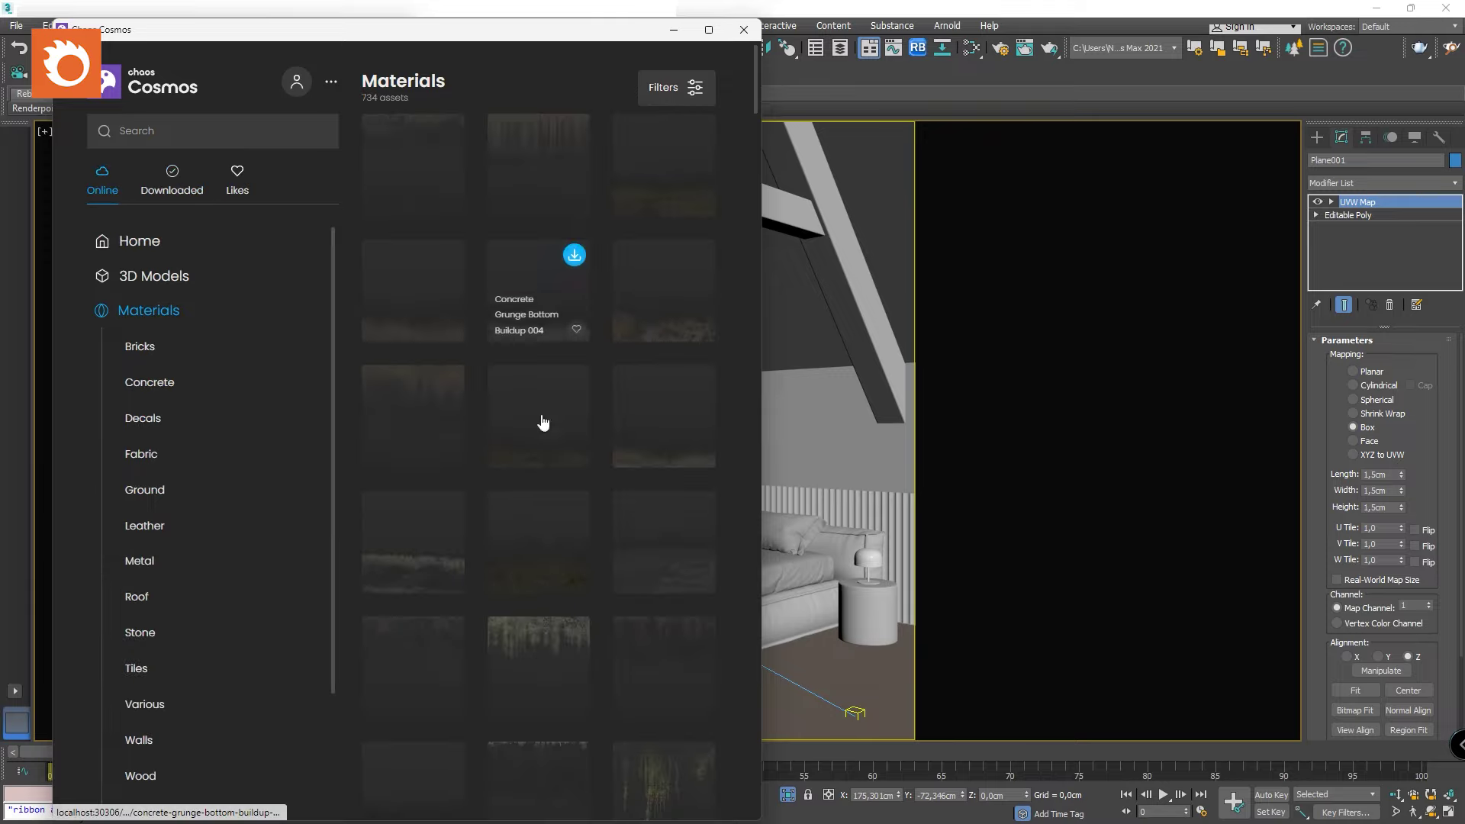
pyautogui.click(151, 383)
pyautogui.moveTo(445, 174)
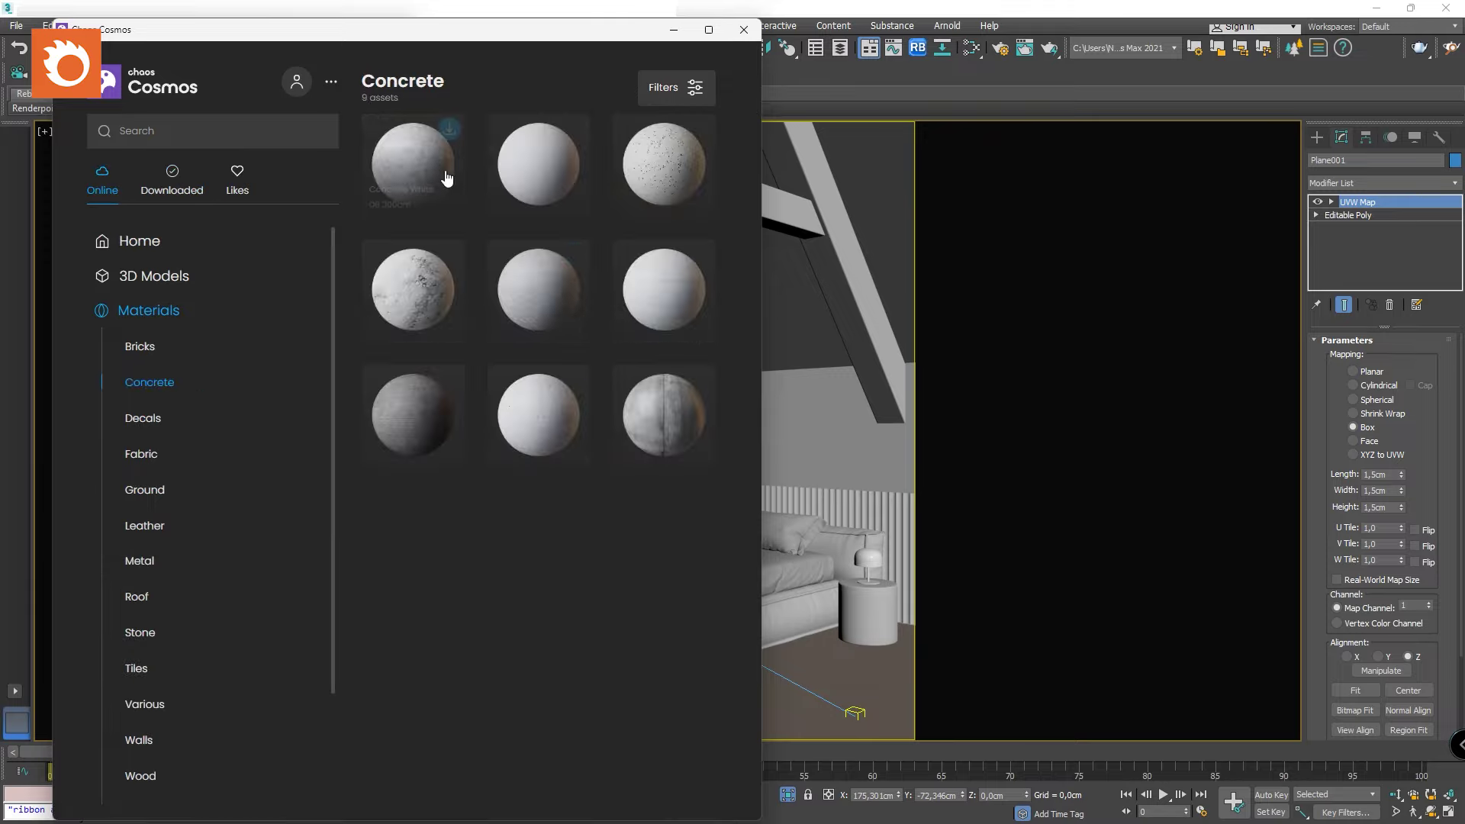
pyautogui.click(449, 130)
# Examine the downloaded Cosmos materials, including the Walls category, for a suitable wall finish.
pyautogui.click(146, 186)
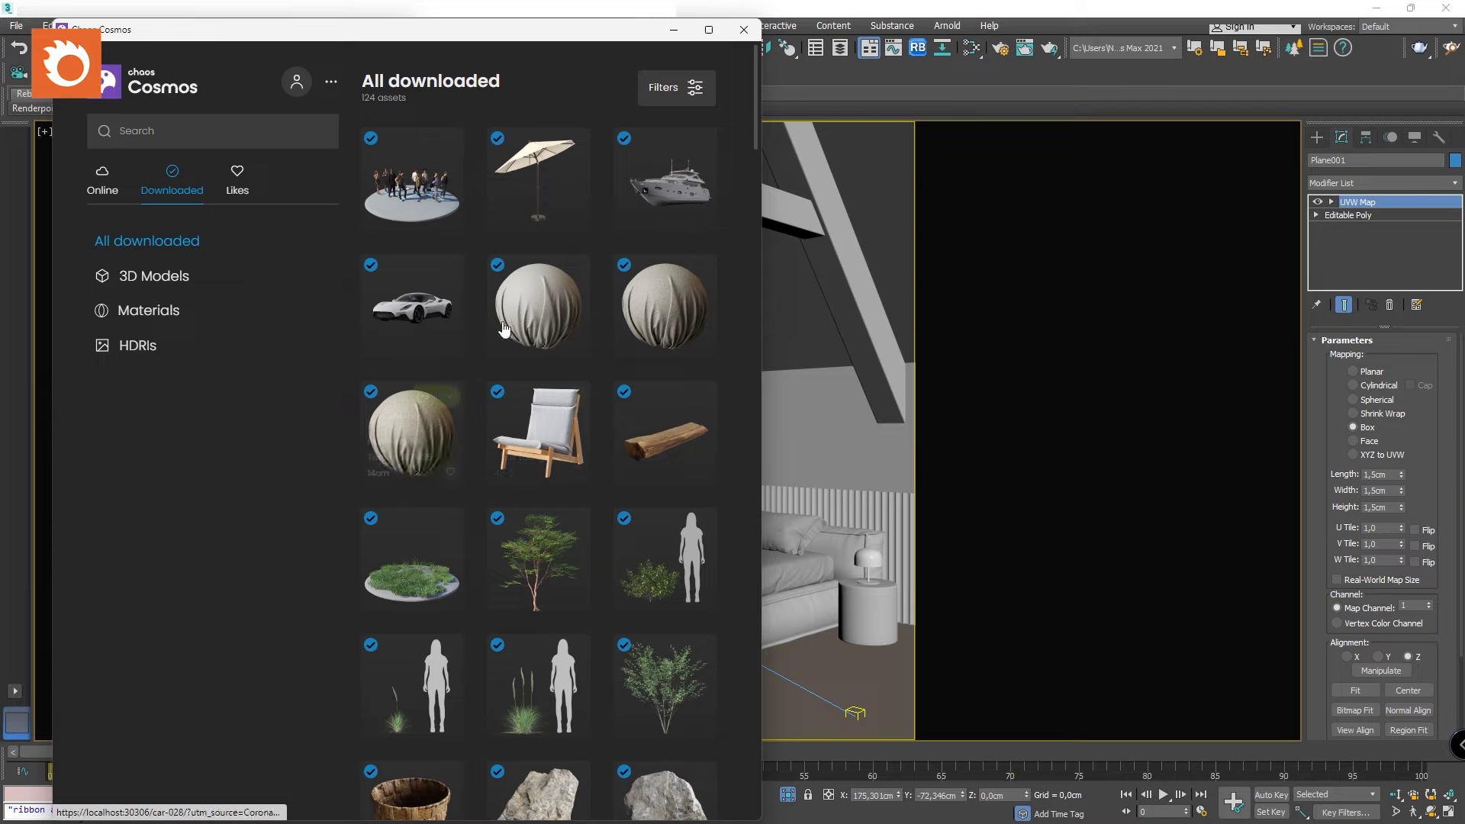
pyautogui.click(132, 313)
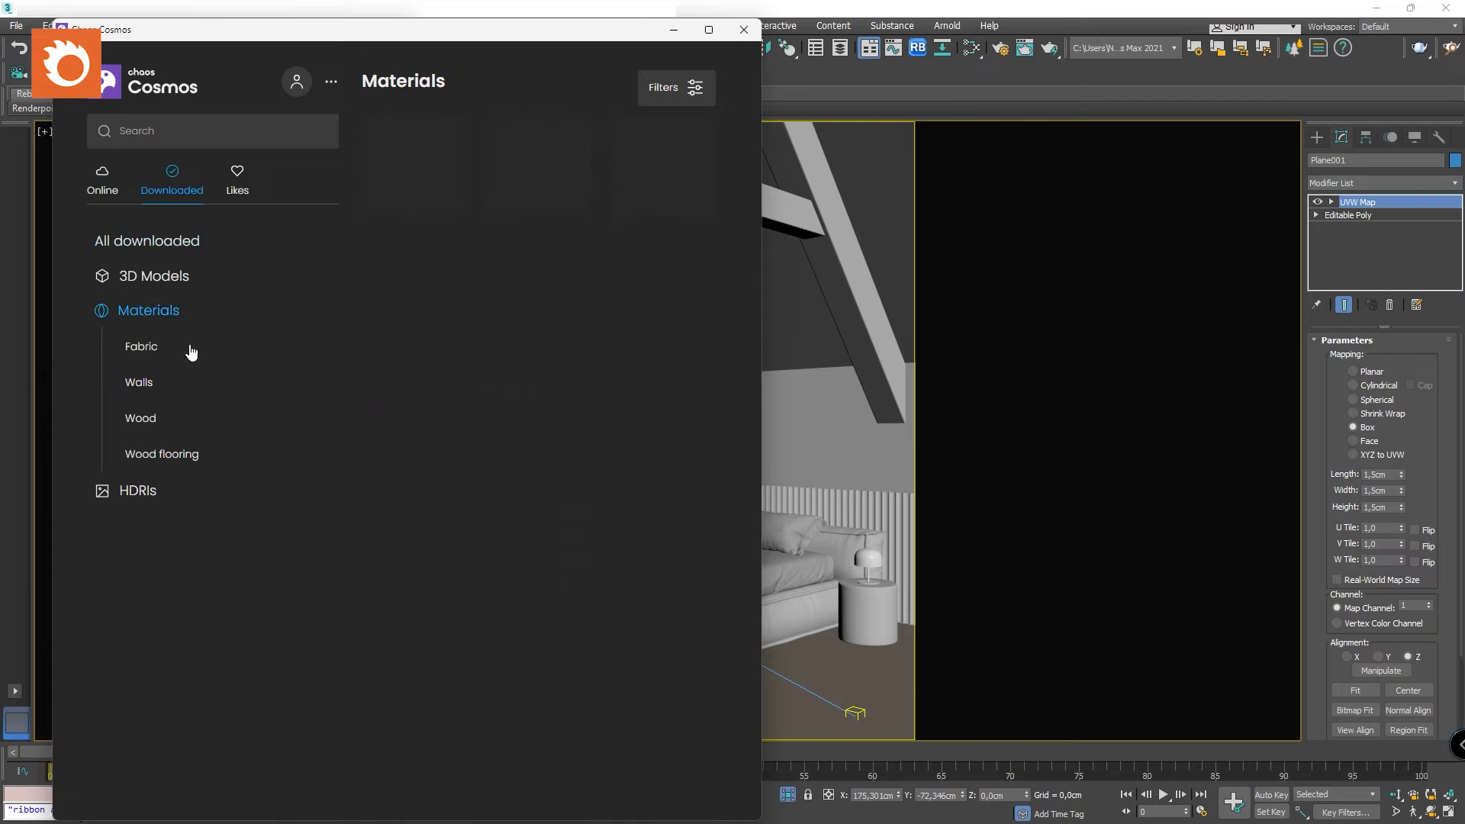
pyautogui.click(140, 383)
pyautogui.click(150, 317)
pyautogui.moveTo(654, 513)
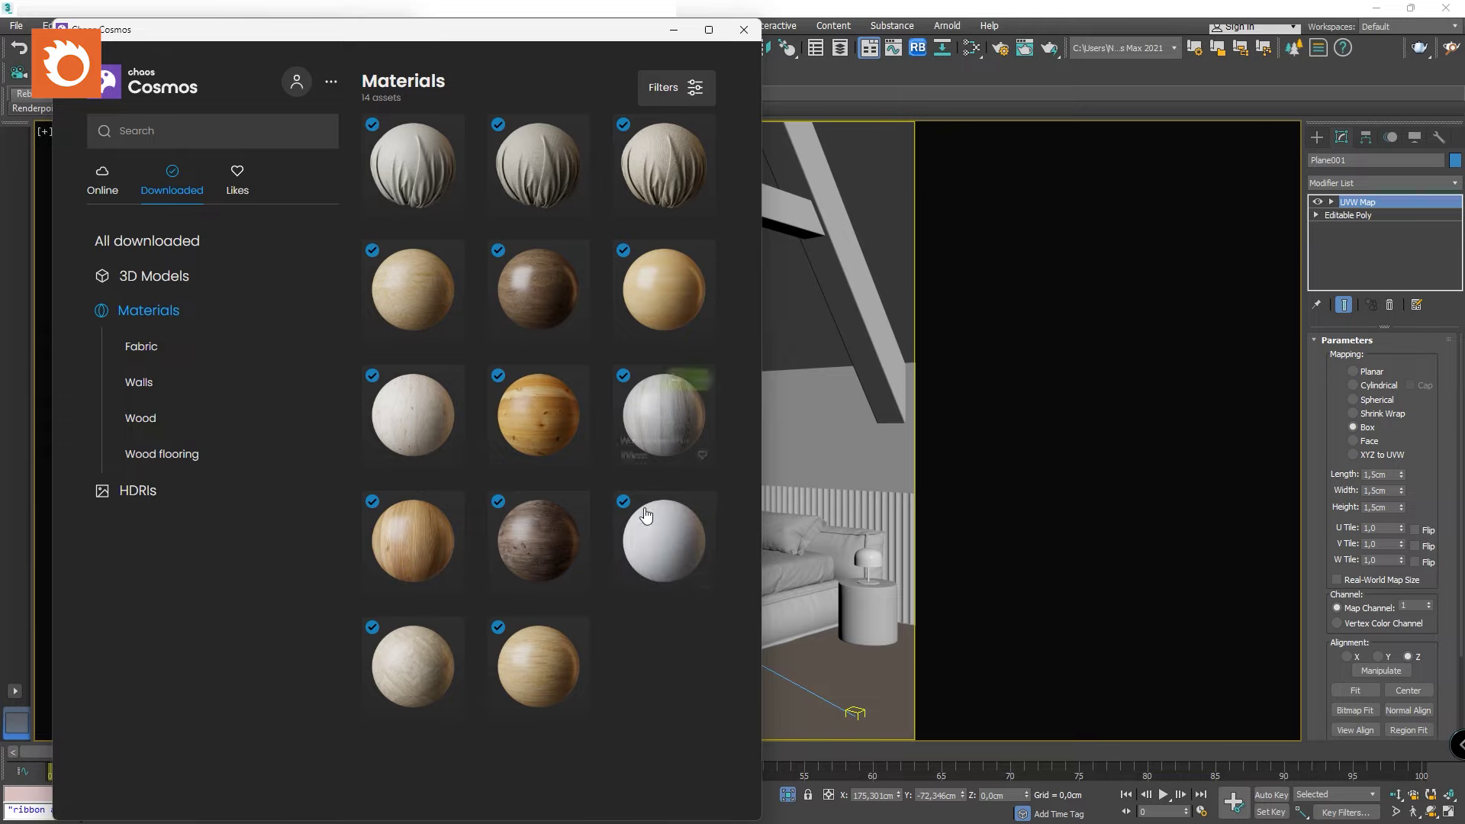
# Select the sloped ceiling and side wall surfaces and apply the Cosmos material Wall Stucco White 21-97 150cm to them.
pyautogui.moveTo(592, 33); pyautogui.dragTo(1216, 172)
pyautogui.click(579, 386)
pyautogui.keyDown('ctrl'); pyautogui.click(730, 428); pyautogui.keyUp('ctrl')
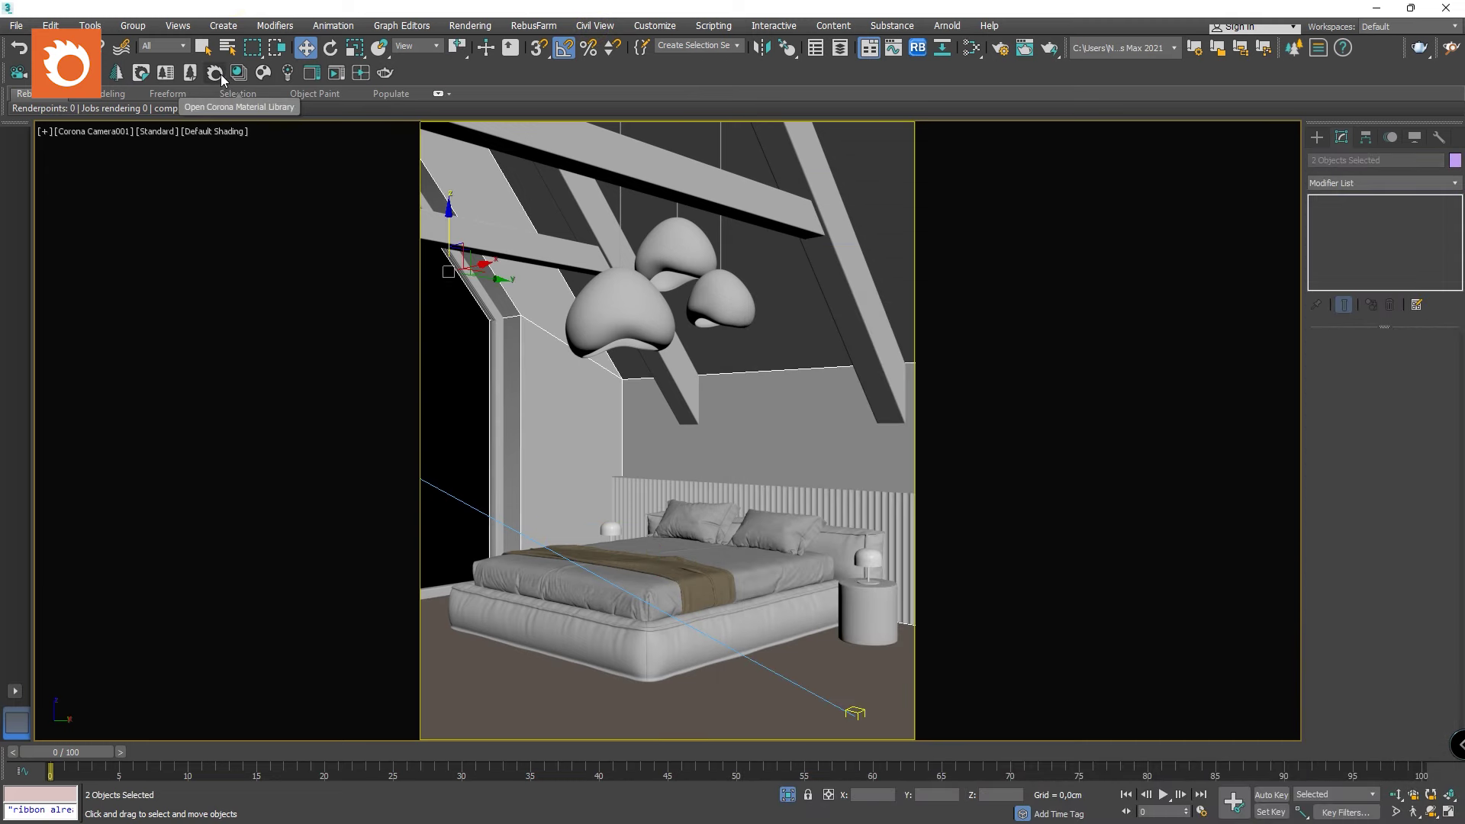
pyautogui.click(262, 74)
pyautogui.moveTo(1300, 668)
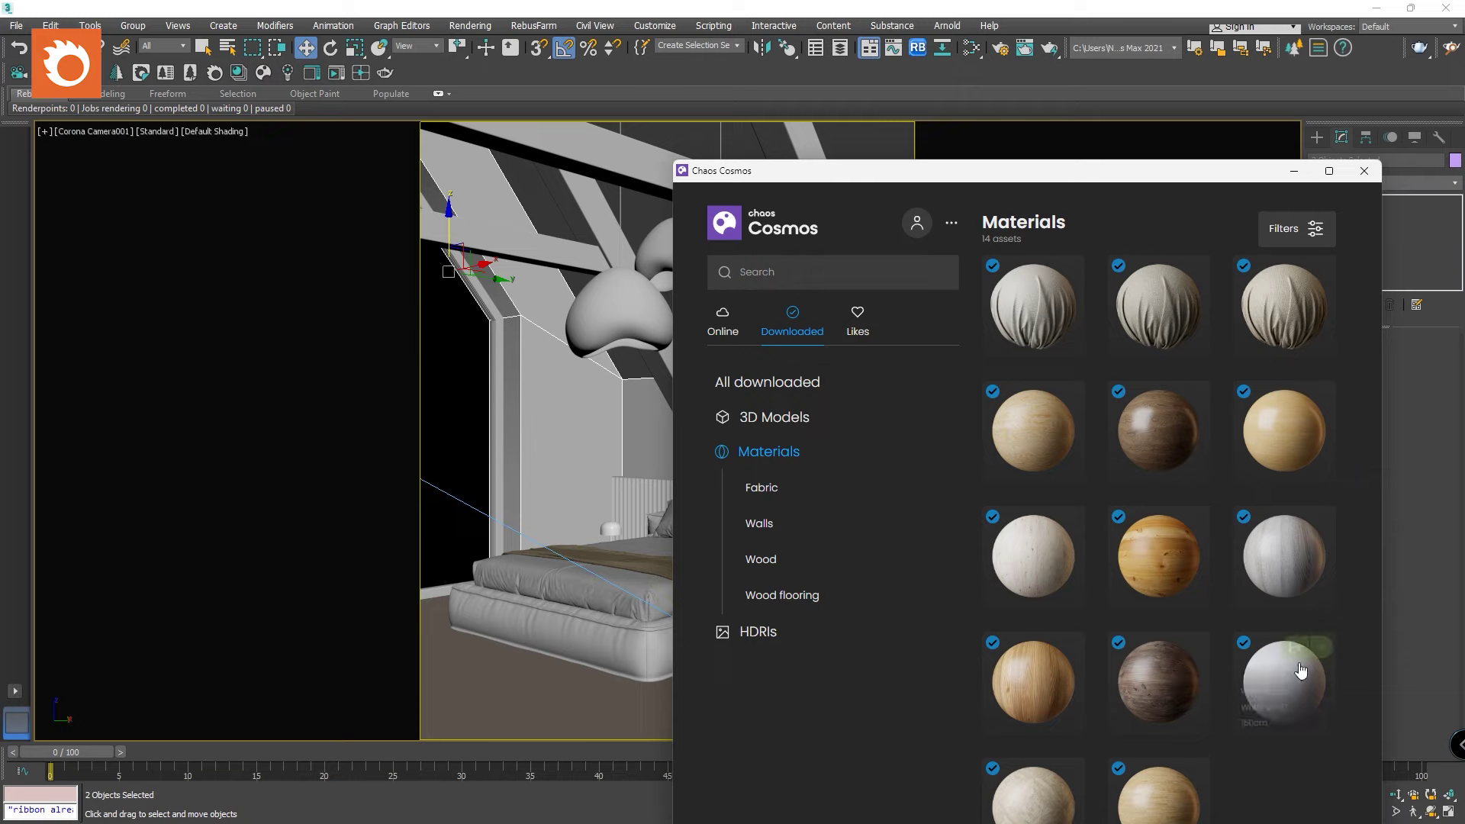
pyautogui.click(1295, 647)
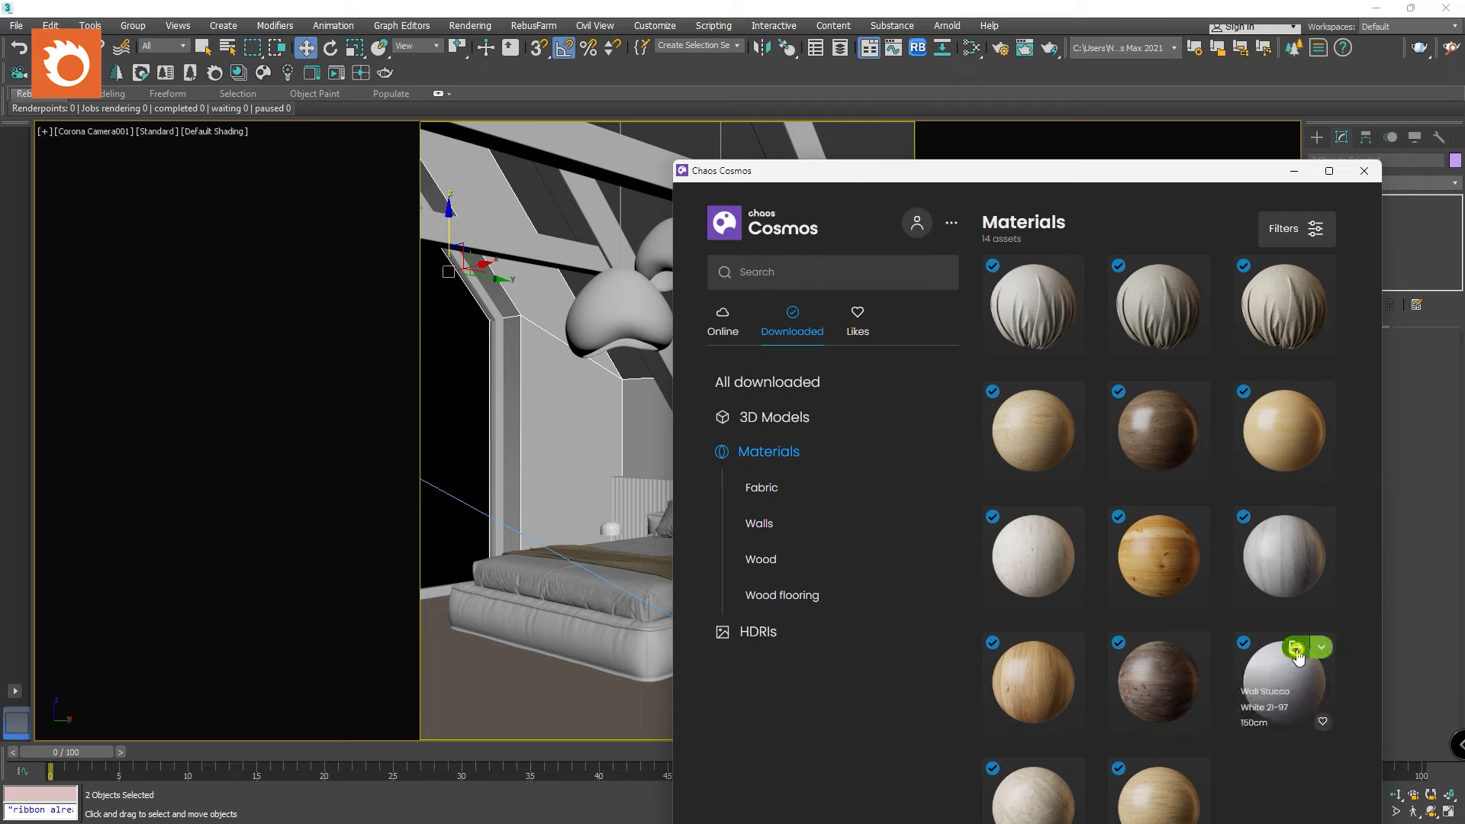
pyautogui.click(794, 263)
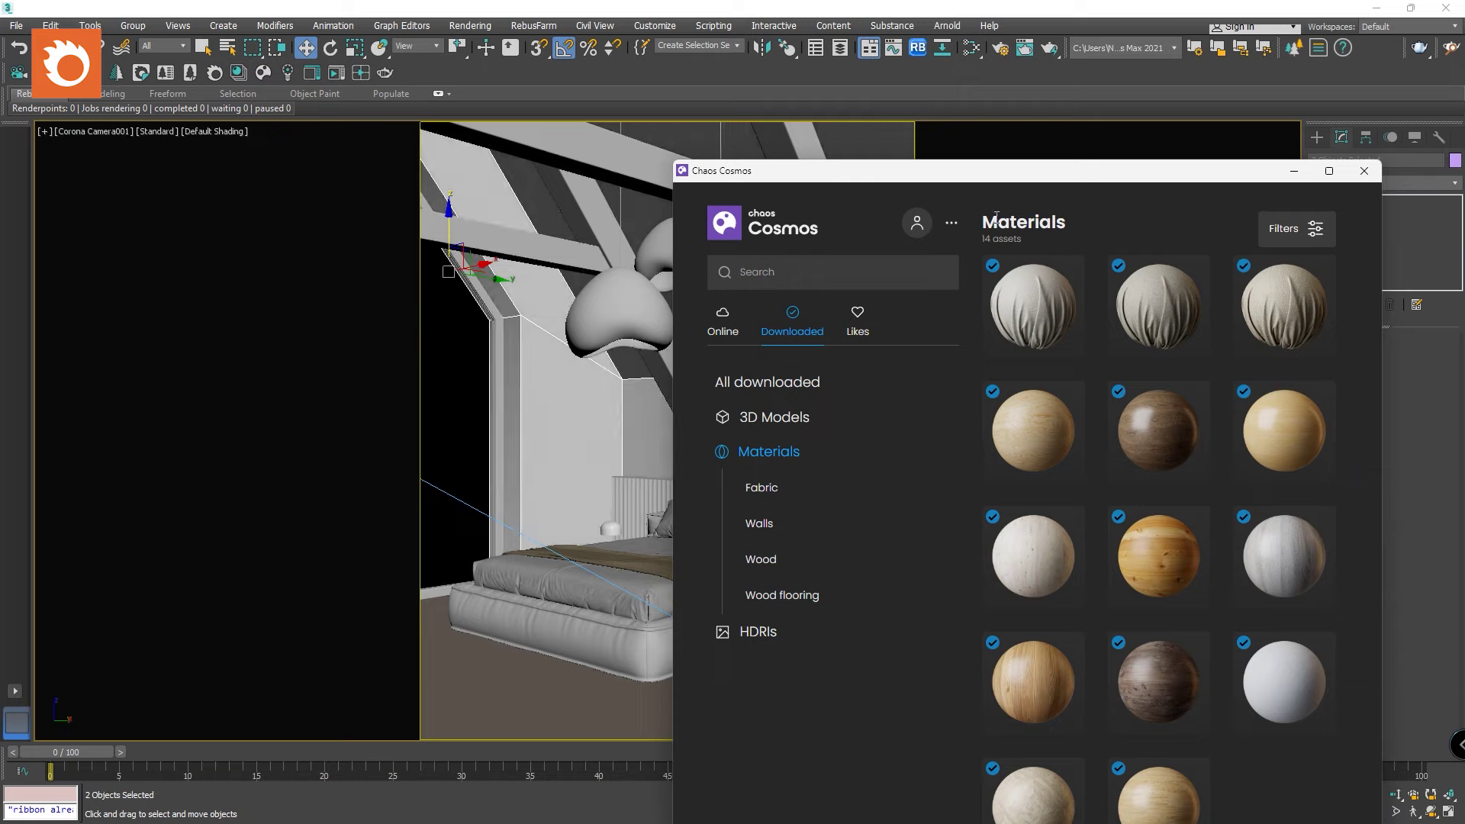
# Select the three hanging pendant lampshades together.
pyautogui.click(632, 311)
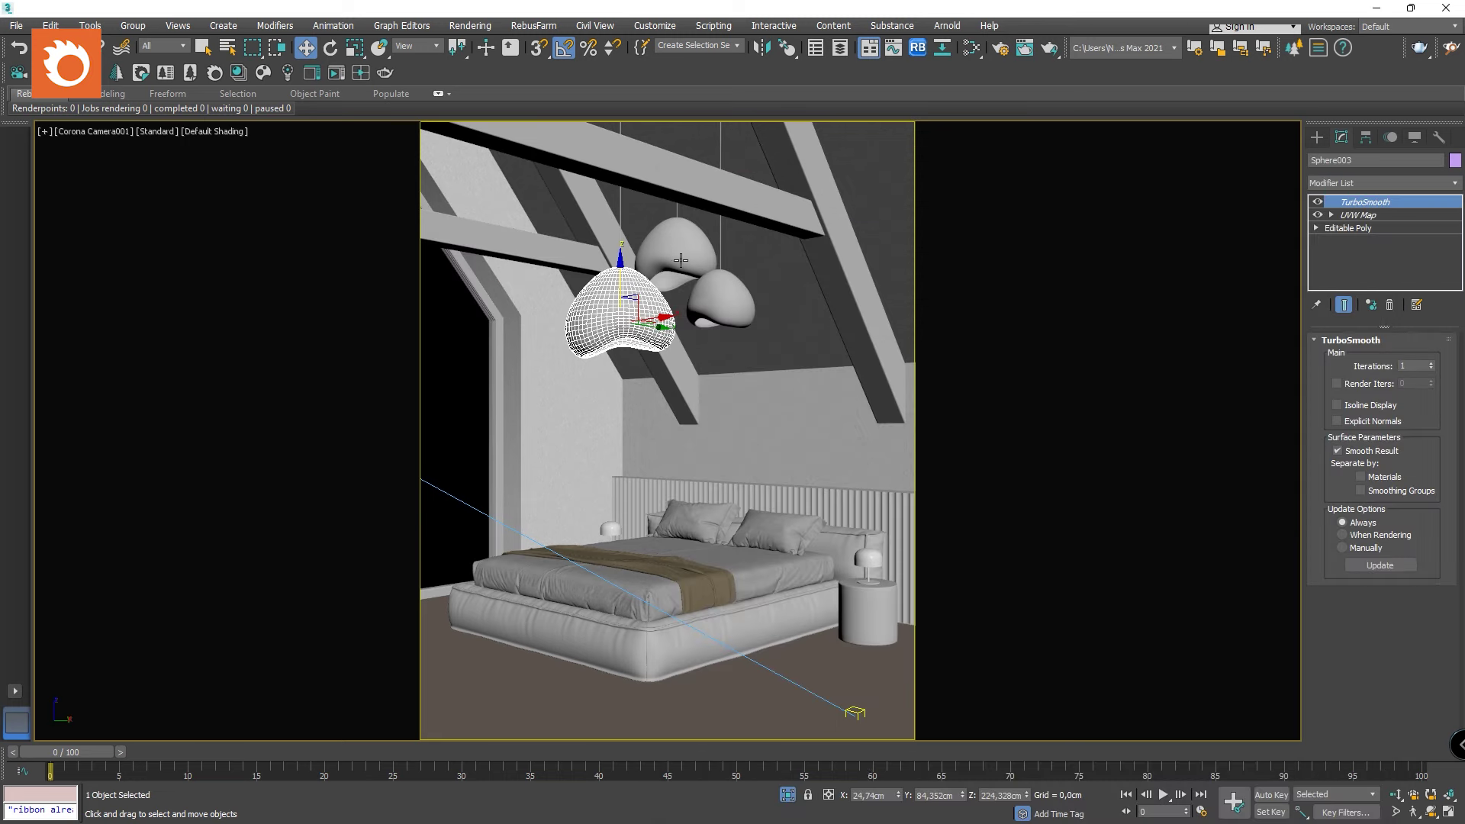
pyautogui.keyDown('ctrl'); pyautogui.click(679, 257); pyautogui.keyUp('ctrl')
pyautogui.keyDown('ctrl'); pyautogui.click(731, 299); pyautogui.keyUp('ctrl')
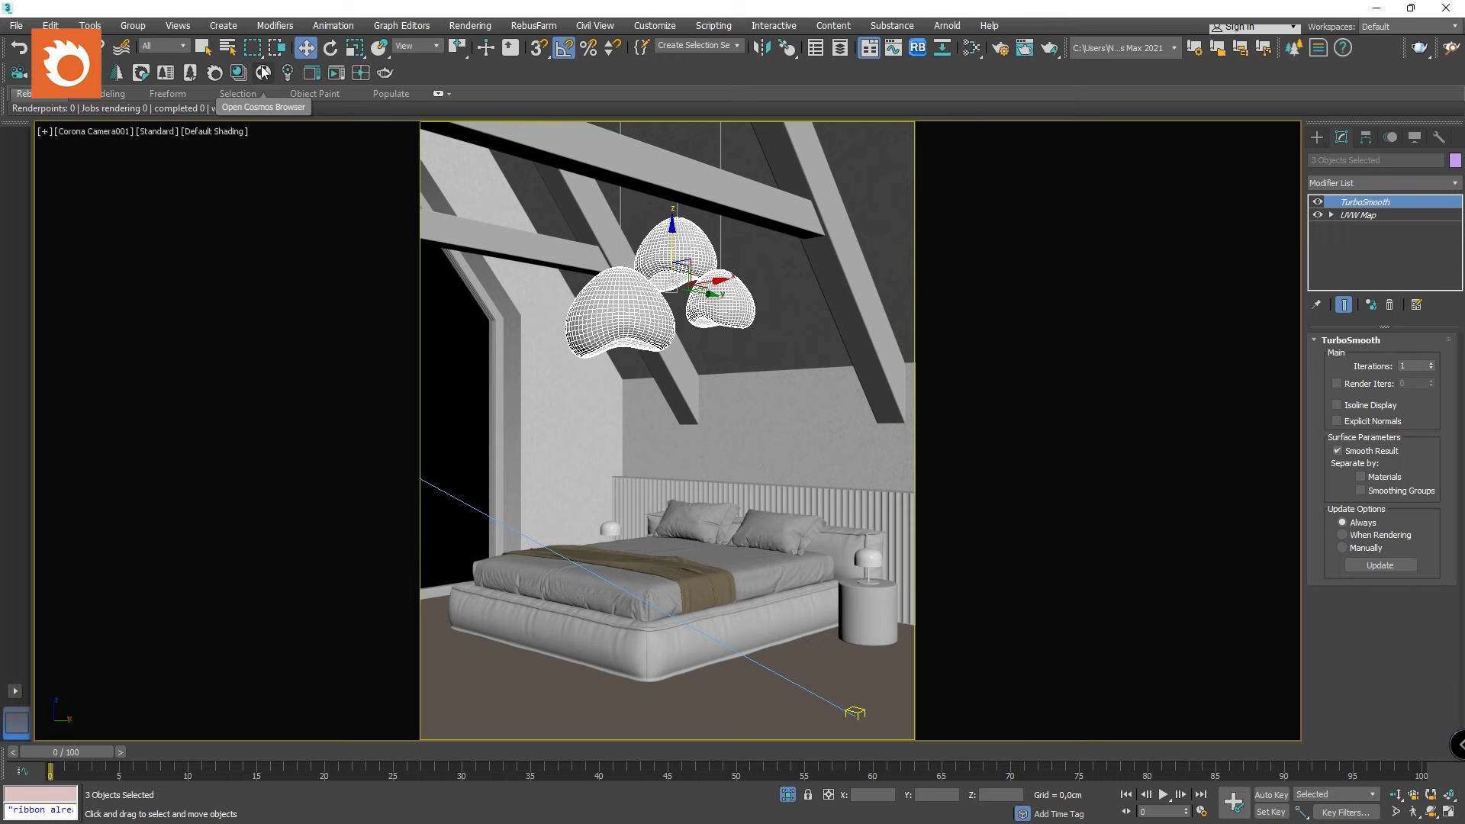
# Load the Wall_Stucco_White_21-97_150cm material into the Slate Material Editor and place its node clear above the other node trees.
pyautogui.press('m')
pyautogui.scroll(-5, 855, 640)
pyautogui.click(454, 288)
pyautogui.click(471, 188)
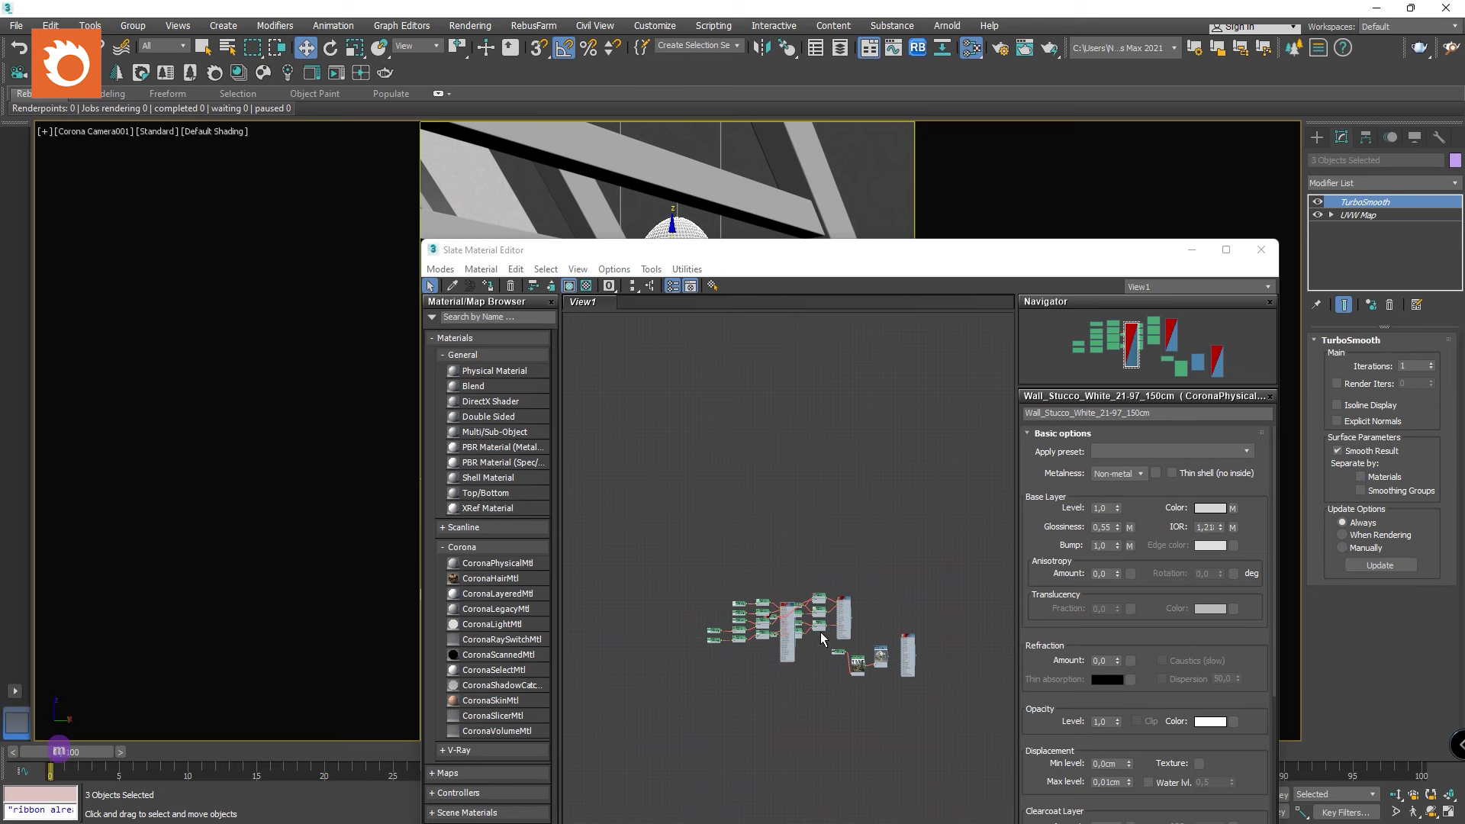
pyautogui.scroll(5, 821, 638)
pyautogui.moveTo(725, 563); pyautogui.dragTo(815, 360)
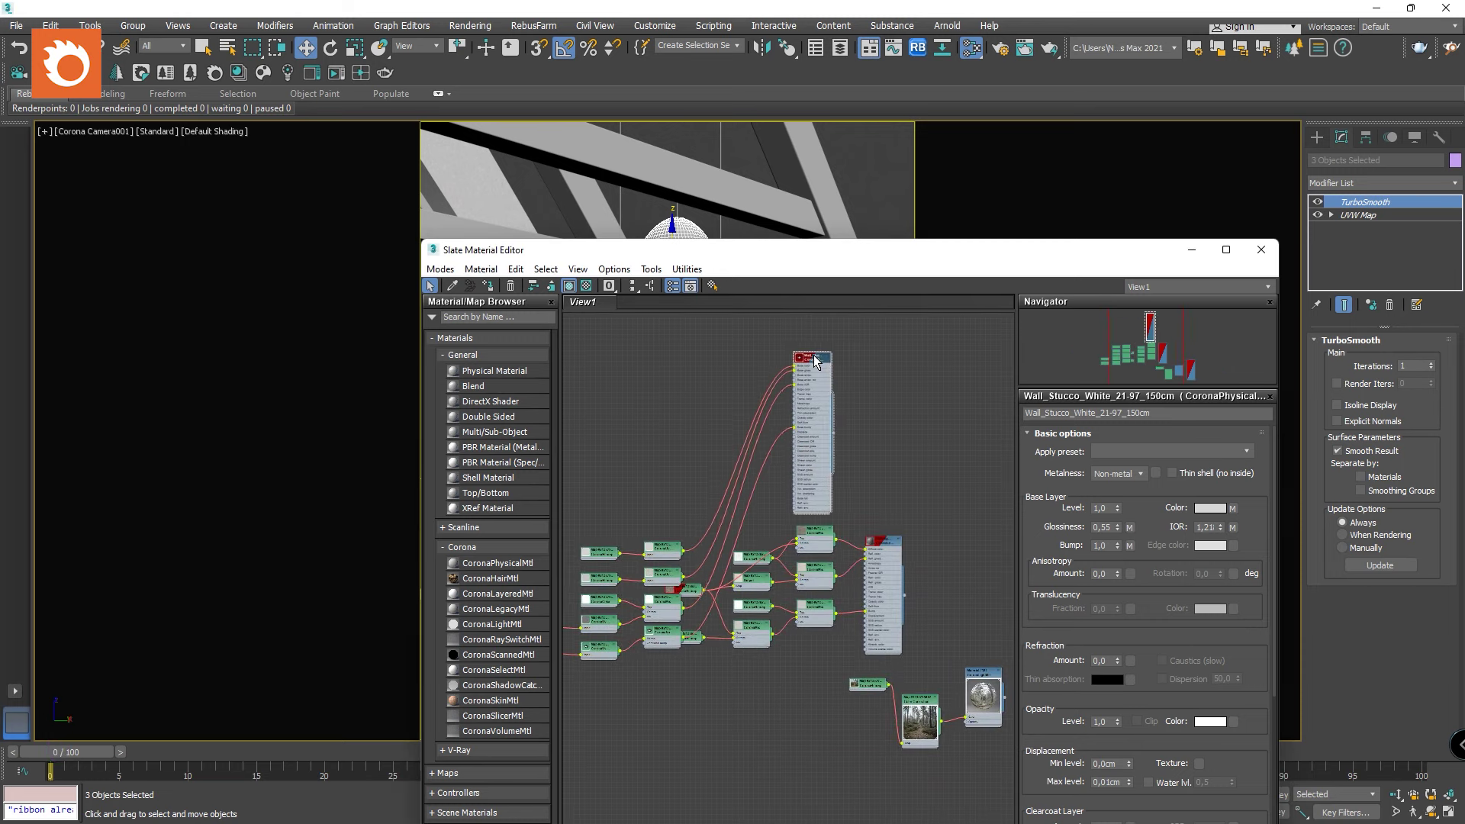
pyautogui.scroll(3, 814, 360)
pyautogui.moveTo(762, 432); pyautogui.dragTo(817, 471, button='middle')
pyautogui.scroll(2, 817, 472)
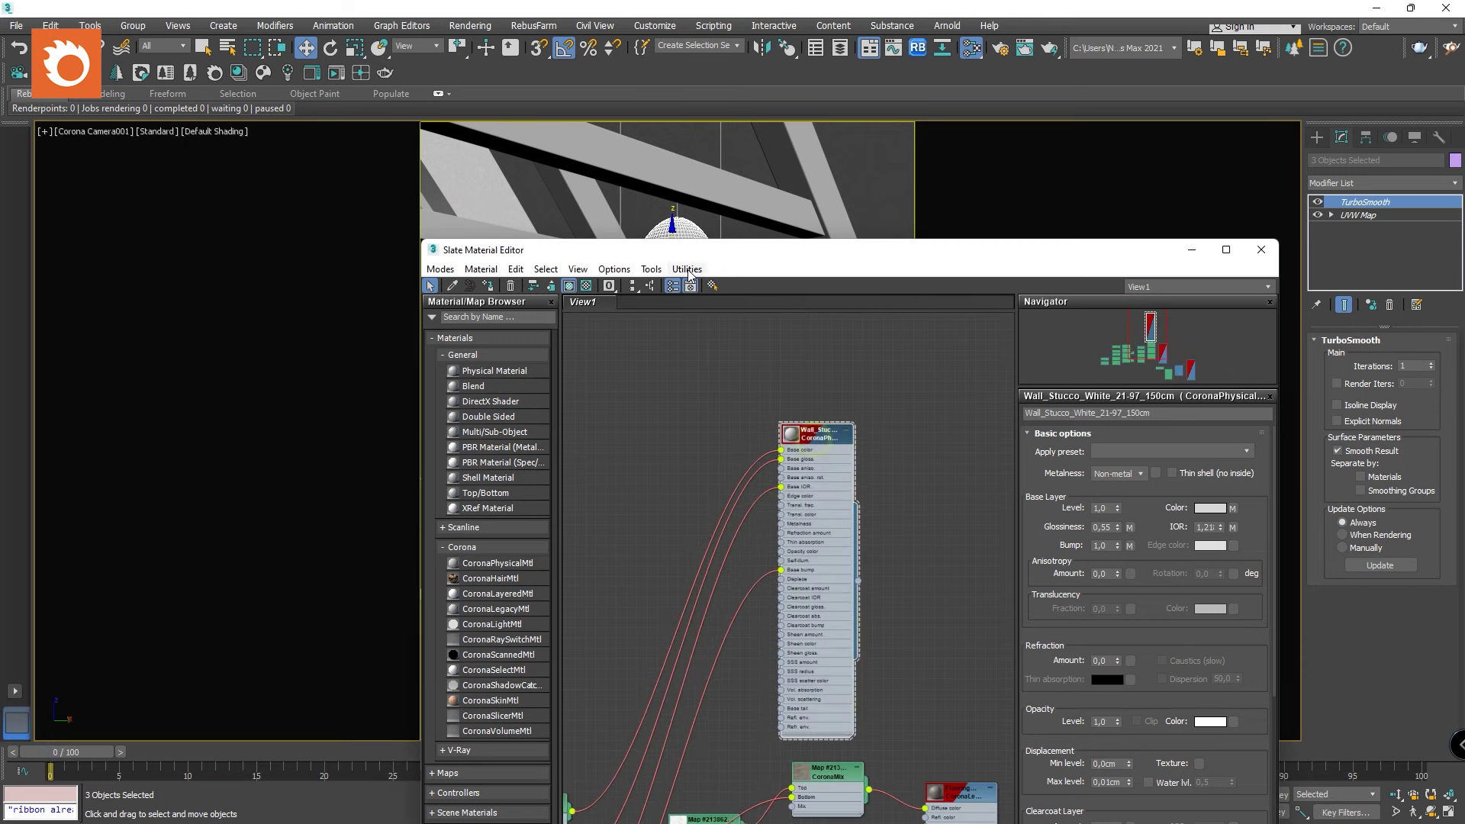
pyautogui.moveTo(654, 254); pyautogui.dragTo(1023, 311)
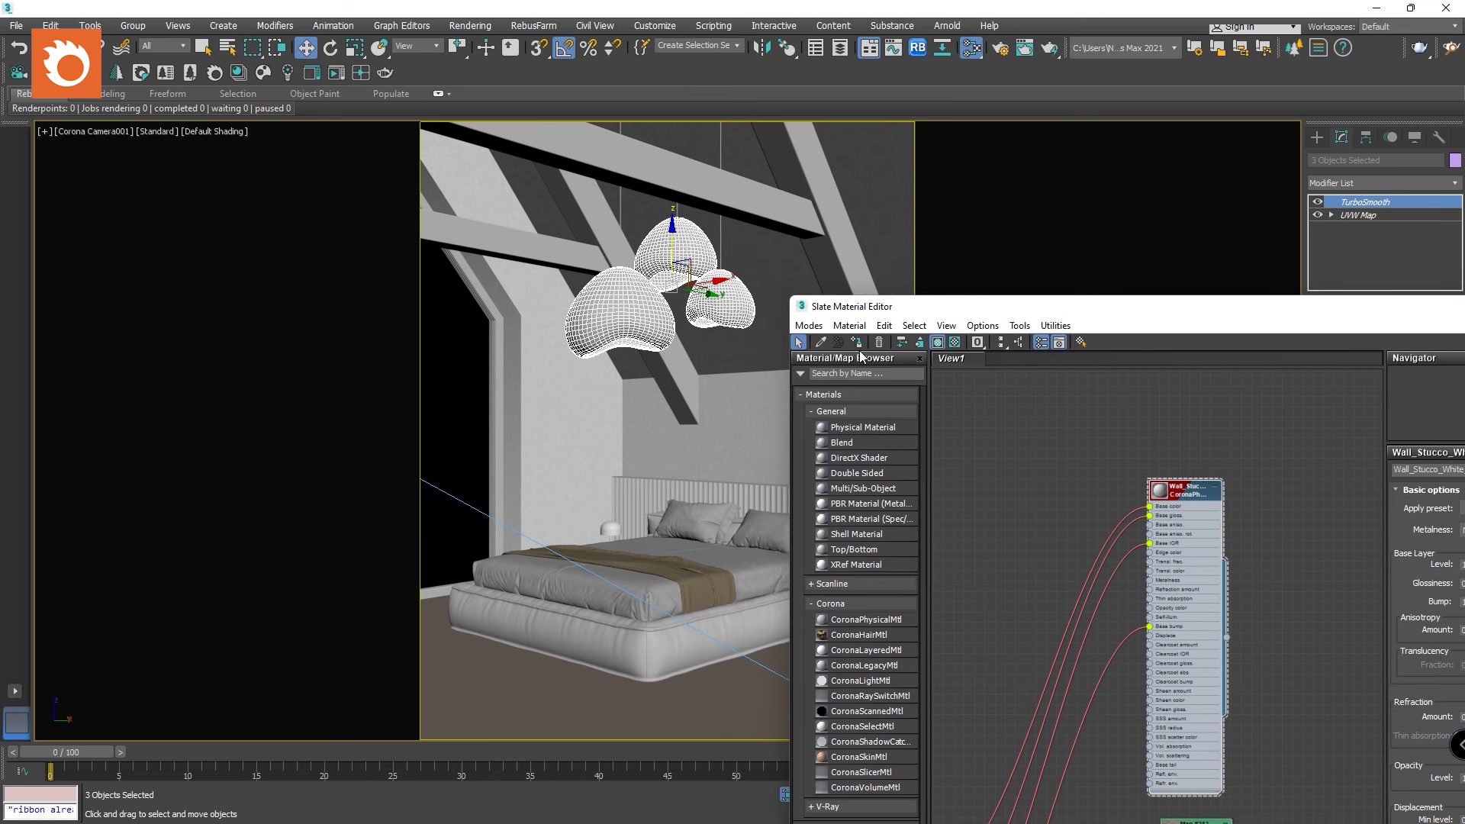
pyautogui.moveTo(958, 313); pyautogui.dragTo(432, 215)
pyautogui.scroll(-3, 717, 381)
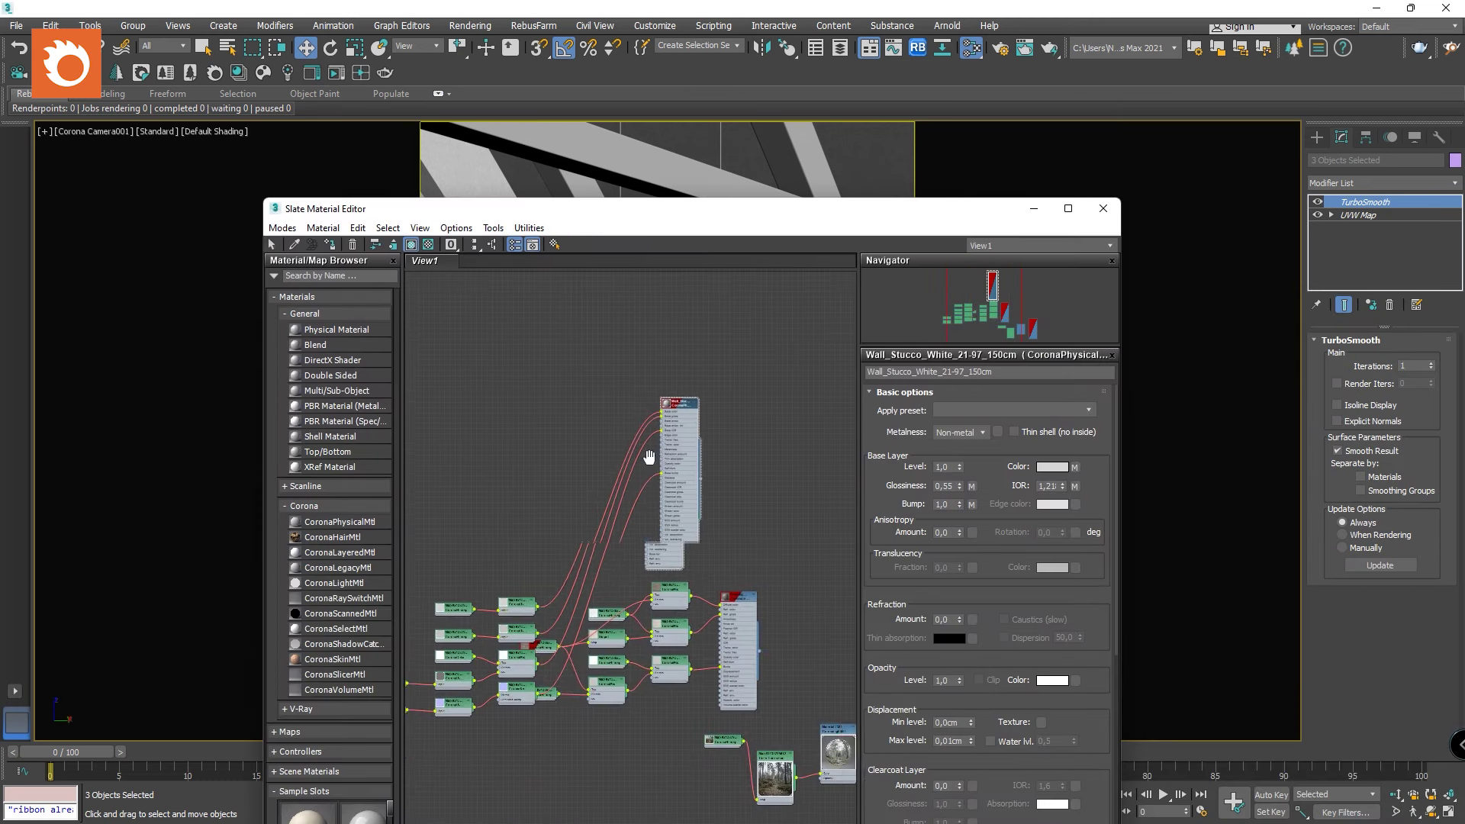
# Maximize the Slate Material Editor and move the stucco's base colour CoronaBitmap and UVW map nodes up to an empty area.
pyautogui.click(1066, 210)
pyautogui.scroll(2, 559, 372)
pyautogui.moveTo(528, 648); pyautogui.dragTo(574, 367)
pyautogui.moveTo(424, 646); pyautogui.dragTo(455, 378)
pyautogui.scroll(3, 456, 381)
pyautogui.scroll(2, 459, 383)
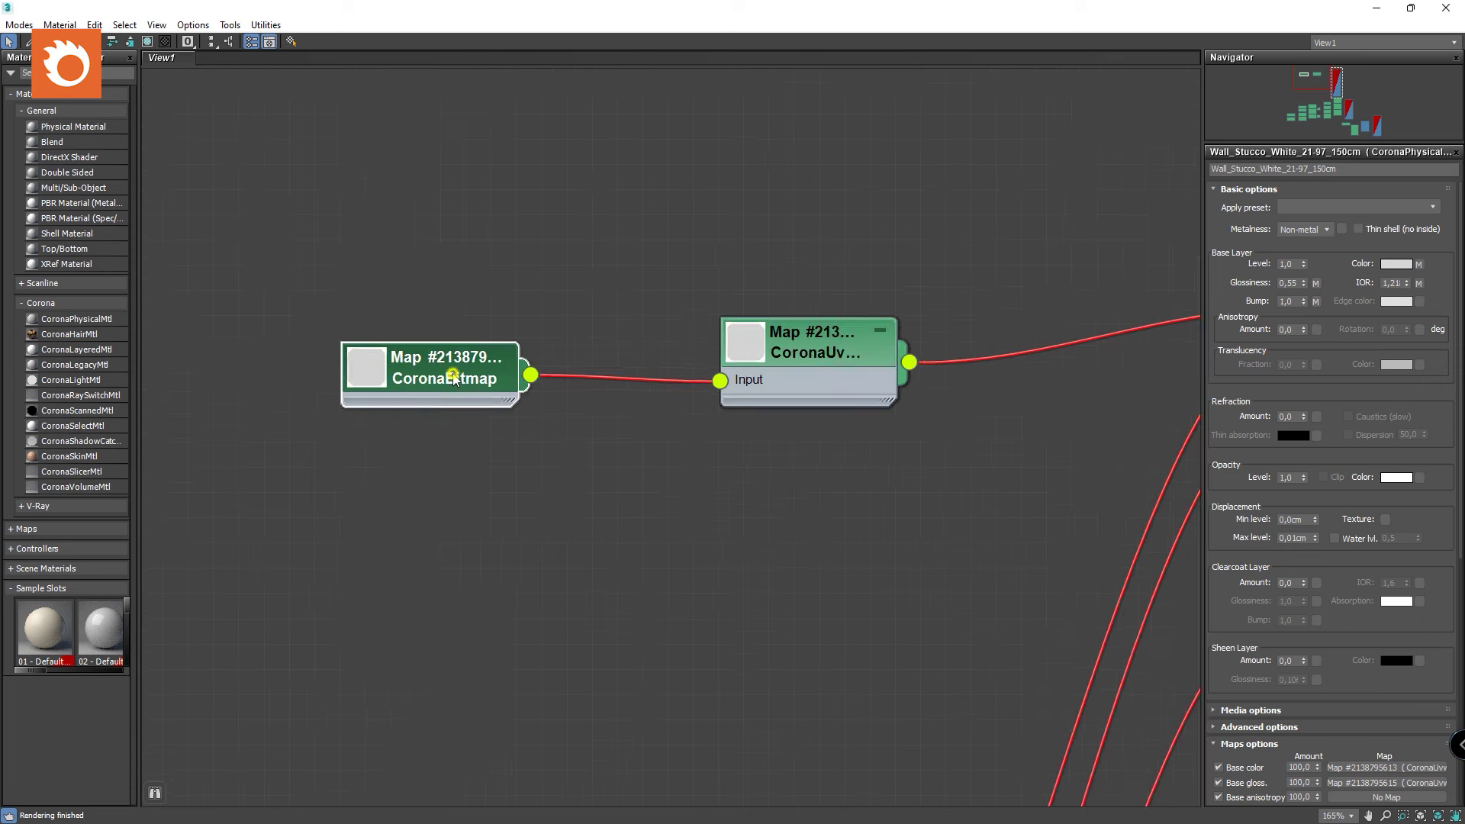
# Search for the CoronaColor map and add it above the stucco's base colour CoronaBitmap node.
pyautogui.click(458, 381)
pyautogui.click(113, 72)
pyautogui.write('coronac')
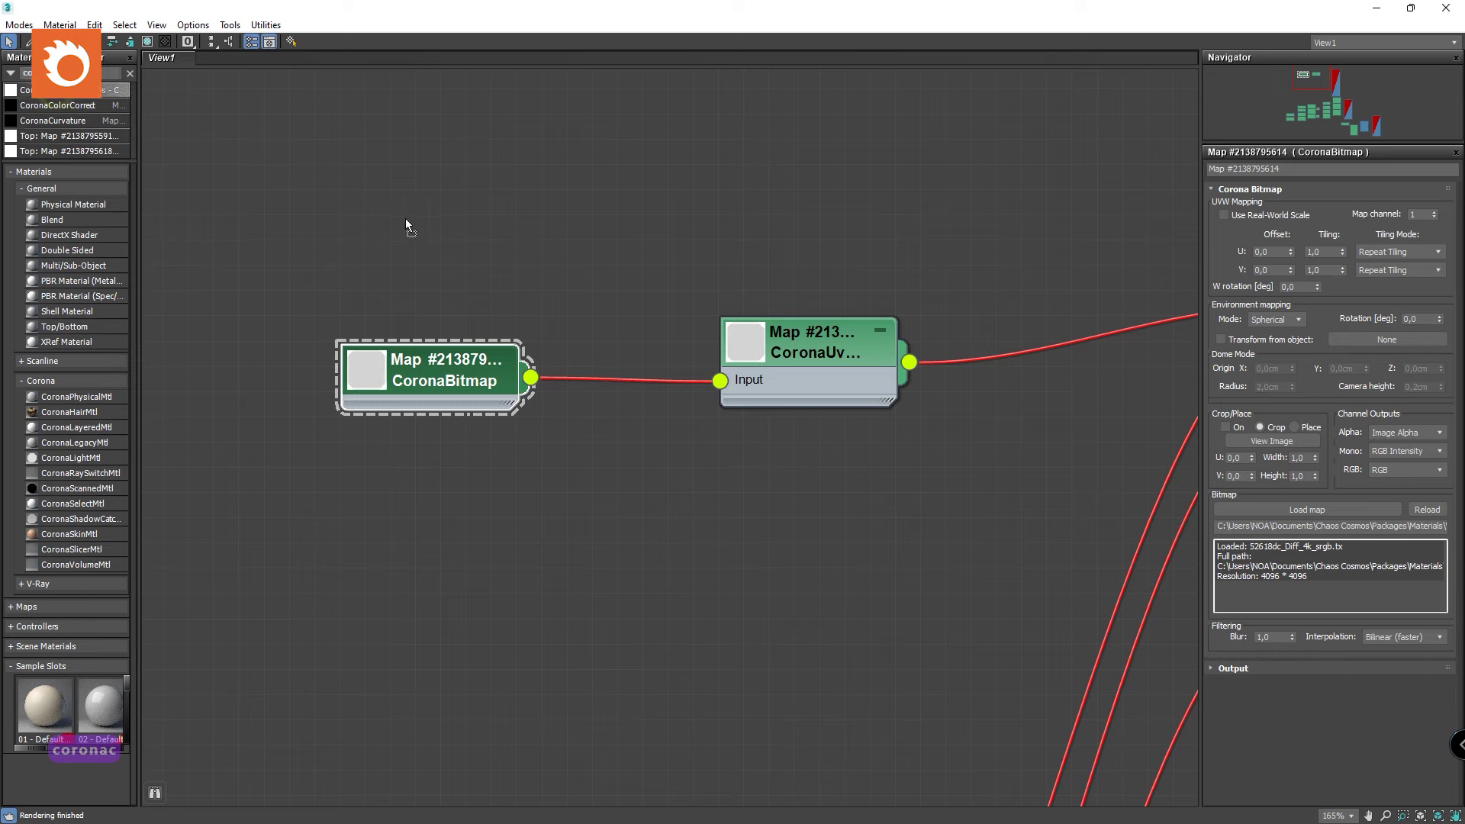
pyautogui.moveTo(405, 218); pyautogui.dragTo(432, 250)
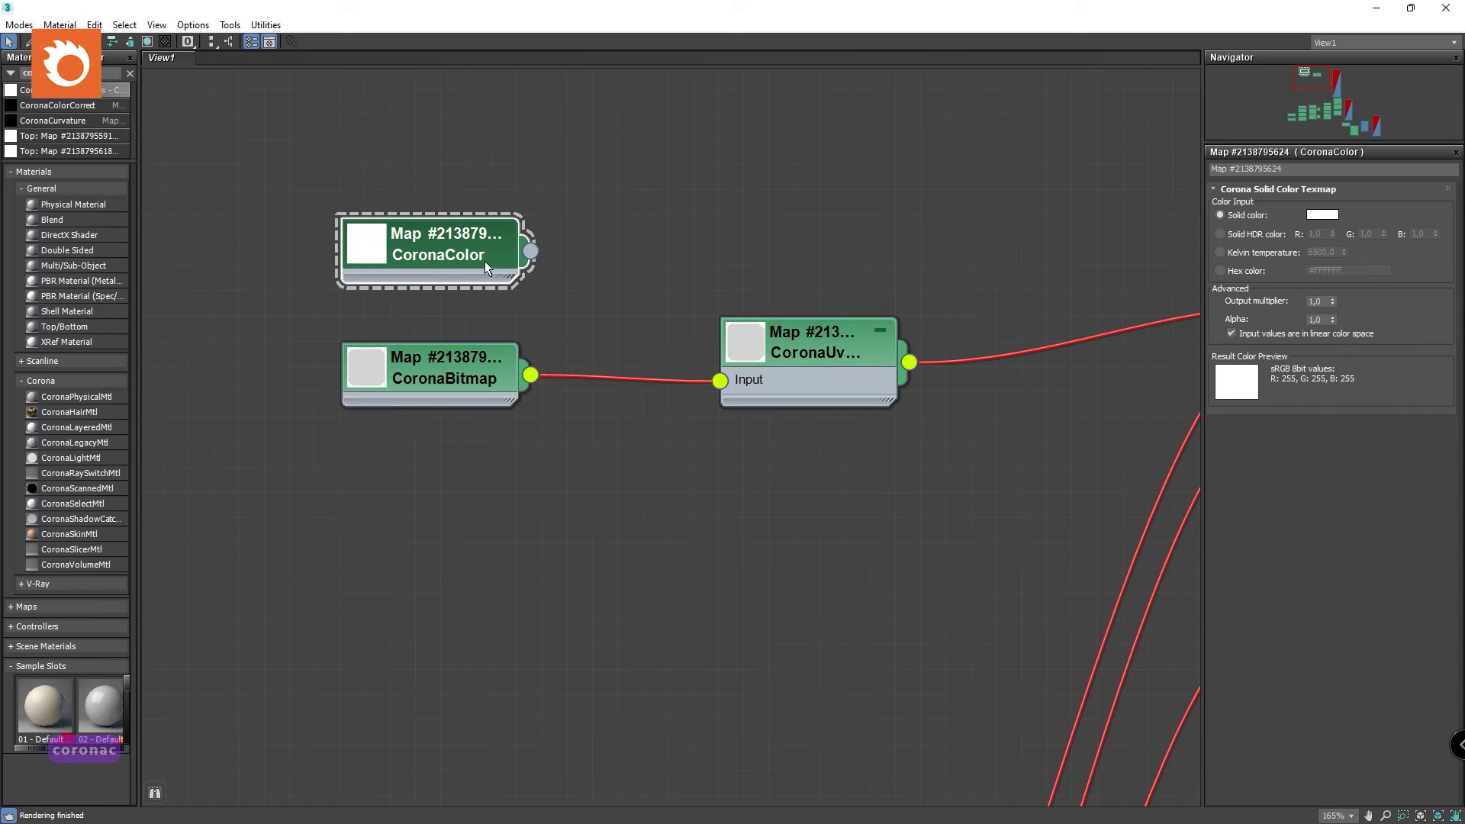
# Set the CoronaColor map's solid color to RGB 130, 124, 119 and connect it to the UVW map's input in place of the bitmap.
pyautogui.click(1322, 215)
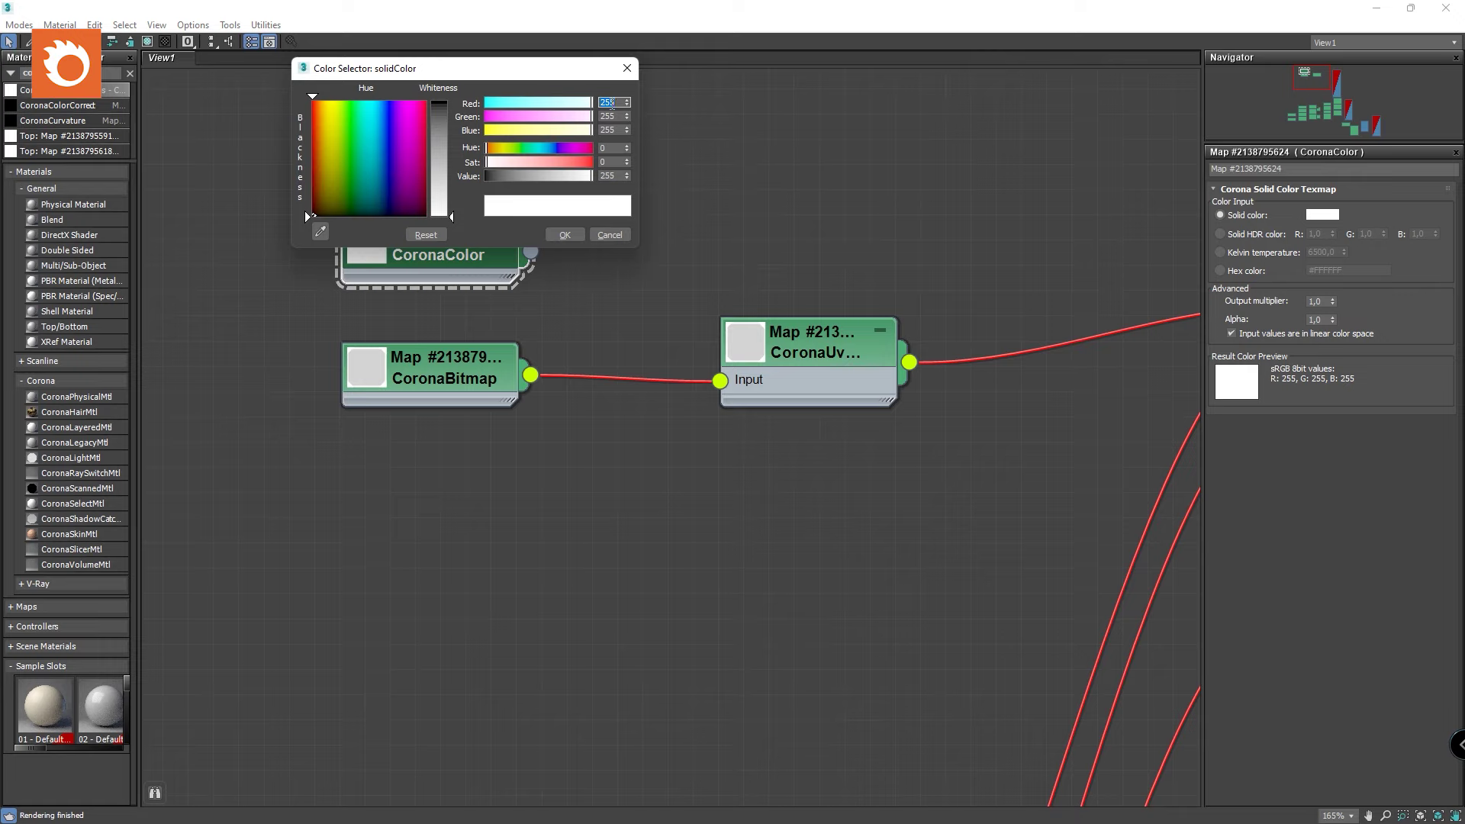
pyautogui.write('130')
pyautogui.press('Tab')
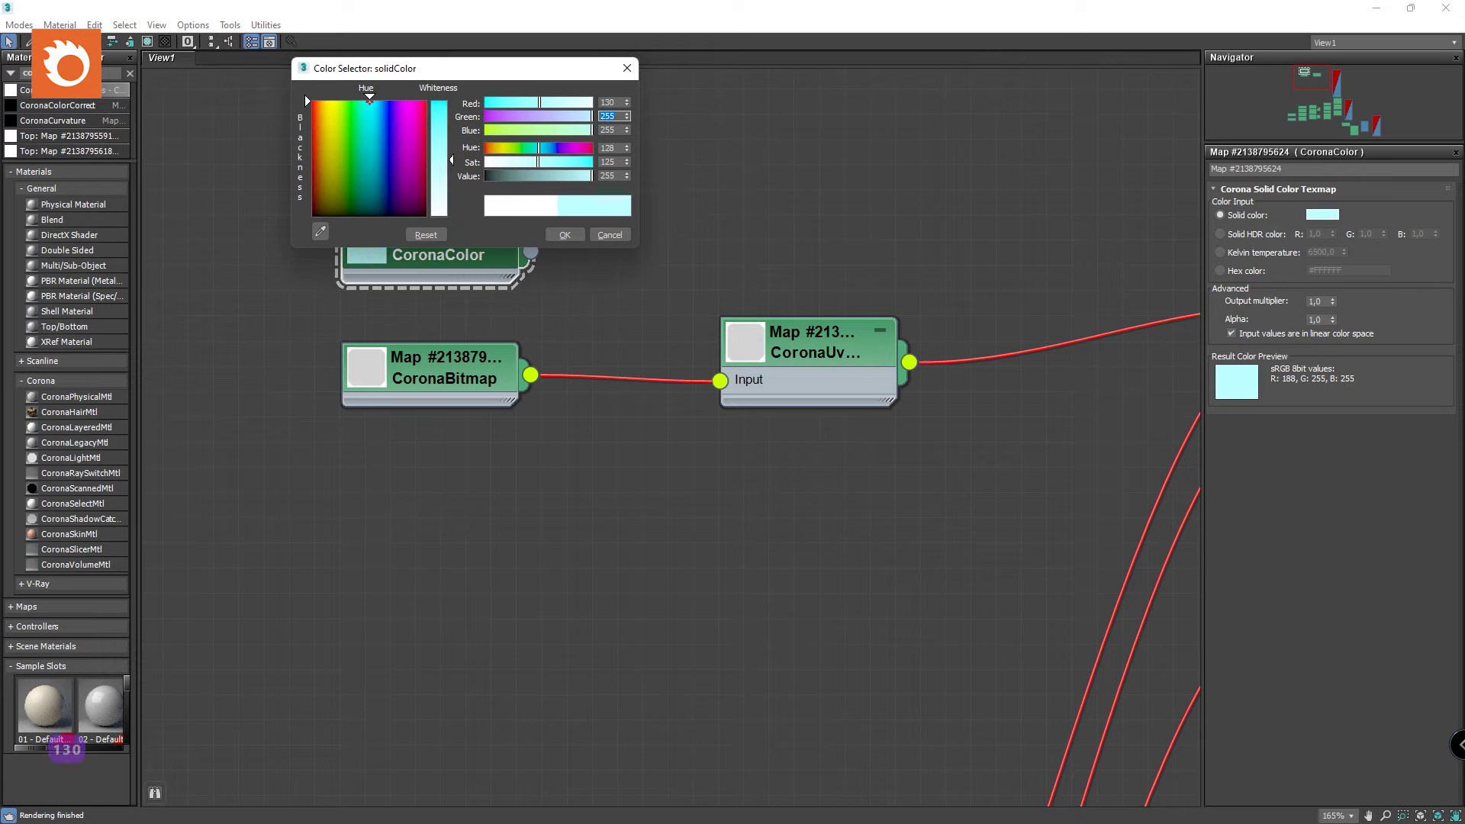
pyautogui.write('124')
pyautogui.press('Tab')
pyautogui.write('119')
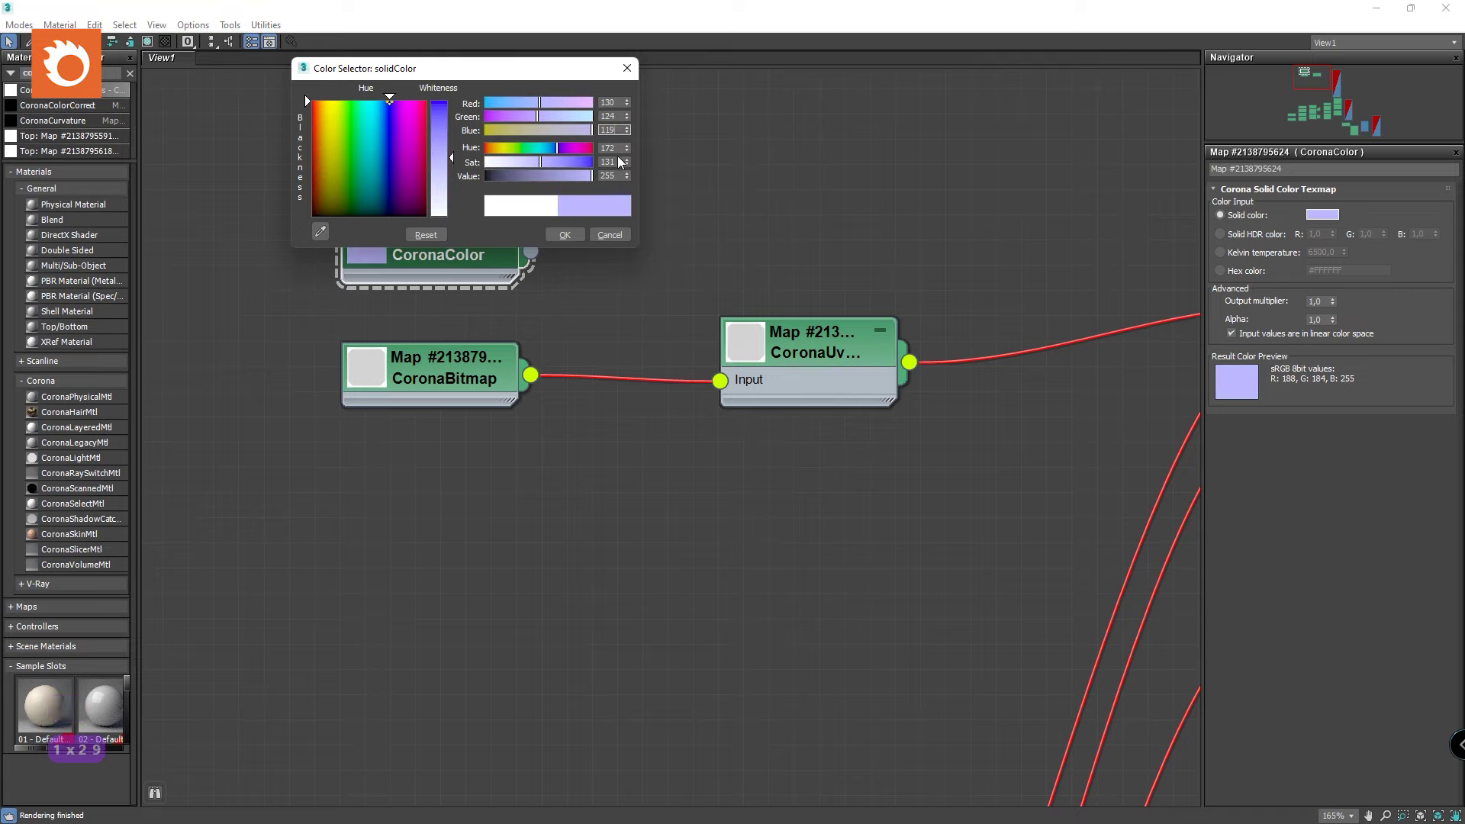
pyautogui.press('Tab')
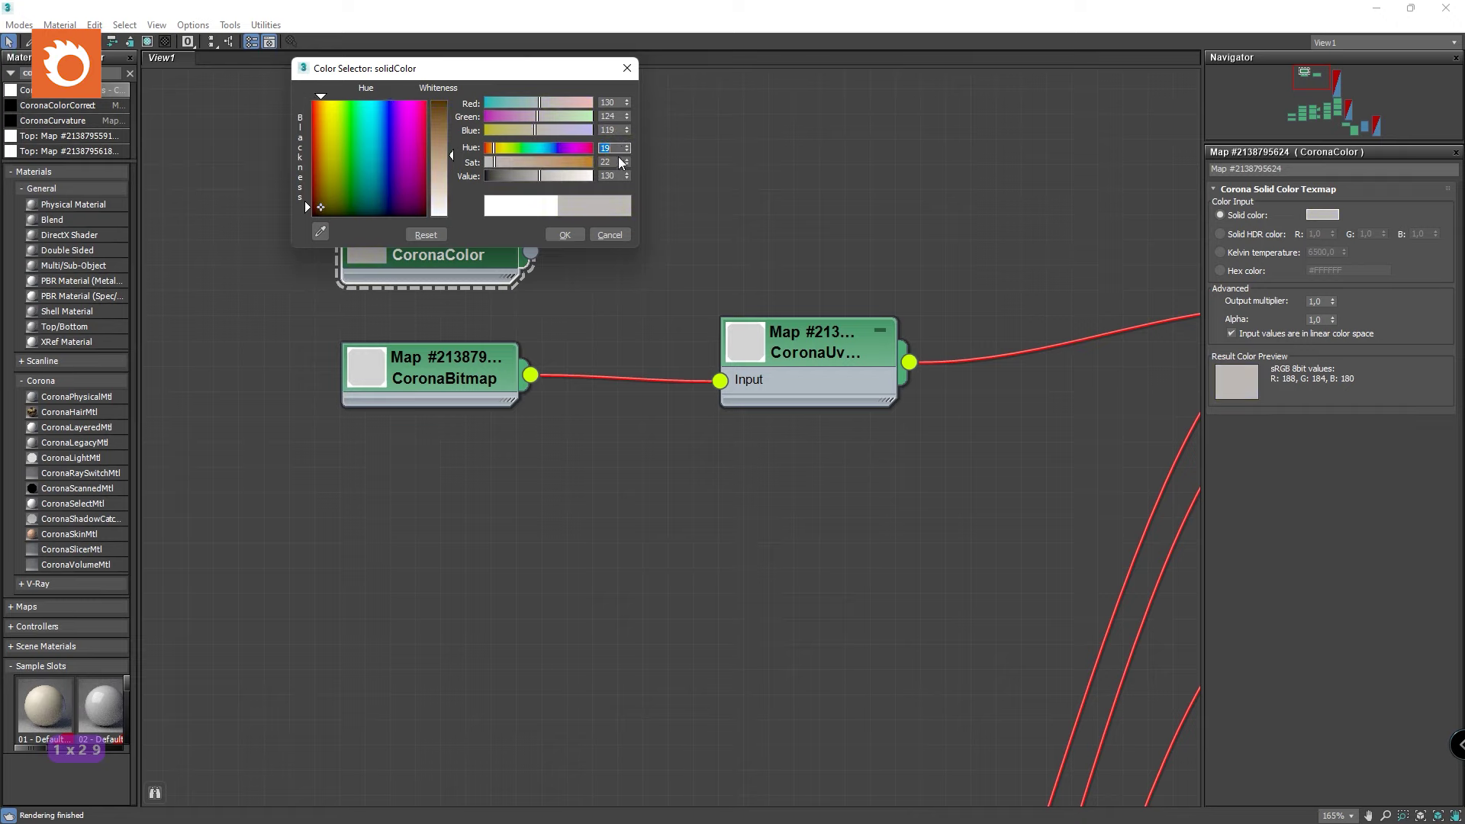
pyautogui.click(566, 234)
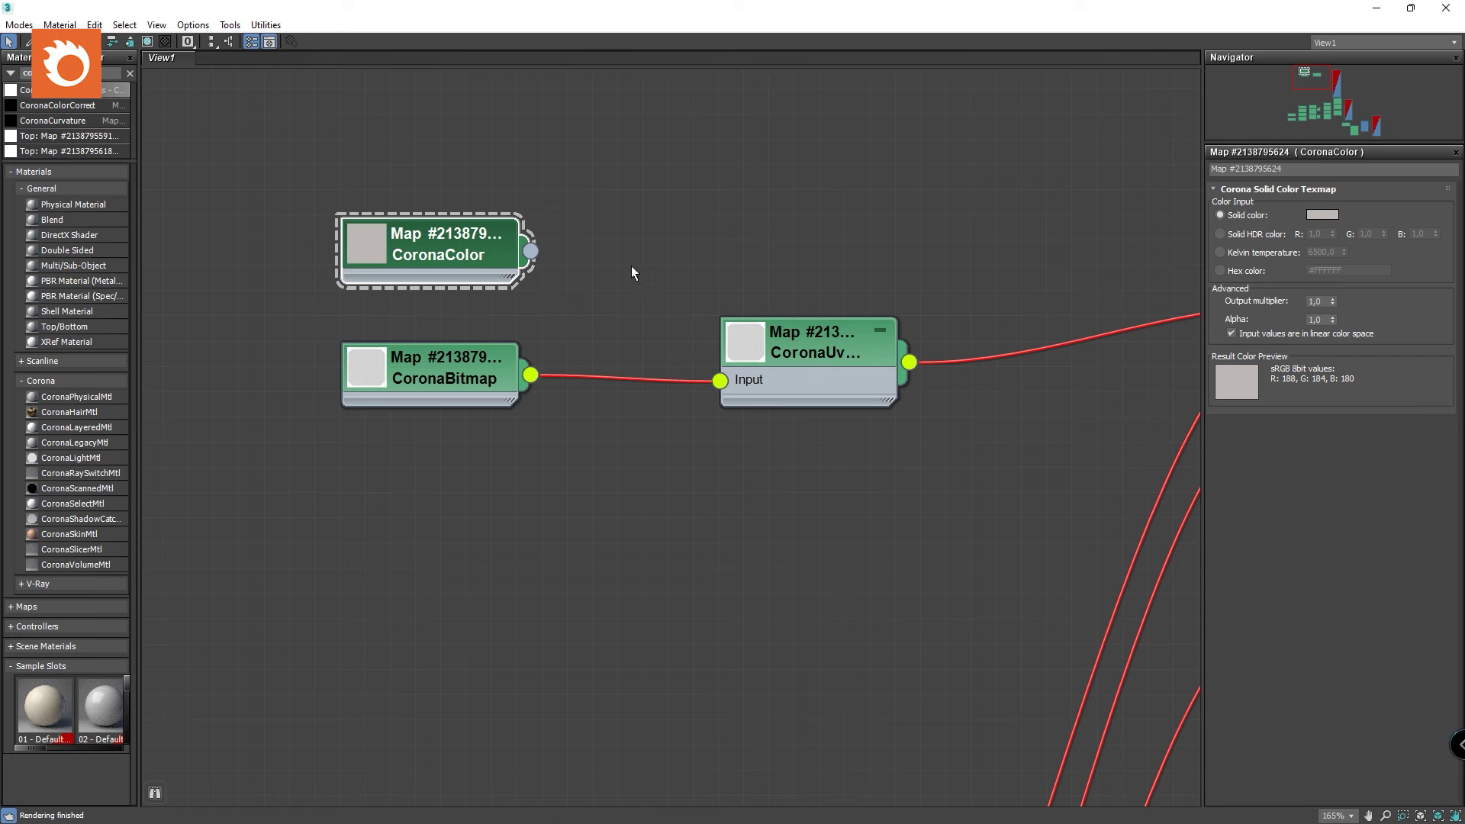
pyautogui.moveTo(530, 252); pyautogui.dragTo(731, 382)
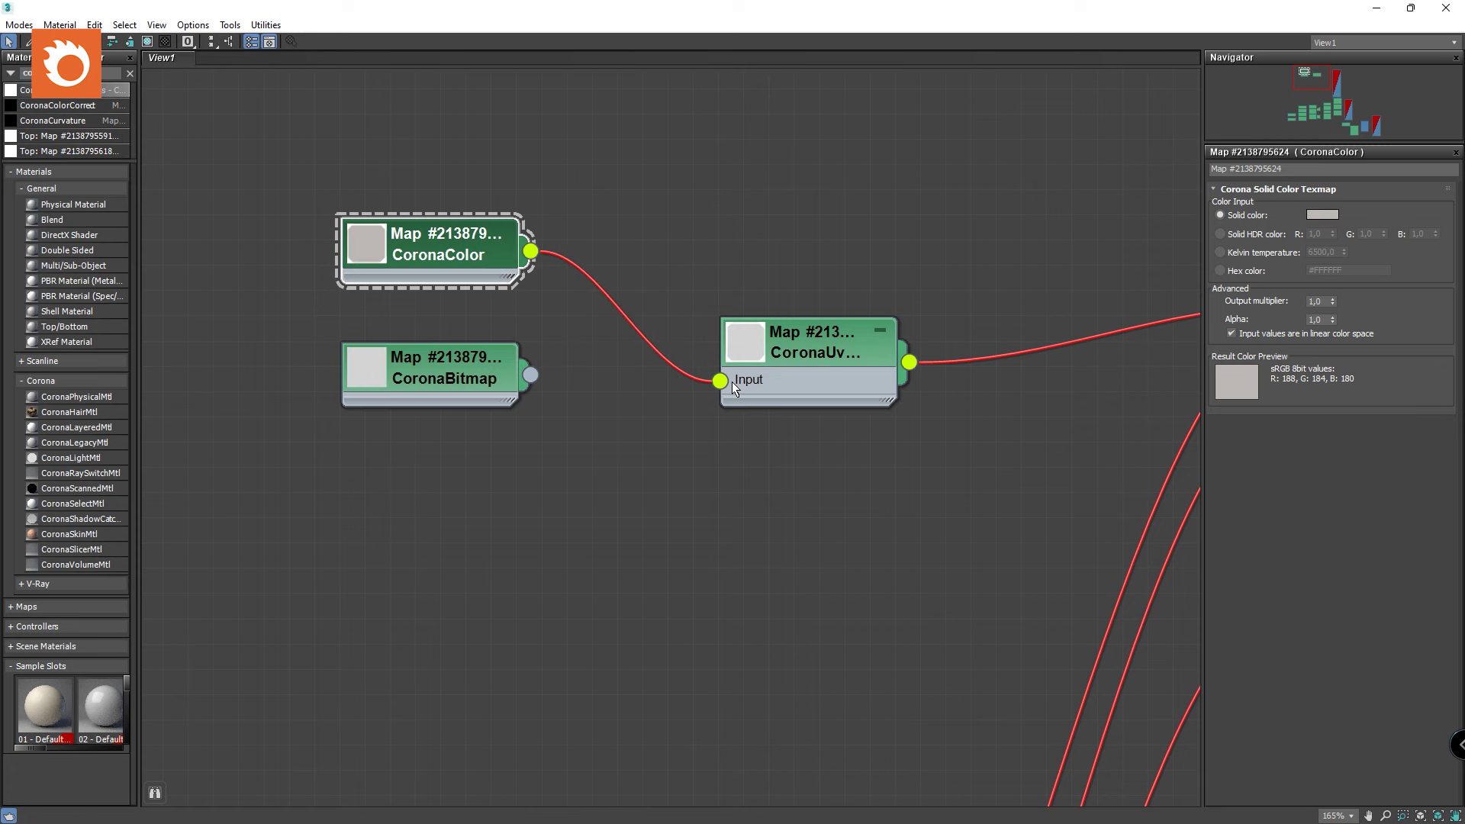
pyautogui.click(612, 424)
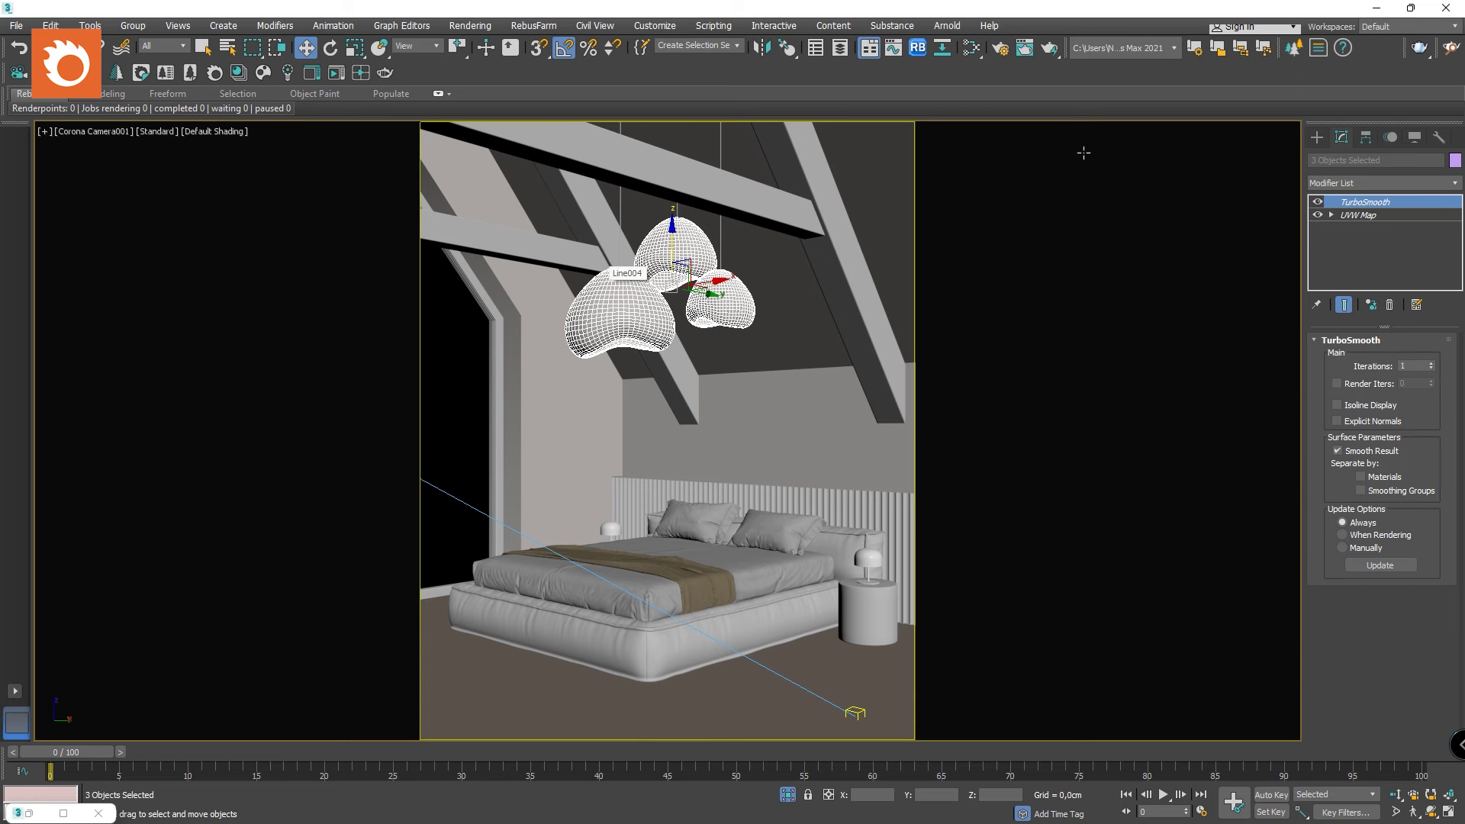
# Run an interactive render to check the recoloured stucco walls, and close the frame buffer.
pyautogui.click(1000, 47)
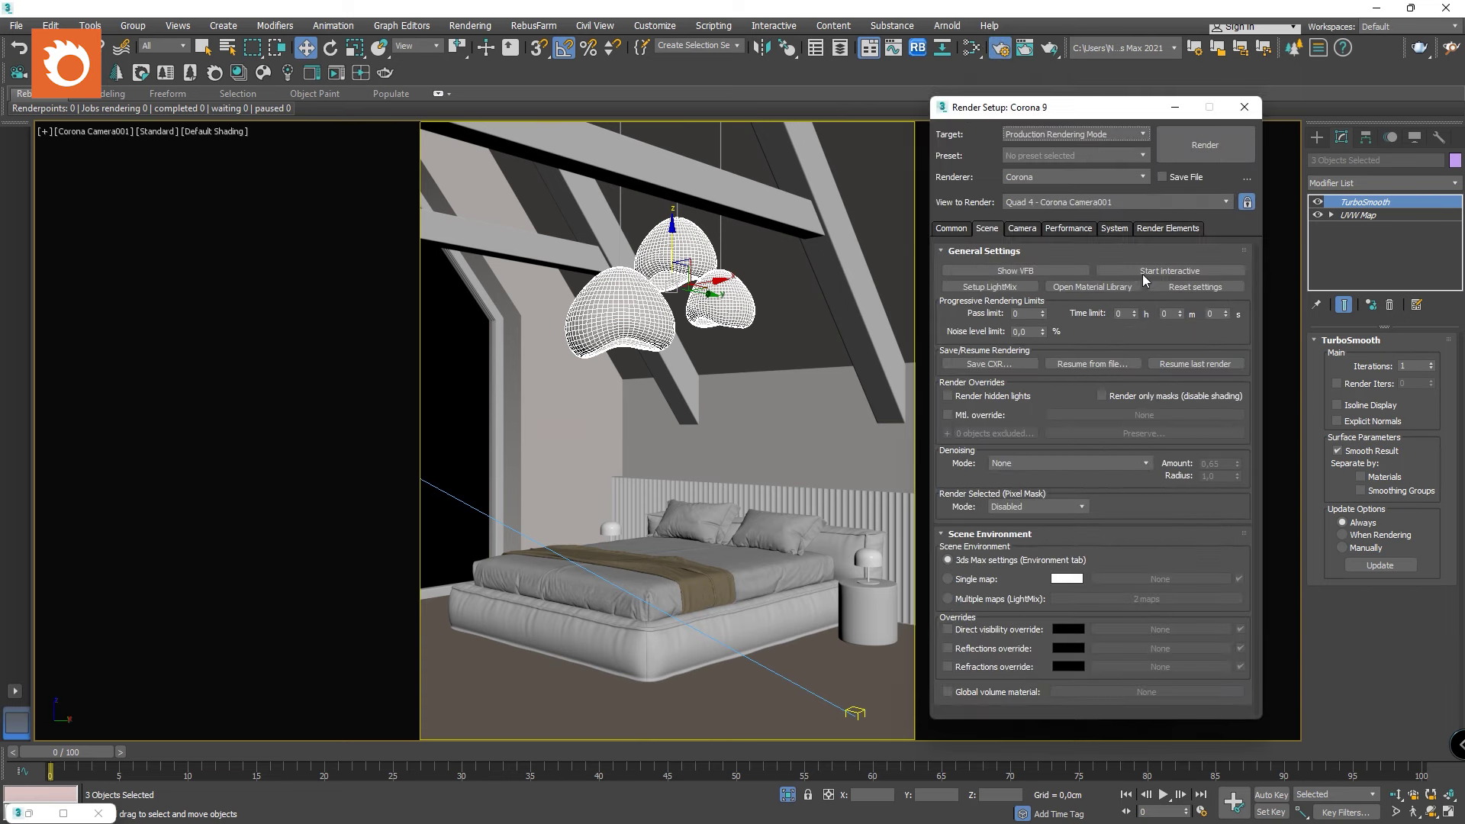
pyautogui.click(1142, 272)
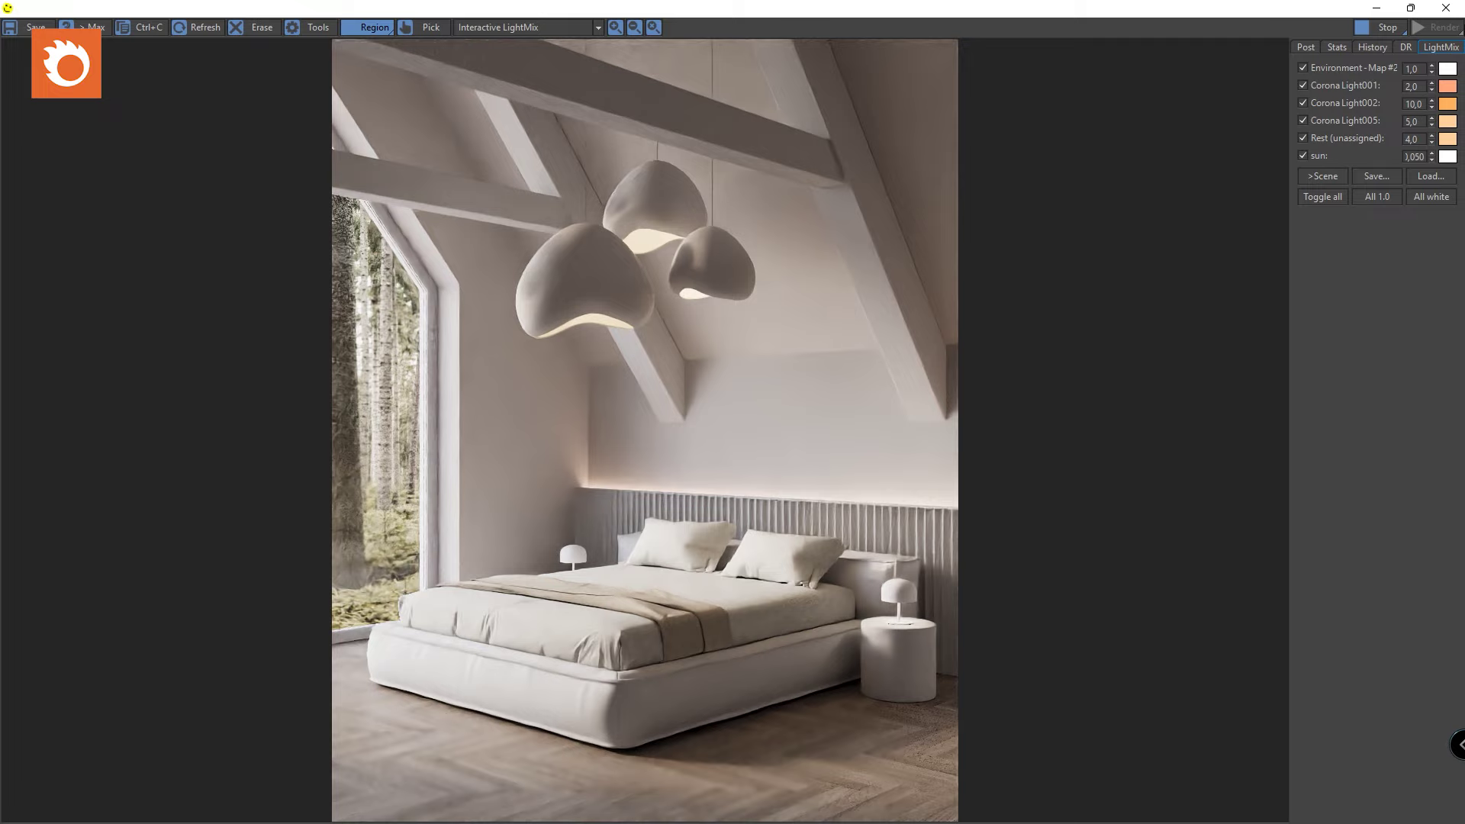
pyautogui.click(1444, 7)
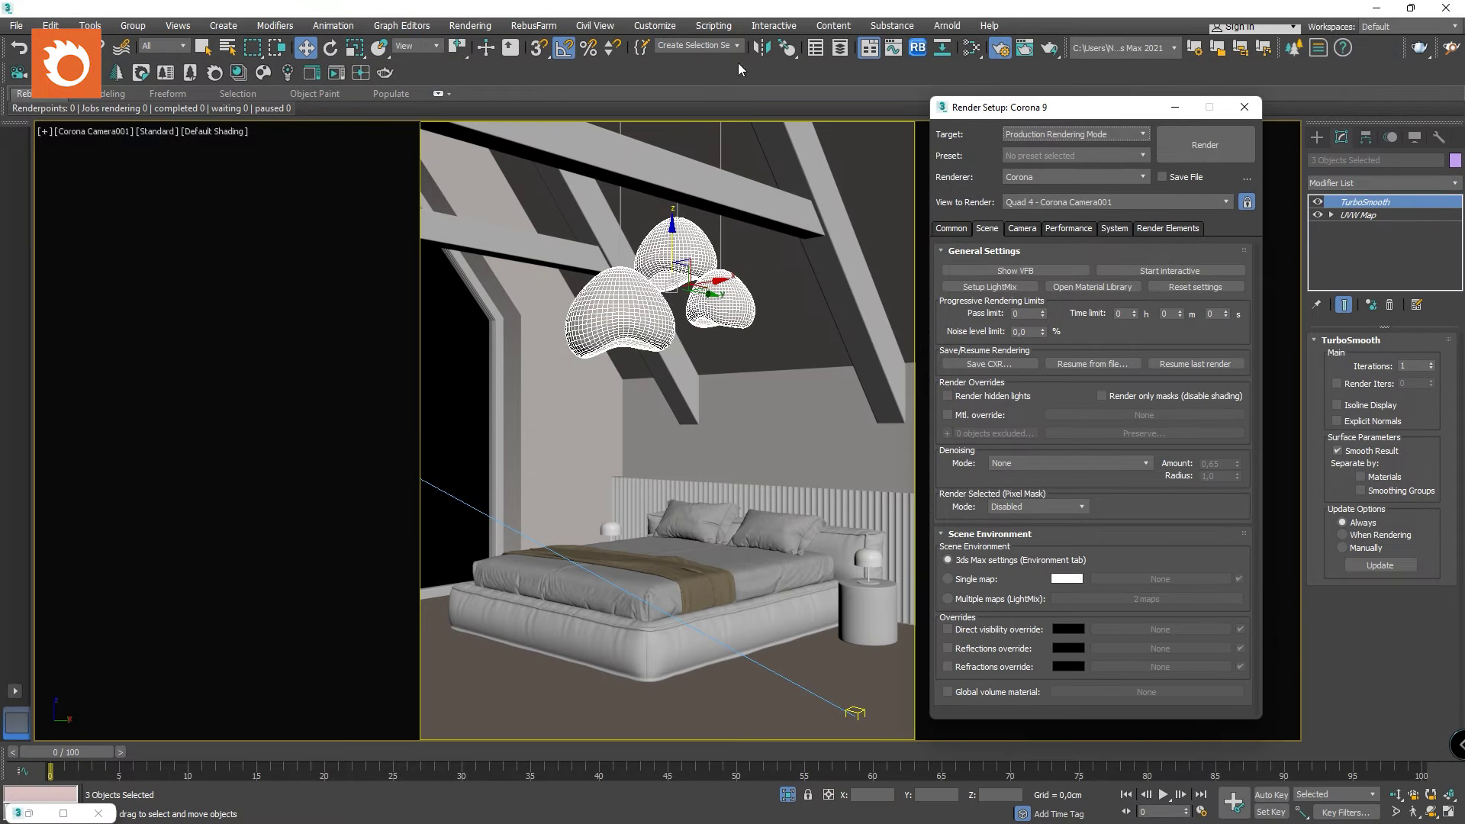
# Find Sandstone in the Corona Material Library's Stone category and load its node tree into the Slate Material Editor above the stucco nodes.
pyautogui.click(239, 72)
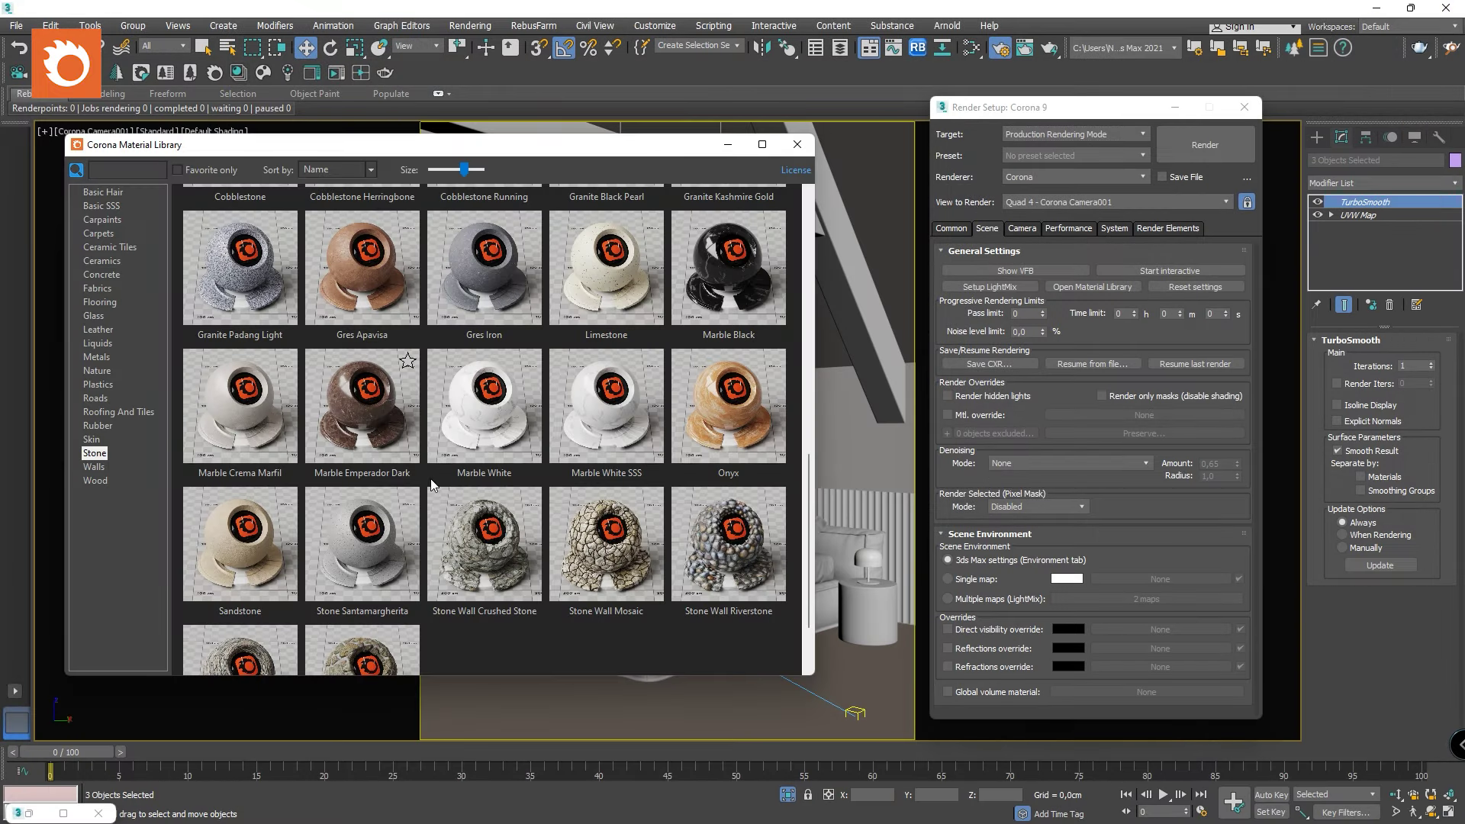
pyautogui.scroll(-1, 442, 446)
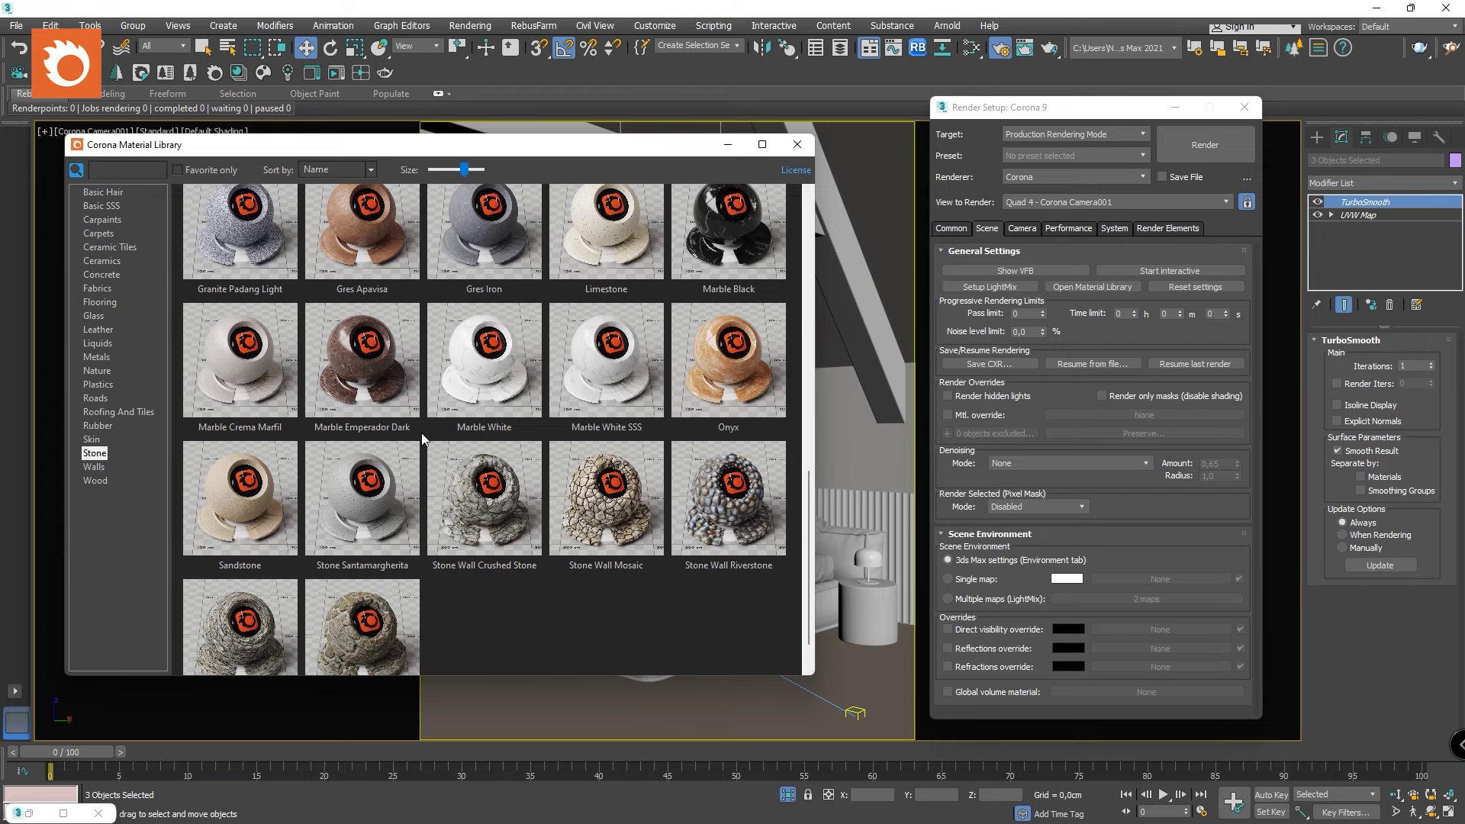
pyautogui.scroll(1, 422, 432)
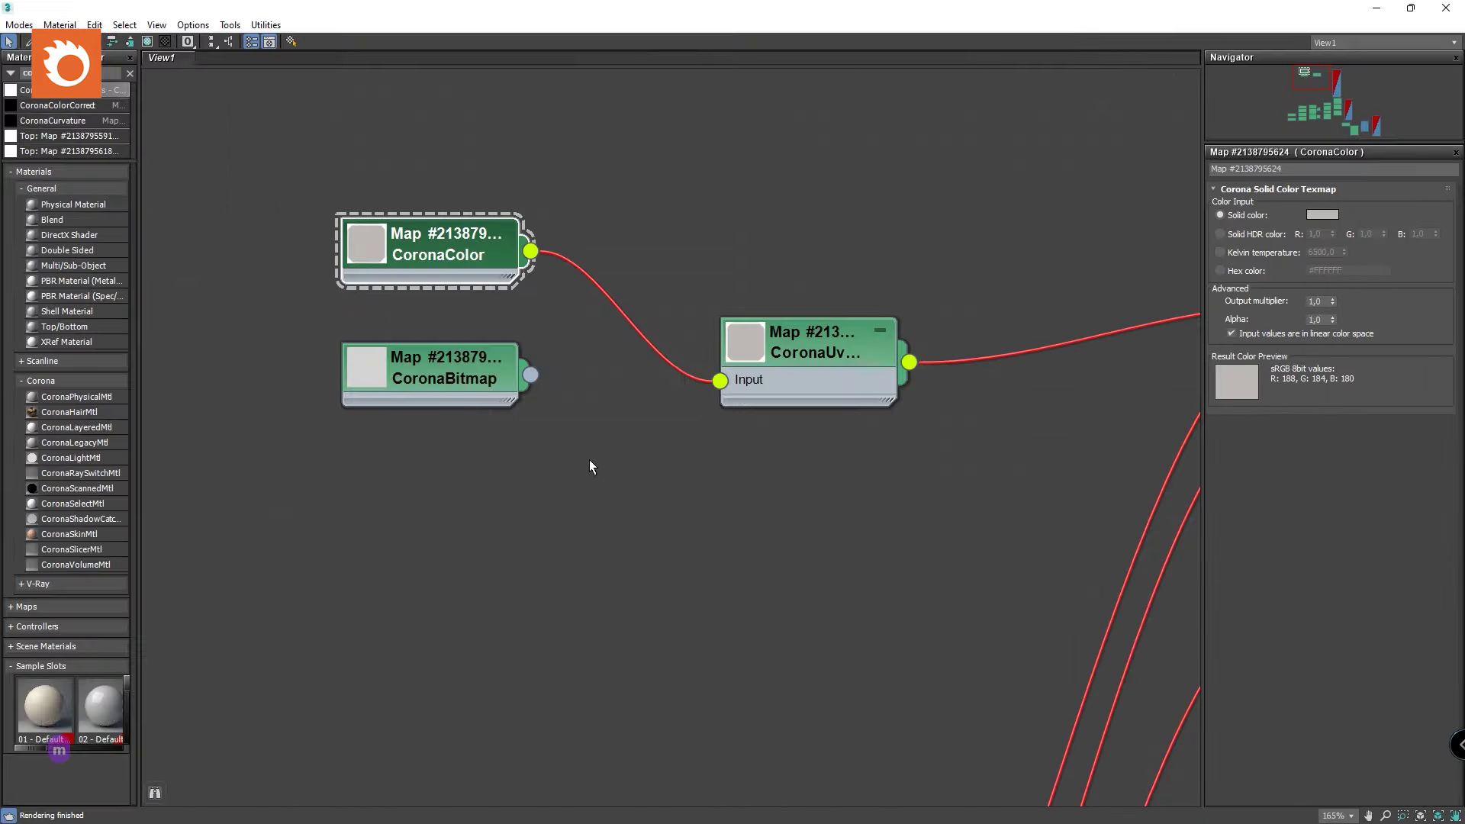
pyautogui.scroll(-5, 589, 460)
pyautogui.scroll(2, 940, 596)
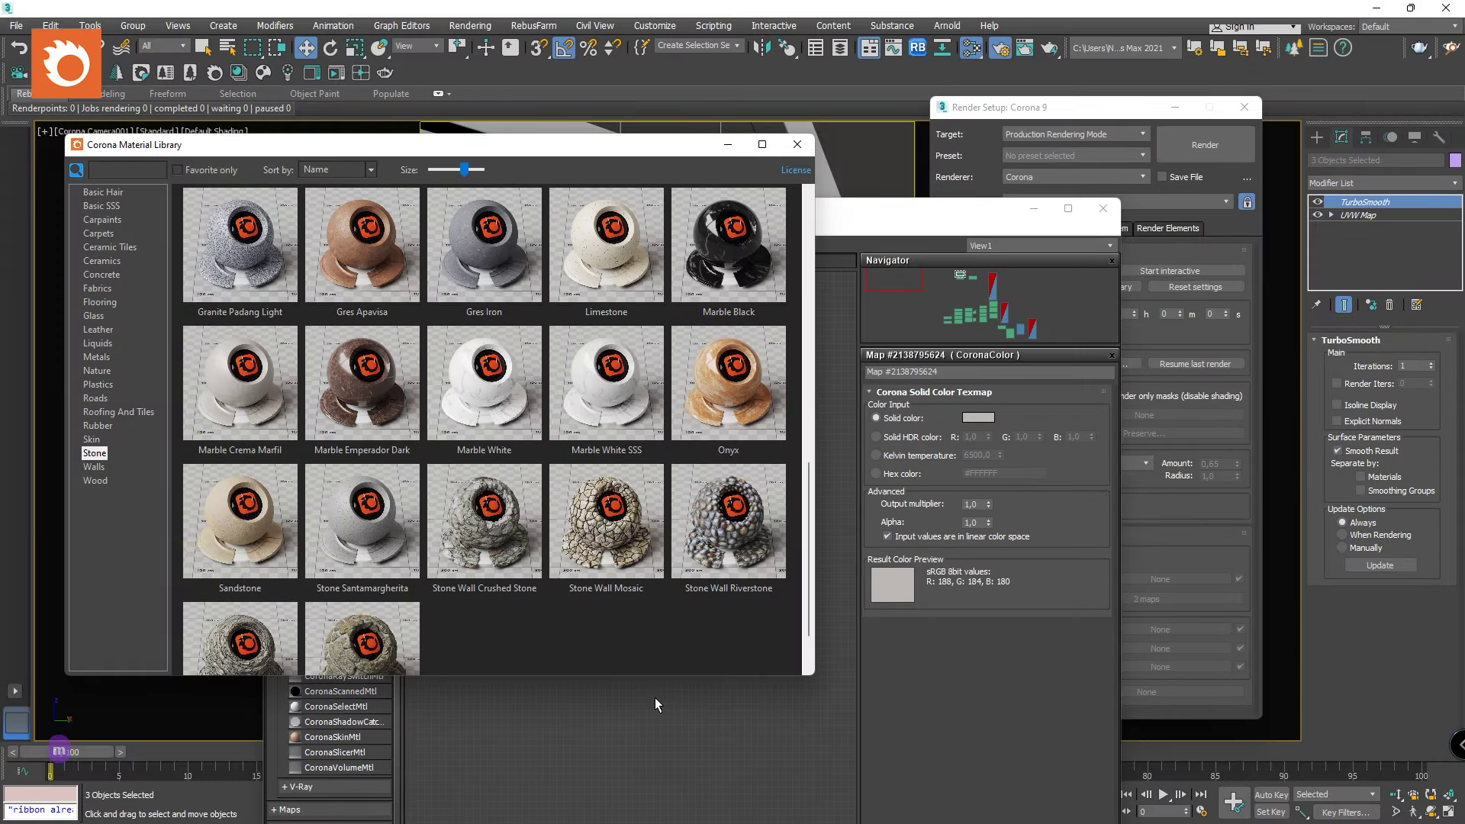
pyautogui.click(659, 703)
pyautogui.click(1068, 209)
pyautogui.moveTo(596, 386); pyautogui.dragTo(229, 678)
pyautogui.moveTo(478, 451); pyautogui.dragTo(1143, 306)
pyautogui.moveTo(1050, 377); pyautogui.dragTo(740, 473, button='middle')
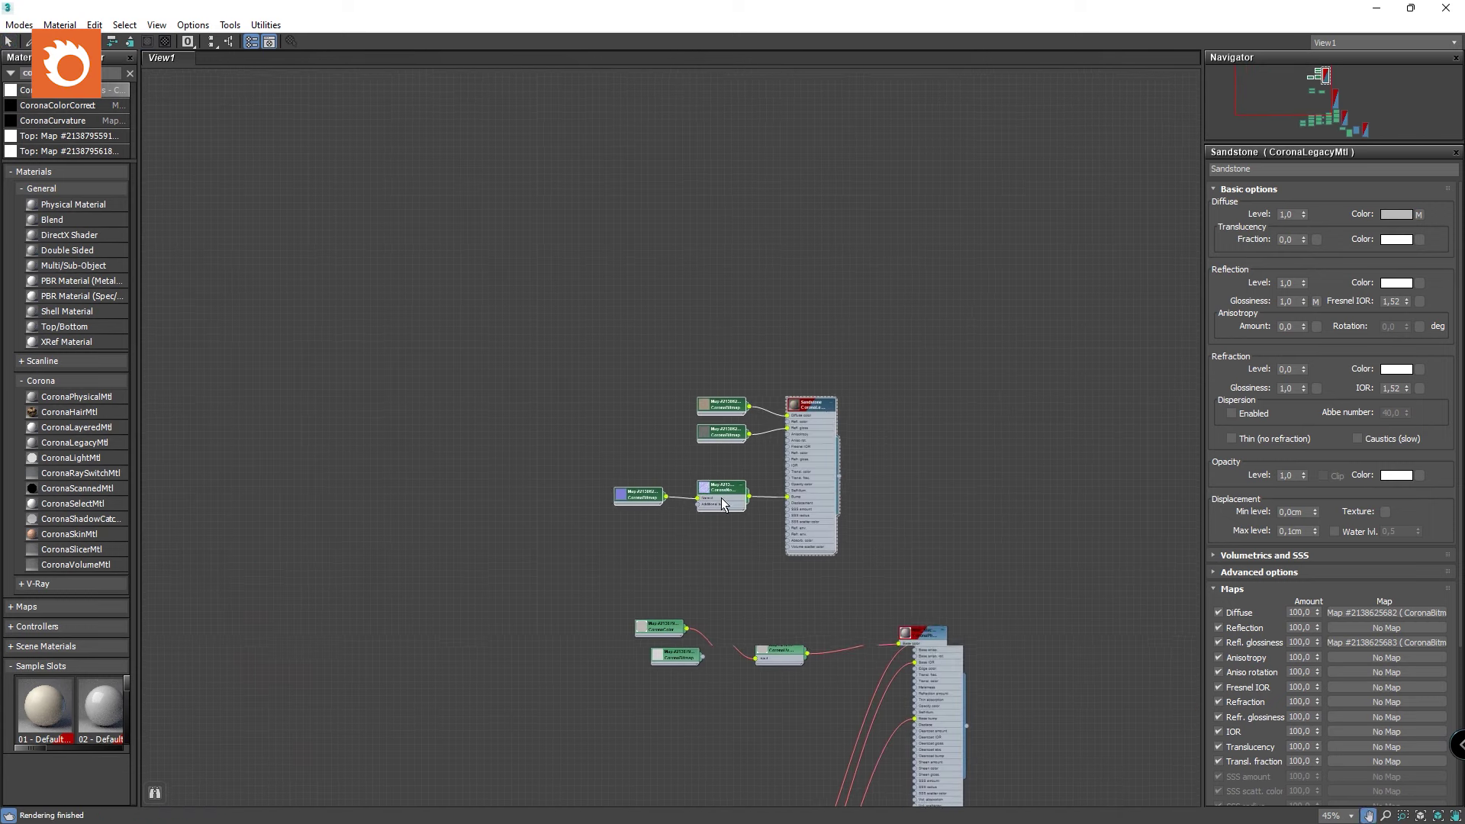
pyautogui.scroll(3, 789, 523)
# Connect the CoronaColor map to the Sandstone material's Diffuse color, enlarge its preview, and close the editor and material library.
pyautogui.moveTo(639, 691); pyautogui.dragTo(811, 324)
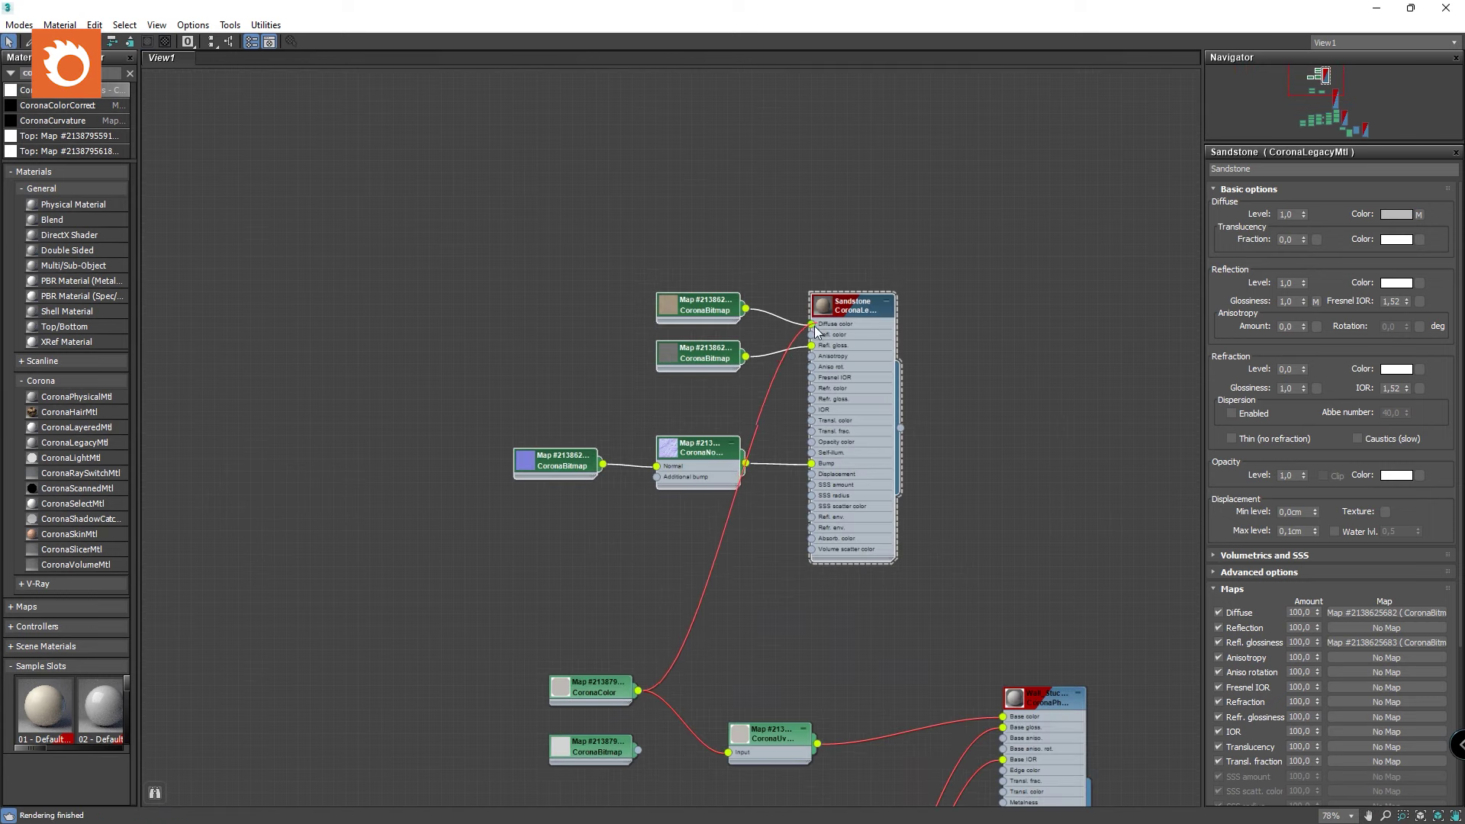
pyautogui.doubleClick(822, 307)
pyautogui.scroll(5, 862, 336)
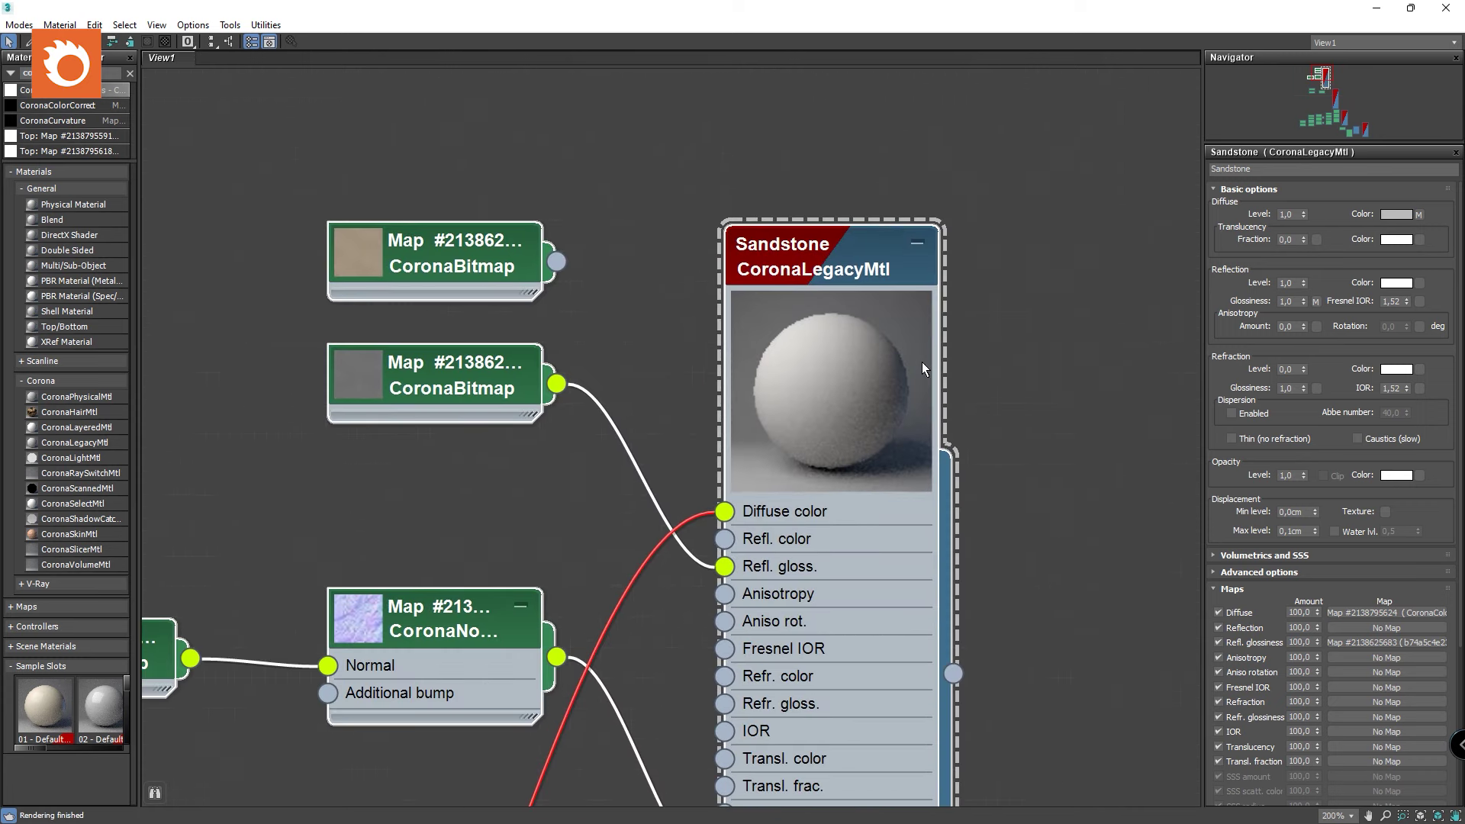
pyautogui.click(1457, 8)
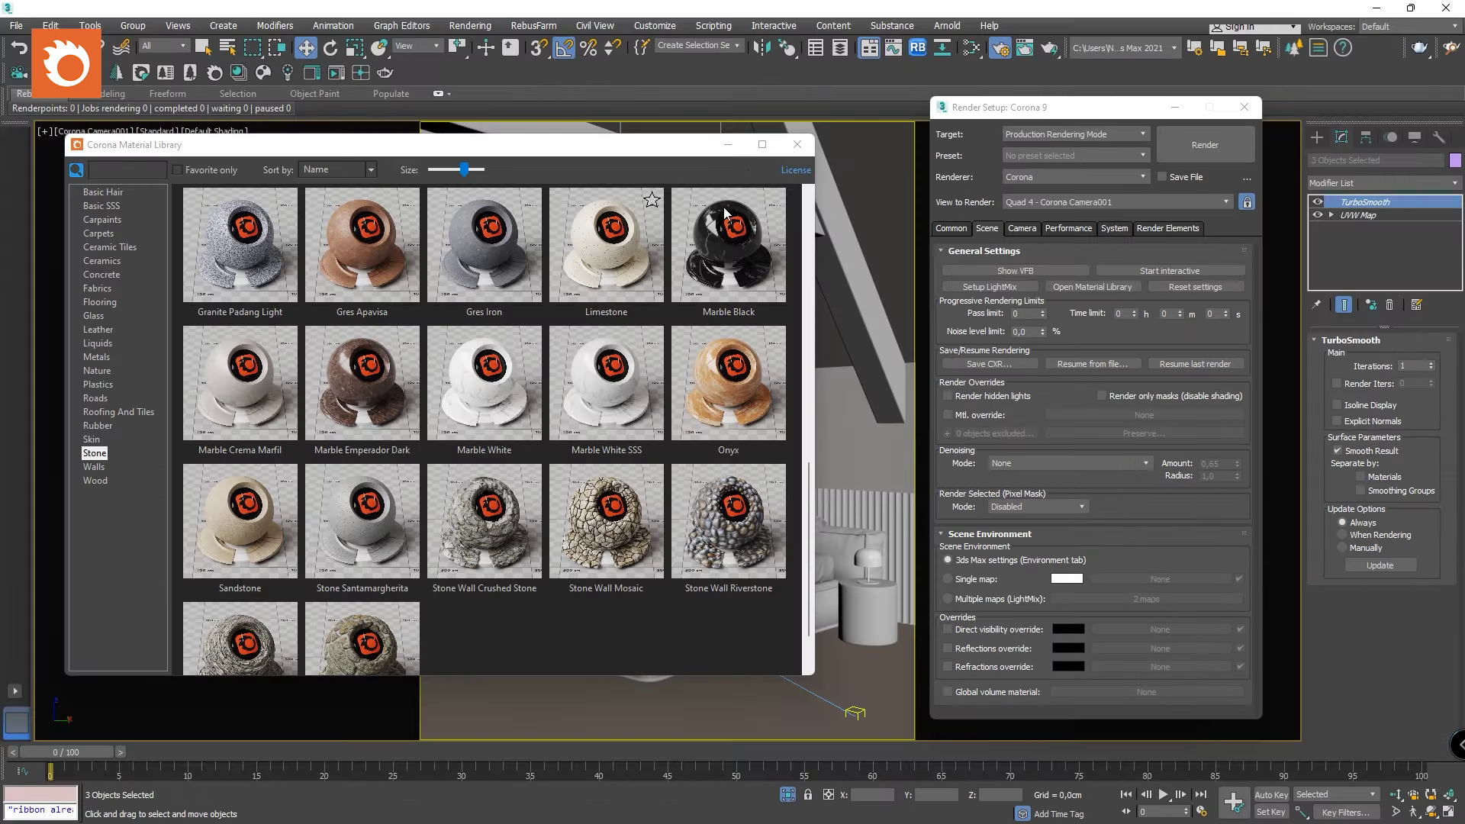
pyautogui.click(794, 141)
# Turn off fast preview denoise during render in Corona's interactive rendering settings and return to the scene render settings.
pyautogui.click(1068, 229)
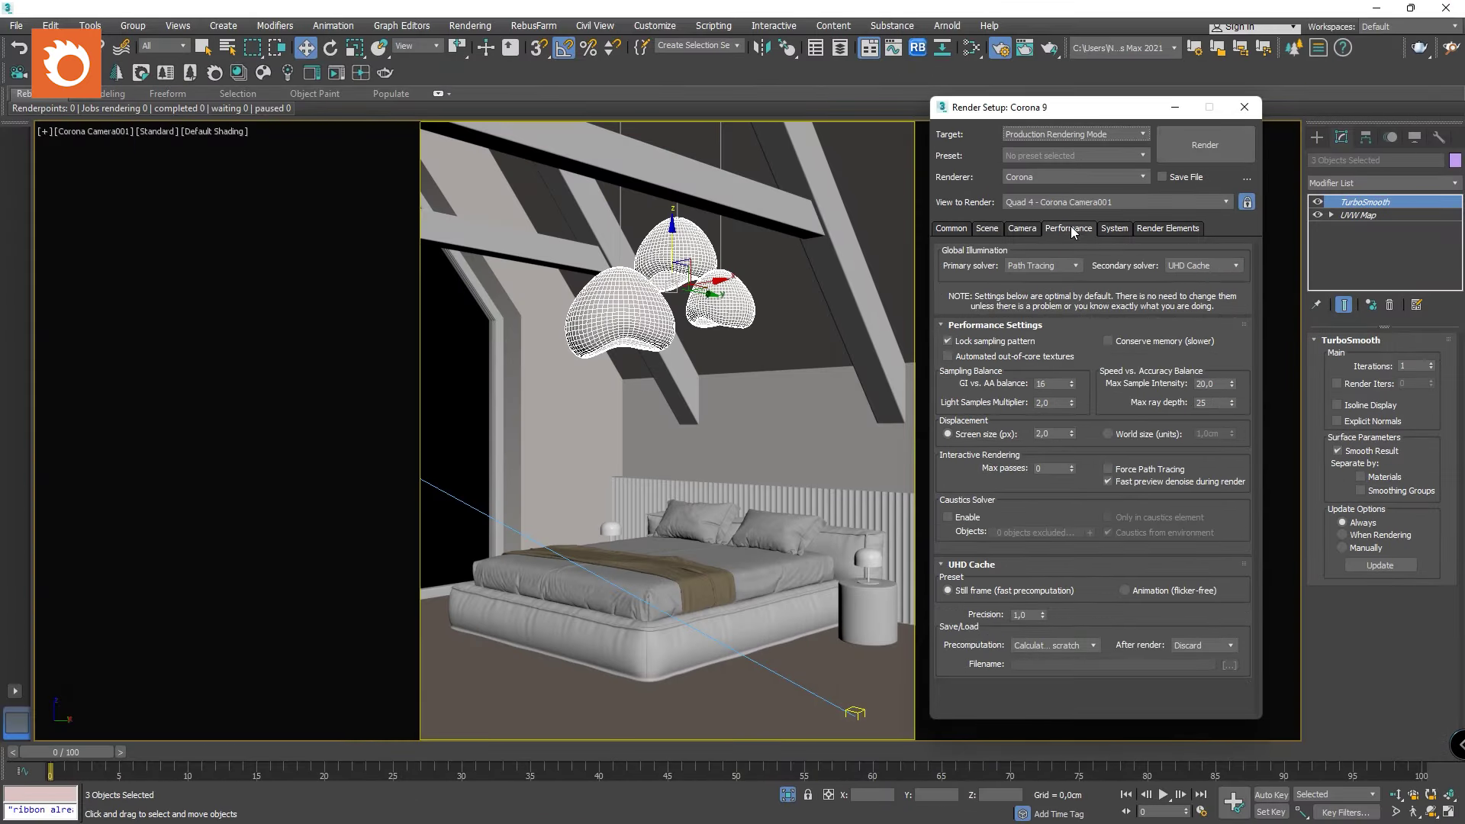
pyautogui.click(1108, 482)
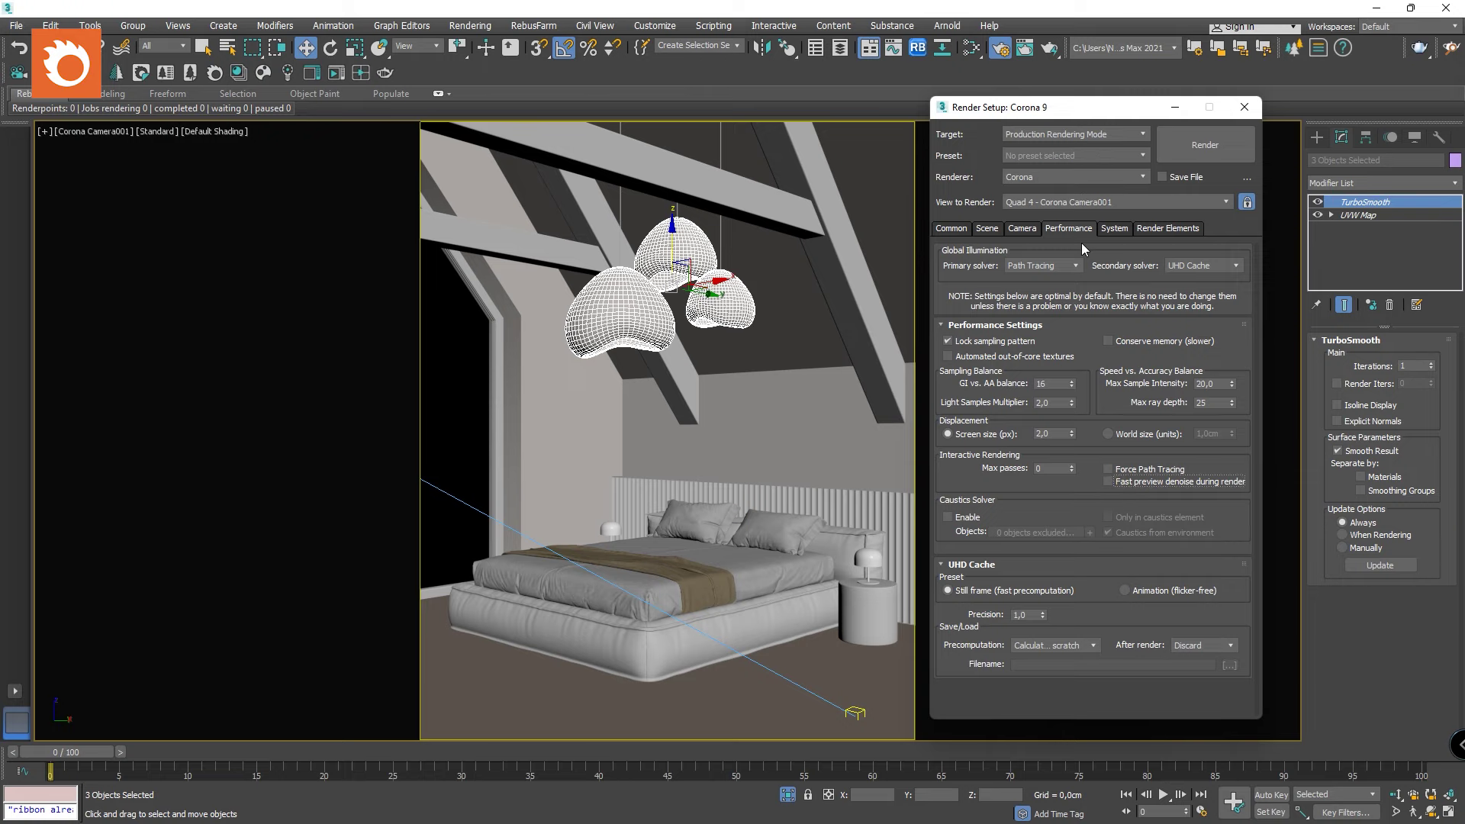
pyautogui.click(986, 230)
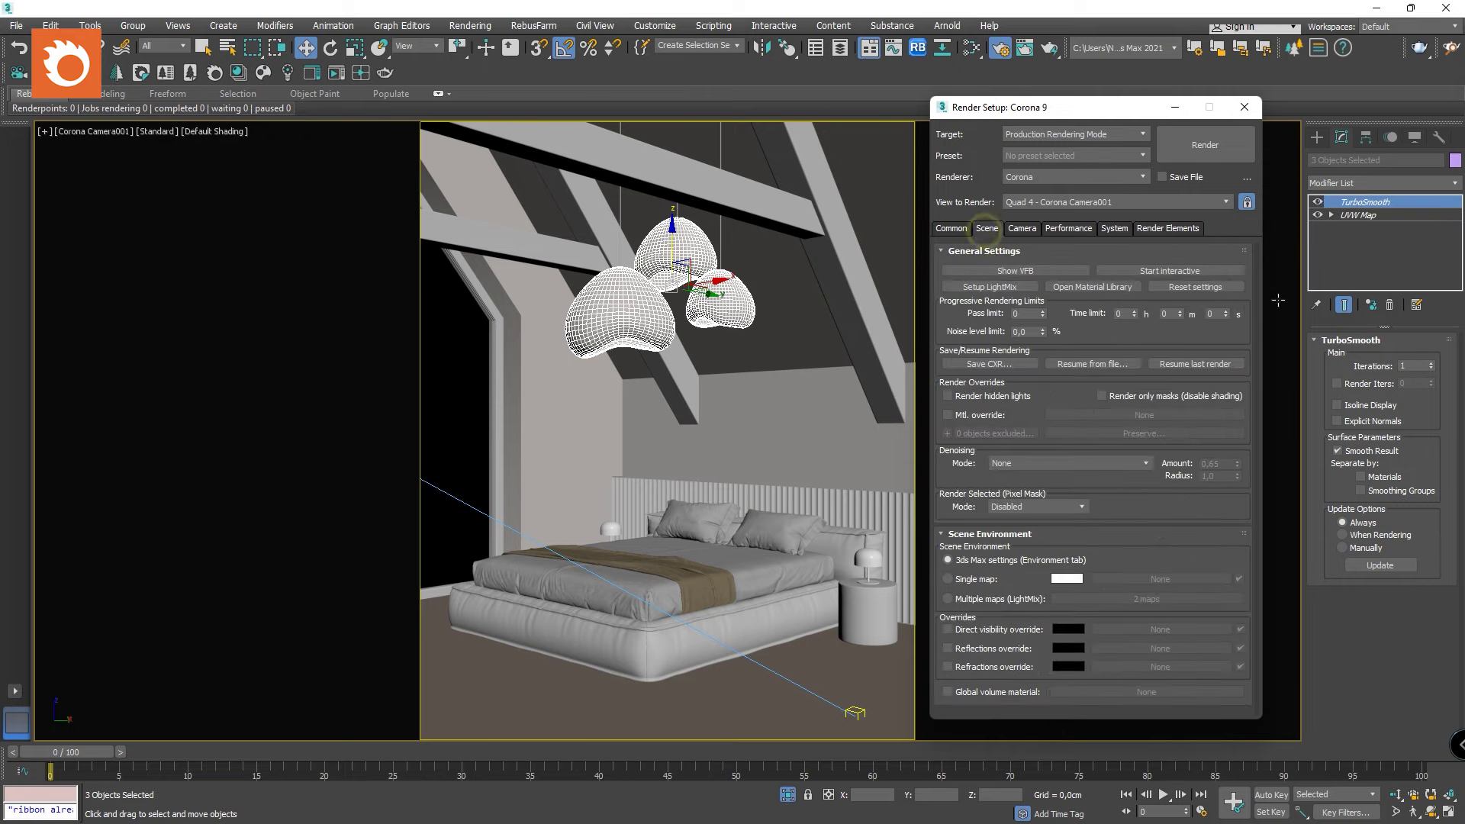
# Run an interactive render, examine the large pendant lamp in a render region, and clear the region before closing the render windows.
pyautogui.click(1216, 271)
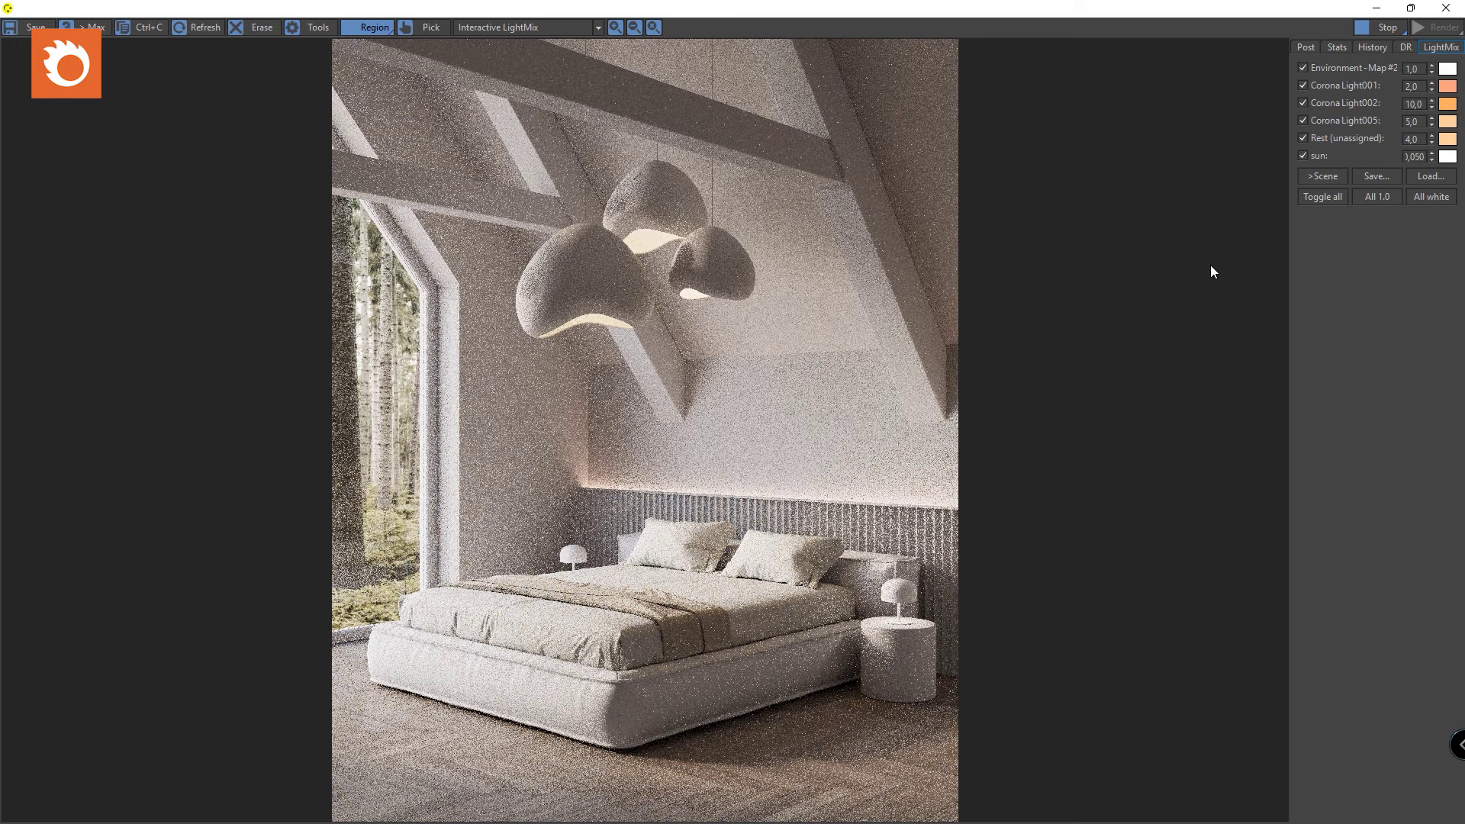
pyautogui.scroll(3, 476, 202)
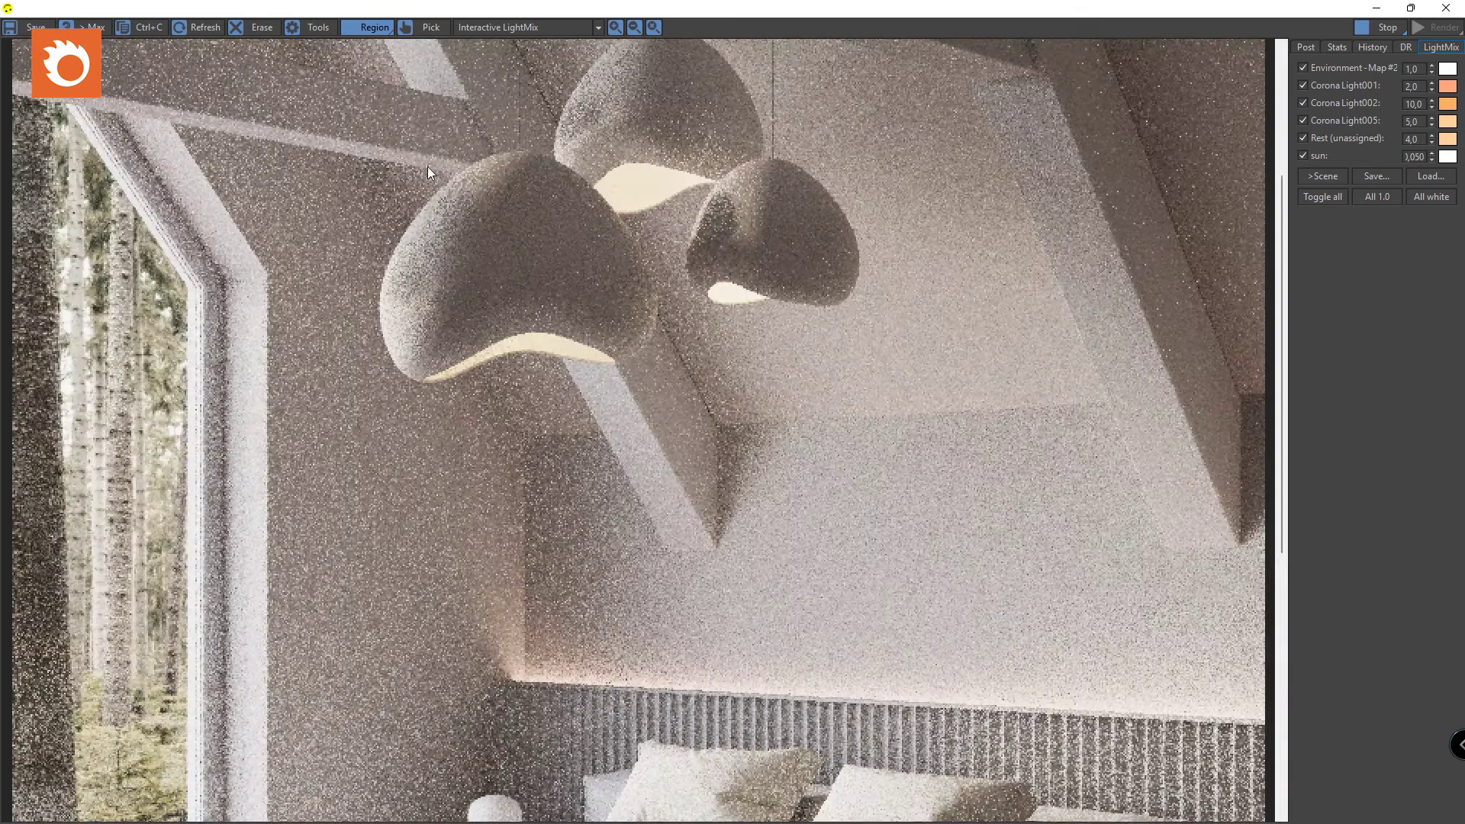
pyautogui.moveTo(344, 105); pyautogui.dragTo(719, 424)
pyautogui.scroll(3, 543, 291)
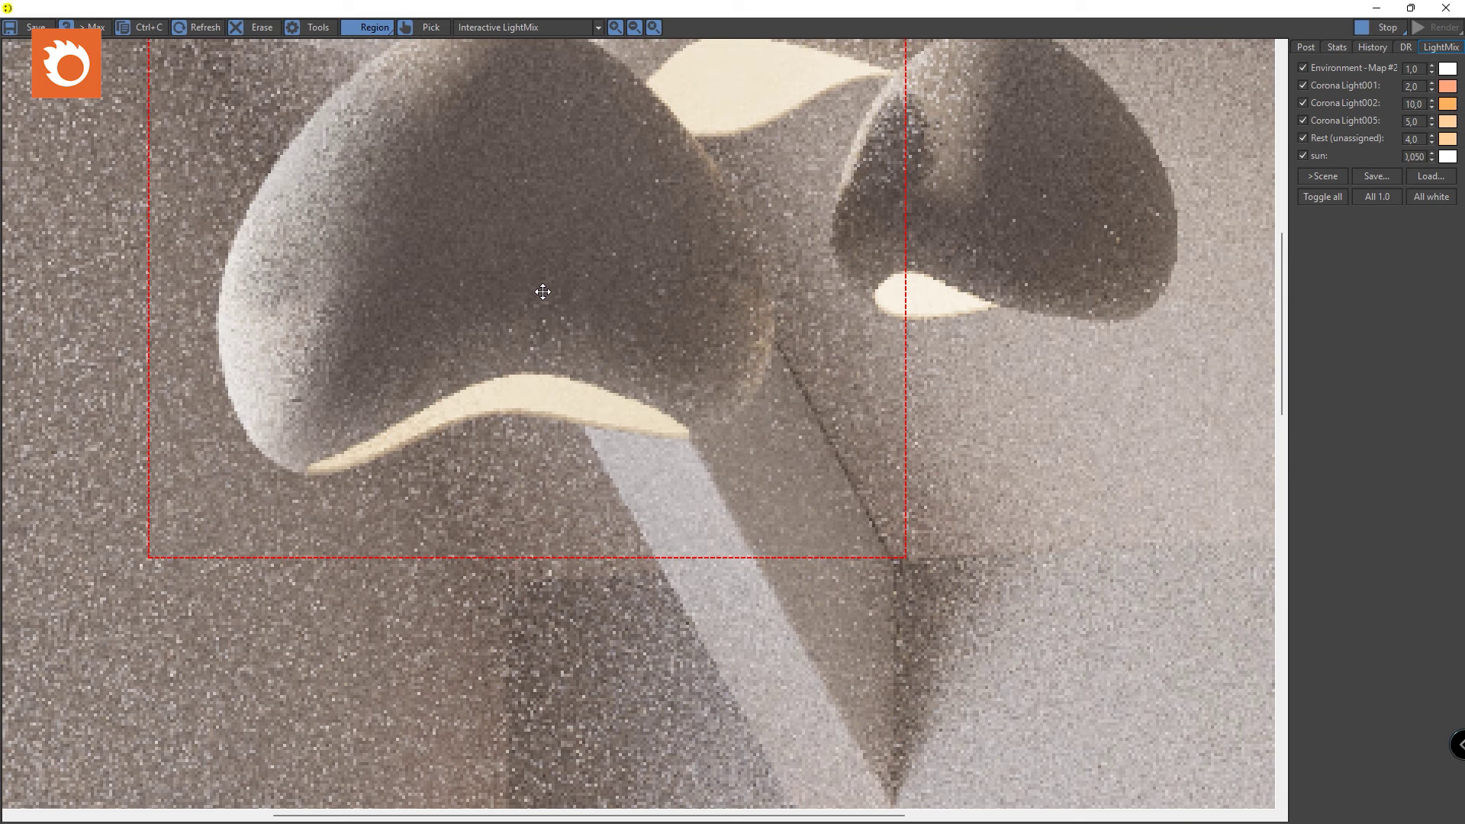
pyautogui.scroll(-6, 542, 292)
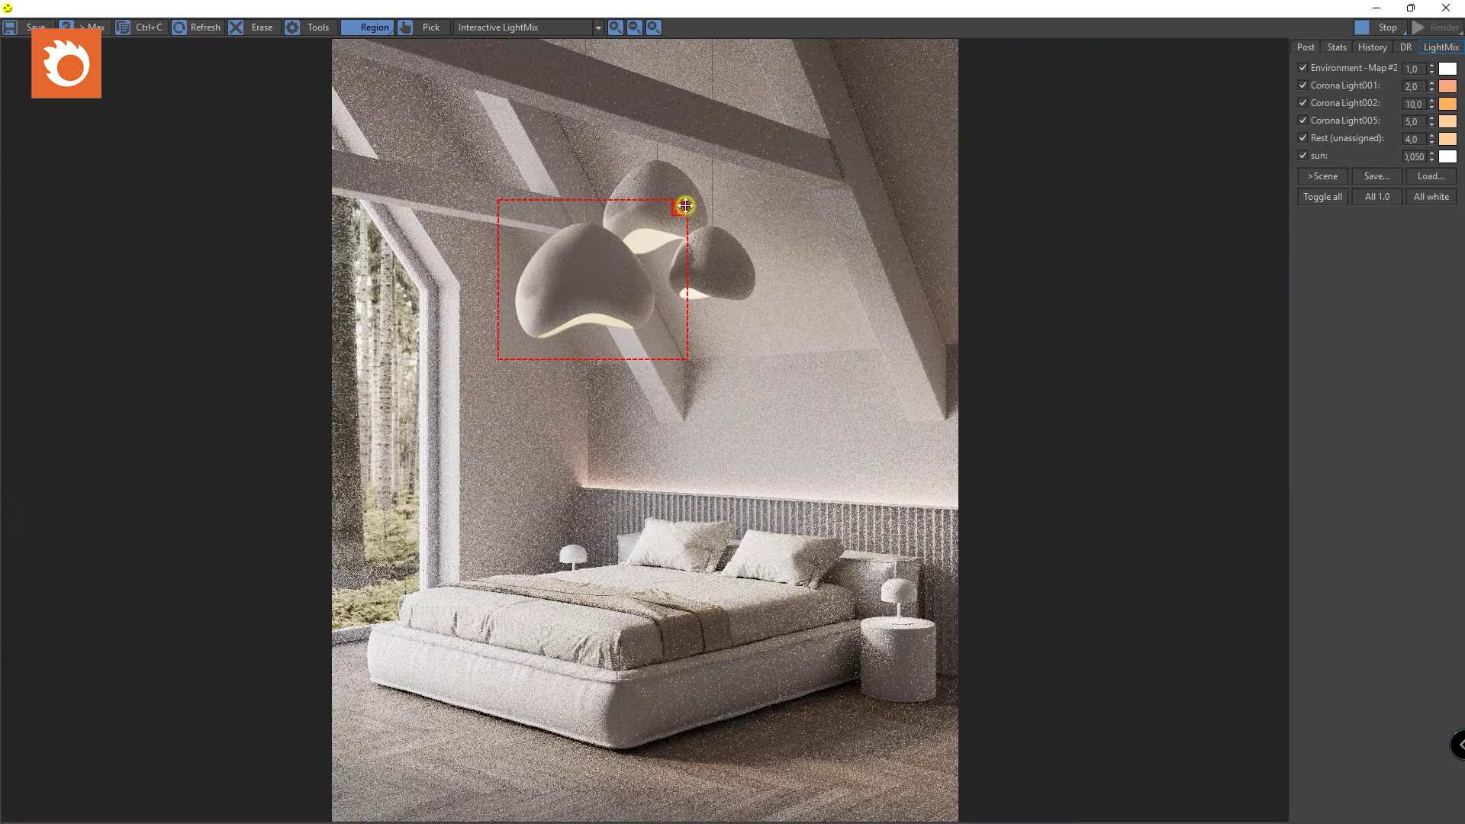
pyautogui.click(678, 208)
pyautogui.click(1377, 7)
pyautogui.click(1244, 107)
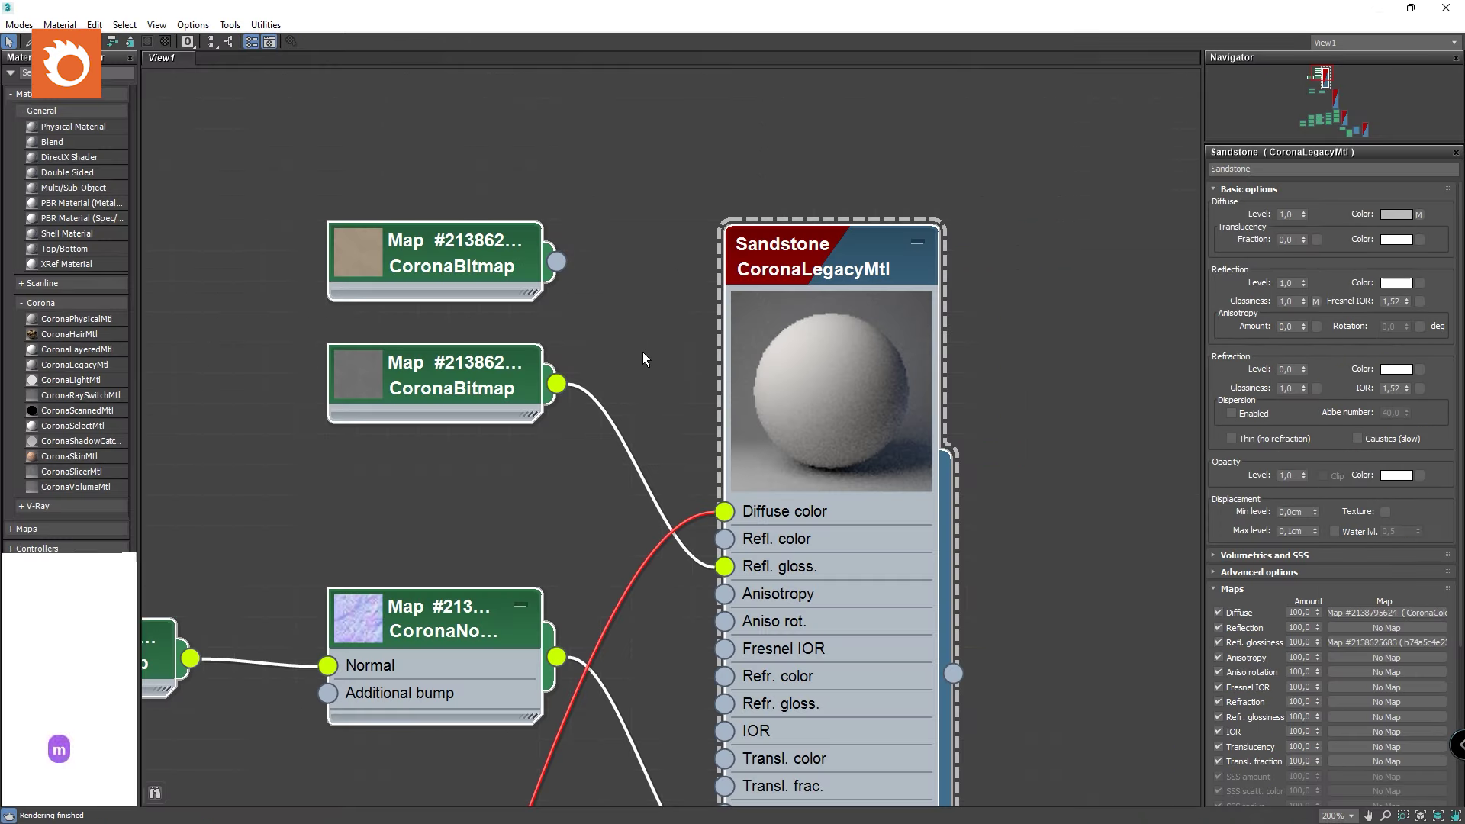
# Search the material browser for corona, add a CoronaLegacyMtl above the Sandstone nodes in the Slate Material Editor, and enlarge its preview.
pyautogui.scroll(-3, 642, 351)
pyautogui.scroll(-1, 777, 521)
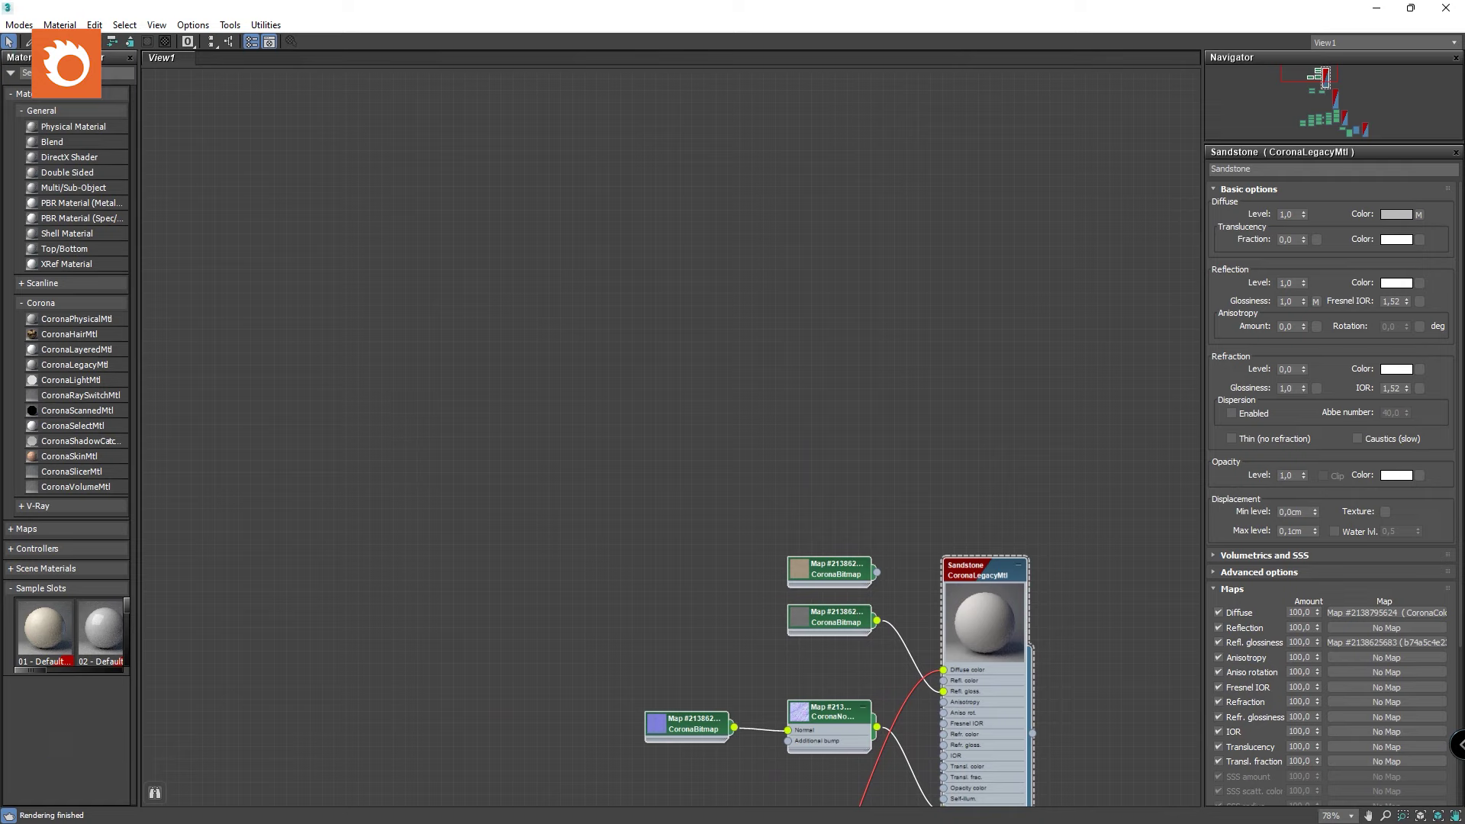
pyautogui.click(61, 72)
pyautogui.write('corona')
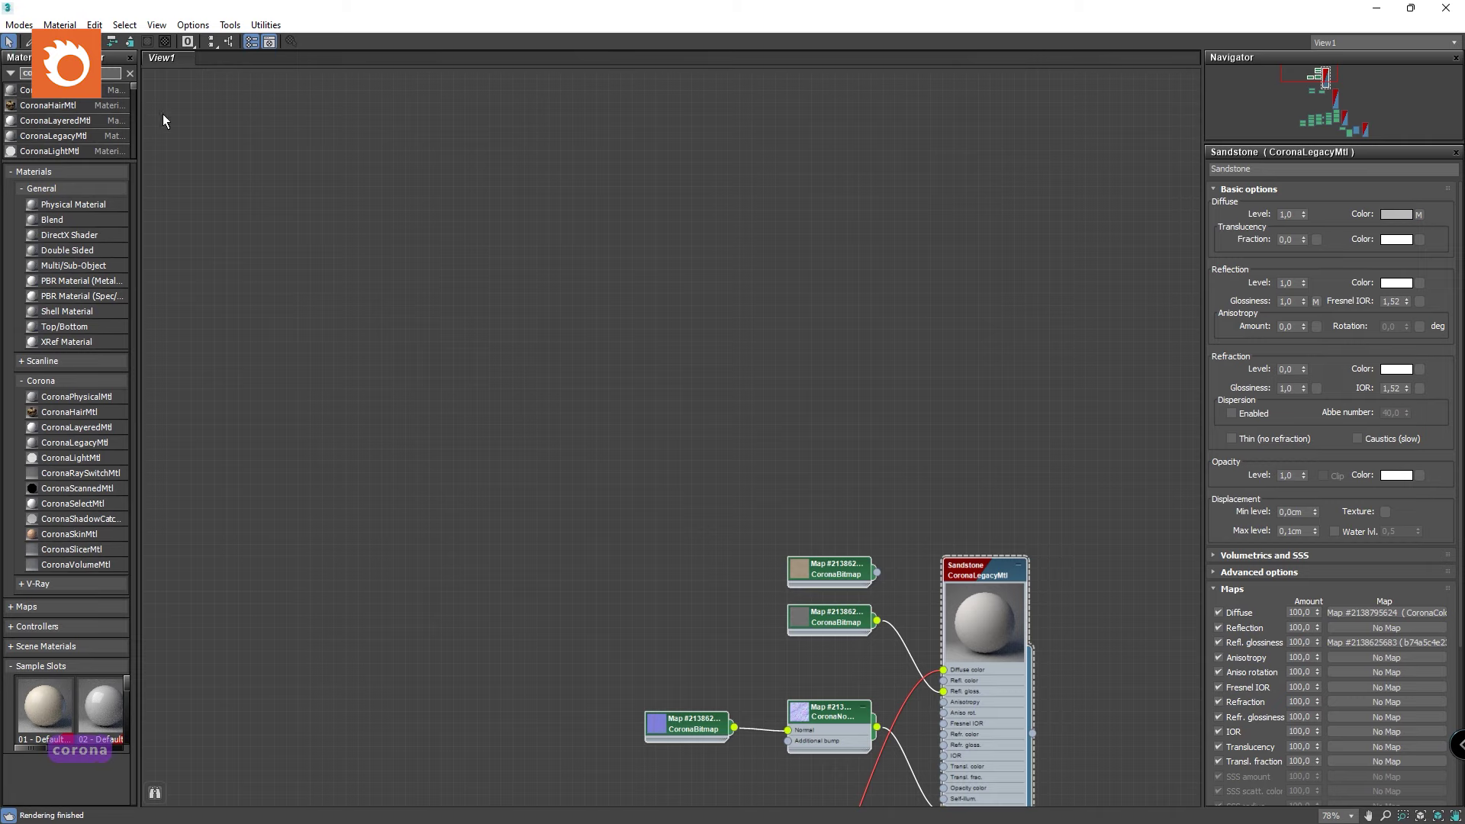
pyautogui.moveTo(82, 136); pyautogui.dragTo(562, 318)
pyautogui.scroll(3, 636, 370)
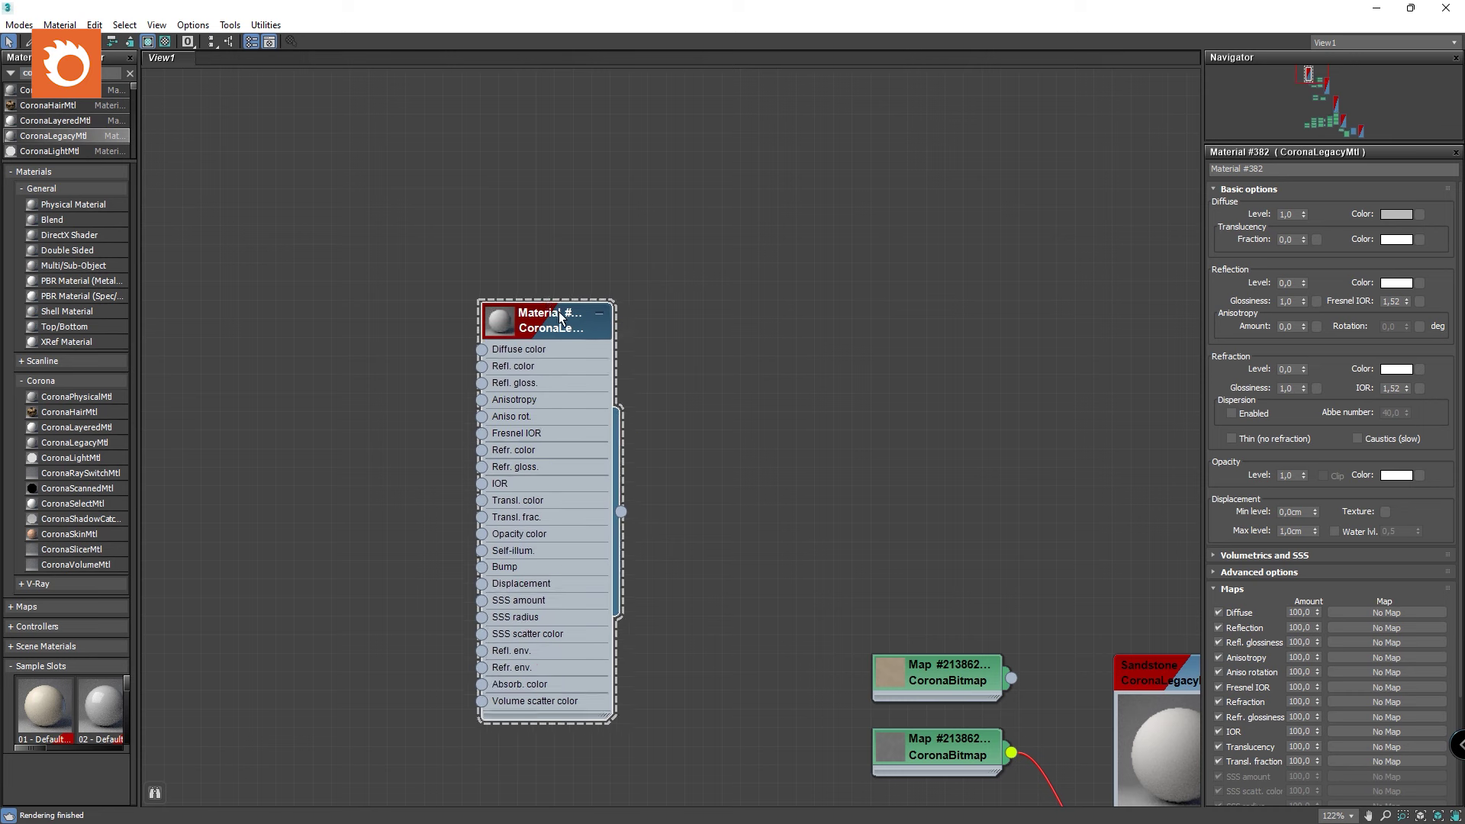
pyautogui.doubleClick(547, 333)
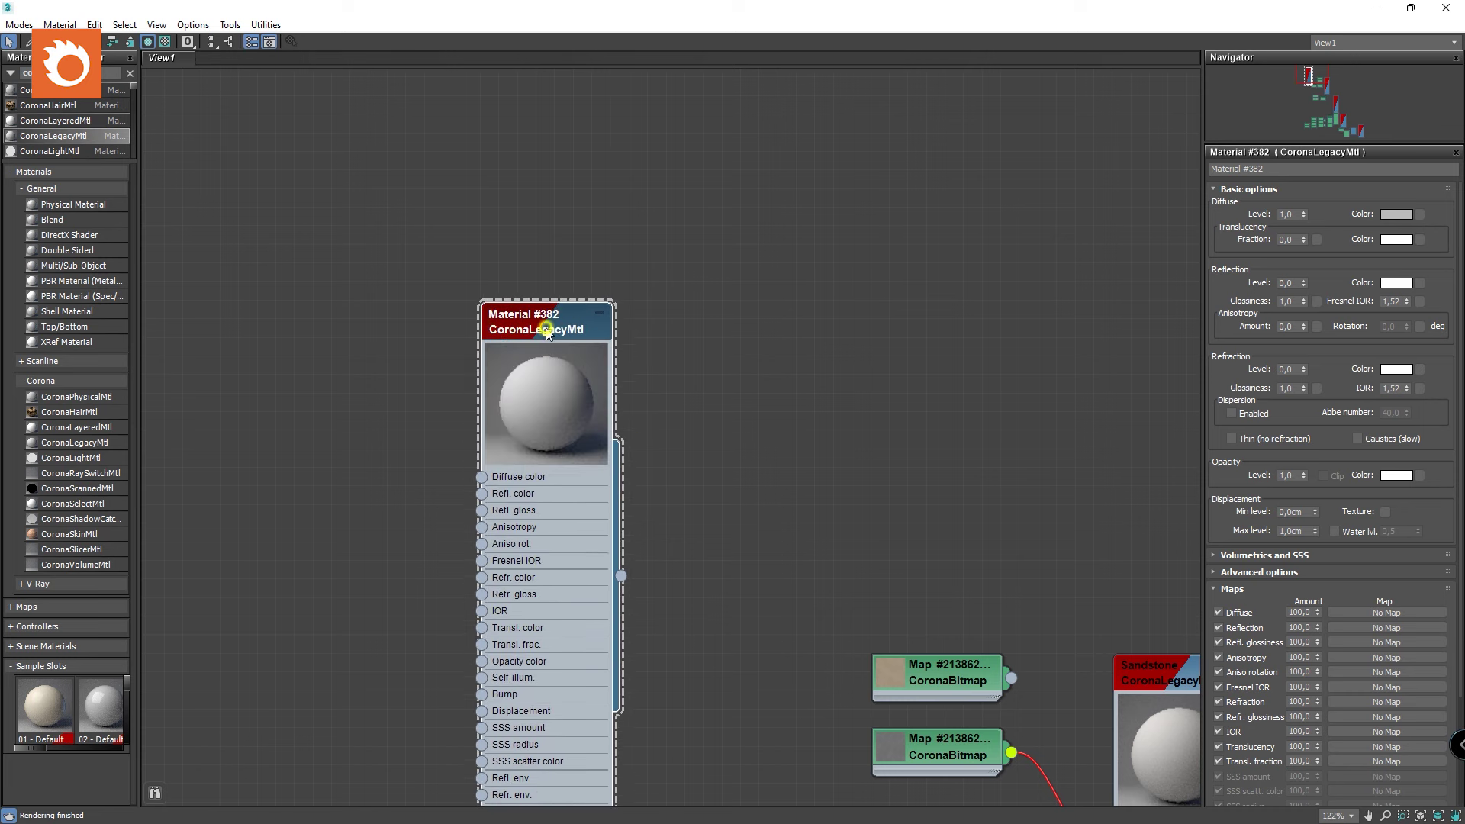
# Set the new CoronaLegacyMtl's diffuse color to a dark grey.
pyautogui.click(1396, 215)
pyautogui.write('8')
pyautogui.press('Return')
pyautogui.click(563, 234)
# Set the dark grey material's reflection glossiness to 0,6 and its reflection level to 1.
pyautogui.doubleClick(1289, 300)
pyautogui.write('0,6')
pyautogui.press('Return')
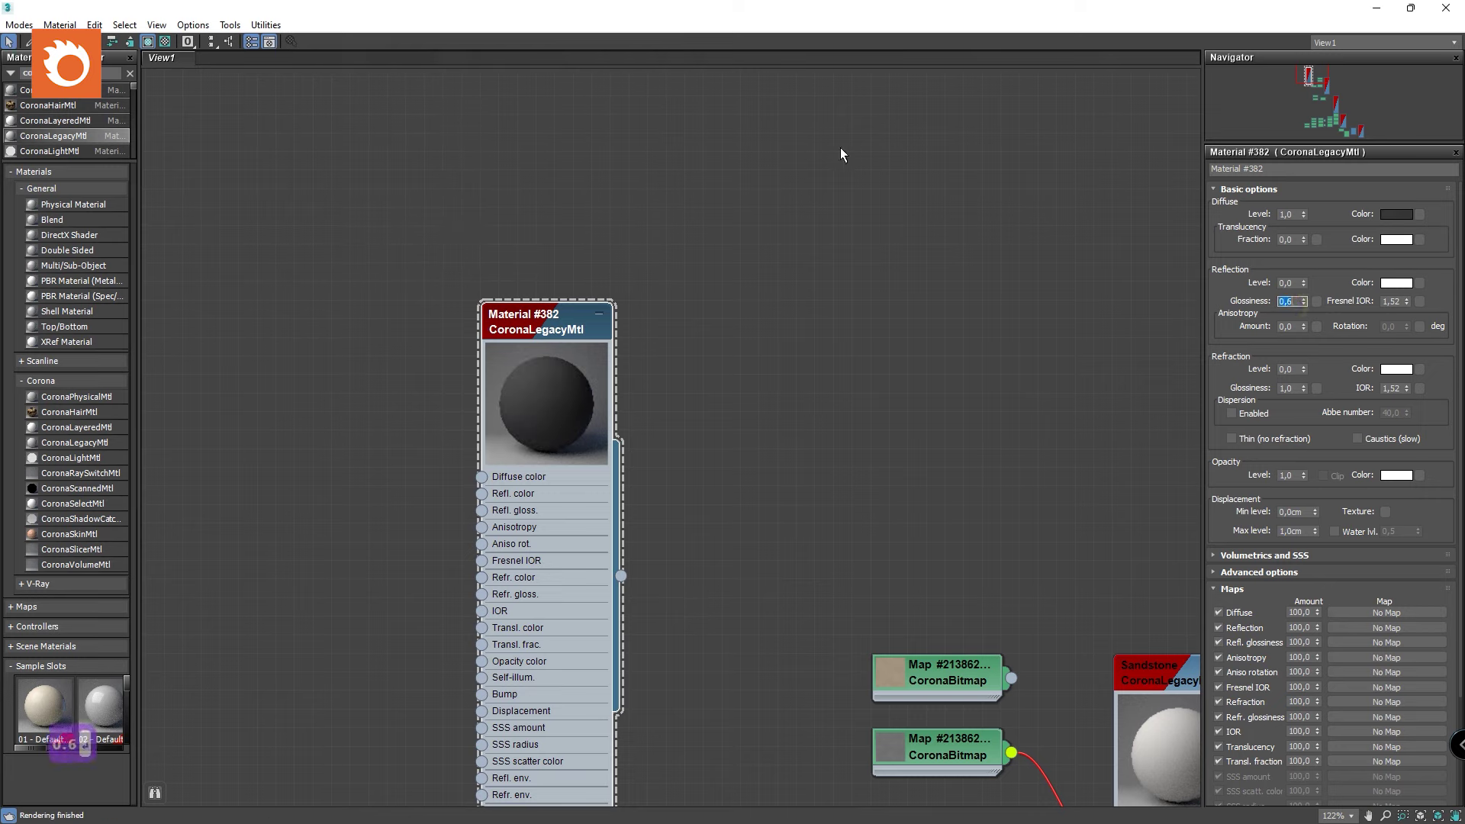
pyautogui.click(564, 314)
pyautogui.doubleClick(1289, 282)
pyautogui.write('1')
pyautogui.press('Return')
pyautogui.click(624, 278)
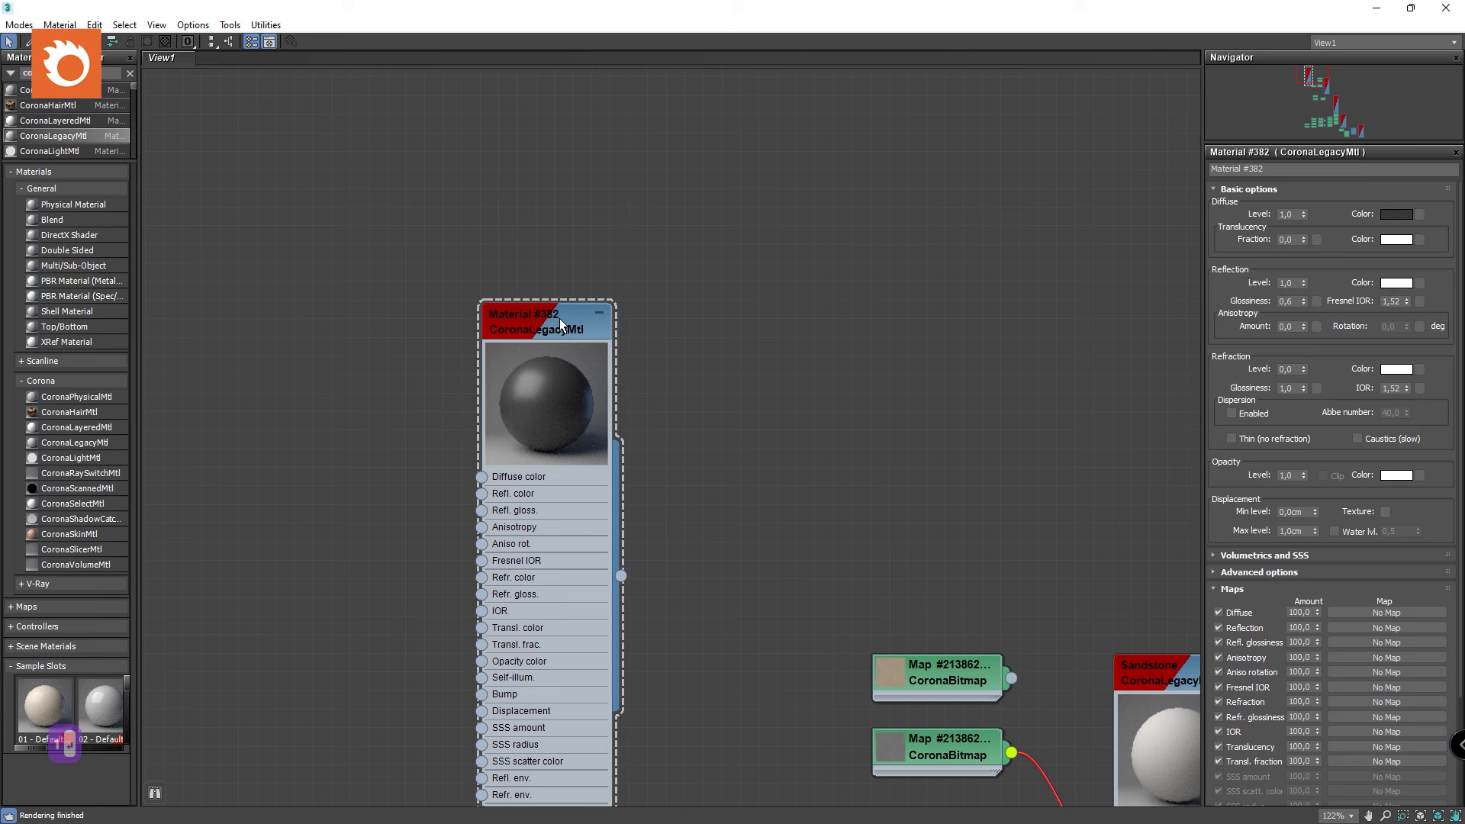
# Shrink the Slate Material Editor window, move it clear of the bed area, and select the slatted wall panel behind the bed.
pyautogui.click(1410, 7)
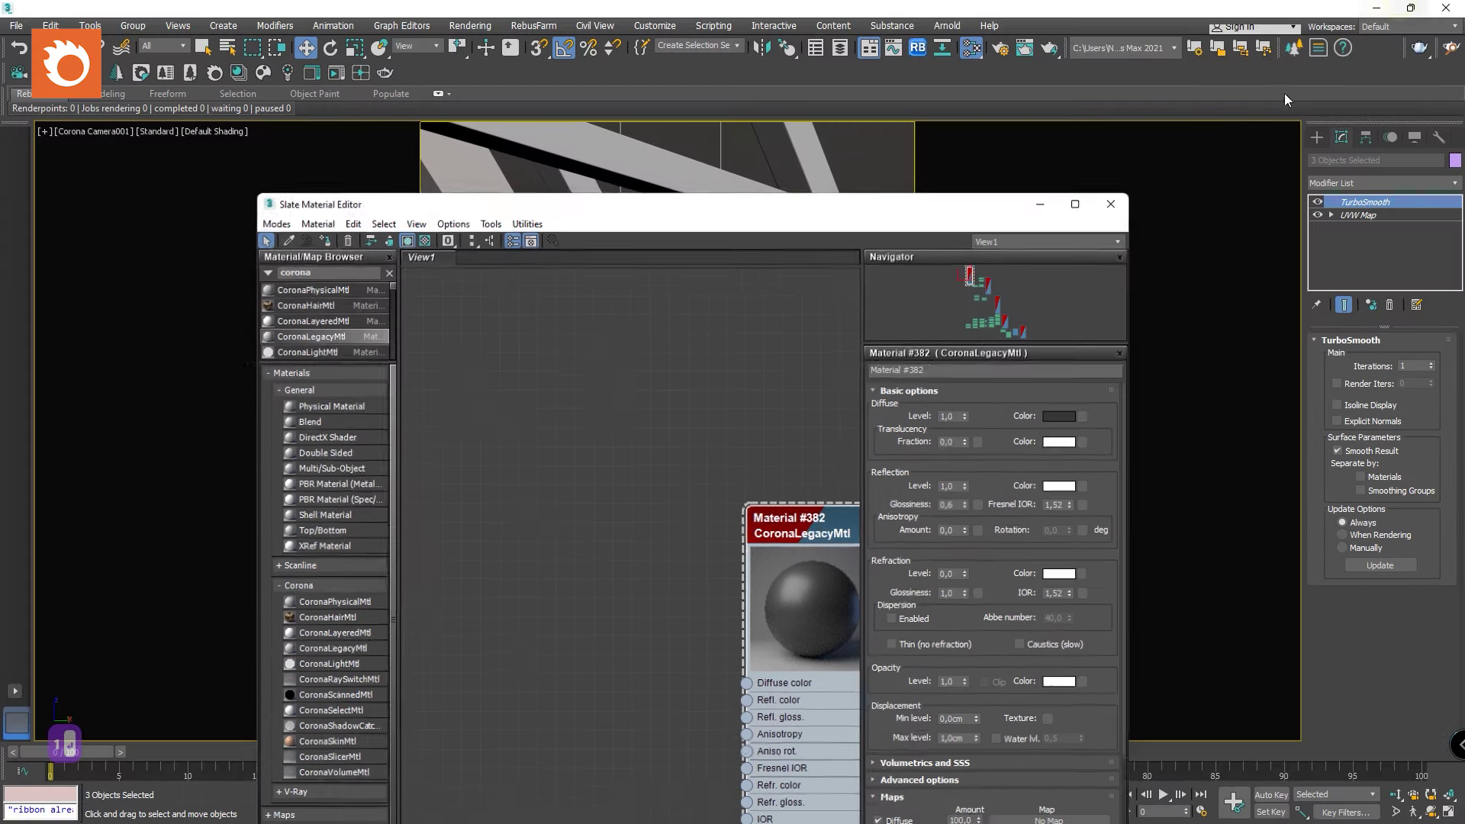
pyautogui.moveTo(846, 204); pyautogui.dragTo(351, 524)
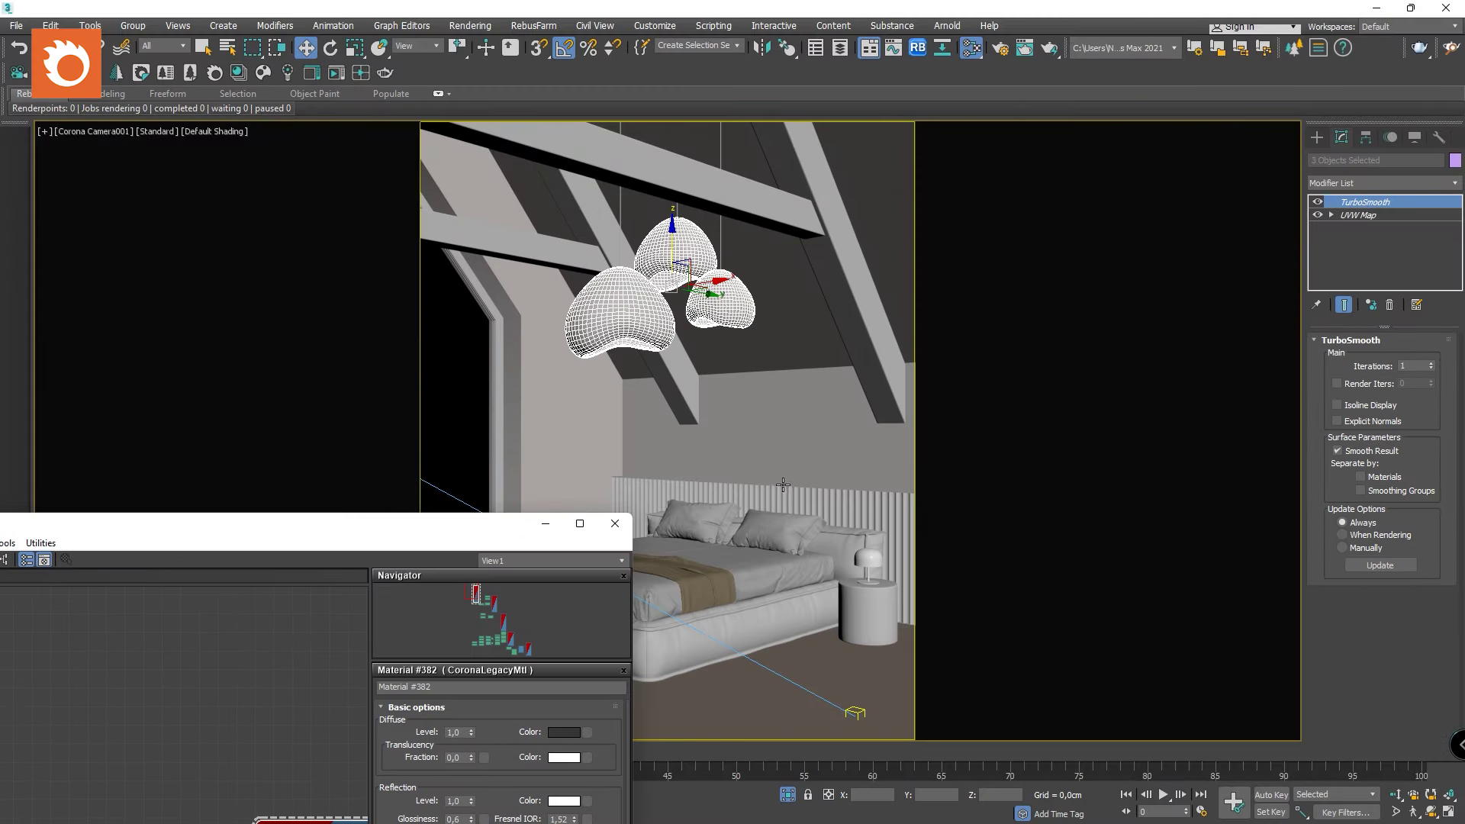
pyautogui.click(783, 485)
pyautogui.click(785, 485)
pyautogui.click(787, 486)
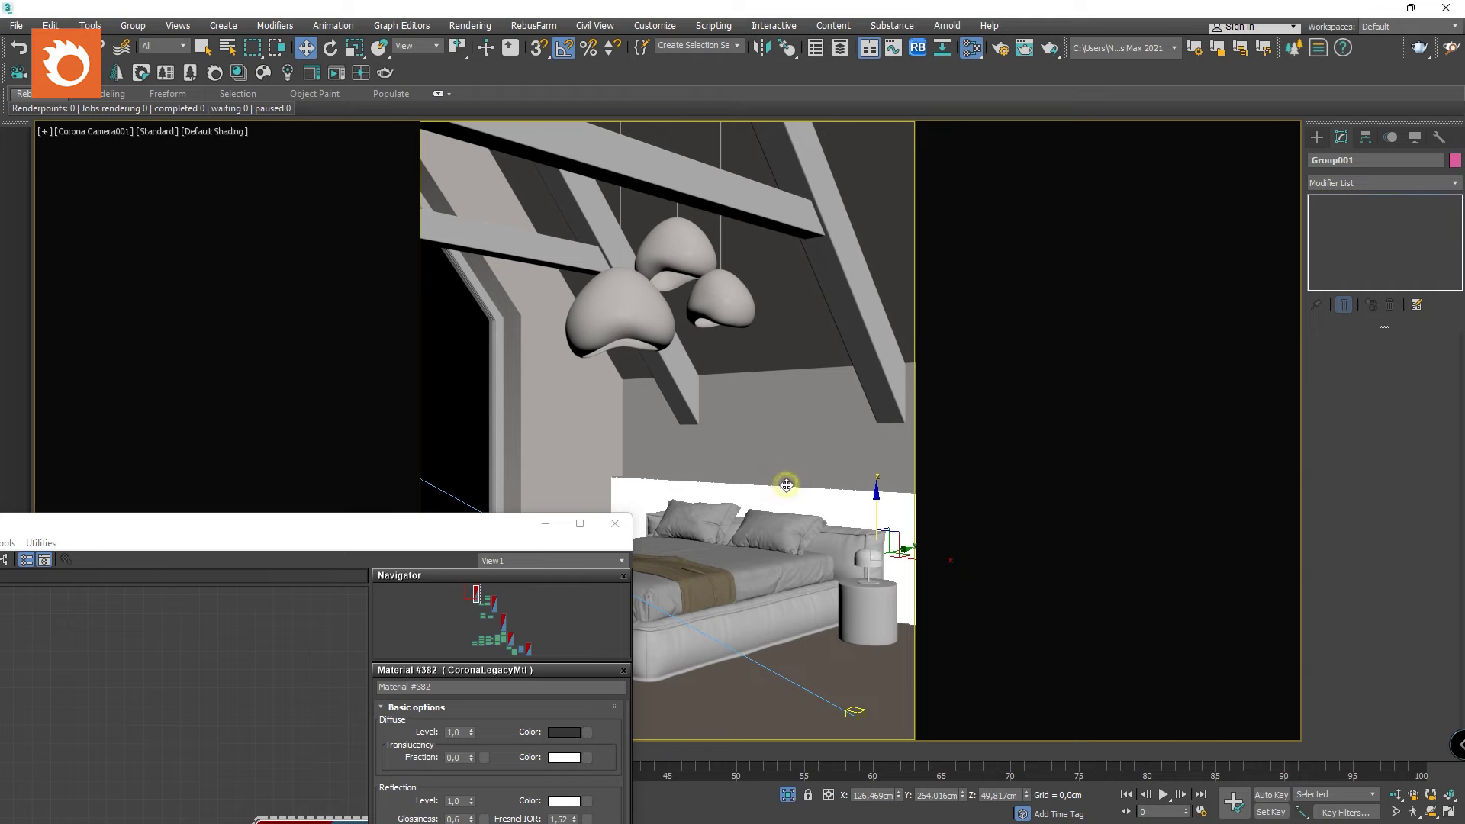
# In the perspective view, hide the glass pane in the attic's window opening to gain access to the headboard wall.
pyautogui.press('p')
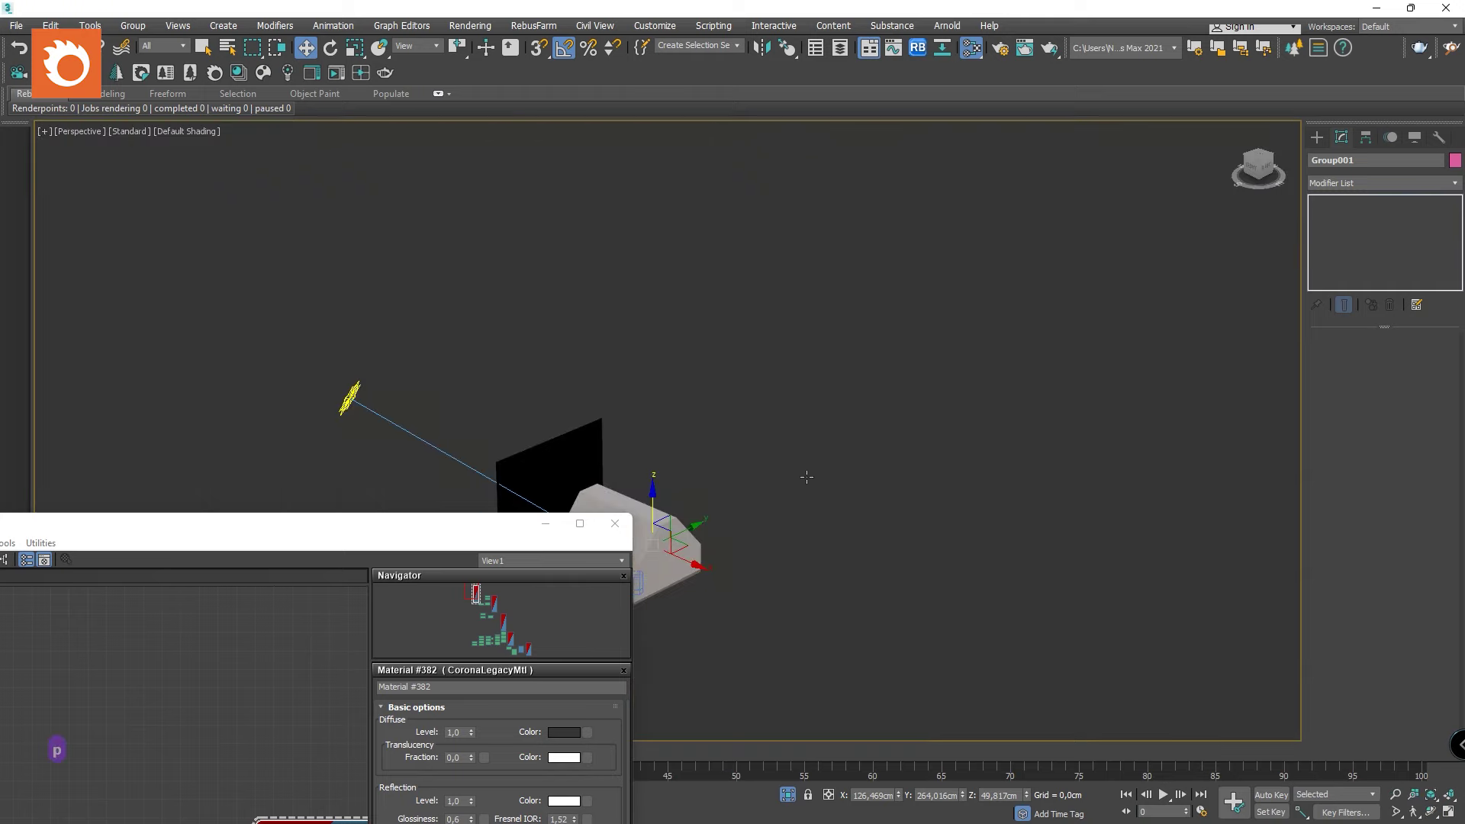
pyautogui.press('z')
pyautogui.moveTo(765, 420); pyautogui.dragTo(707, 421, button='middle')
pyautogui.scroll(10, 707, 422)
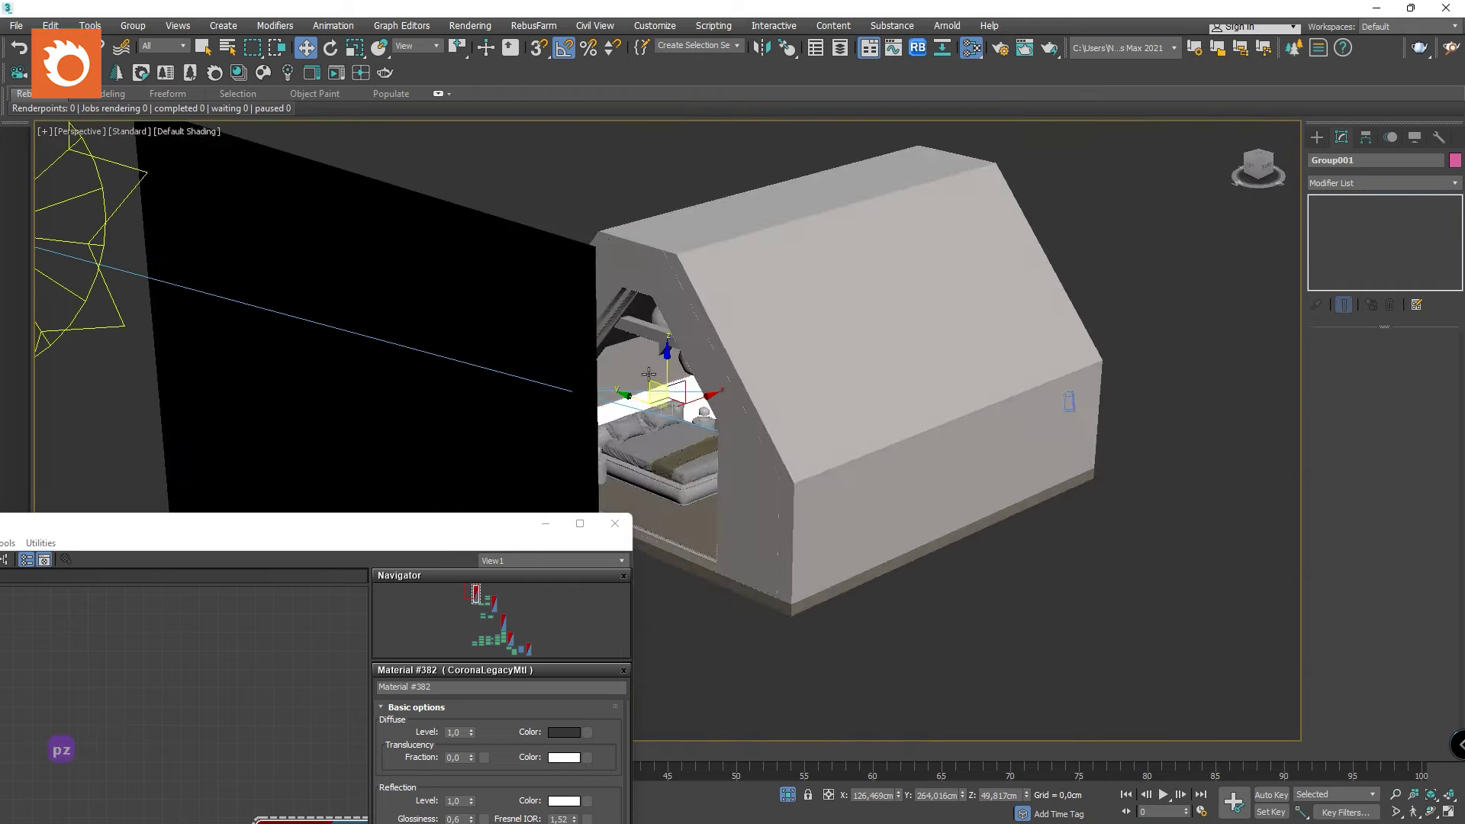
pyautogui.click(706, 421)
pyautogui.keyDown('alt'); pyautogui.moveTo(1095, 291); pyautogui.dragTo(1213, 287, button='middle'); pyautogui.keyUp('alt')
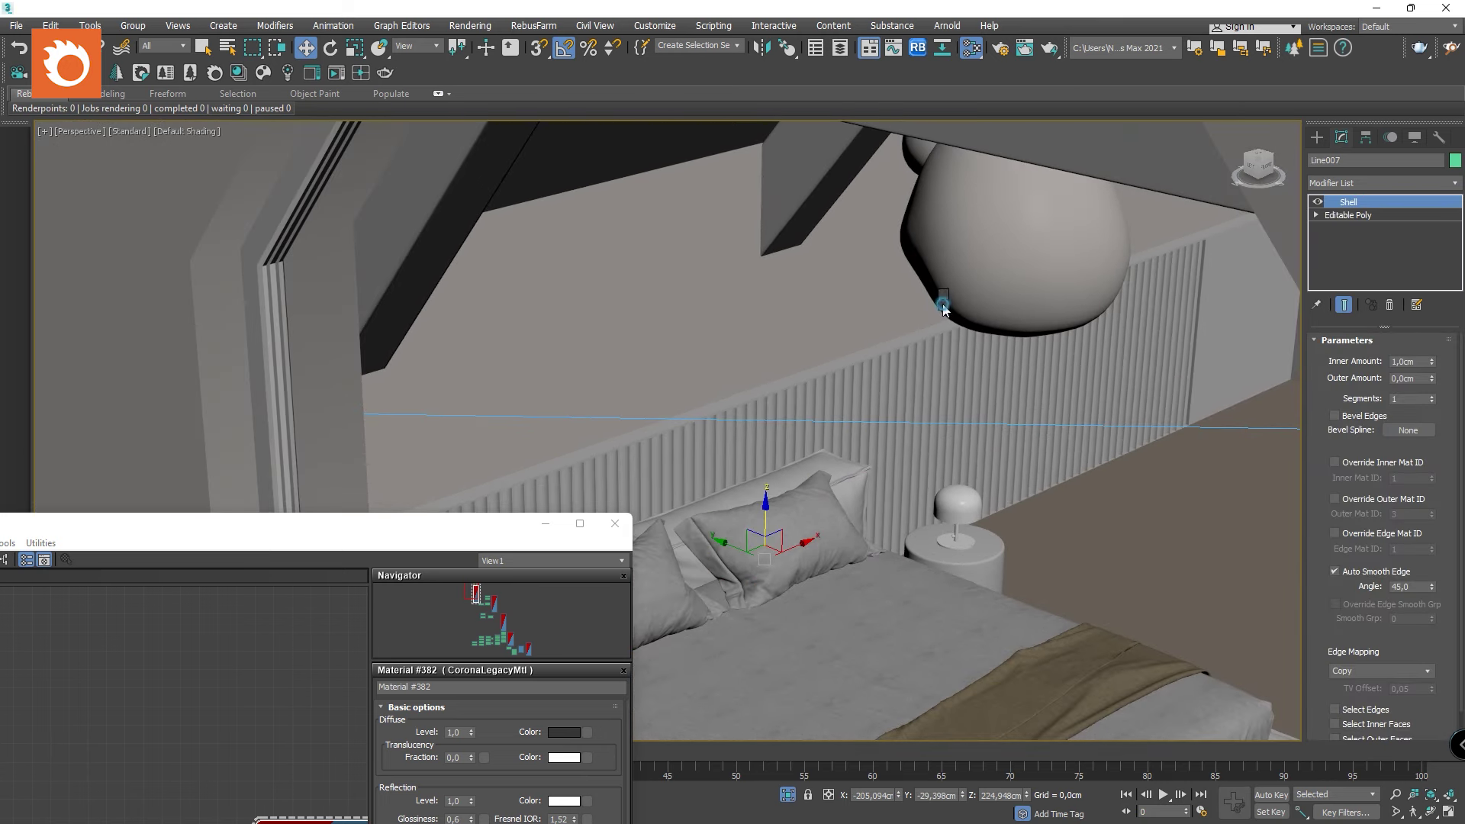
pyautogui.rightClick(943, 300)
pyautogui.moveTo(976, 262)
# Assign the dark grey CoronaLegacyMtl to the slatted wall's backing panel and the window frame, and close the Slate Material Editor.
pyautogui.click(1229, 285)
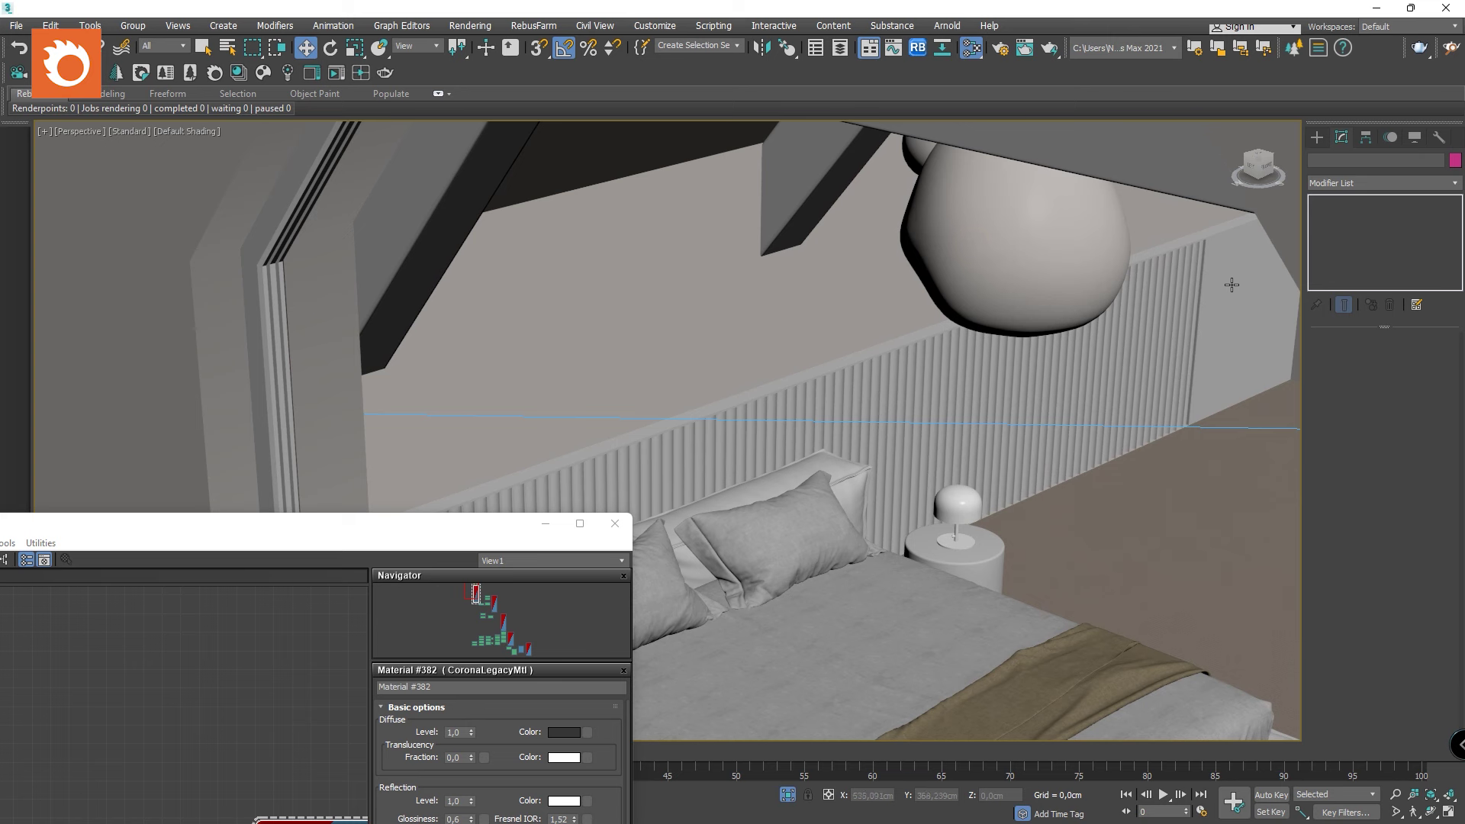
pyautogui.moveTo(261, 525); pyautogui.dragTo(858, 328)
pyautogui.click(280, 219)
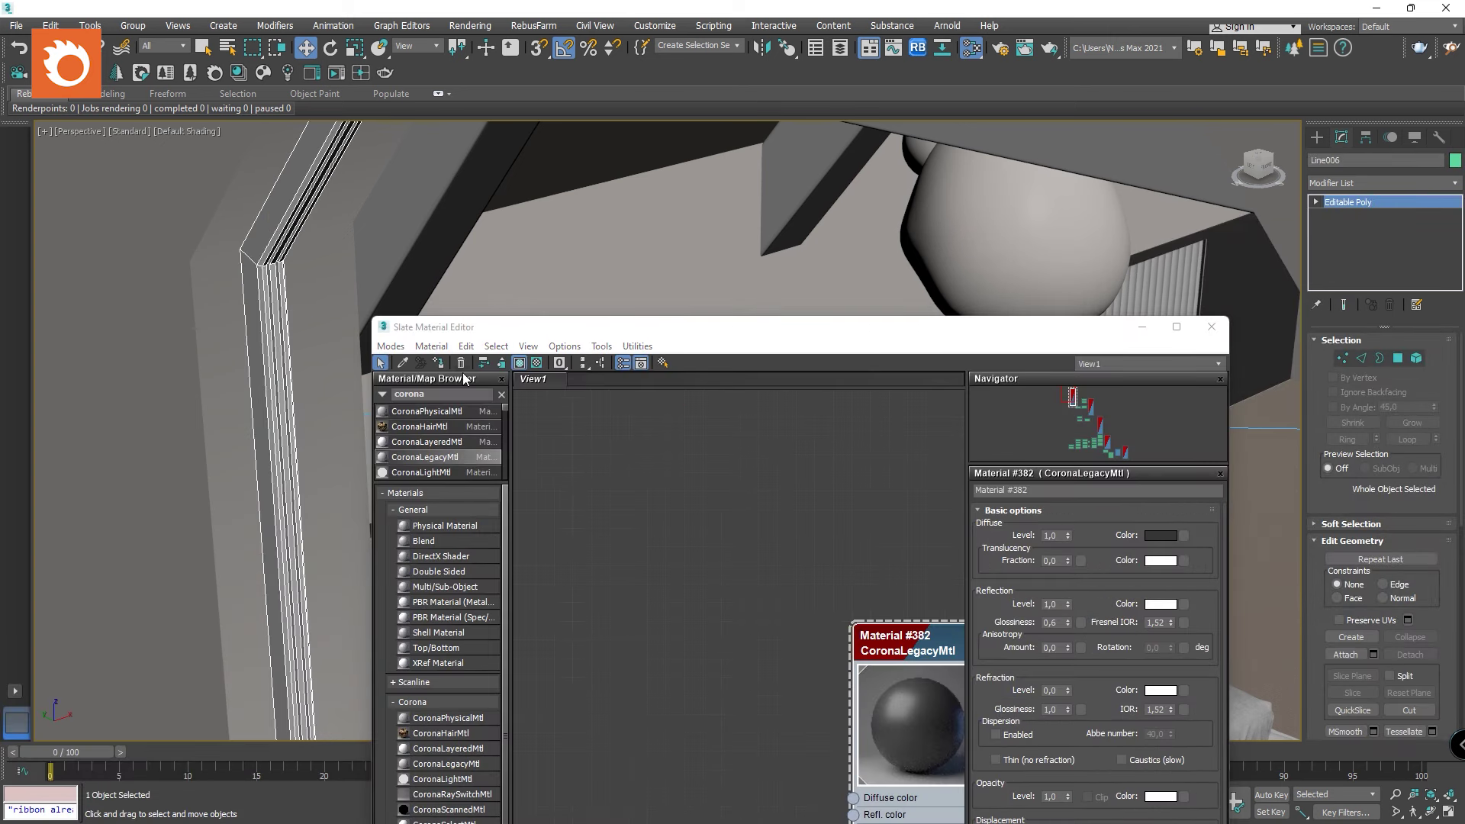
pyautogui.click(438, 366)
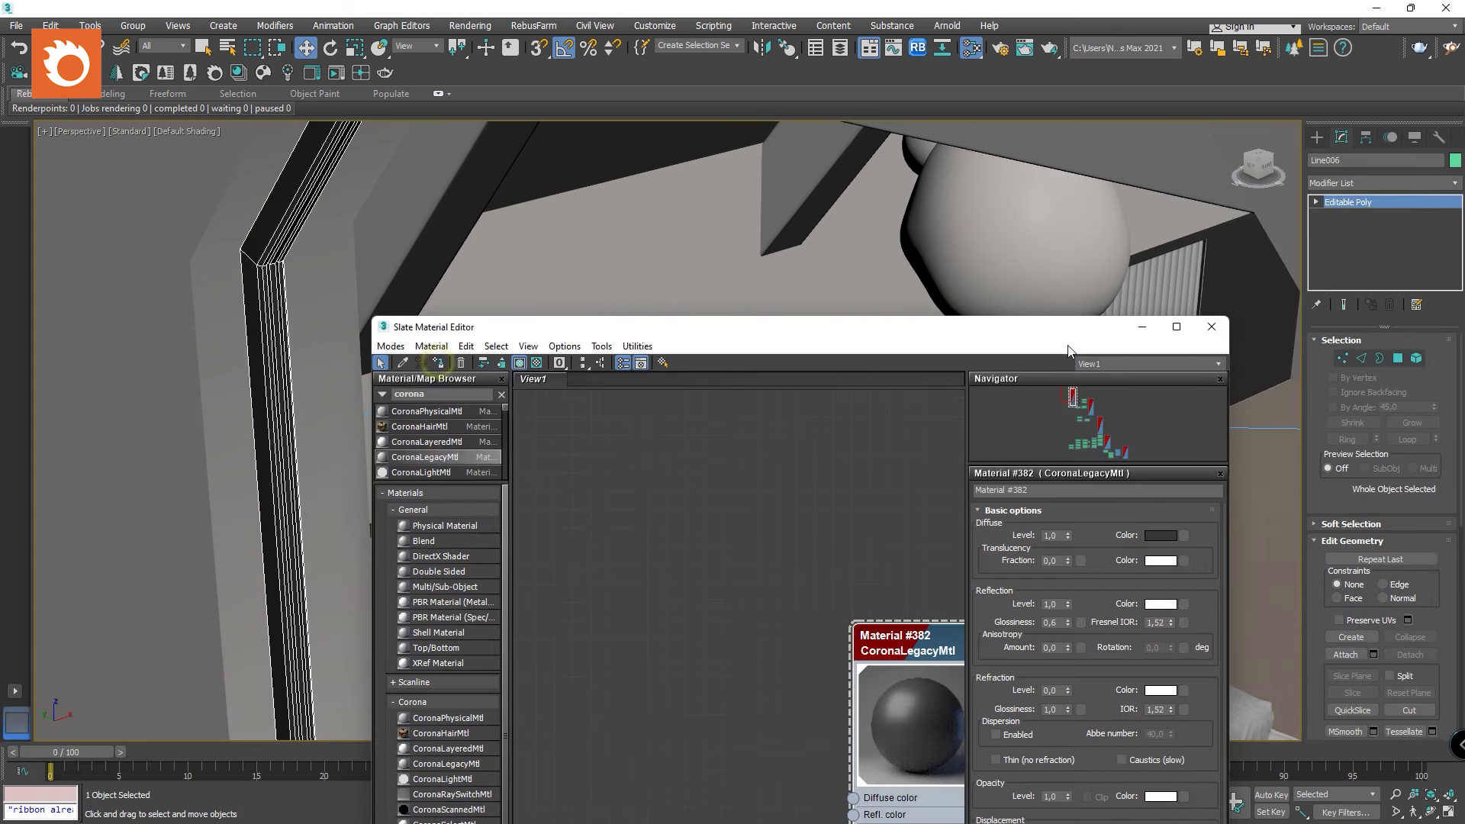
pyautogui.click(1211, 326)
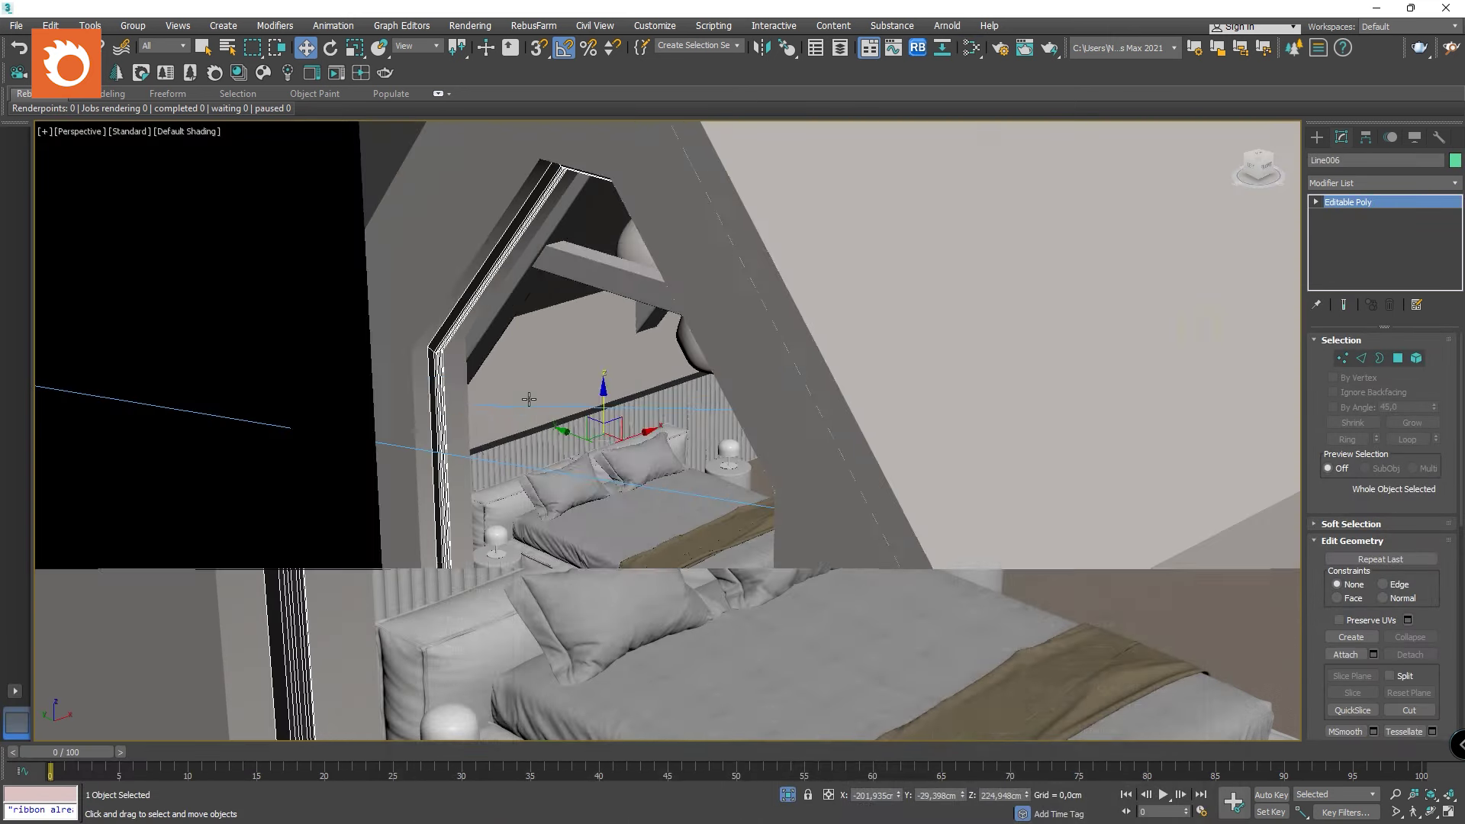
# Unhide all objects, isolate the window glass pane to inspect it, and return to the full scene in the camera view.
pyautogui.rightClick(524, 394)
pyautogui.click(585, 347)
pyautogui.click(556, 361)
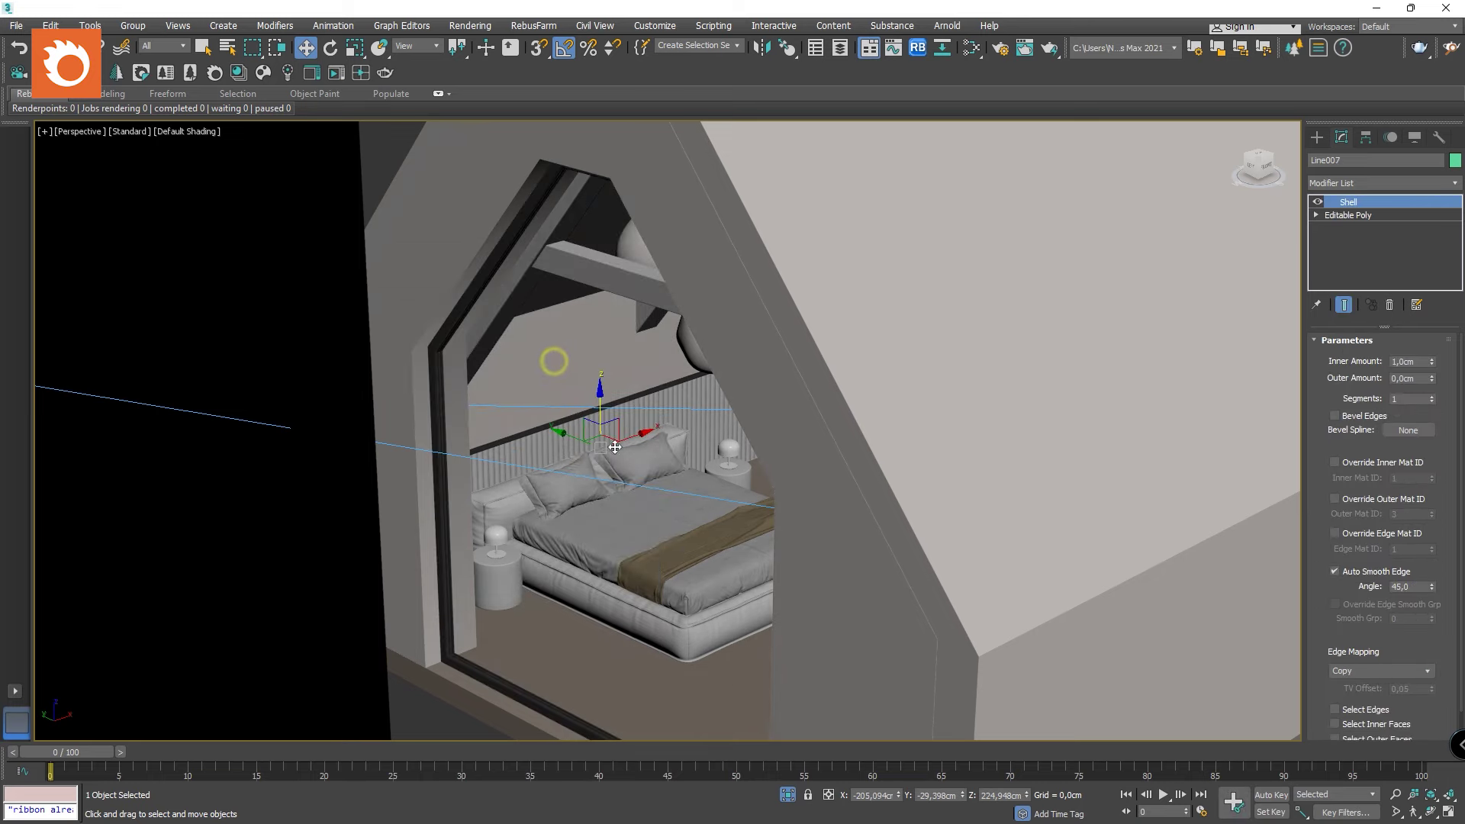
pyautogui.click(786, 798)
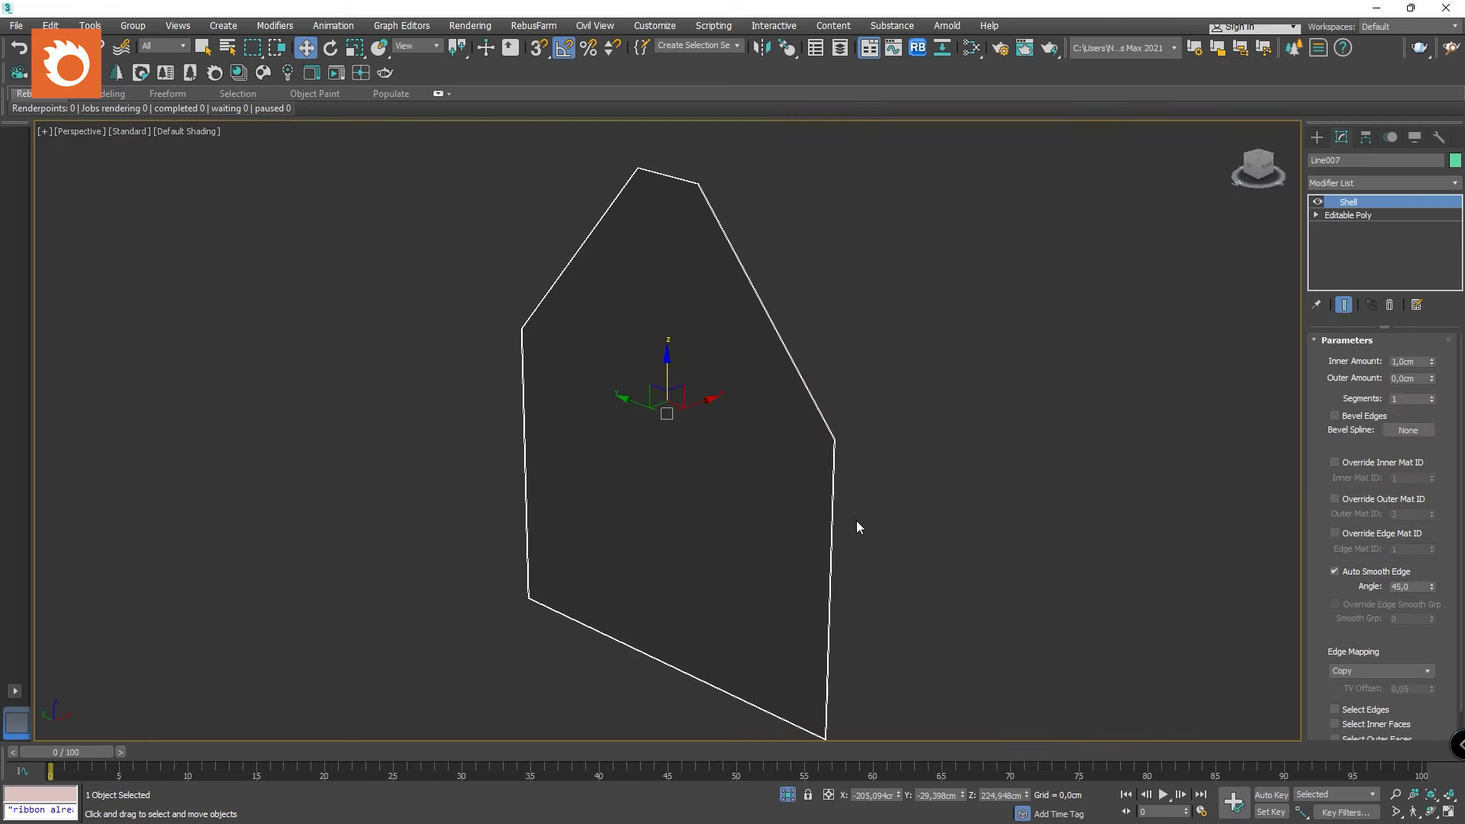
pyautogui.press('c')
pyautogui.rightClick(780, 428)
pyautogui.click(796, 346)
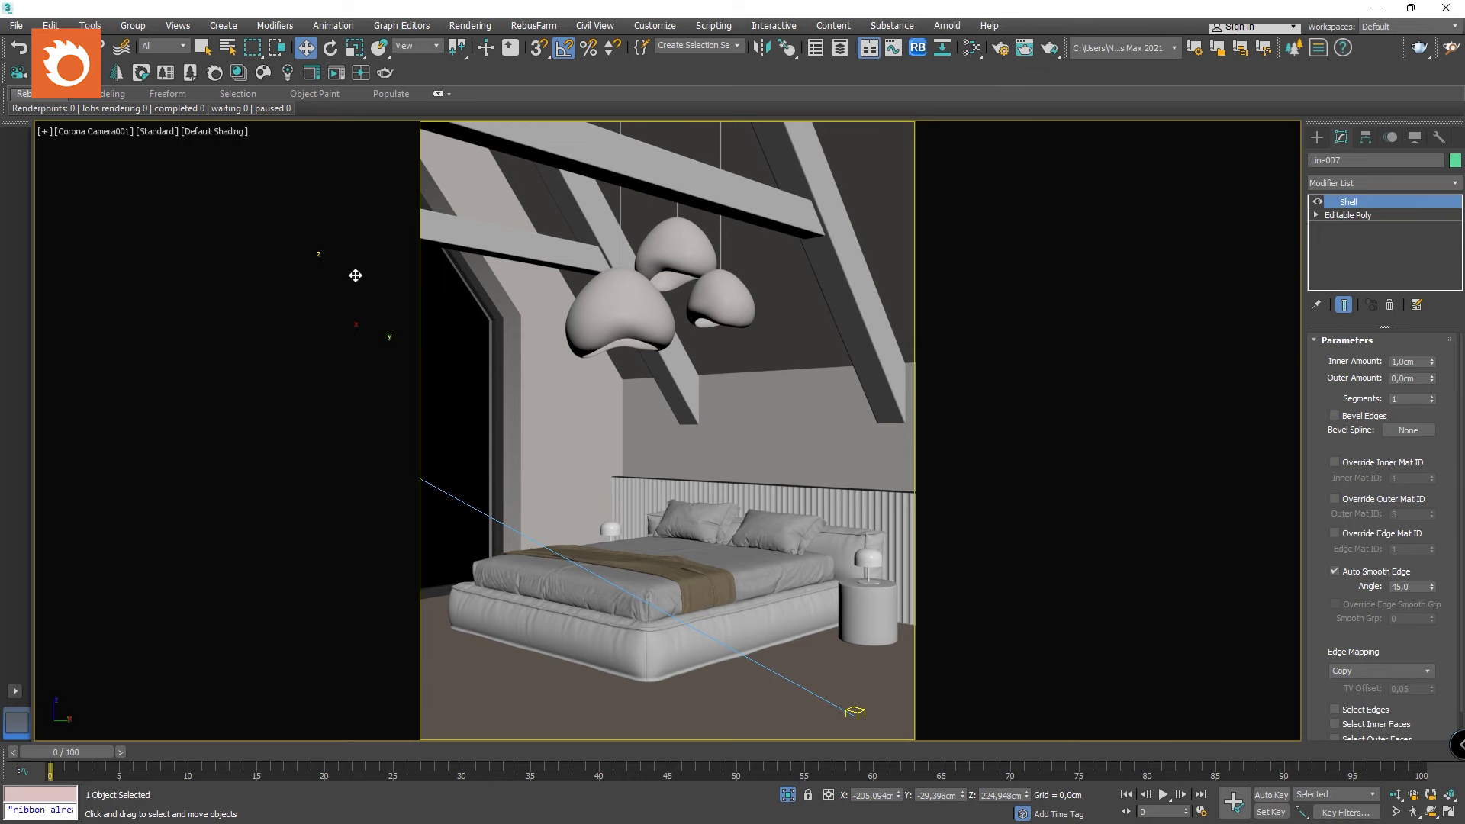
# Open the Chaos Cosmos material browser and move it aside so that the beams and bed remain visible.
pyautogui.click(262, 72)
pyautogui.moveTo(1099, 177); pyautogui.dragTo(249, 122)
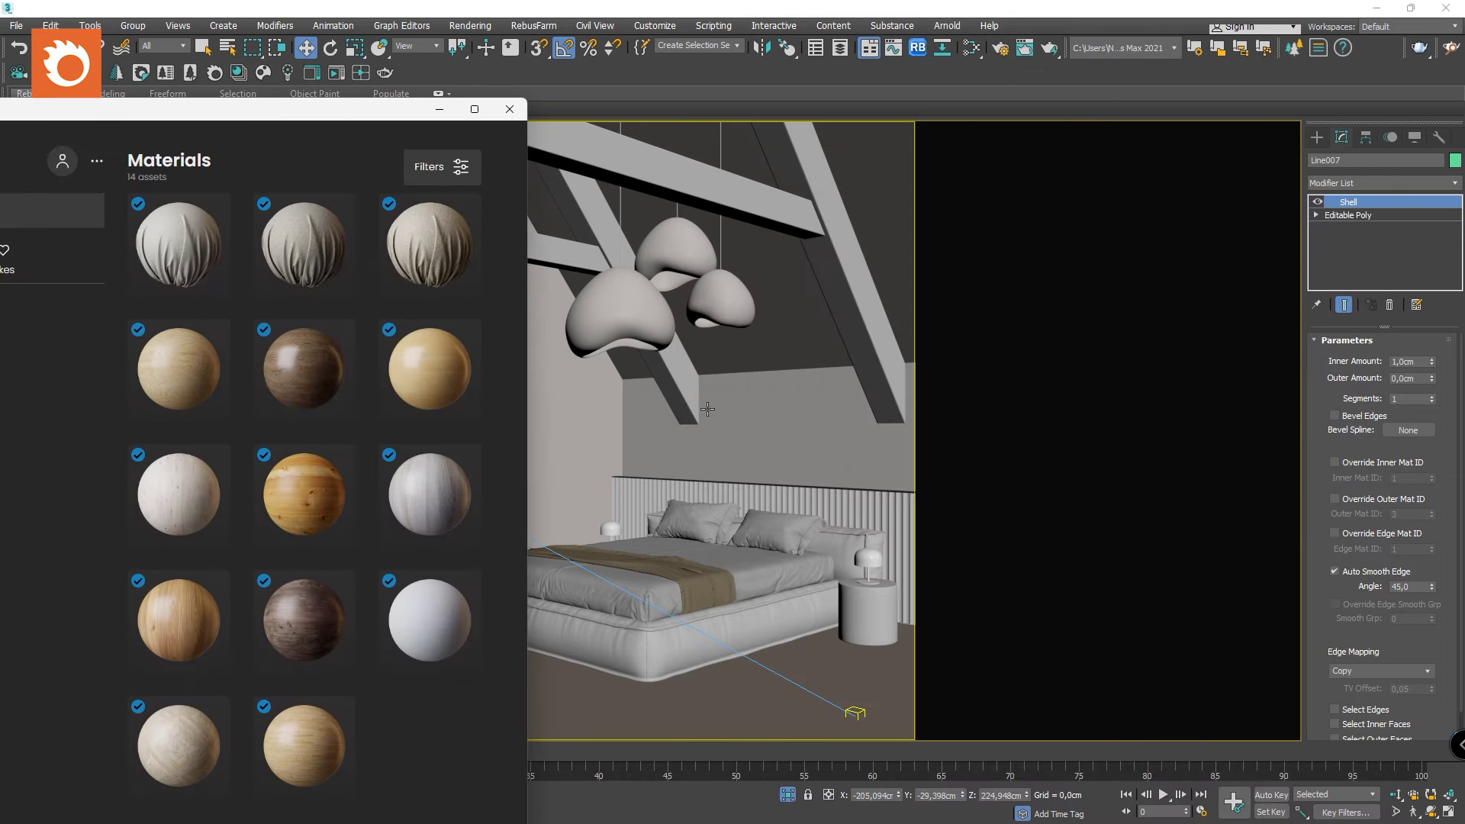
pyautogui.moveTo(309, 622)
# Try to select the ceiling beams together with the nightstand visible in the camera view.
pyautogui.click(732, 227)
pyautogui.keyDown('ctrl'); pyautogui.click(732, 226); pyautogui.keyUp('ctrl')
pyautogui.keyDown('ctrl'); pyautogui.click(606, 219); pyautogui.keyUp('ctrl')
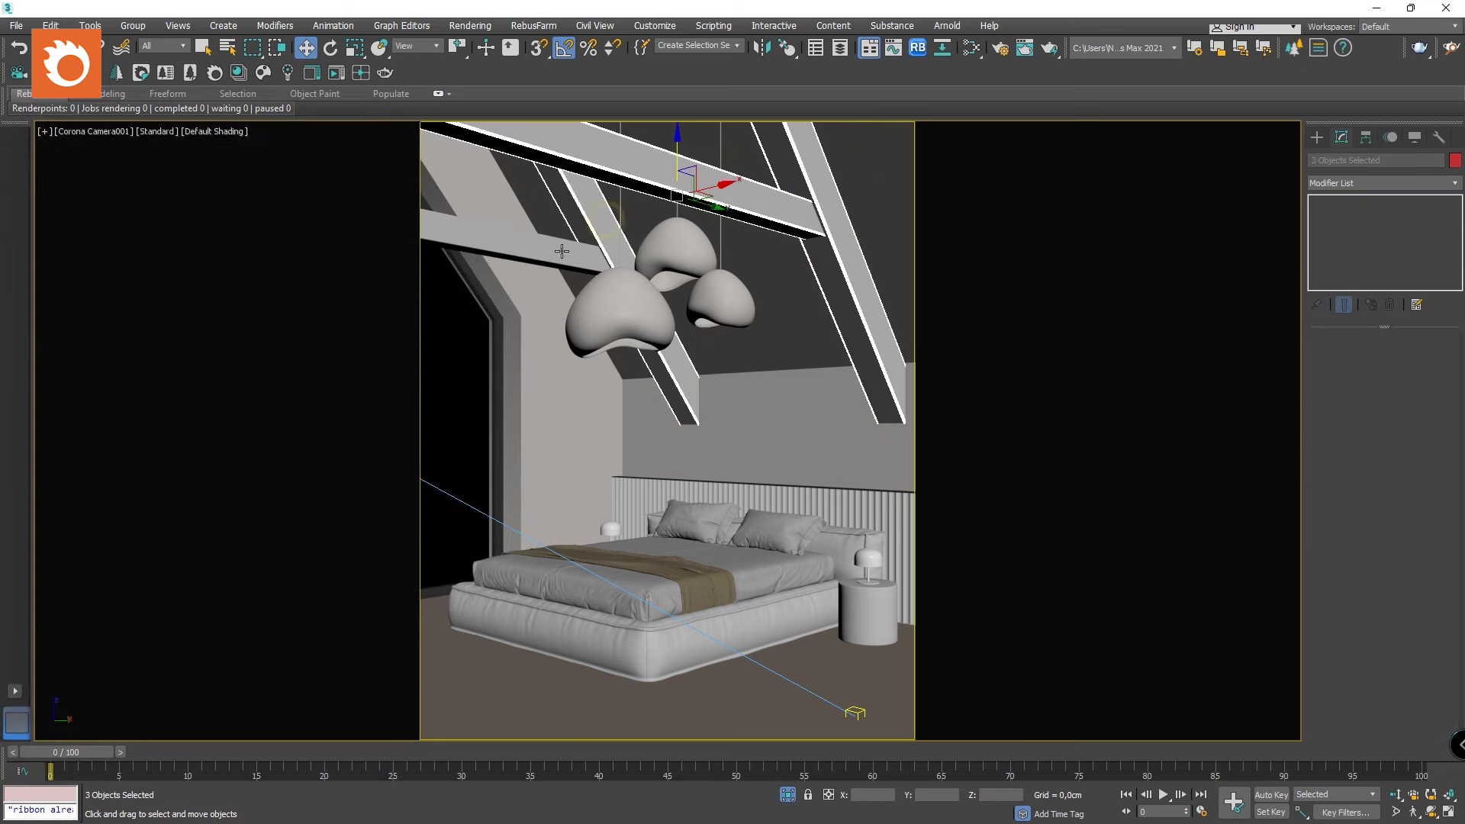
pyautogui.keyDown('ctrl'); pyautogui.click(552, 258); pyautogui.keyUp('ctrl')
pyautogui.keyDown('ctrl'); pyautogui.click(870, 603); pyautogui.keyUp('ctrl')
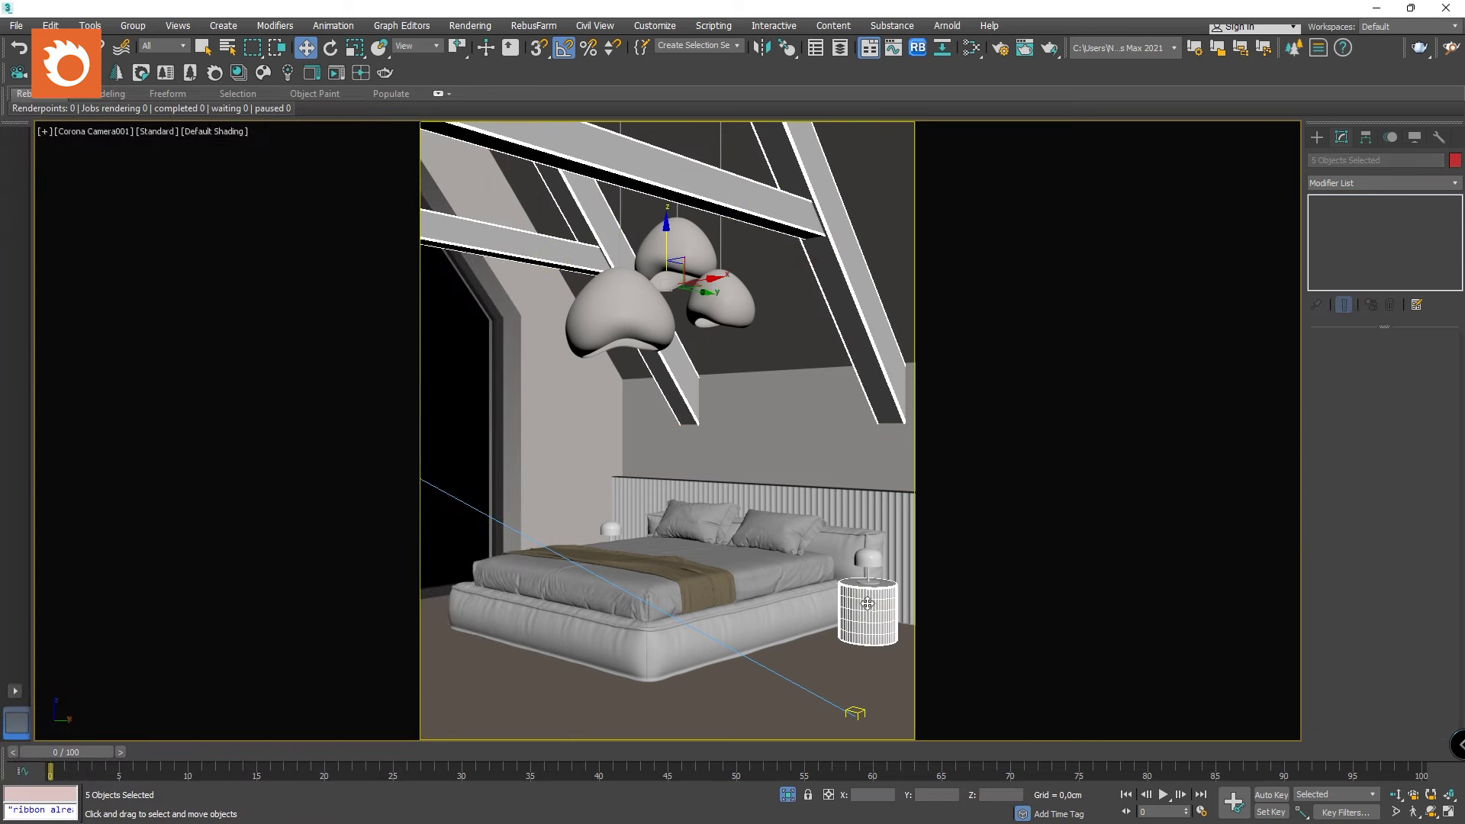
# Hide the window glass in the perspective view and select both cylindrical nightstands beside the bed.
pyautogui.press('p')
pyautogui.scroll(3, 793, 584)
pyautogui.scroll(5, 476, 630)
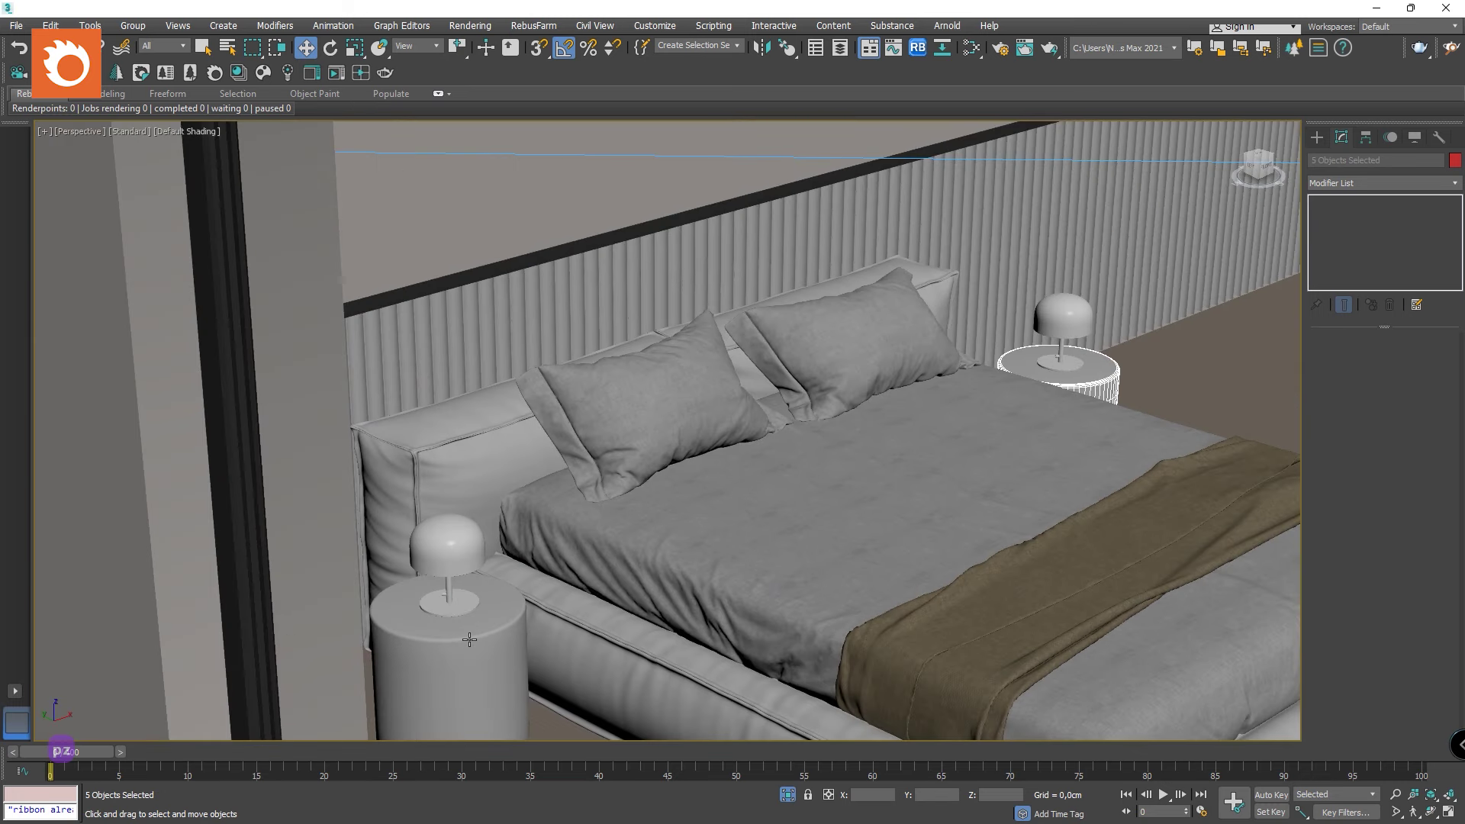
pyautogui.click(467, 639)
pyautogui.rightClick(470, 589)
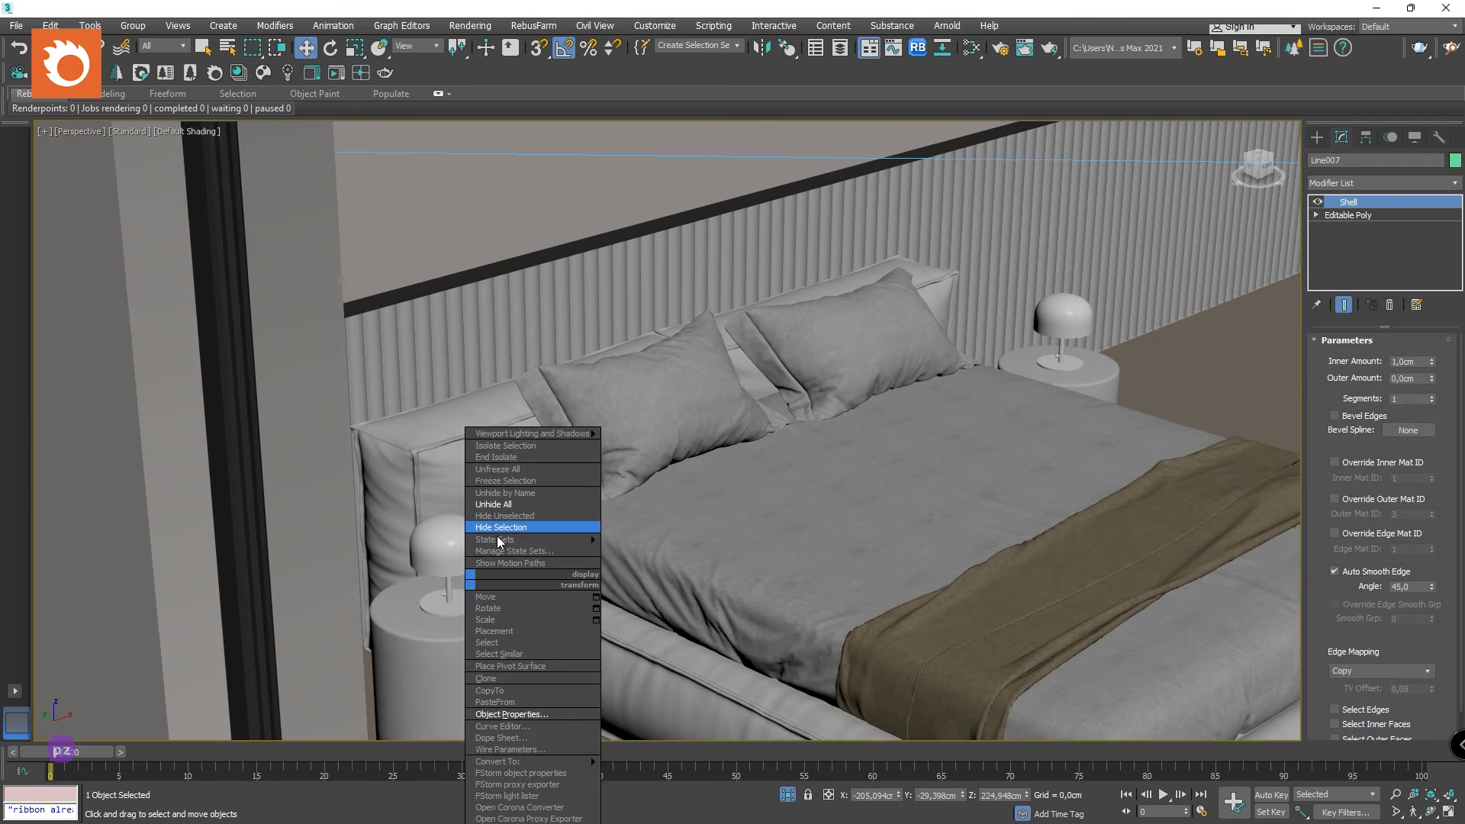
pyautogui.click(467, 647)
pyautogui.click(473, 650)
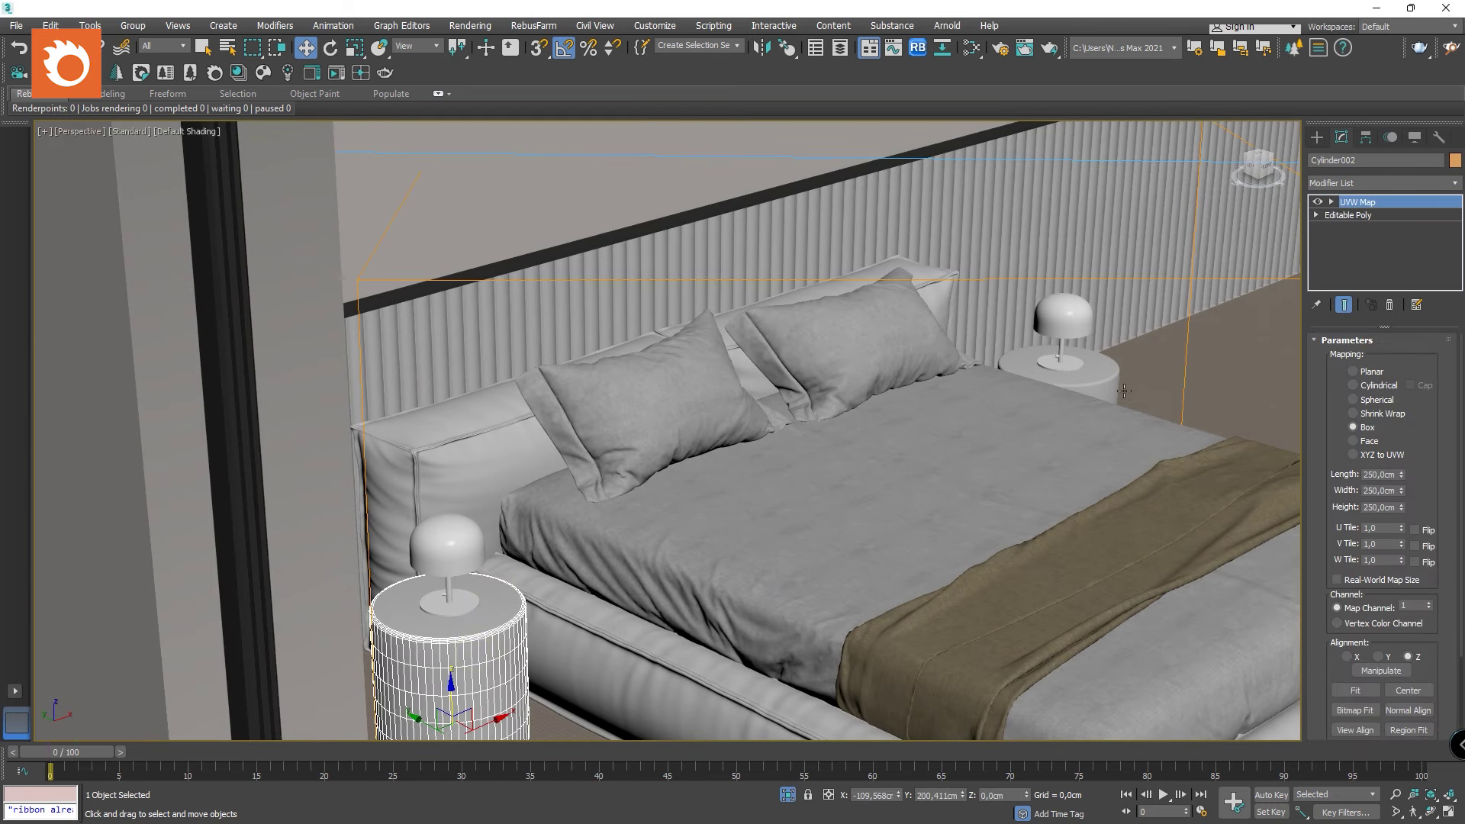
pyautogui.keyDown('ctrl'); pyautogui.click(1105, 376); pyautogui.keyUp('ctrl')
# Add the four ceiling beams to the nightstand selection and apply the dark brown wood material from Chaos Cosmos to all of them.
pyautogui.press('c')
pyautogui.keyDown('ctrl'); pyautogui.click(838, 239); pyautogui.keyUp('ctrl')
pyautogui.keyDown('ctrl'); pyautogui.click(767, 217); pyautogui.keyUp('ctrl')
pyautogui.keyDown('ctrl'); pyautogui.click(602, 204); pyautogui.keyUp('ctrl')
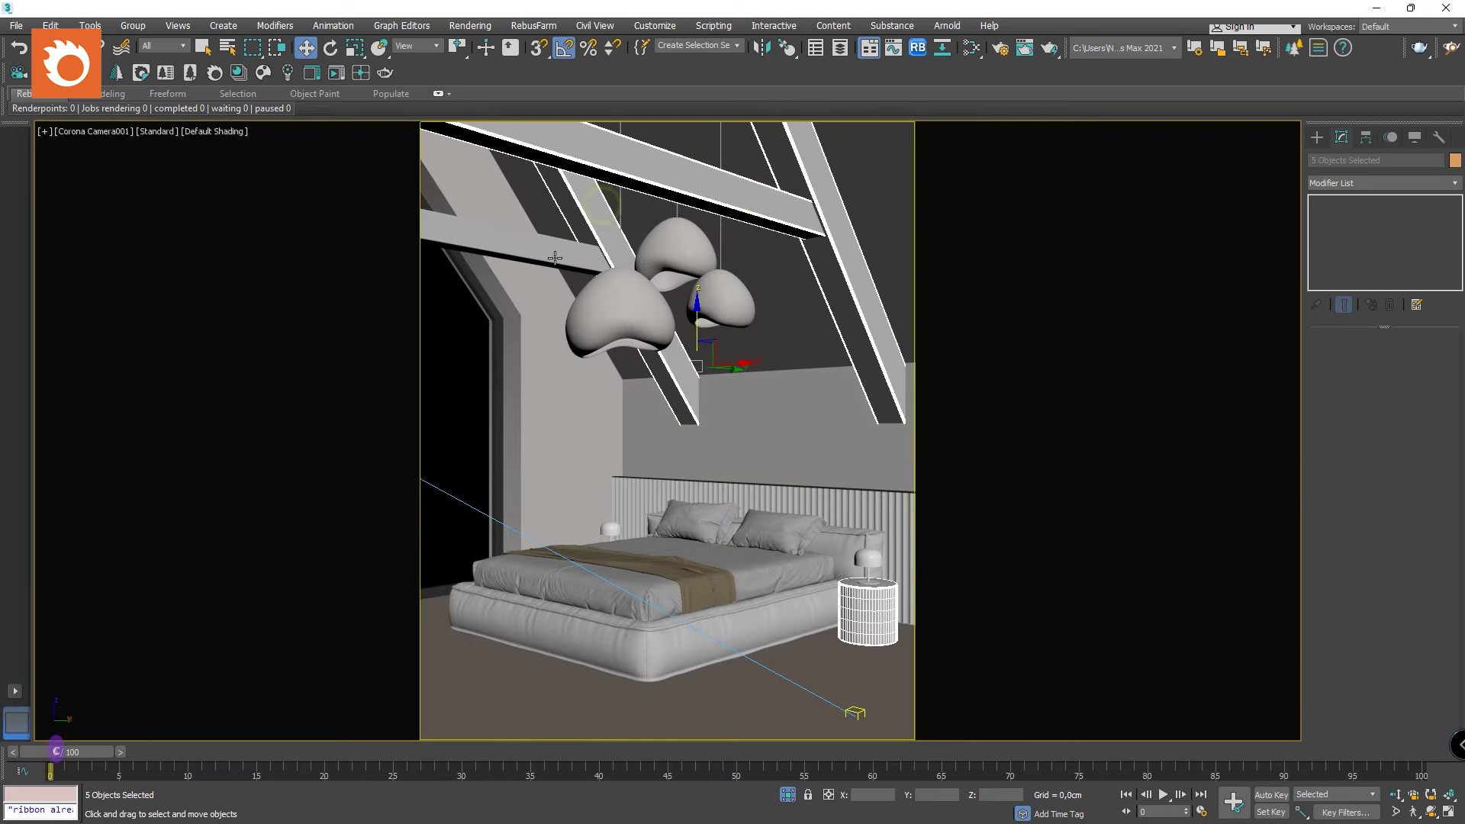
pyautogui.keyDown('ctrl'); pyautogui.click(557, 258); pyautogui.keyUp('ctrl')
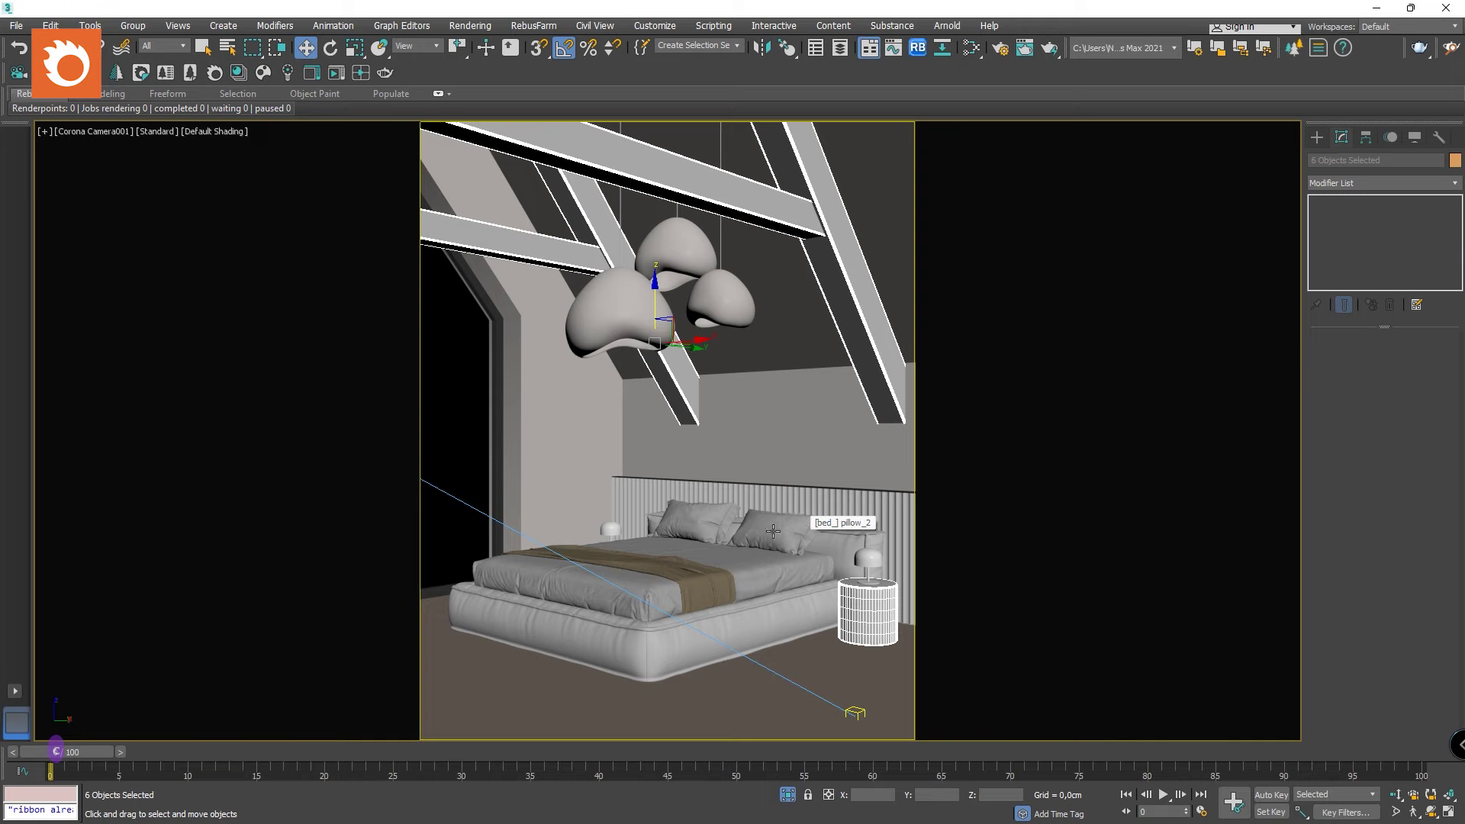
pyautogui.click(263, 72)
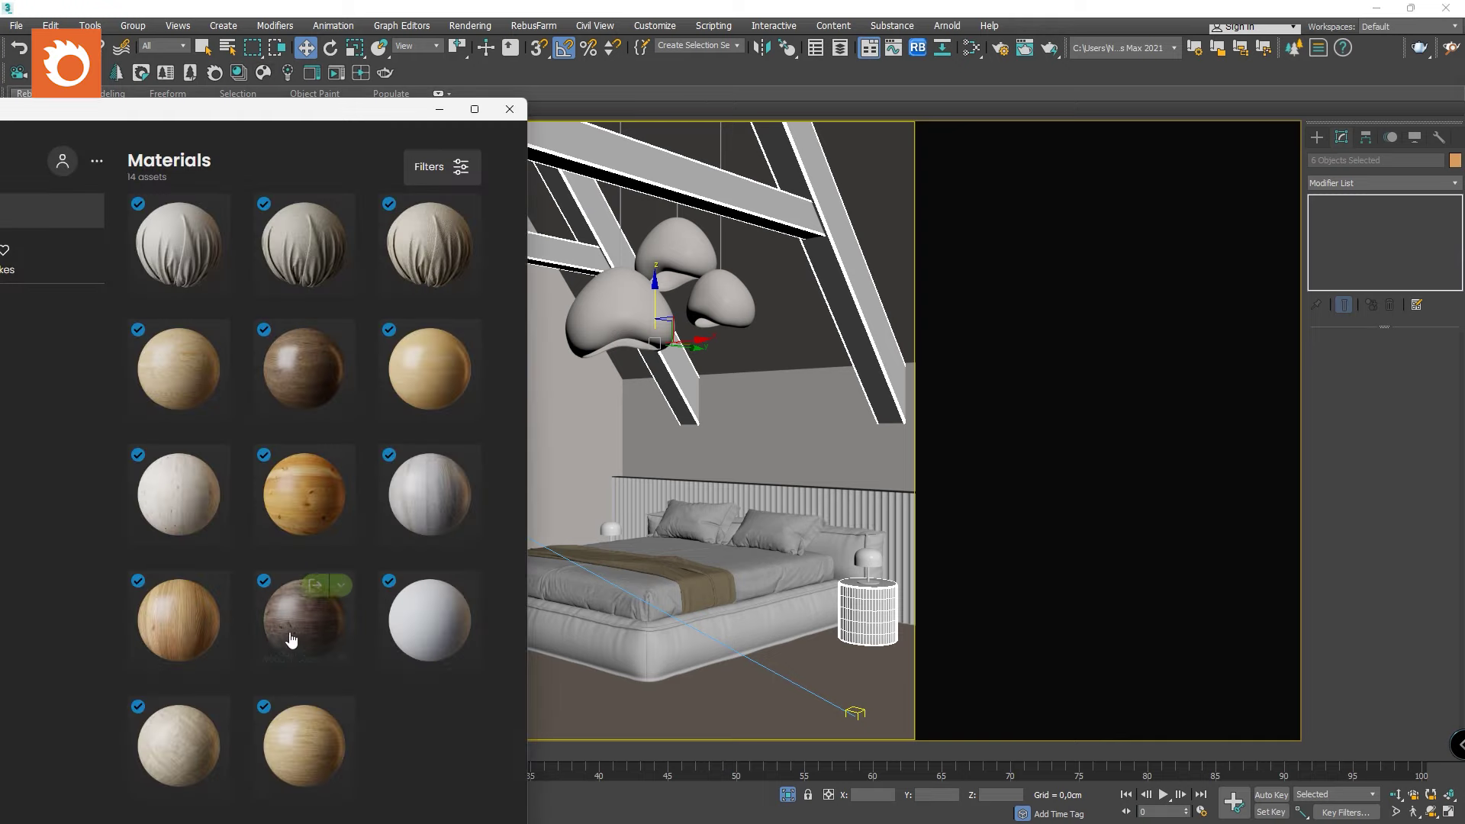
pyautogui.click(313, 586)
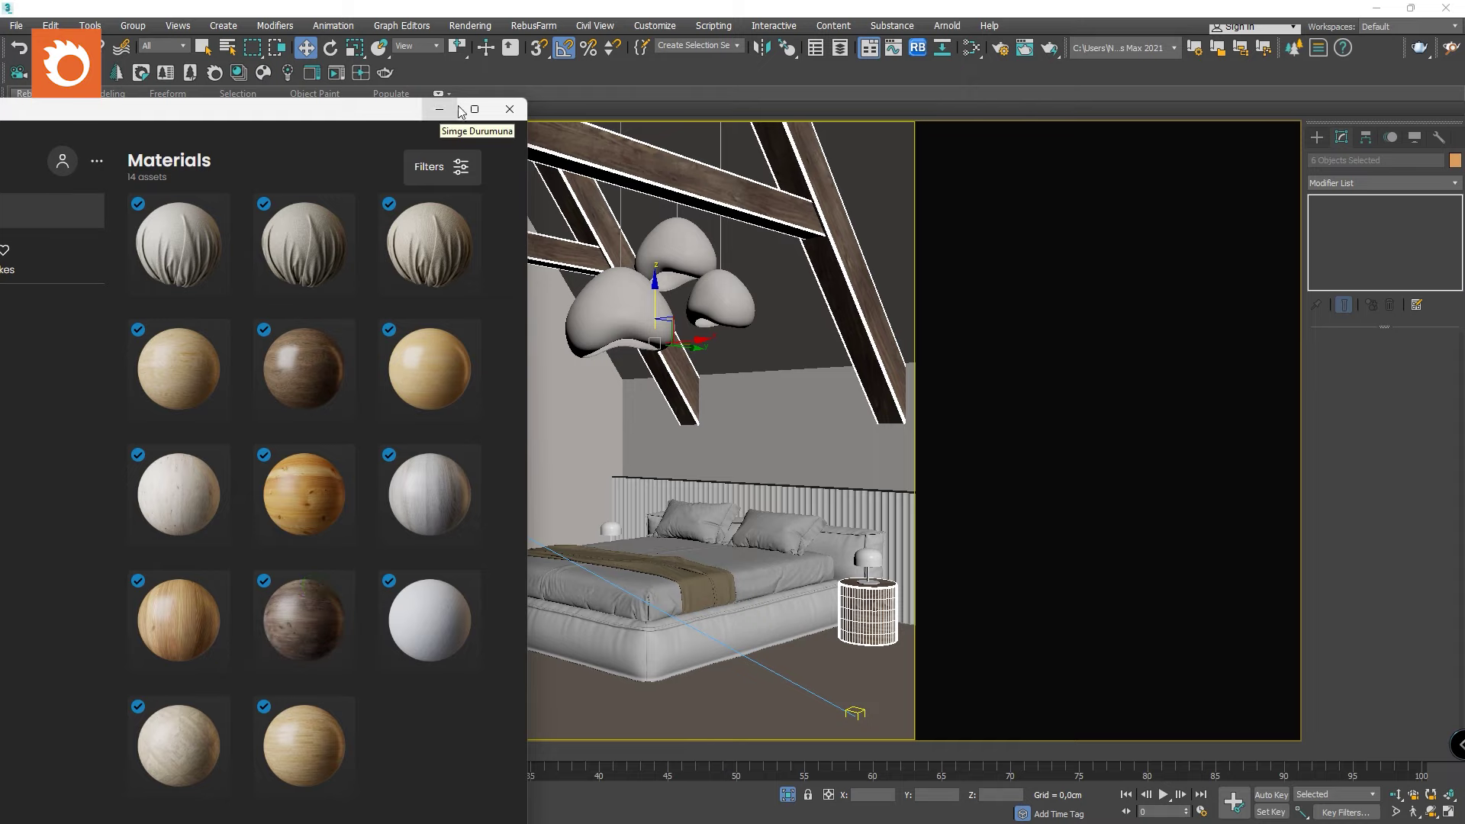
pyautogui.click(523, 109)
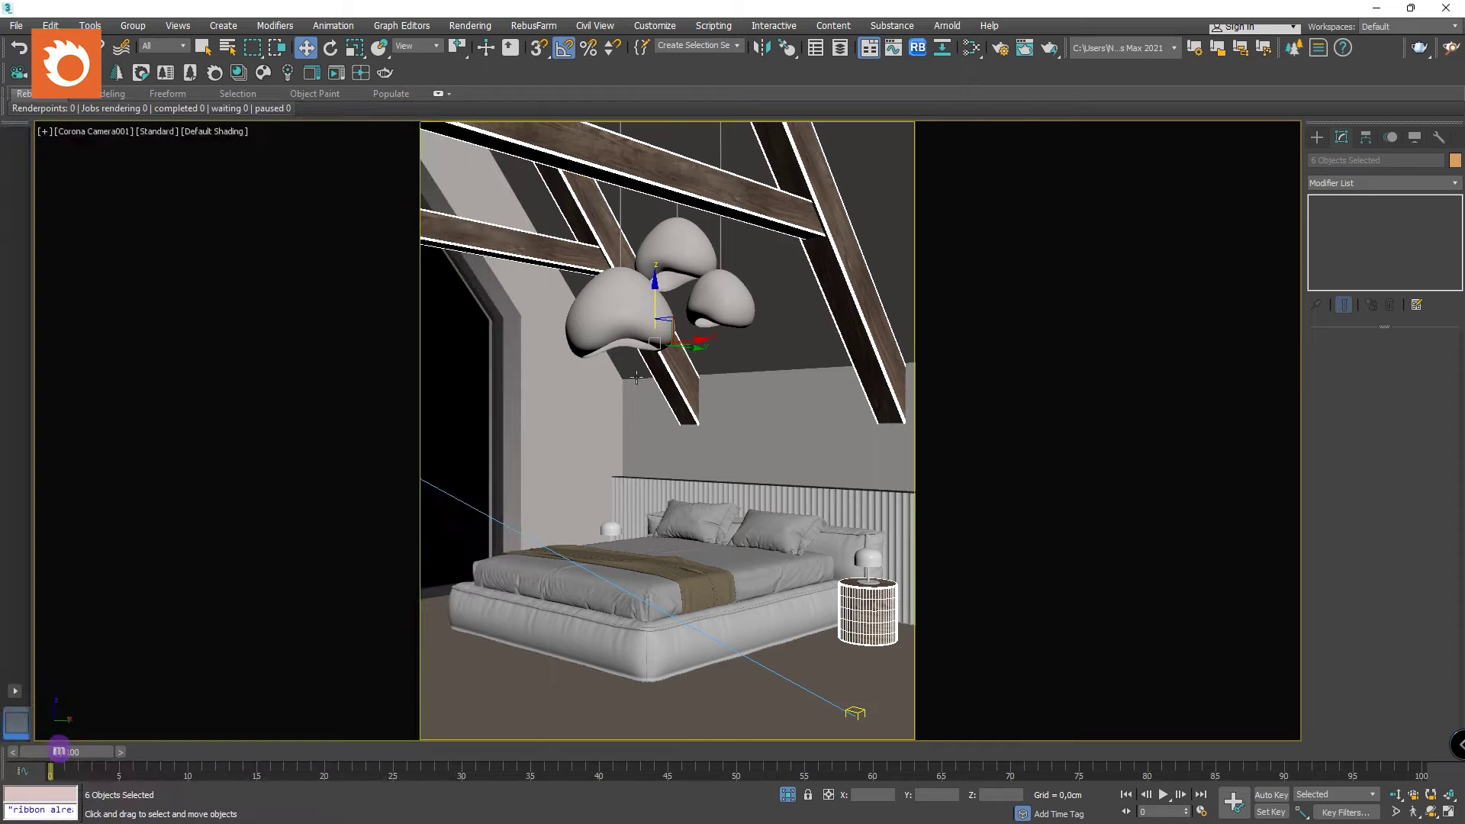
# Load the beams' Wood_11_100cm material into the Slate Material Editor and move its diffuse bitmap away from the UVW randomizer node.
pyautogui.press('m')
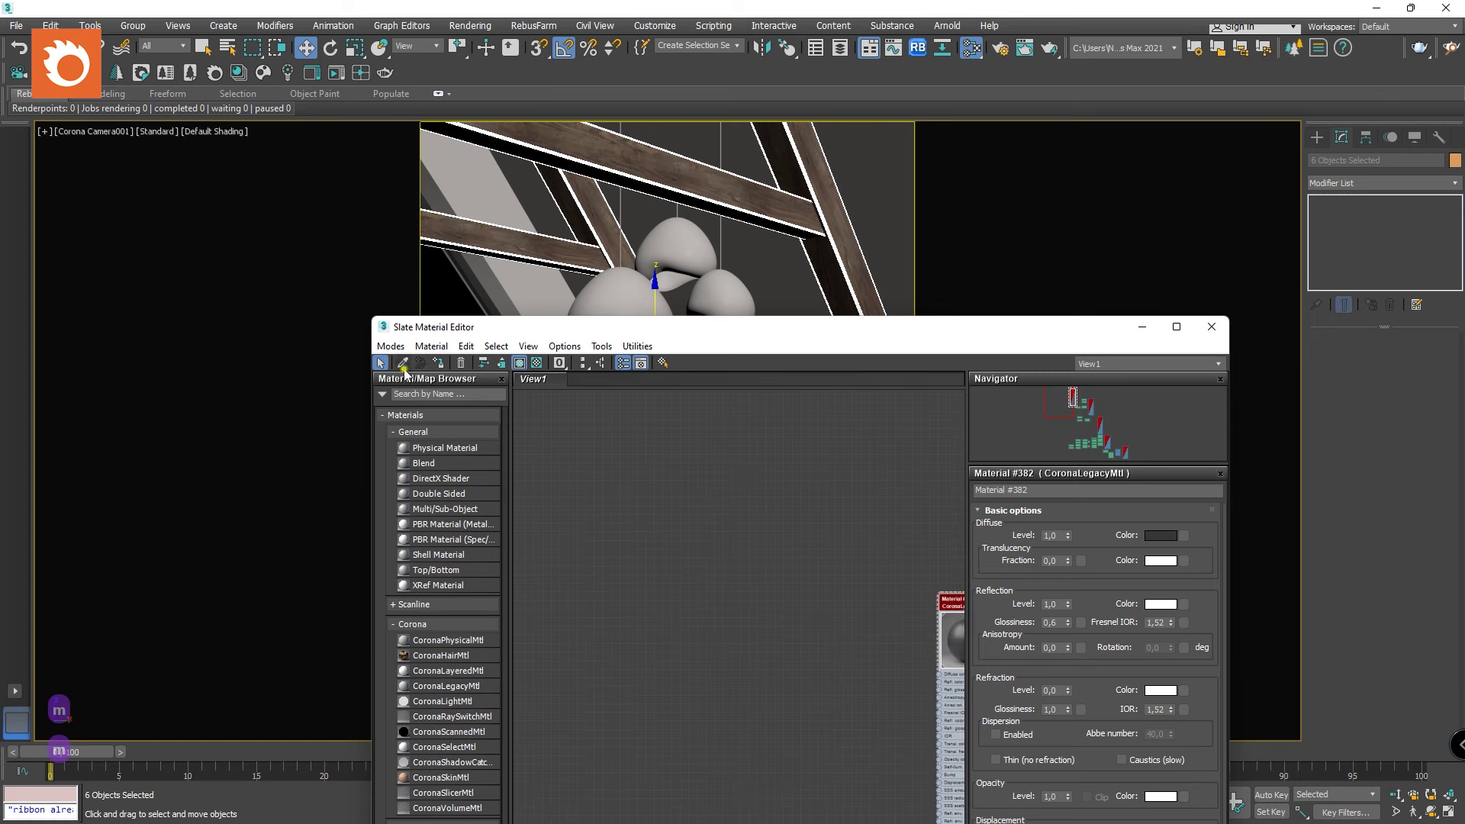
pyautogui.click(403, 364)
pyautogui.click(794, 212)
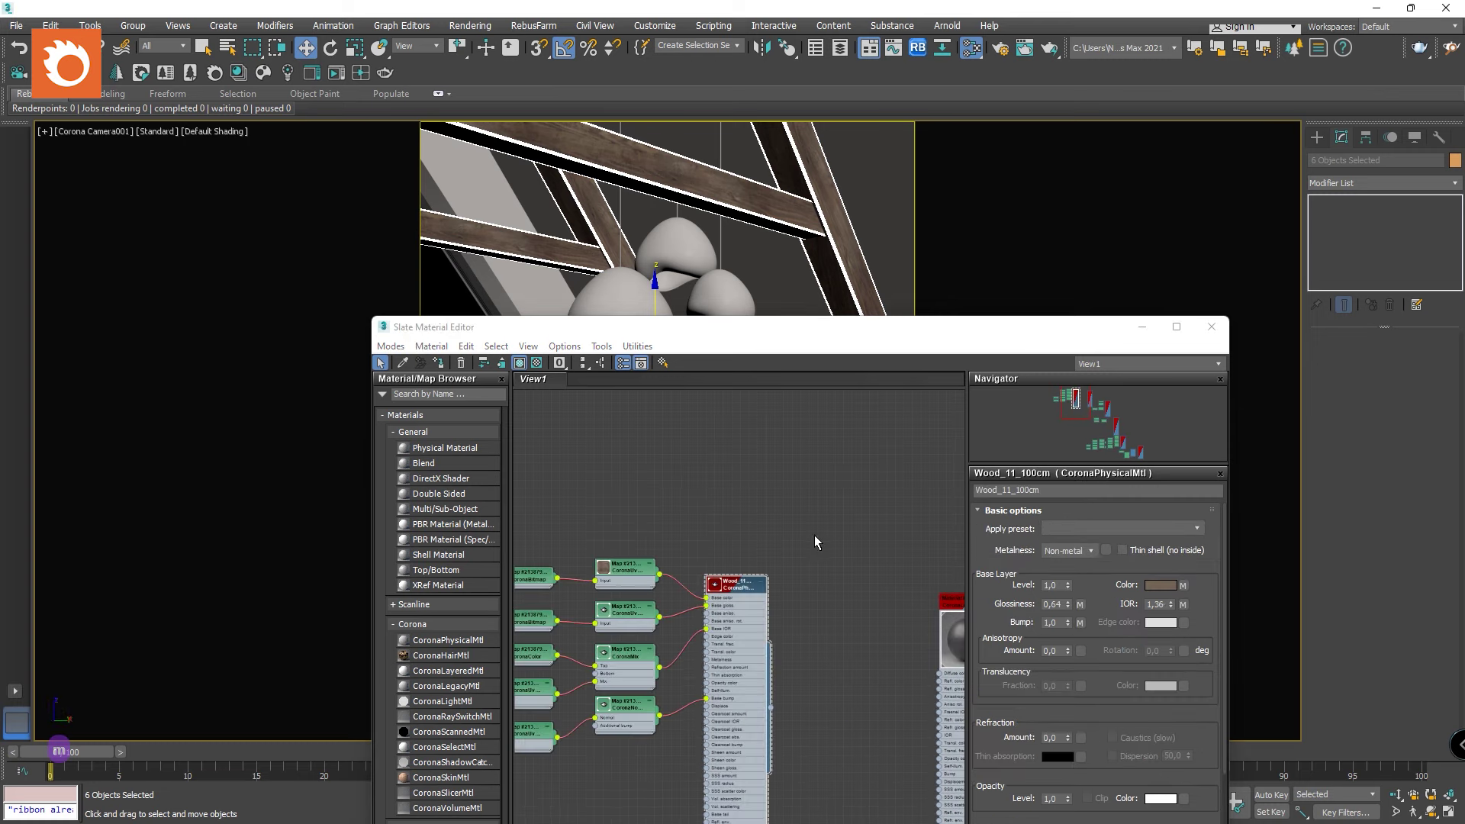
pyautogui.moveTo(702, 551); pyautogui.dragTo(850, 564, button='middle')
pyautogui.scroll(2, 707, 598)
pyautogui.moveTo(672, 595); pyautogui.dragTo(508, 574)
# Insert a Color Correction map between the wood material's diffuse bitmap and its UVW randomizer node.
pyautogui.click(433, 395)
pyautogui.write('color c')
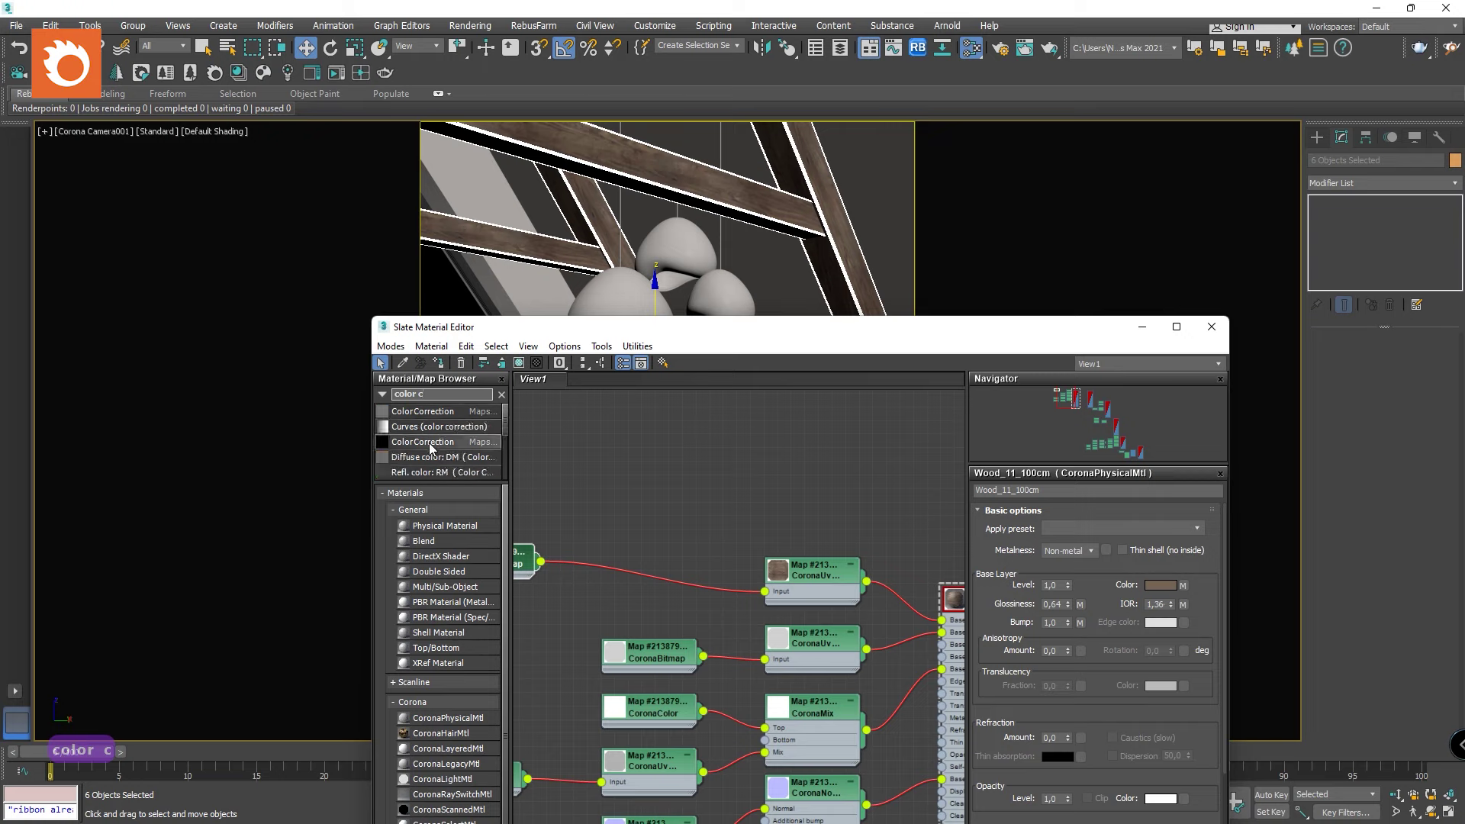
pyautogui.click(636, 576)
pyautogui.click(636, 573)
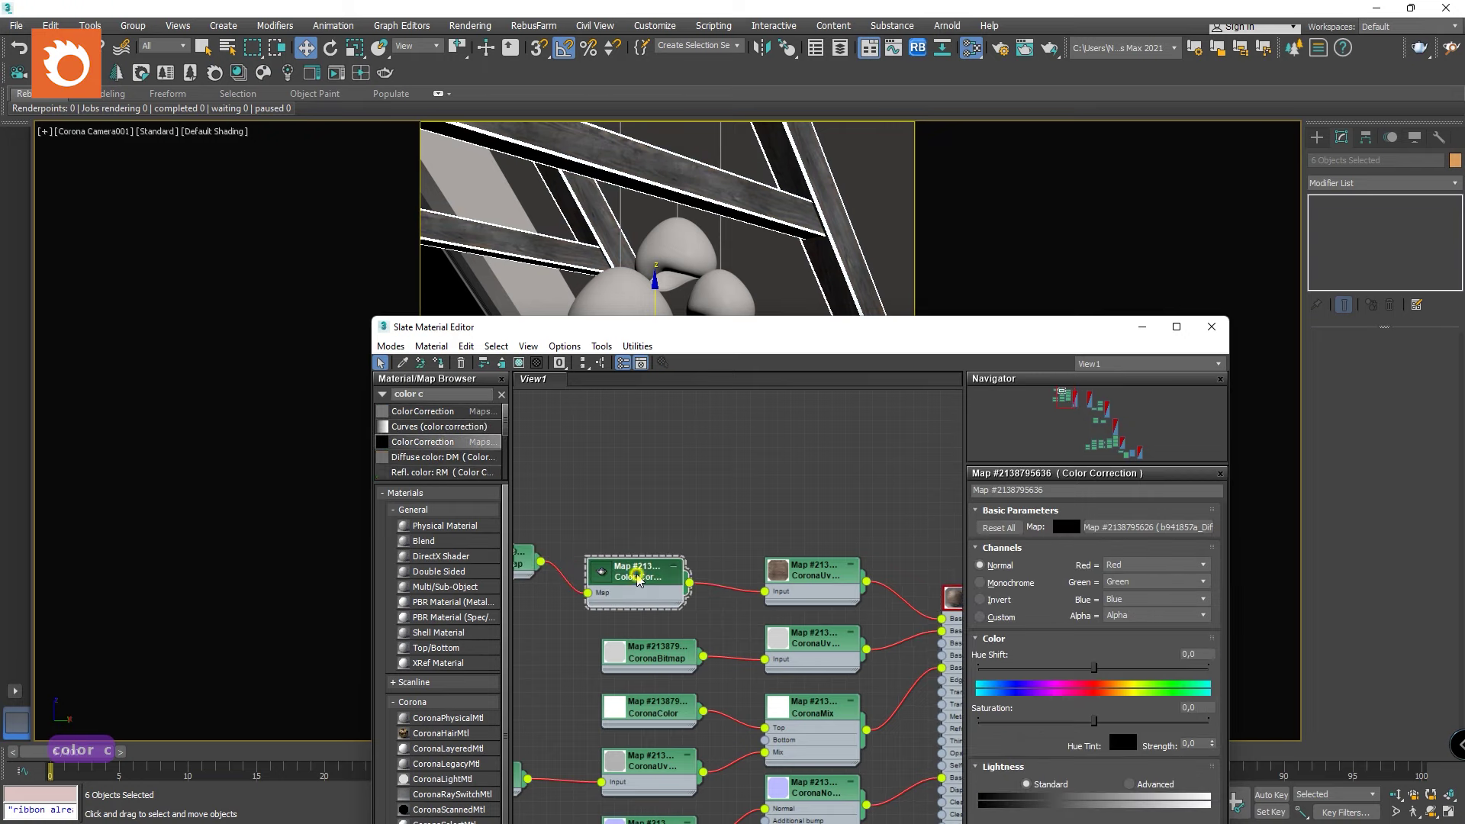
# Set the wood's Color Correction saturation to -46.844 and its advanced RGB gamma/contrast to 1.5, then close the material editor.
pyautogui.moveTo(1094, 721); pyautogui.dragTo(1039, 721)
pyautogui.click(1129, 783)
pyautogui.moveTo(952, 327); pyautogui.dragTo(932, 159)
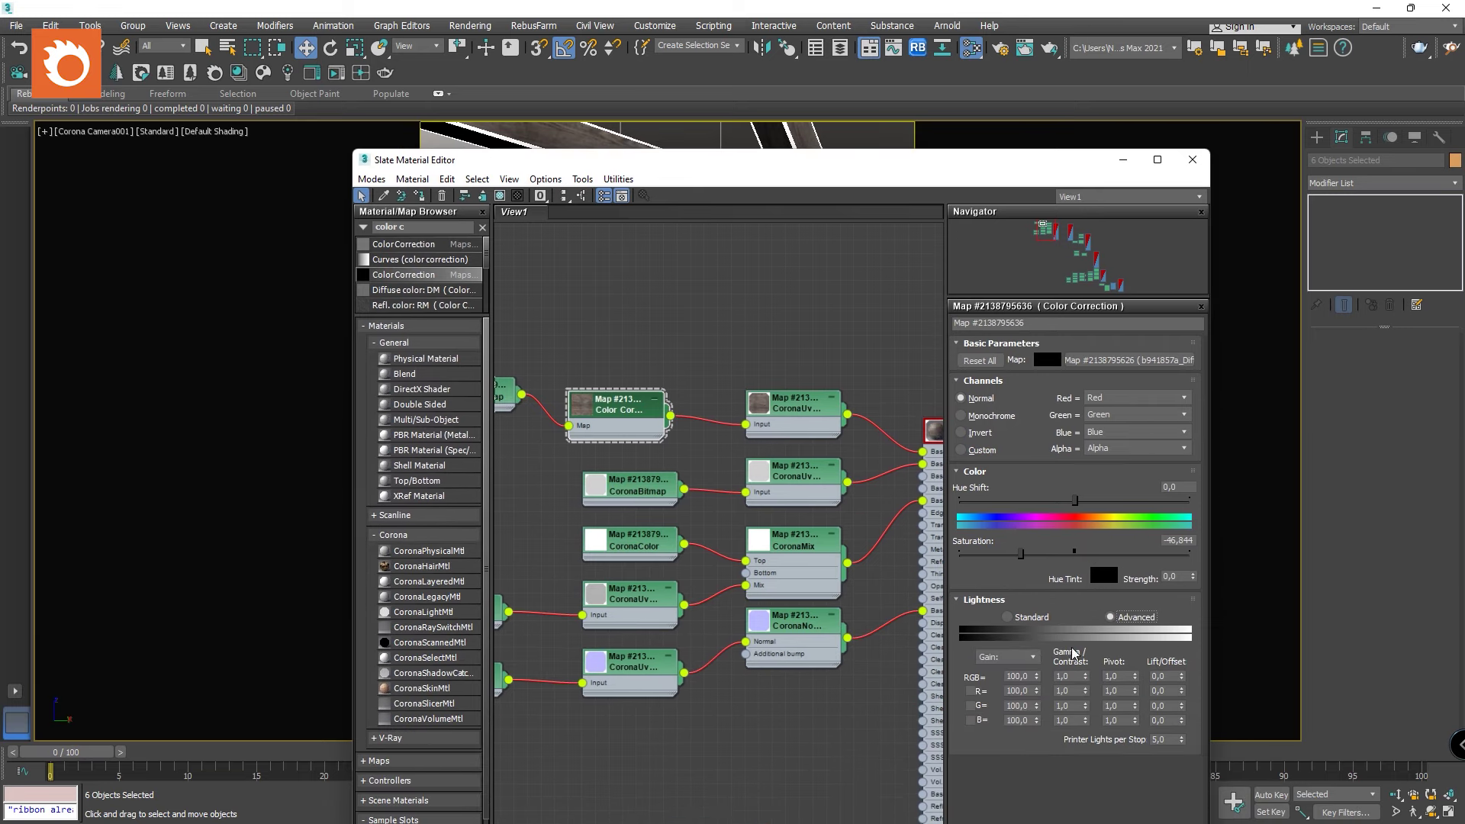
pyautogui.doubleClick(1064, 676)
pyautogui.write('1.5')
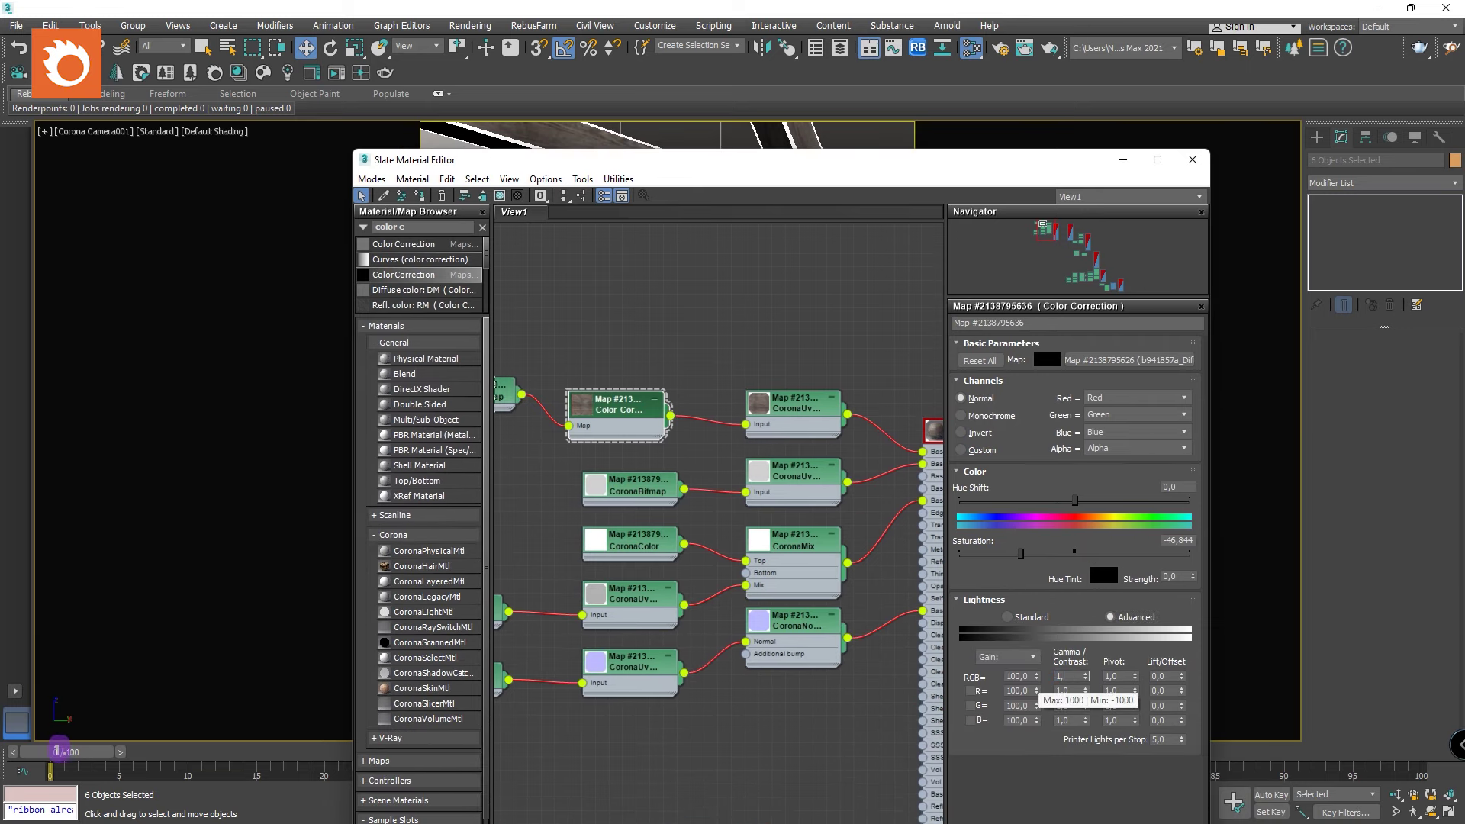
pyautogui.press('Return')
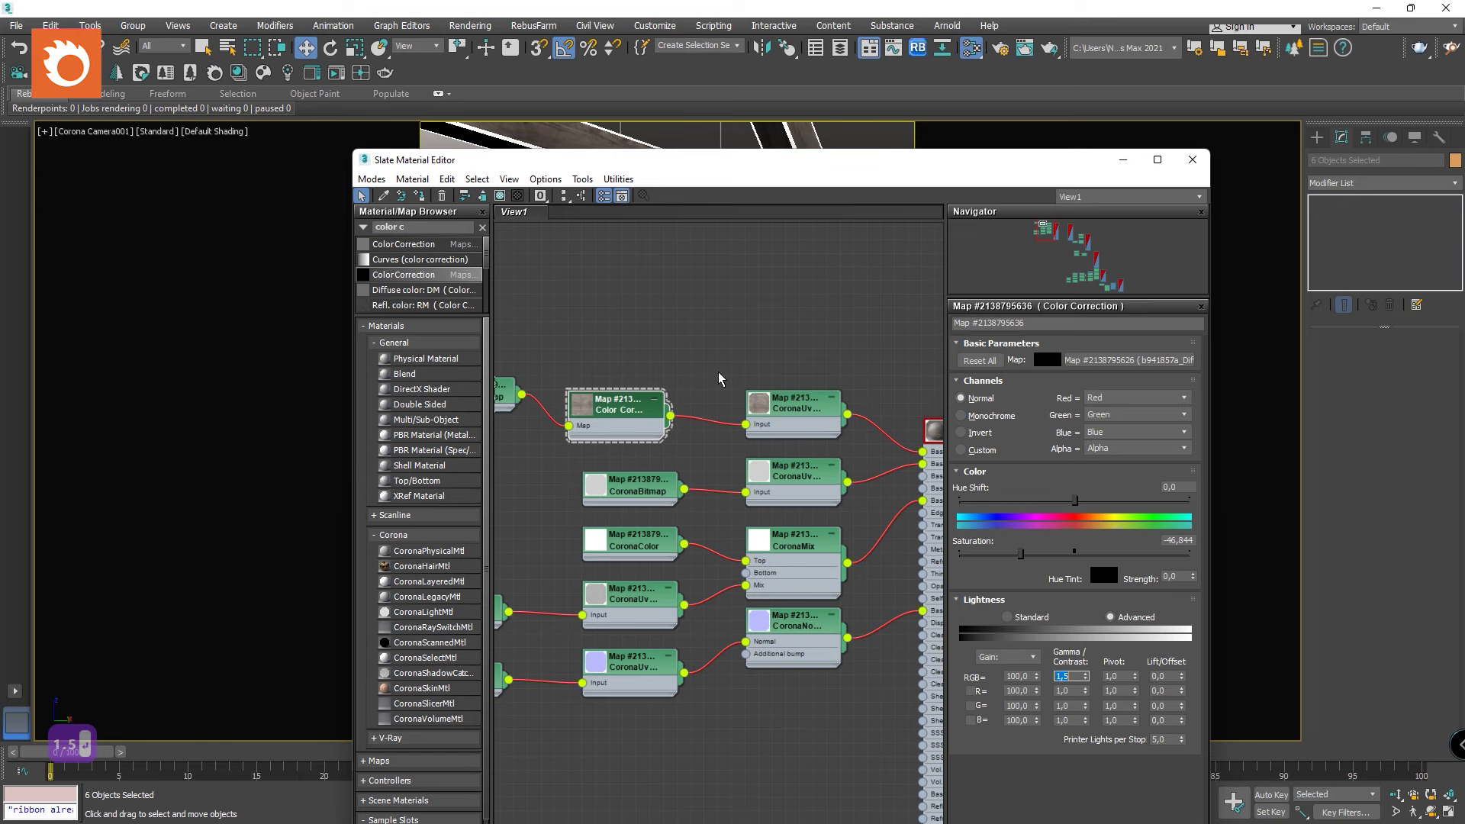
pyautogui.click(1193, 159)
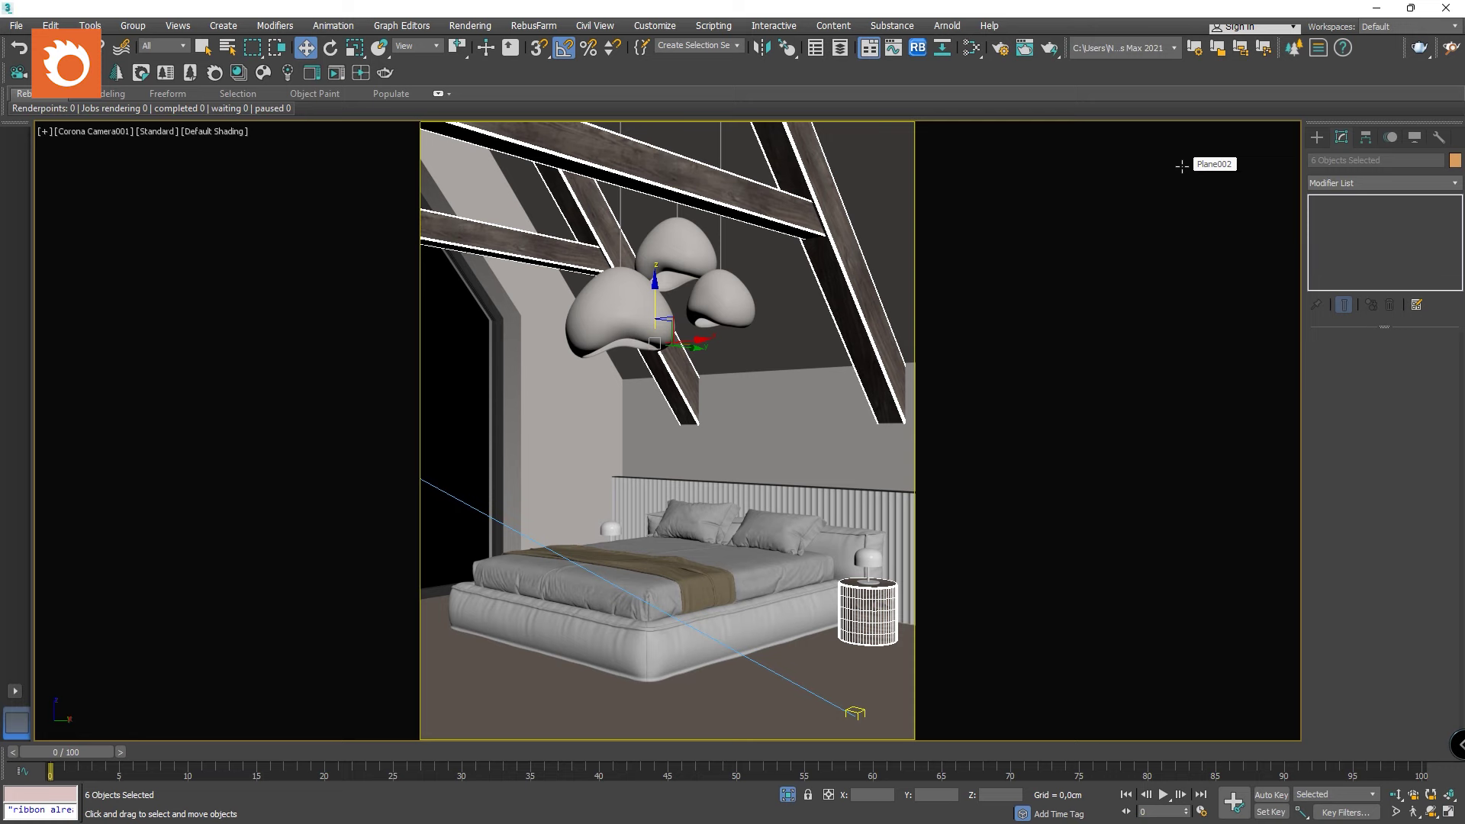
# Run an interactive render to check the wood on the beams and nightstand, then close the render windows.
pyautogui.click(1000, 48)
pyautogui.click(1164, 272)
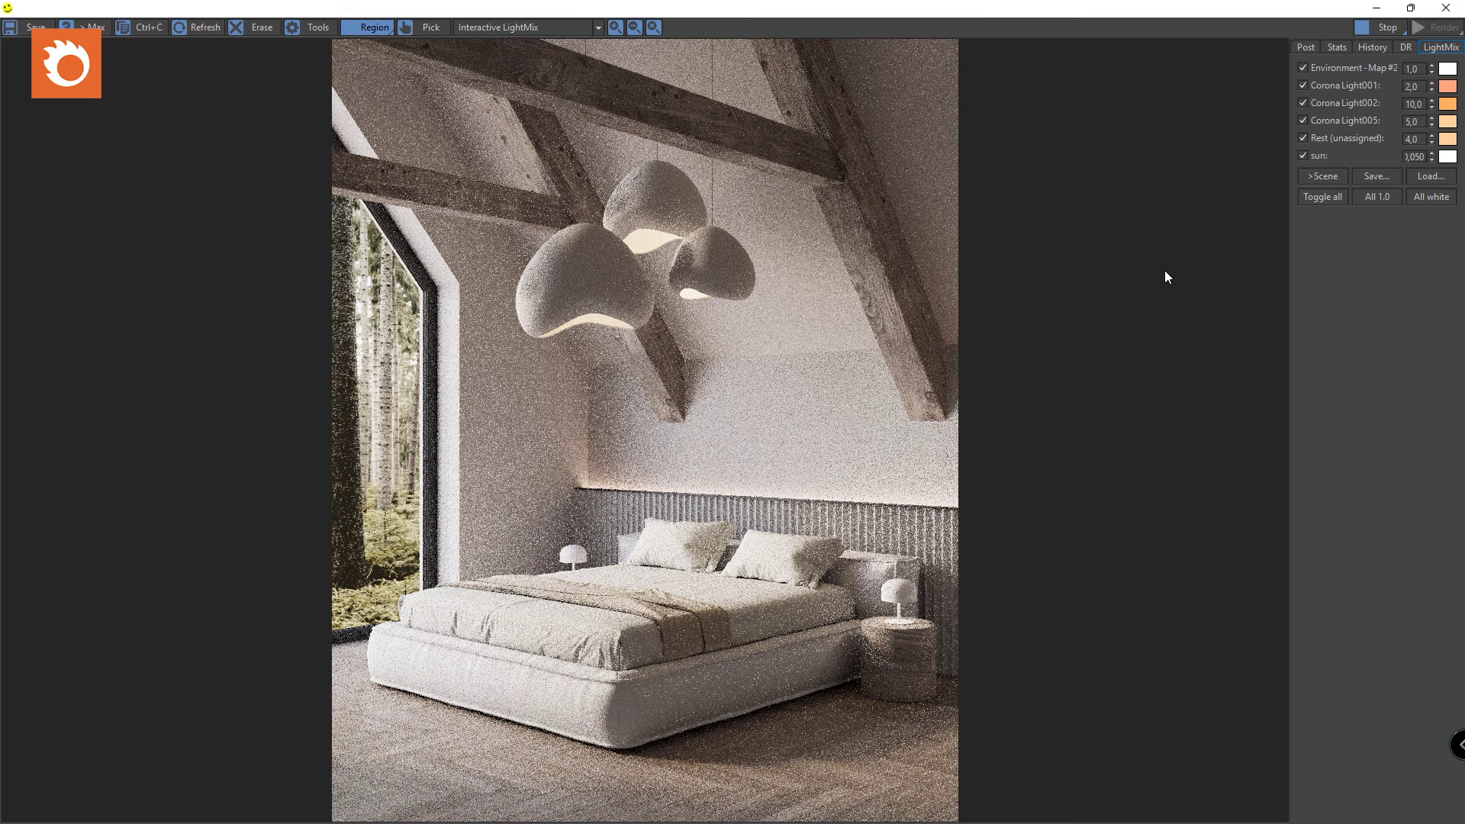
pyautogui.click(1445, 7)
pyautogui.click(1251, 109)
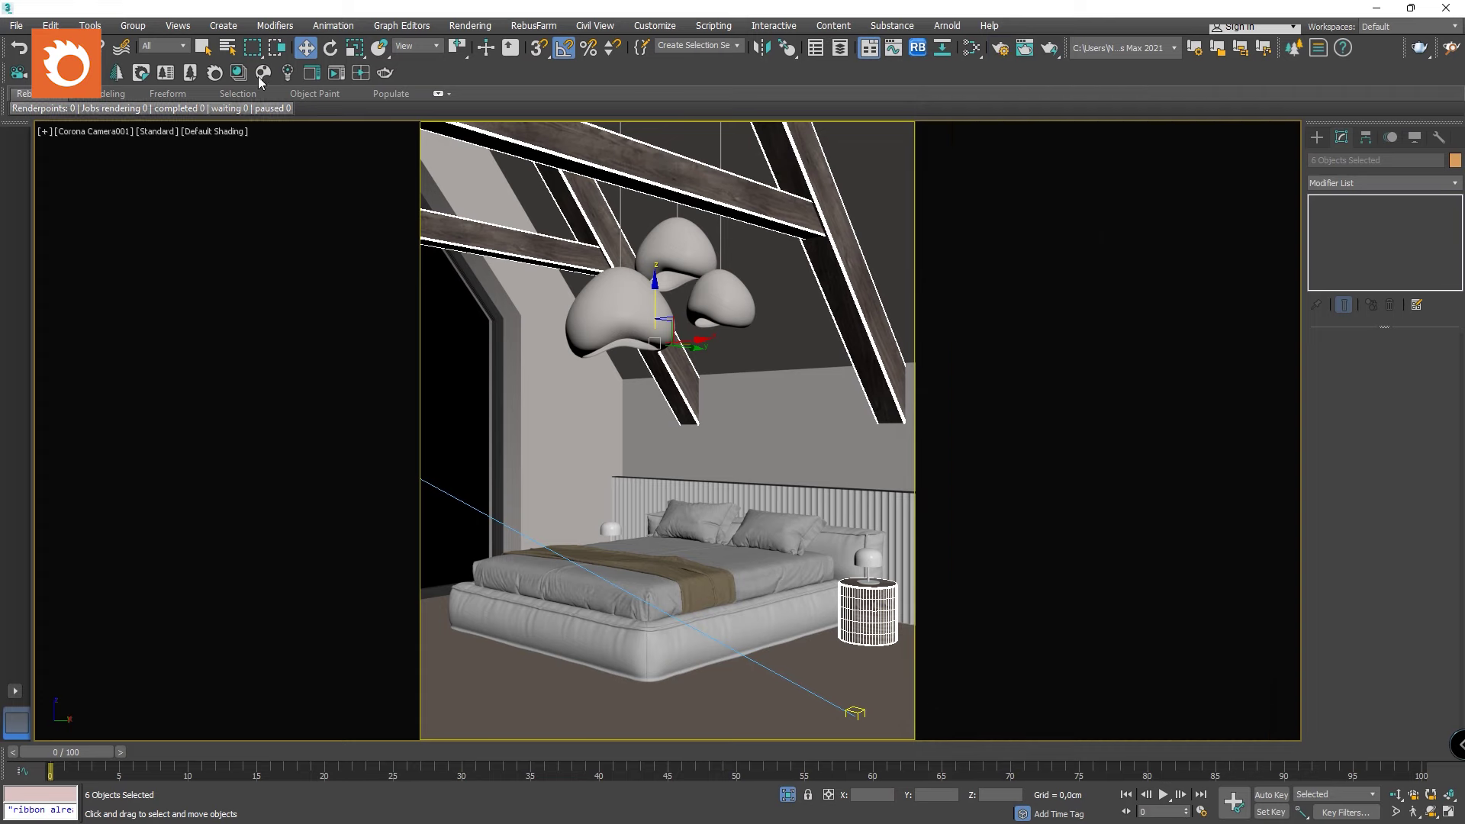
# Open the bed group and select the upholstered bed base together with both headboard parts.
pyautogui.click(263, 72)
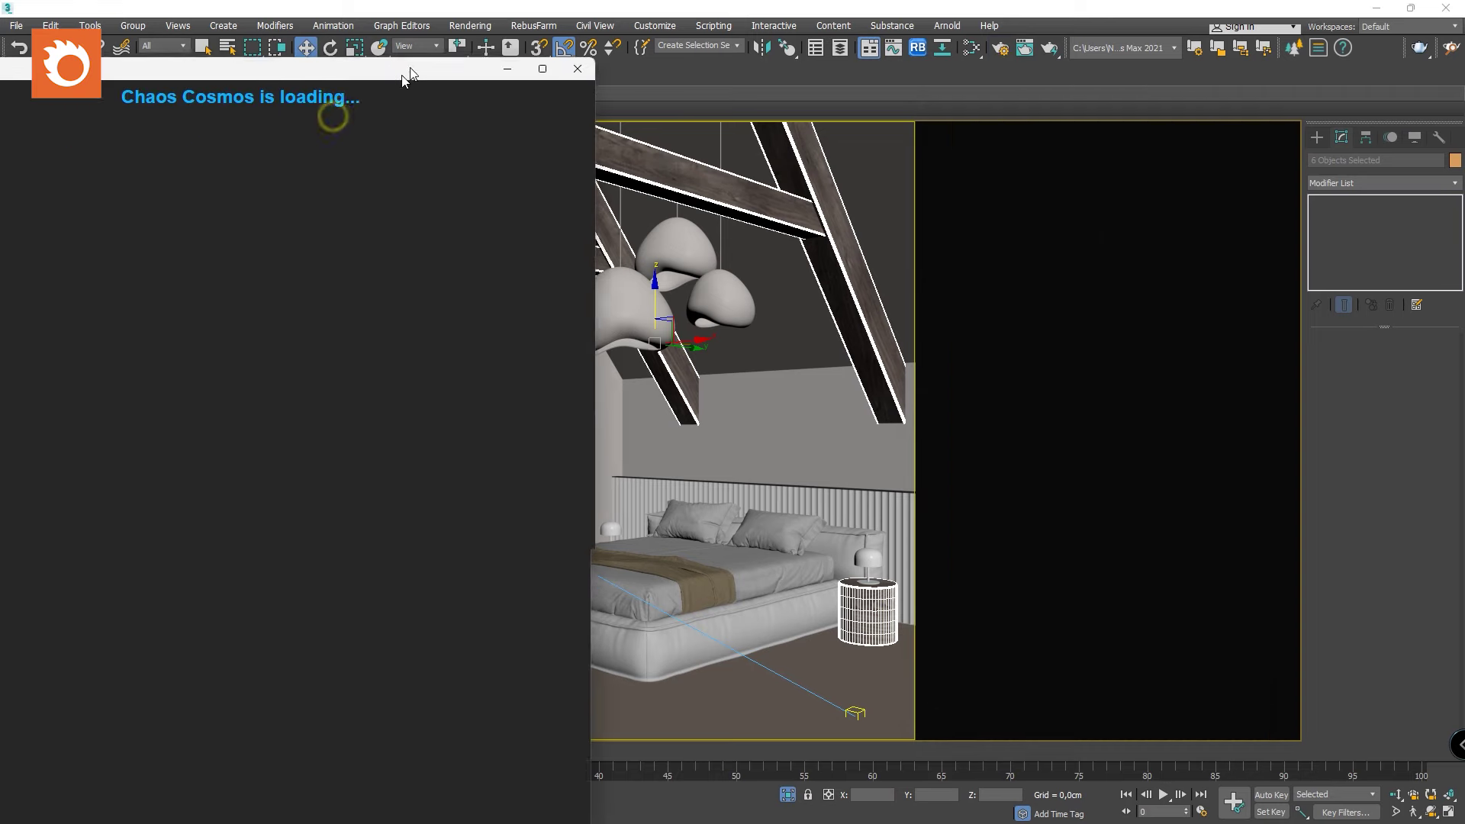
pyautogui.click(740, 624)
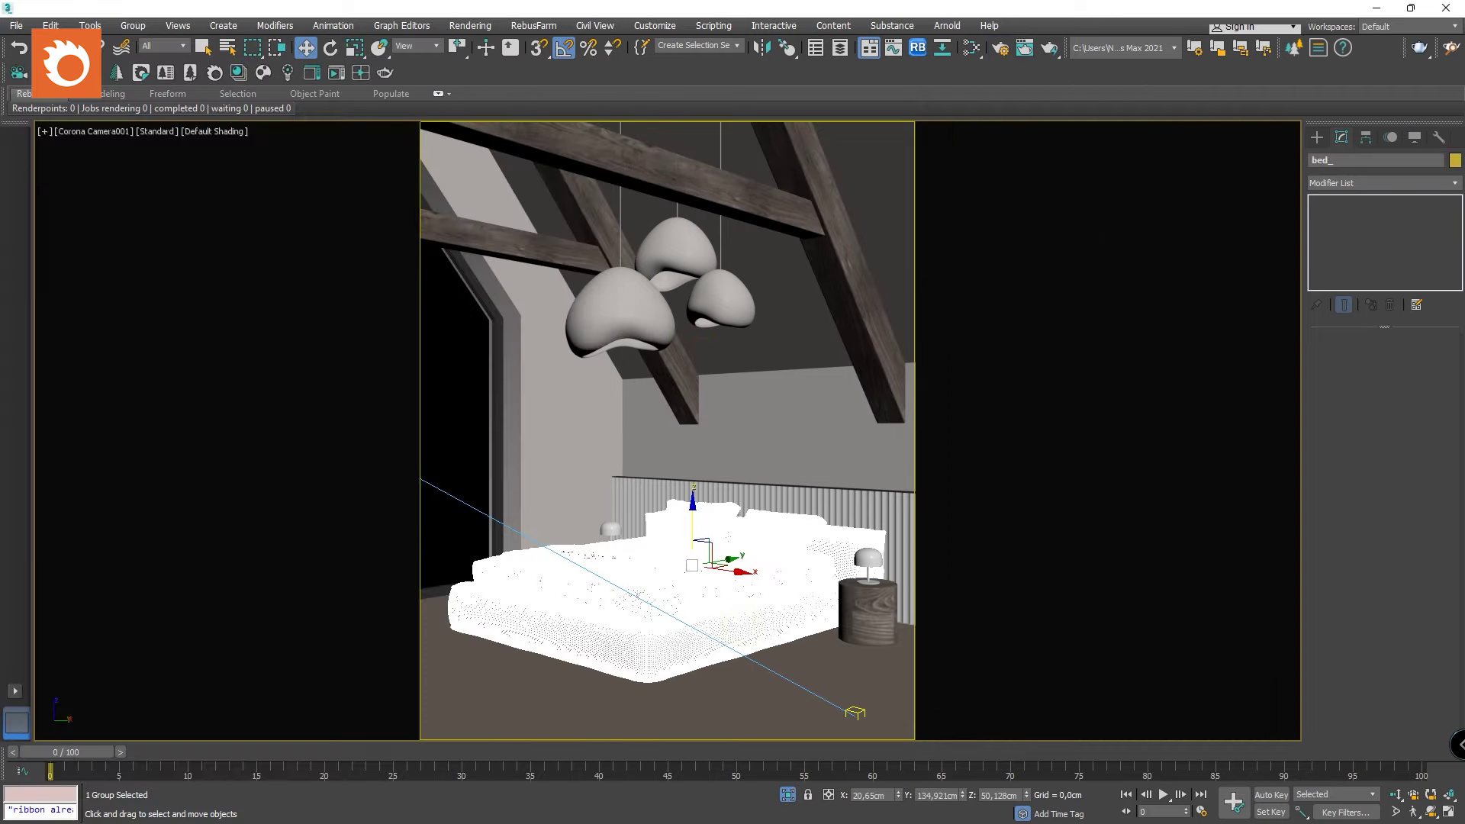
pyautogui.click(132, 26)
pyautogui.click(166, 90)
pyautogui.click(794, 607)
pyautogui.keyDown('ctrl'); pyautogui.click(826, 553); pyautogui.keyUp('ctrl')
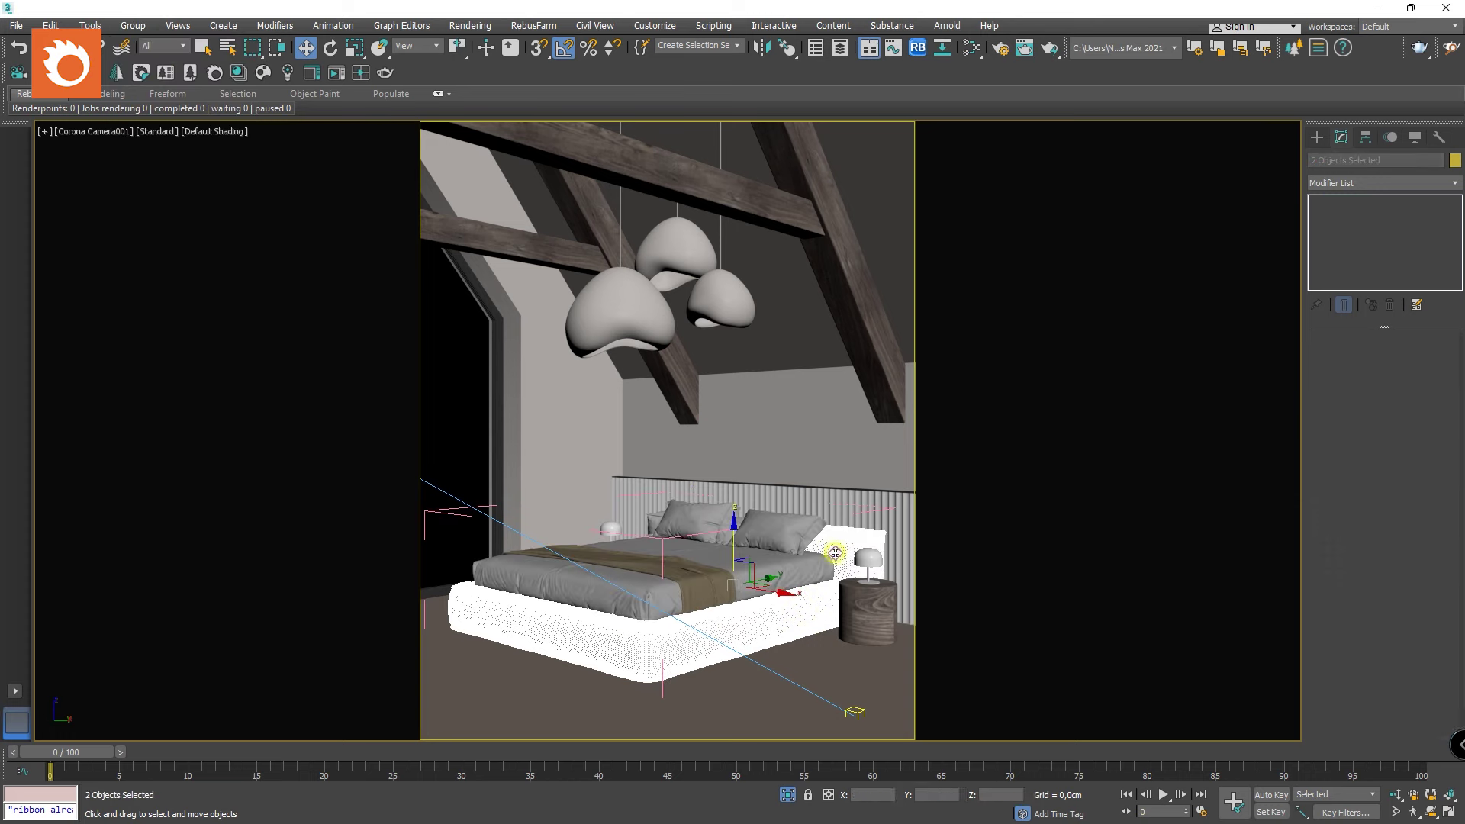
pyautogui.keyDown('ctrl'); pyautogui.click(651, 520); pyautogui.keyUp('ctrl')
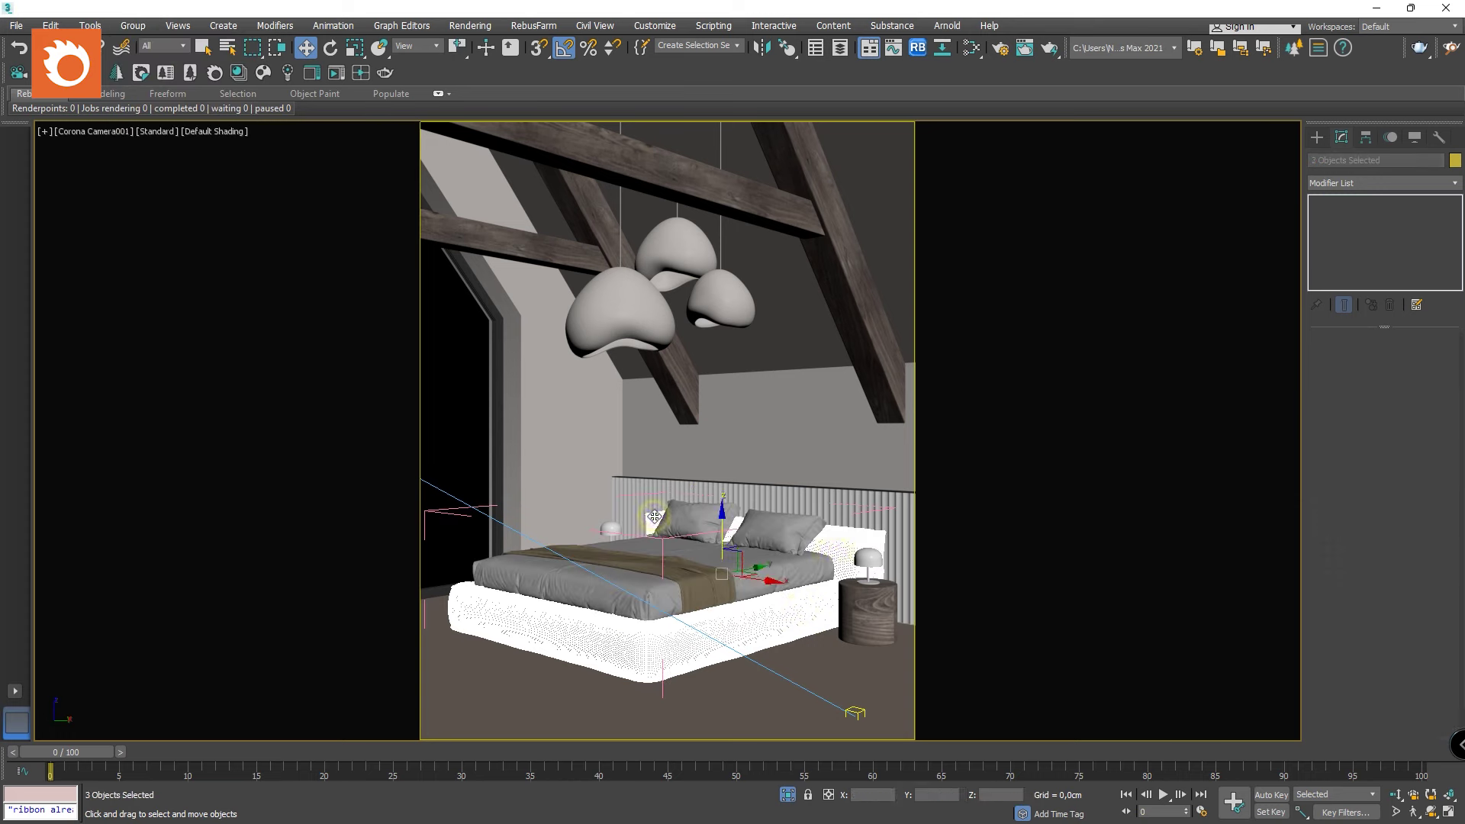
# Apply the plain white 2869553 20cm fabric material from Chaos Cosmos to the selected bed base and headboard parts.
pyautogui.click(266, 73)
pyautogui.moveTo(390, 315)
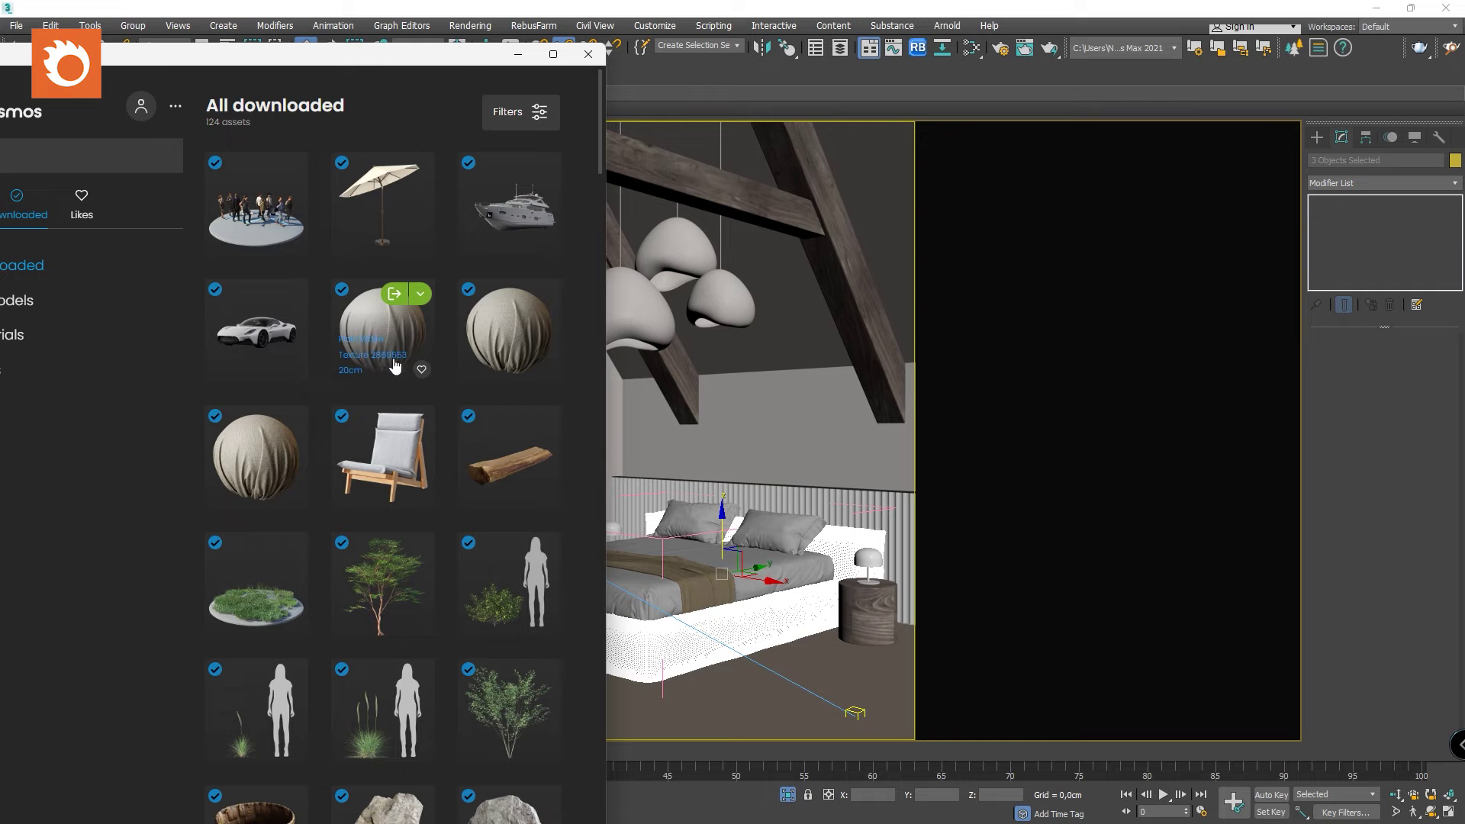
pyautogui.click(385, 302)
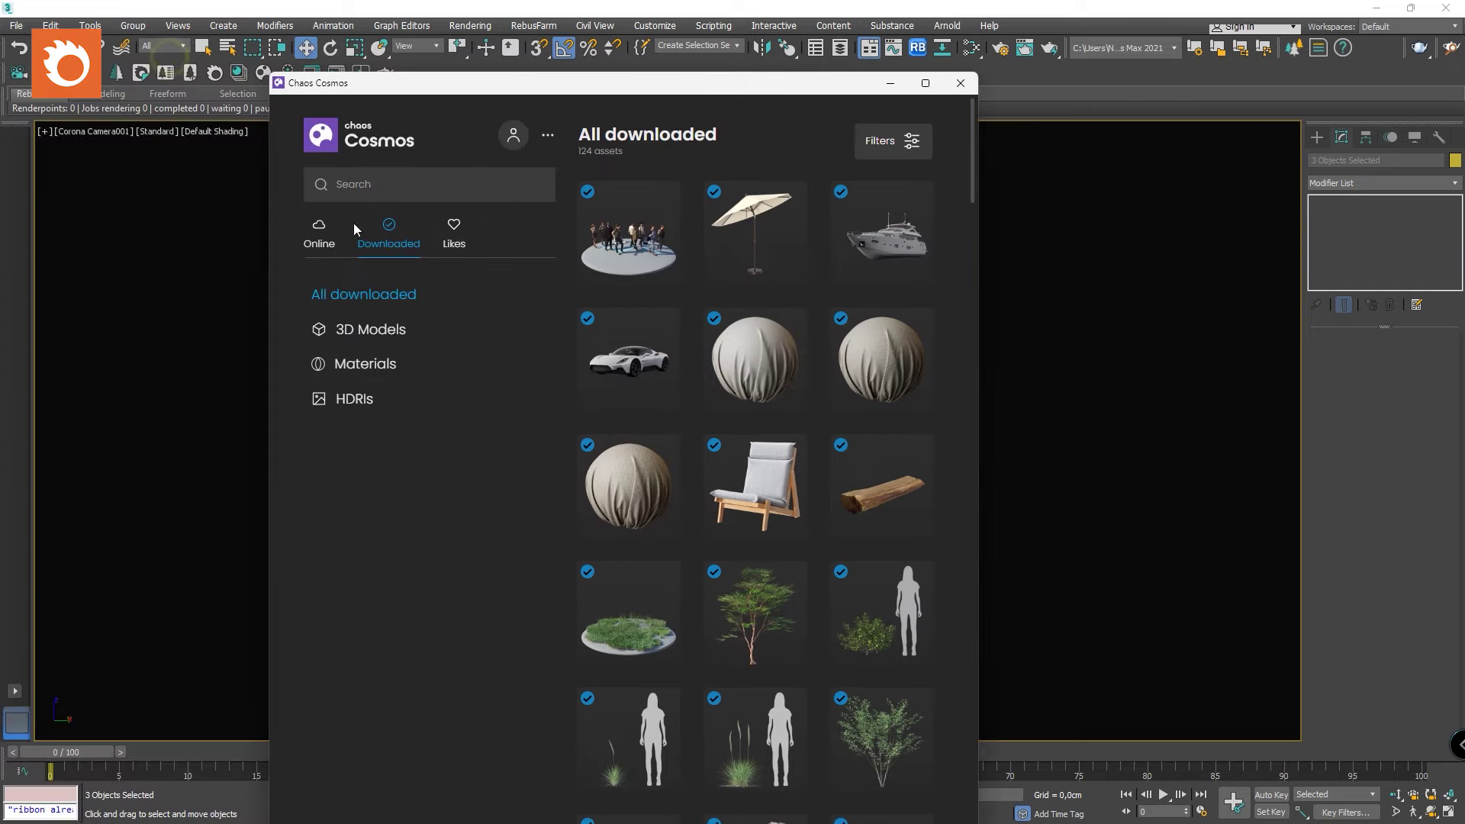
pyautogui.moveTo(763, 90); pyautogui.dragTo(426, 108)
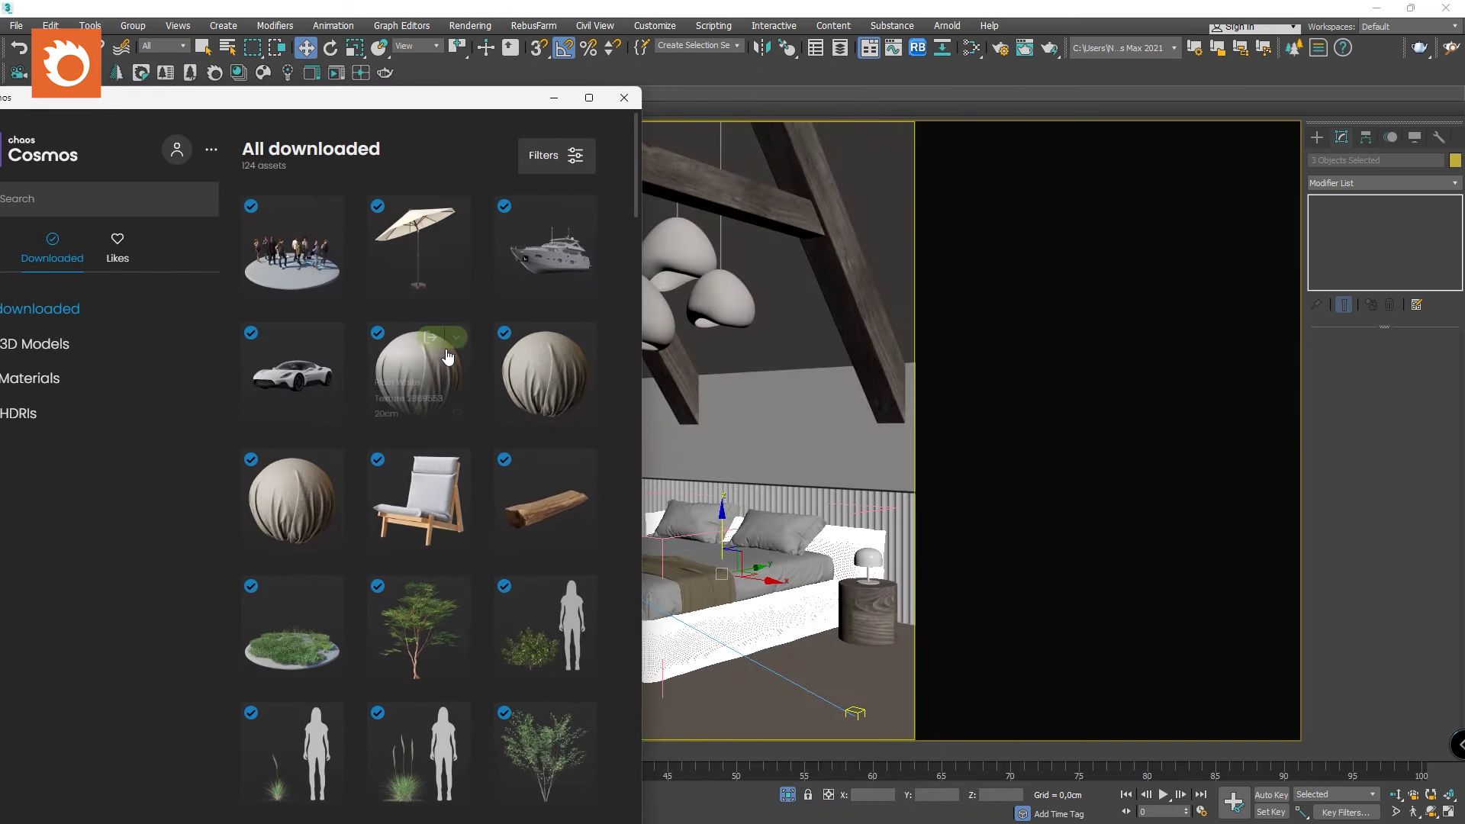
pyautogui.click(436, 348)
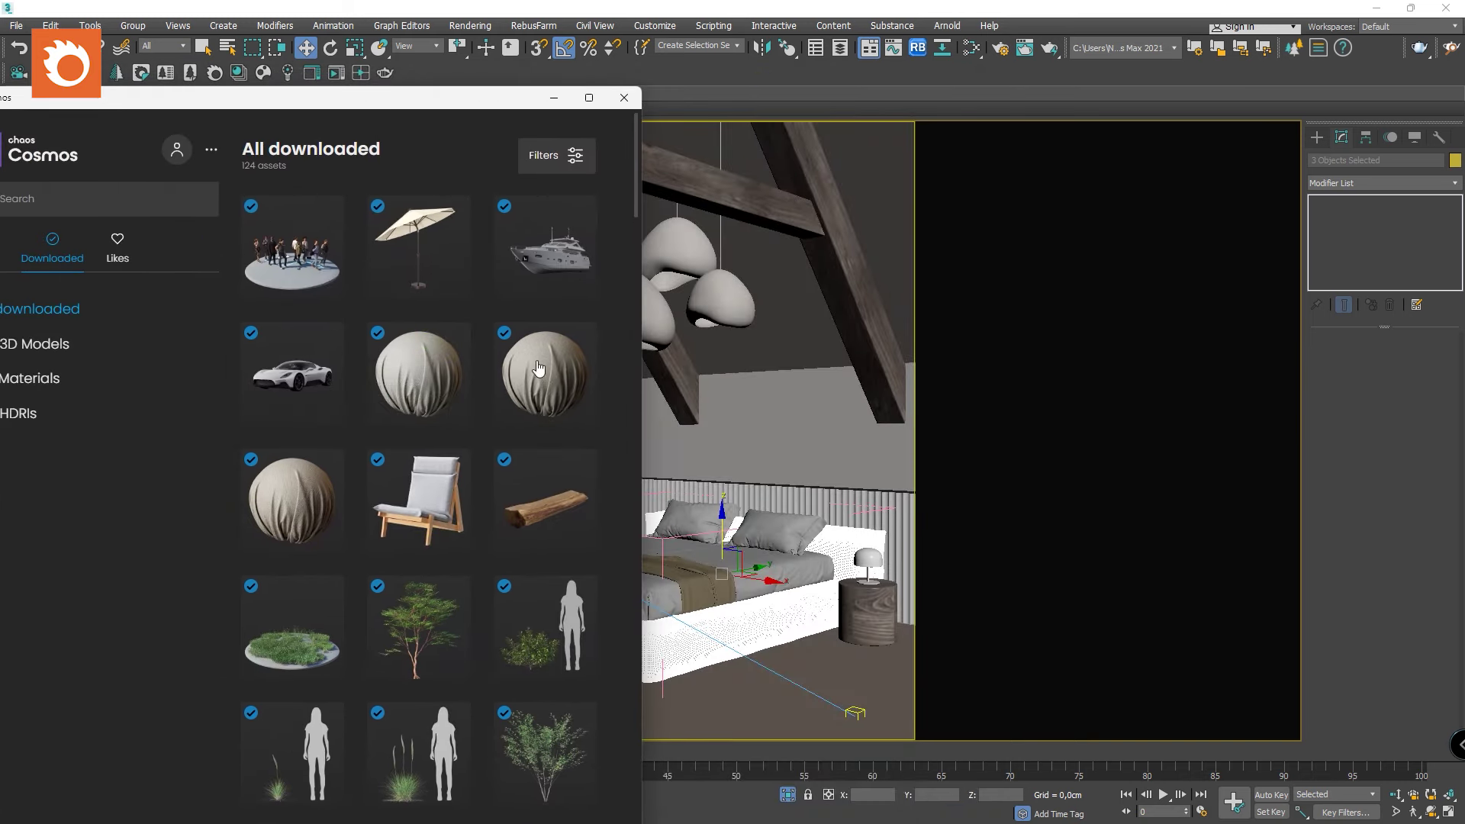
pyautogui.click(623, 98)
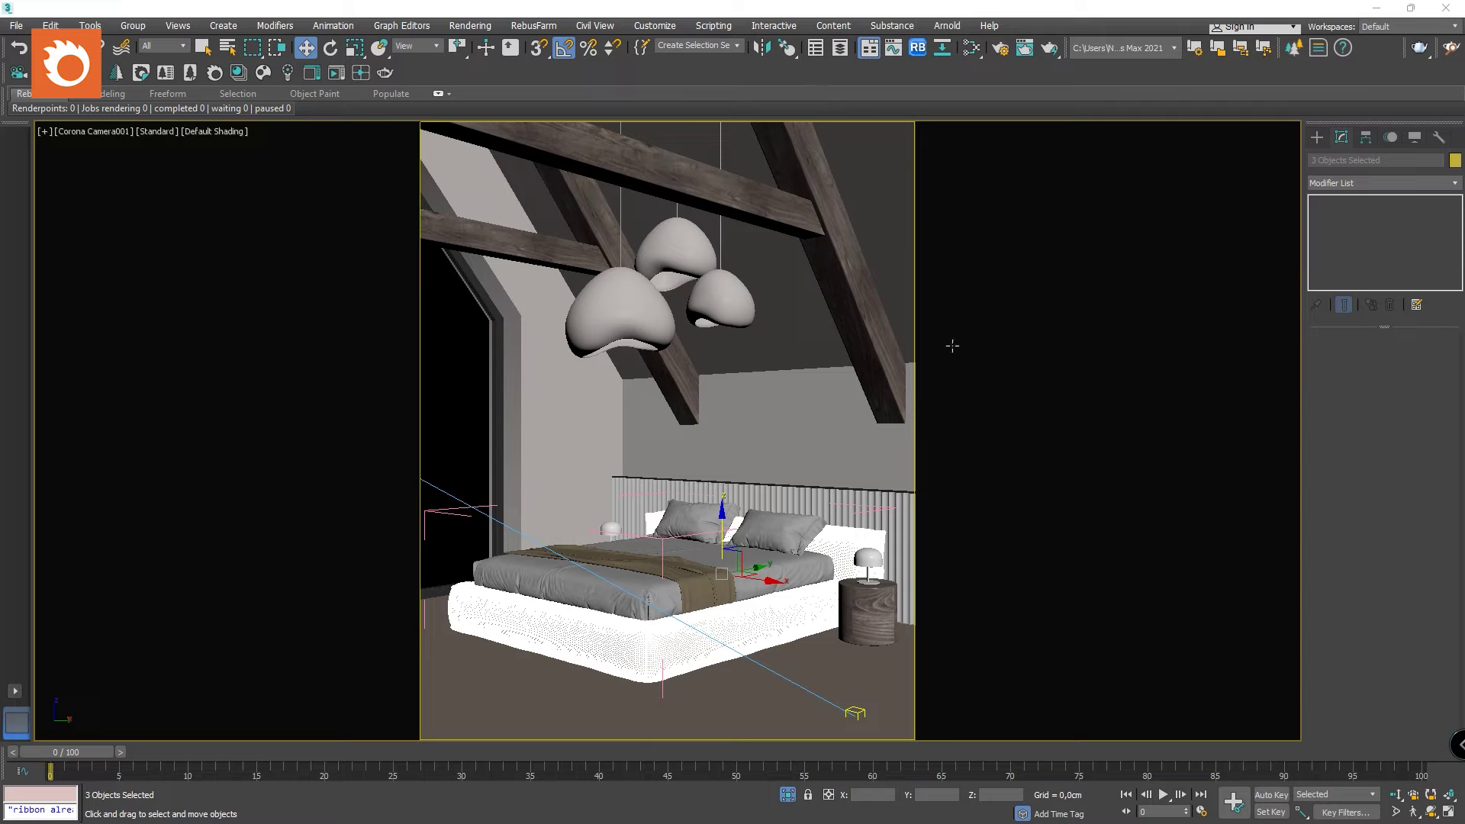
# Run an interactive render and examine the fabric on the bed up close, then close the render windows.
pyautogui.click(999, 50)
pyautogui.click(1133, 268)
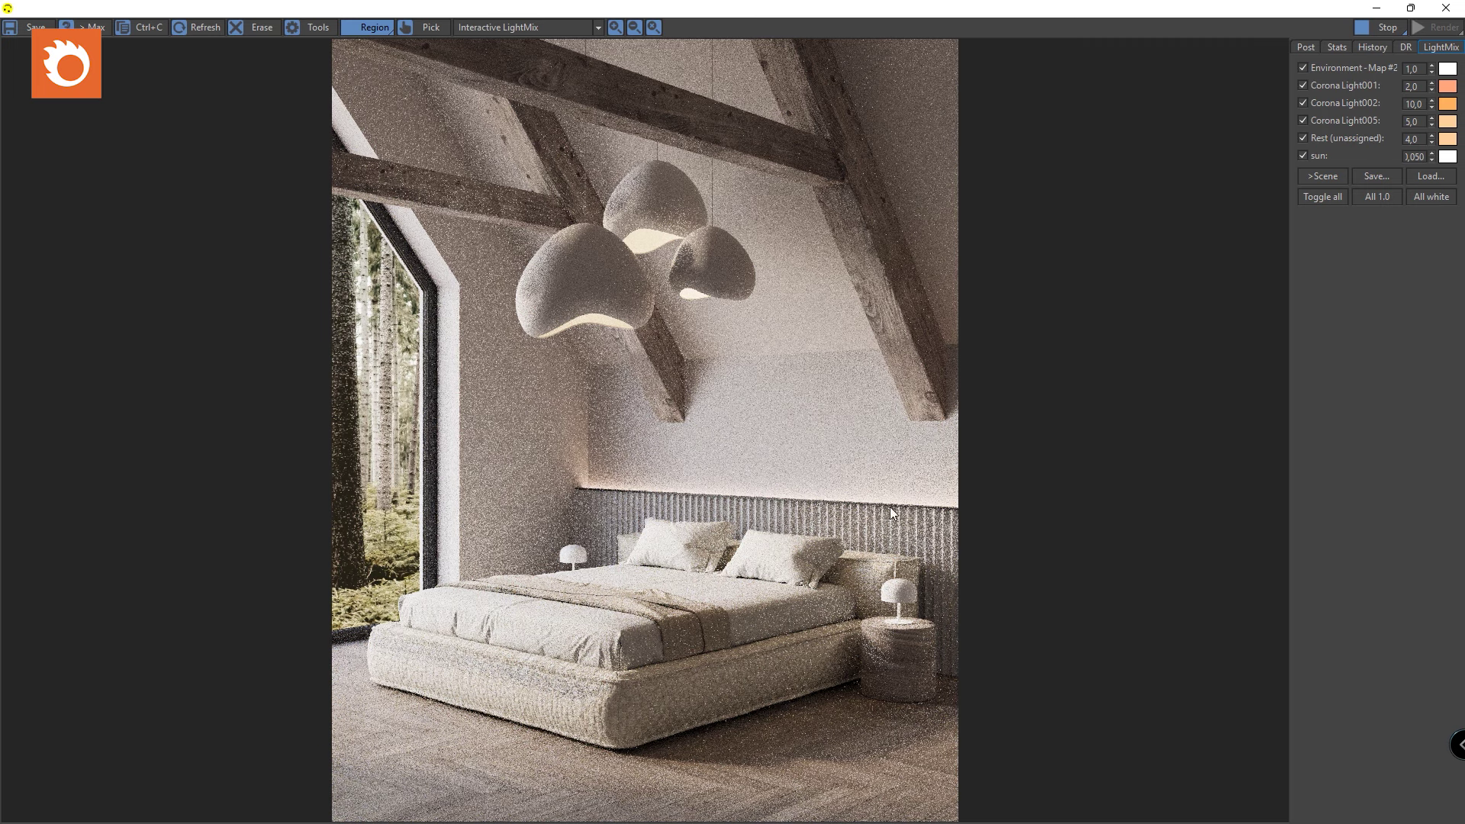
pyautogui.scroll(4, 702, 711)
pyautogui.scroll(-4, 702, 713)
pyautogui.scroll(3, 598, 712)
pyautogui.scroll(-2, 618, 708)
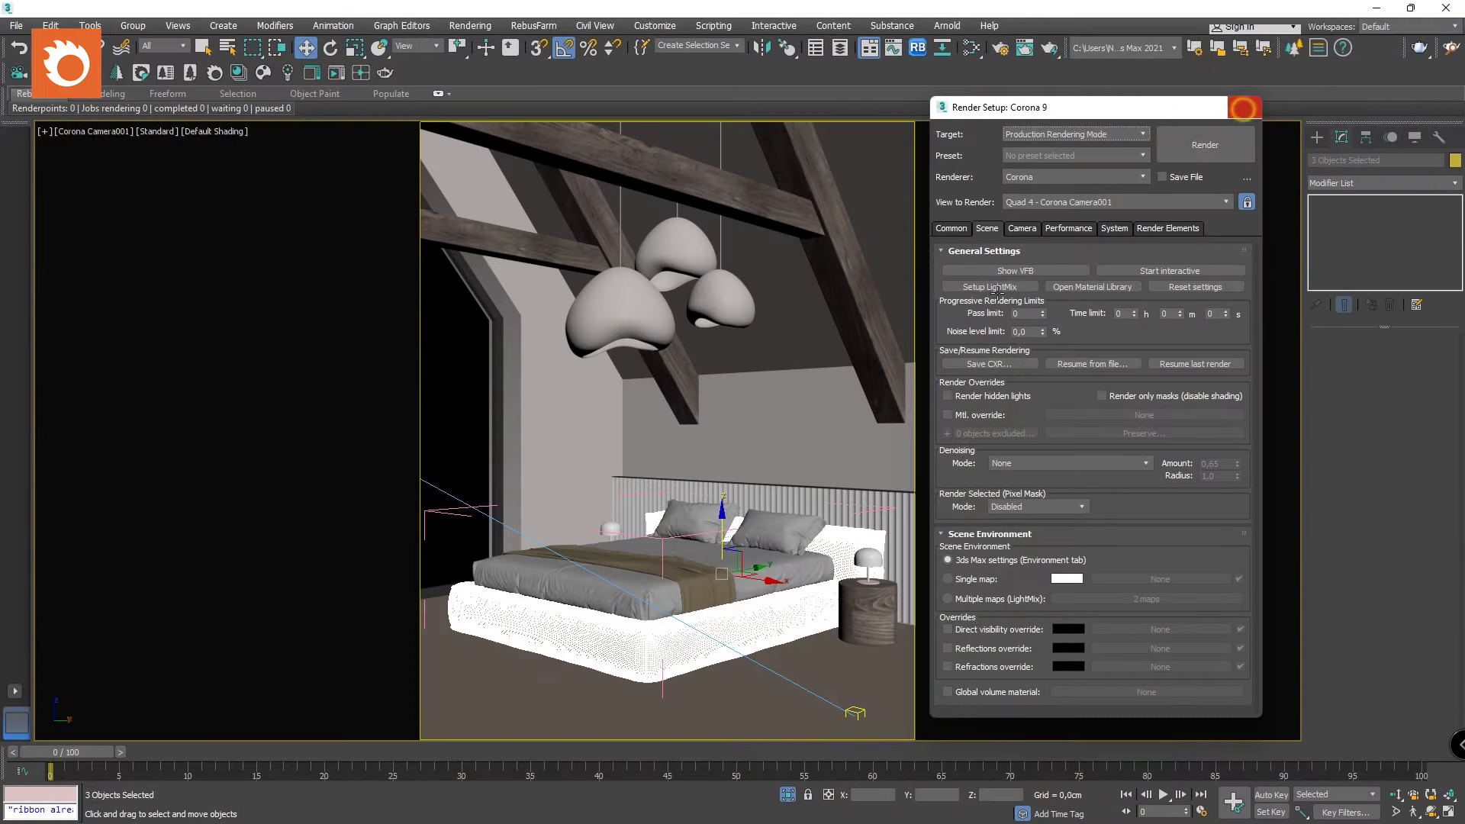
pyautogui.click(1243, 107)
# Load the bed base's Plain_White_Texture_2869553_20cm material into an empty area of the Slate Material Editor and maximize the editor.
pyautogui.press('m')
pyautogui.scroll(-5, 762, 351)
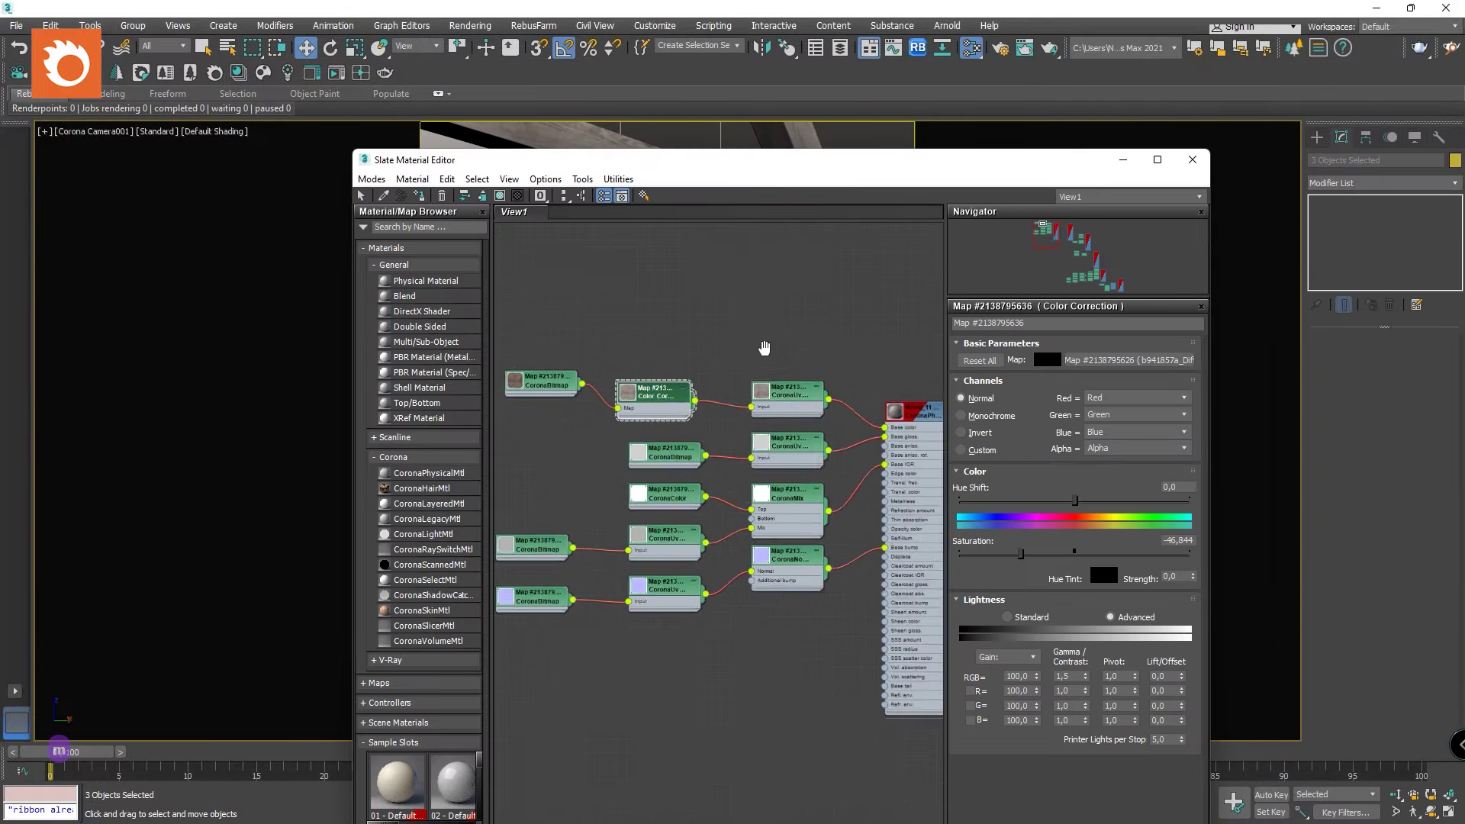
pyautogui.moveTo(492, 159); pyautogui.dragTo(777, 146)
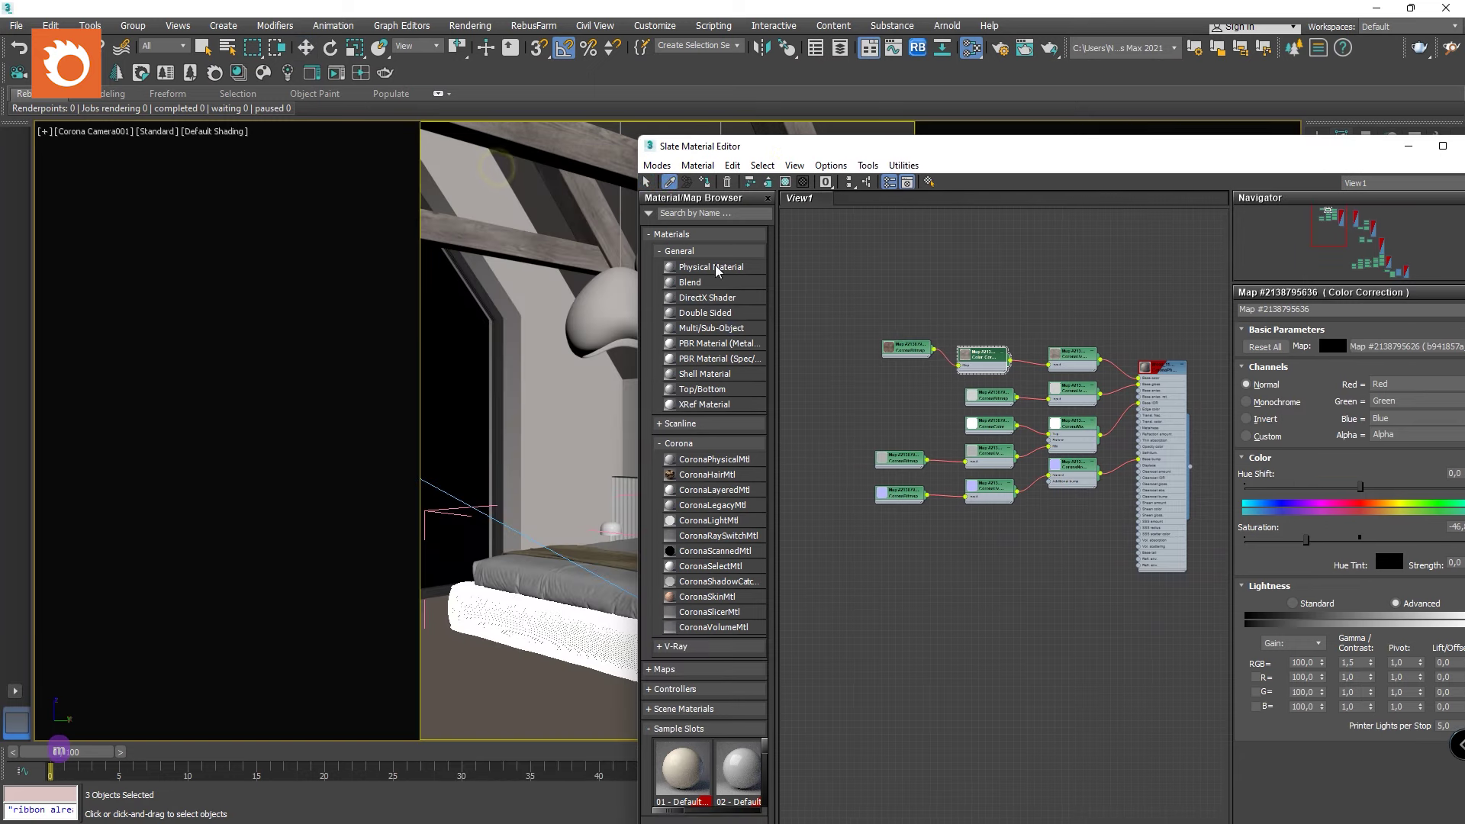
pyautogui.scroll(-1, 1074, 614)
pyautogui.moveTo(1042, 521); pyautogui.dragTo(1188, 759, button='middle')
pyautogui.press('w')
pyautogui.click(669, 182)
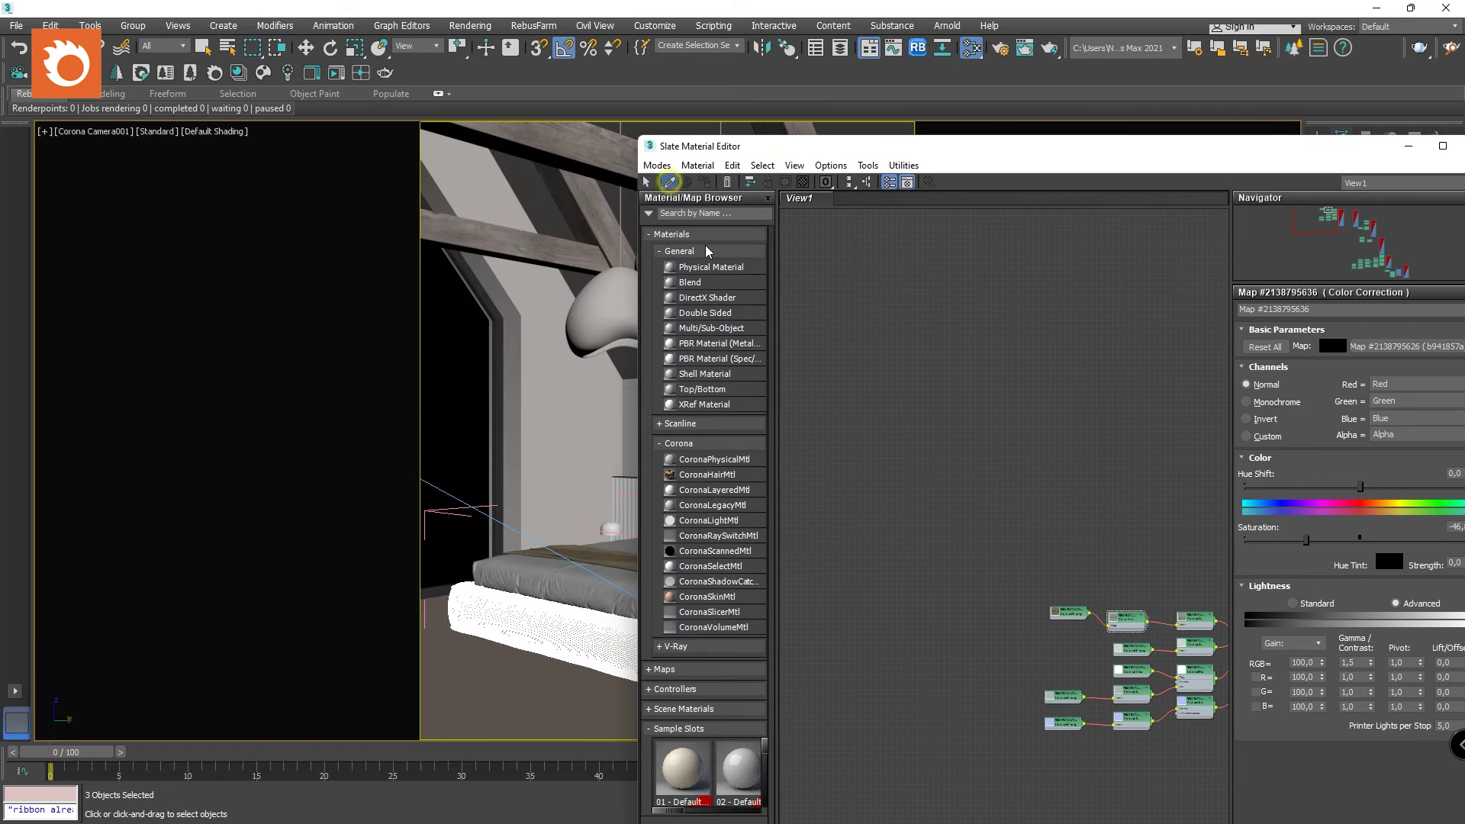
pyautogui.click(589, 608)
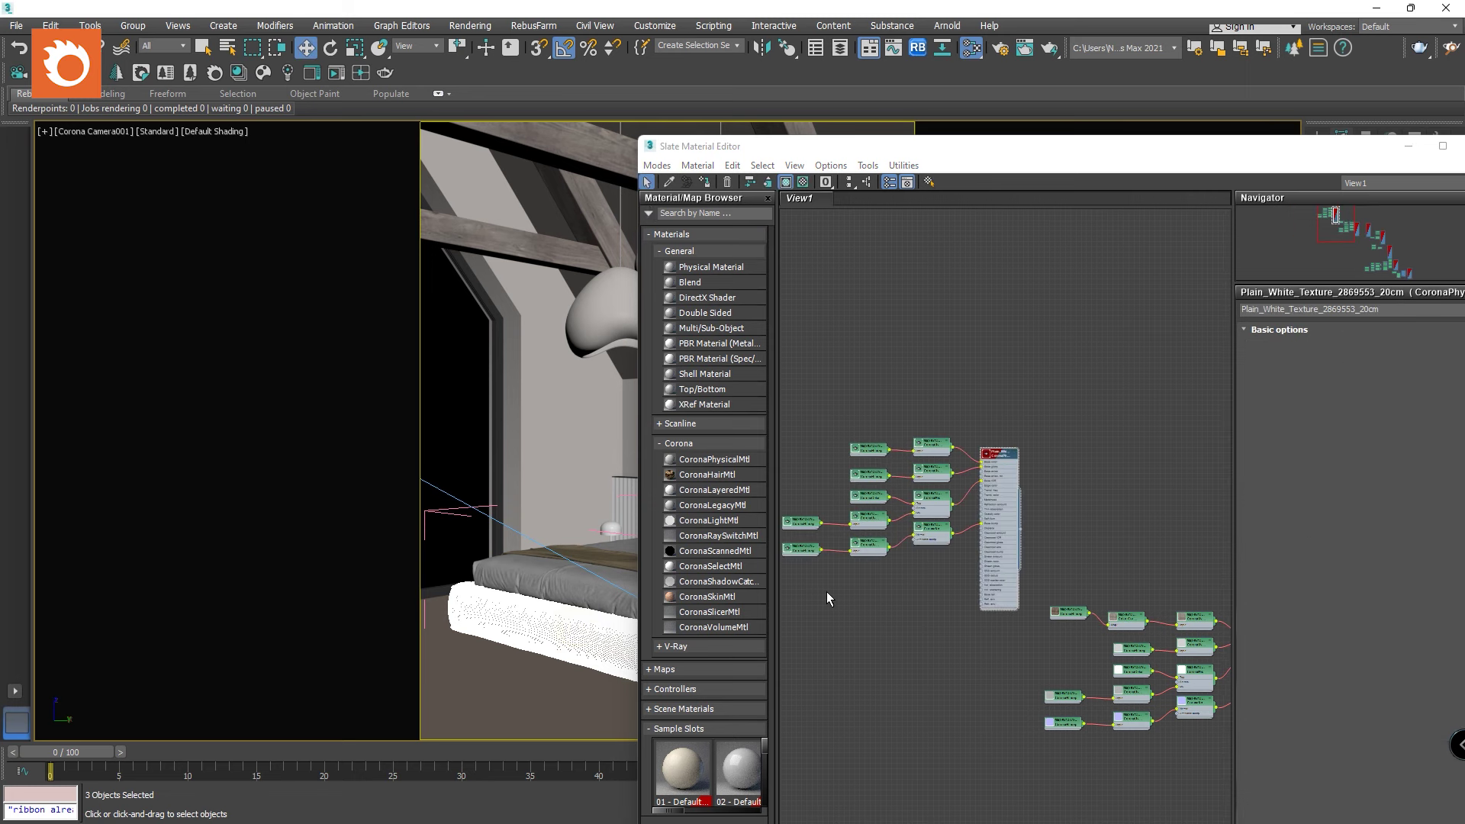
pyautogui.moveTo(1359, 155); pyautogui.dragTo(1161, 133)
pyautogui.click(1245, 124)
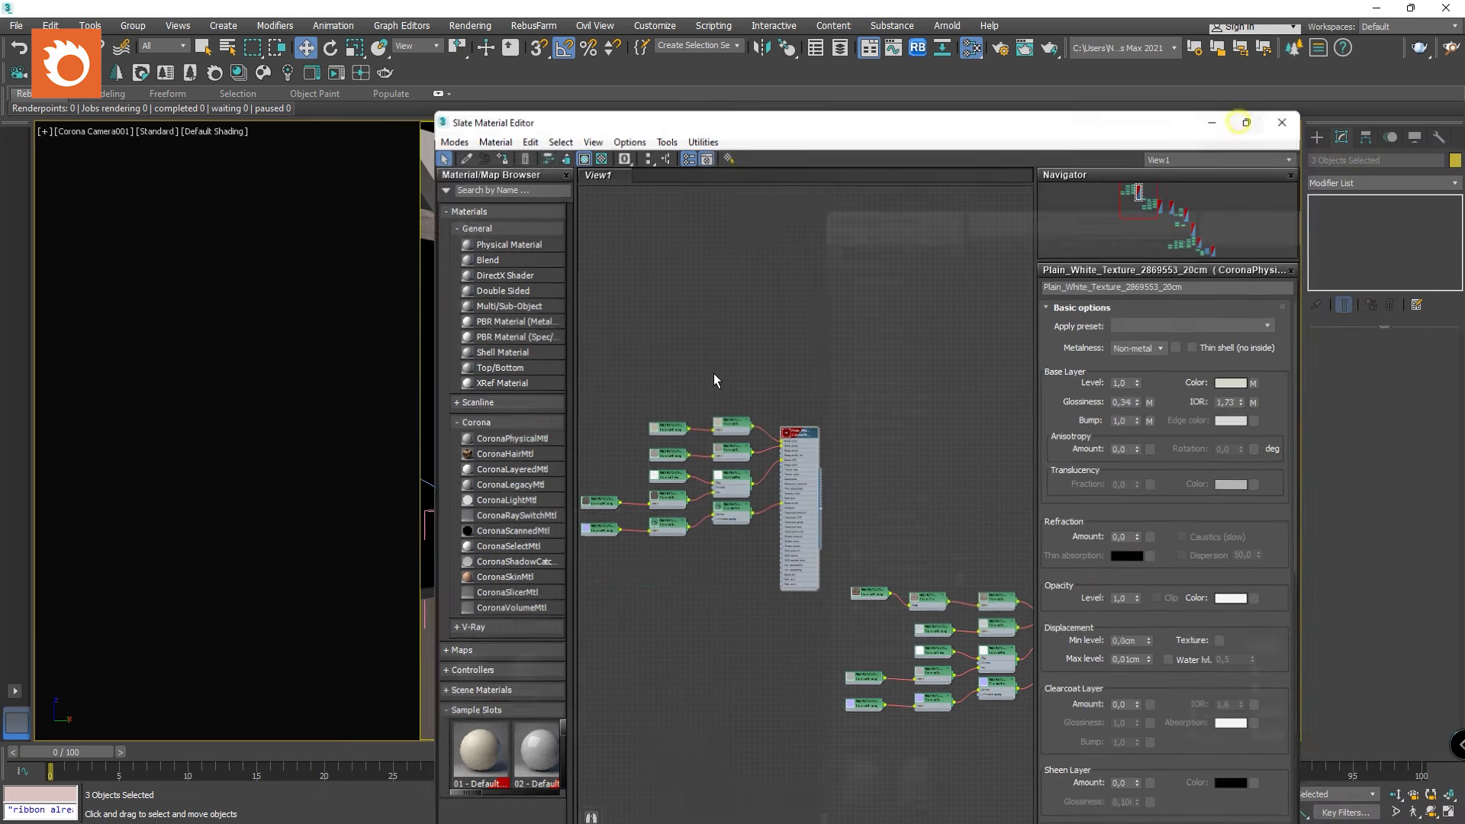
pyautogui.scroll(3, 374, 308)
# Set the U and V tiling of the fabric's diffuse bitmap to 6.
pyautogui.click(374, 307)
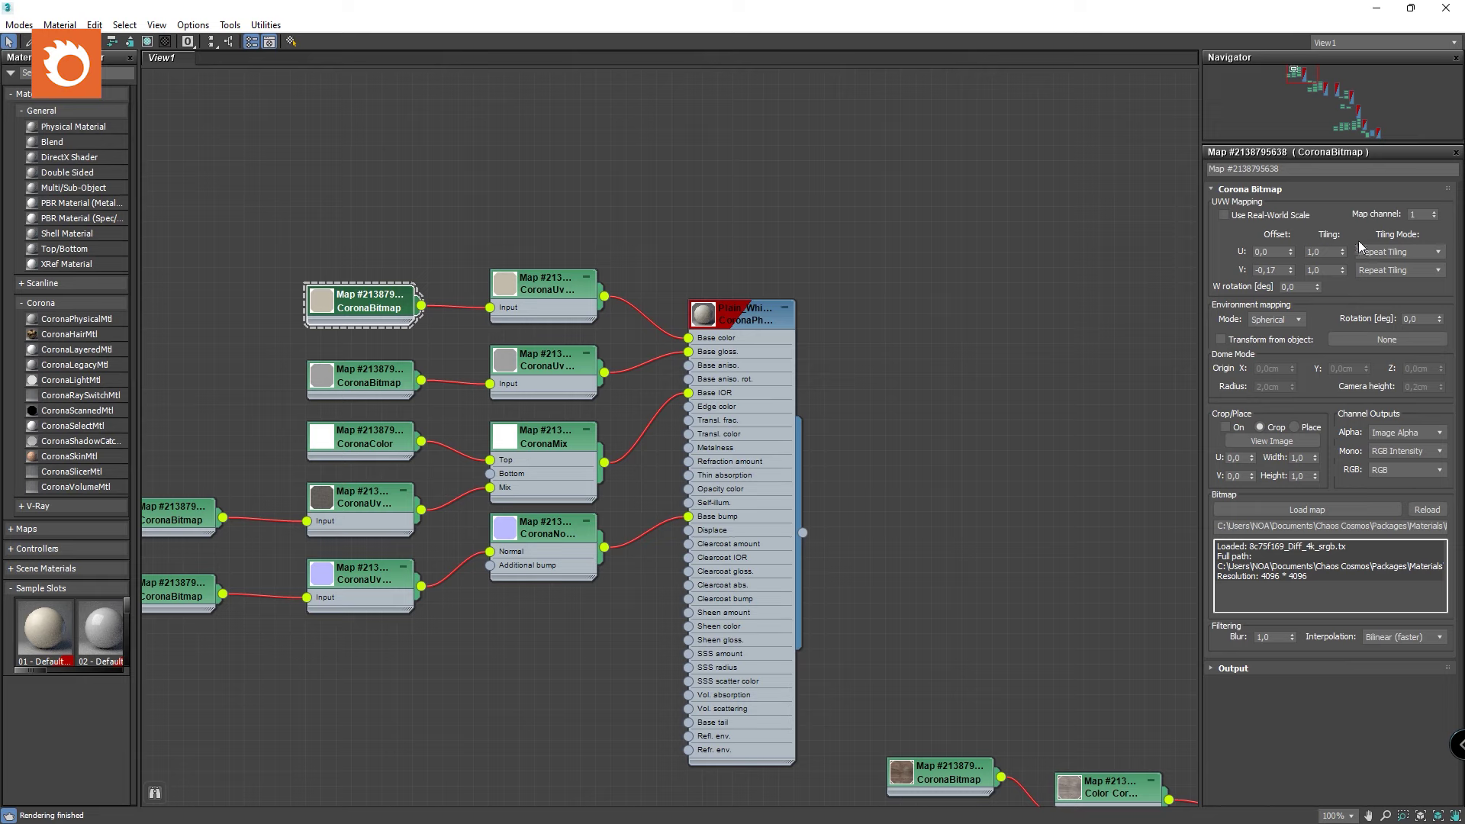
pyautogui.doubleClick(1324, 252)
pyautogui.write('6')
pyautogui.doubleClick(1324, 270)
pyautogui.write('6')
pyautogui.press('Return')
# Set the U and V tiling of the fabric's glossiness bitmap to 6.
pyautogui.doubleClick(339, 379)
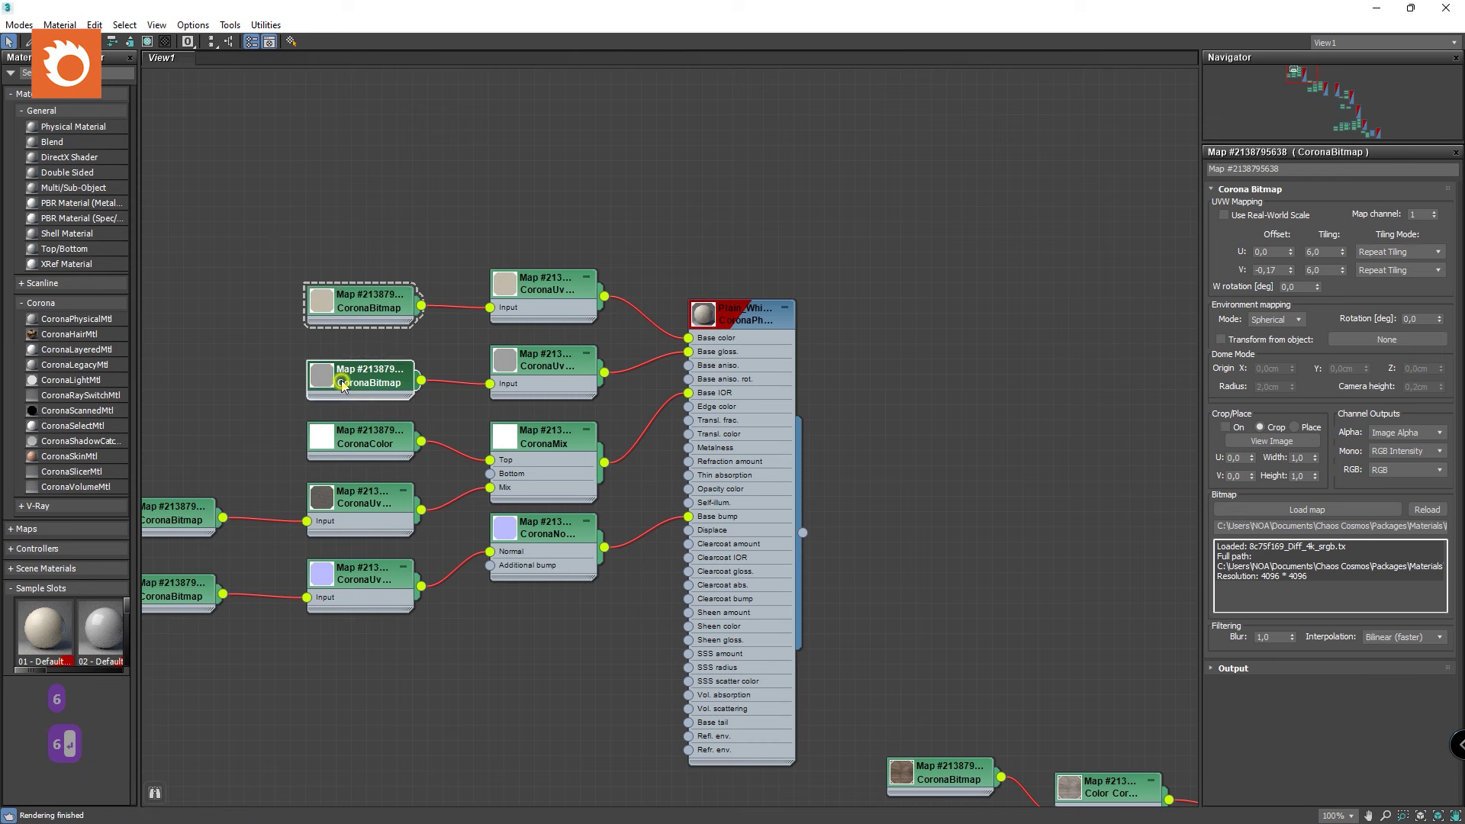
pyautogui.doubleClick(1323, 252)
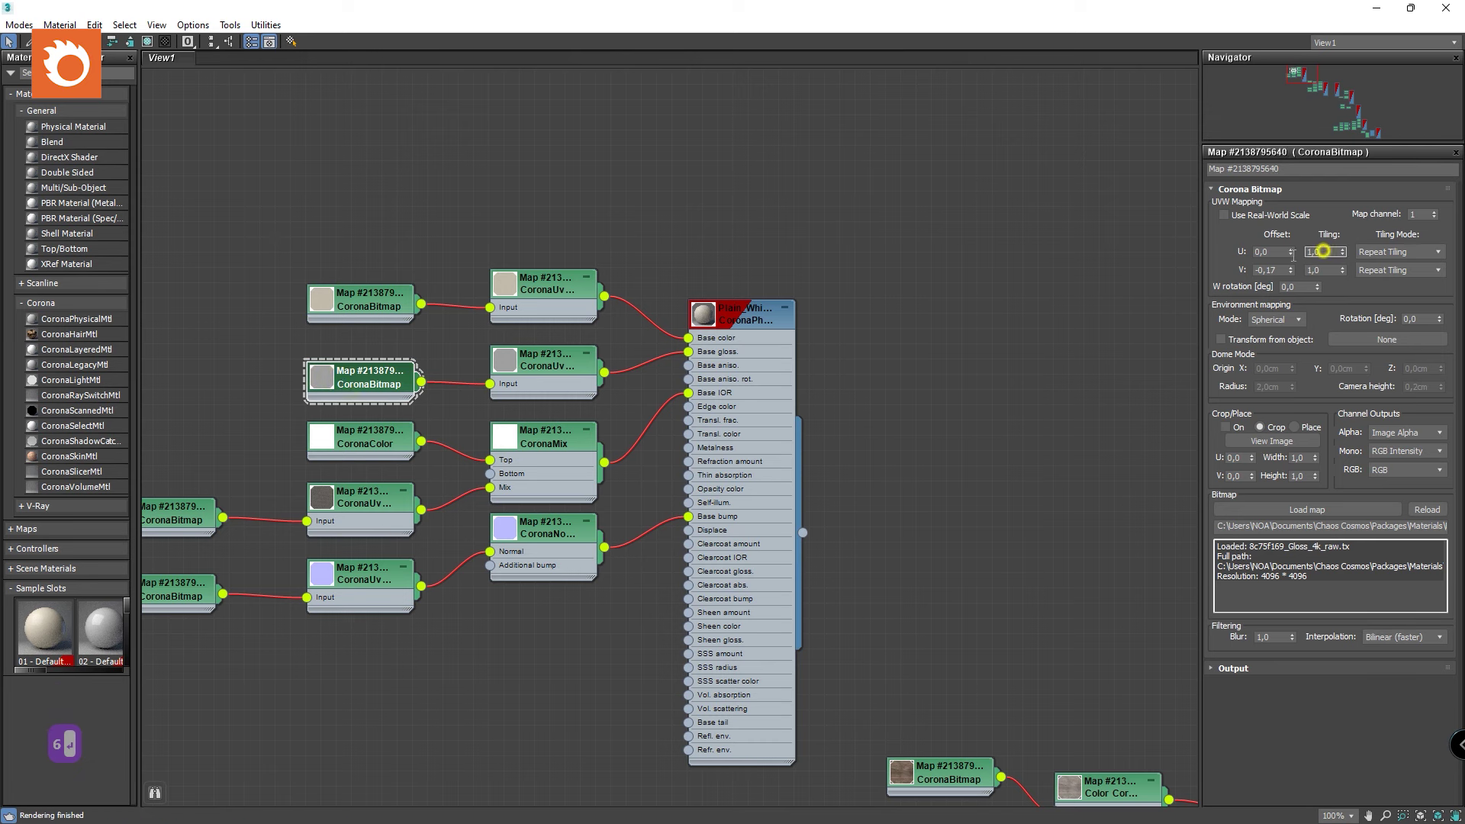
pyautogui.write('6')
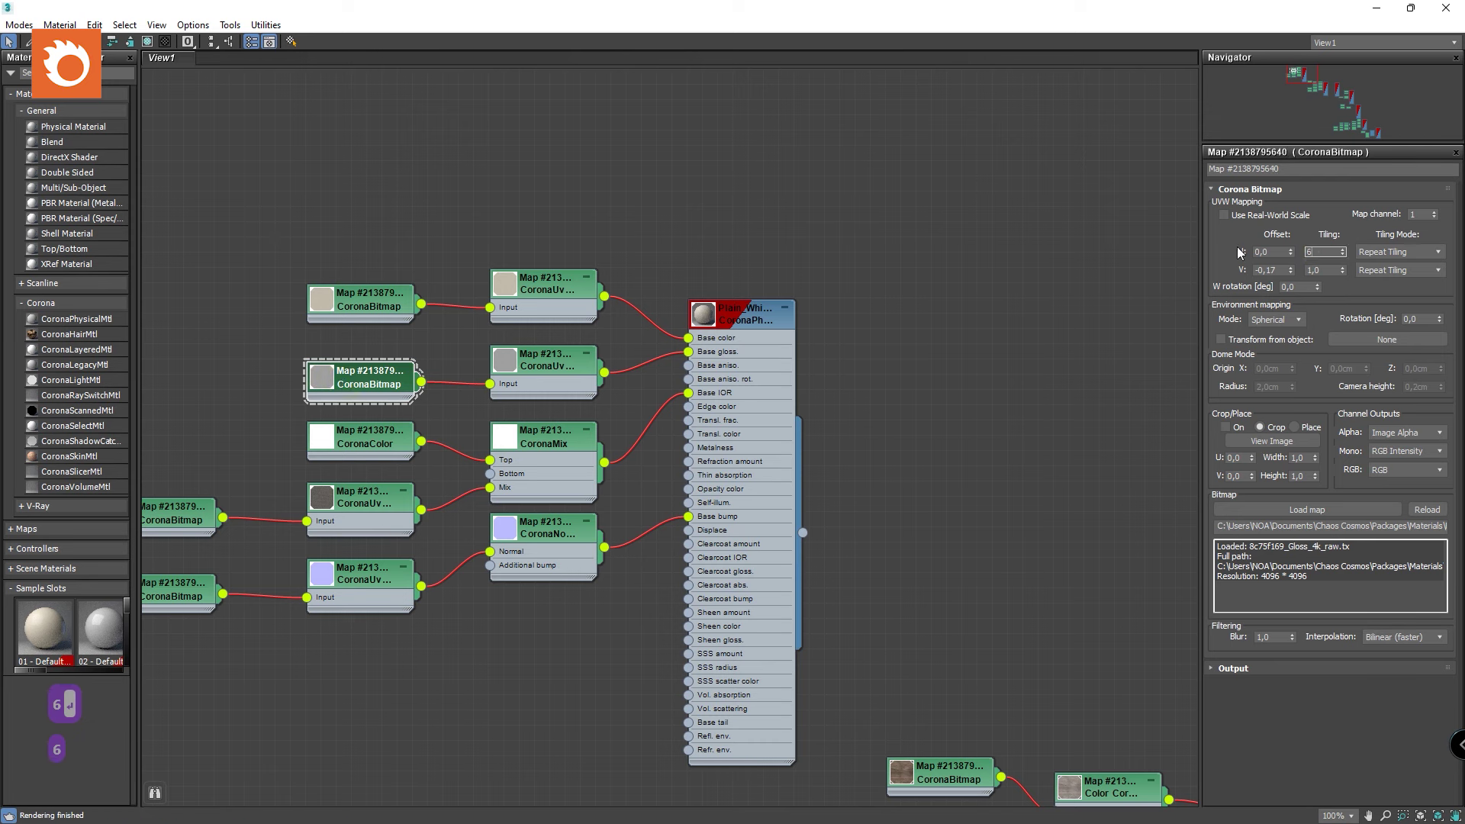
pyautogui.doubleClick(1326, 270)
pyautogui.write('6')
pyautogui.press('Return')
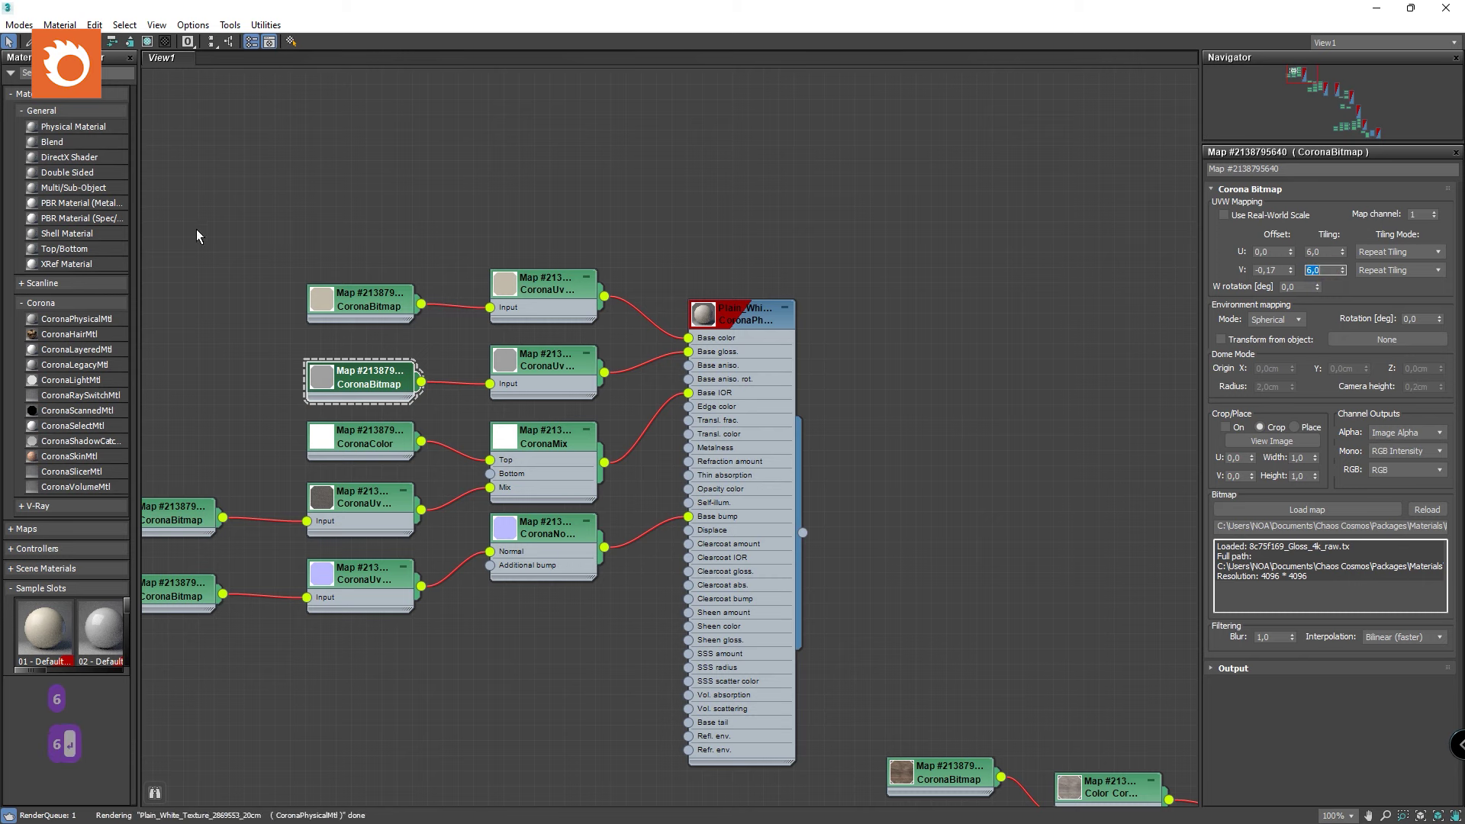
# Set the U and V tiling of the fabric's reflection bitmap, which feeds the Base IOR mix, to 6.
pyautogui.doubleClick(365, 446)
pyautogui.moveTo(309, 534); pyautogui.dragTo(585, 469, button='middle')
pyautogui.click(170, 518)
pyautogui.doubleClick(1324, 252)
pyautogui.write('6')
pyautogui.doubleClick(1314, 270)
pyautogui.write('6')
pyautogui.press('Return')
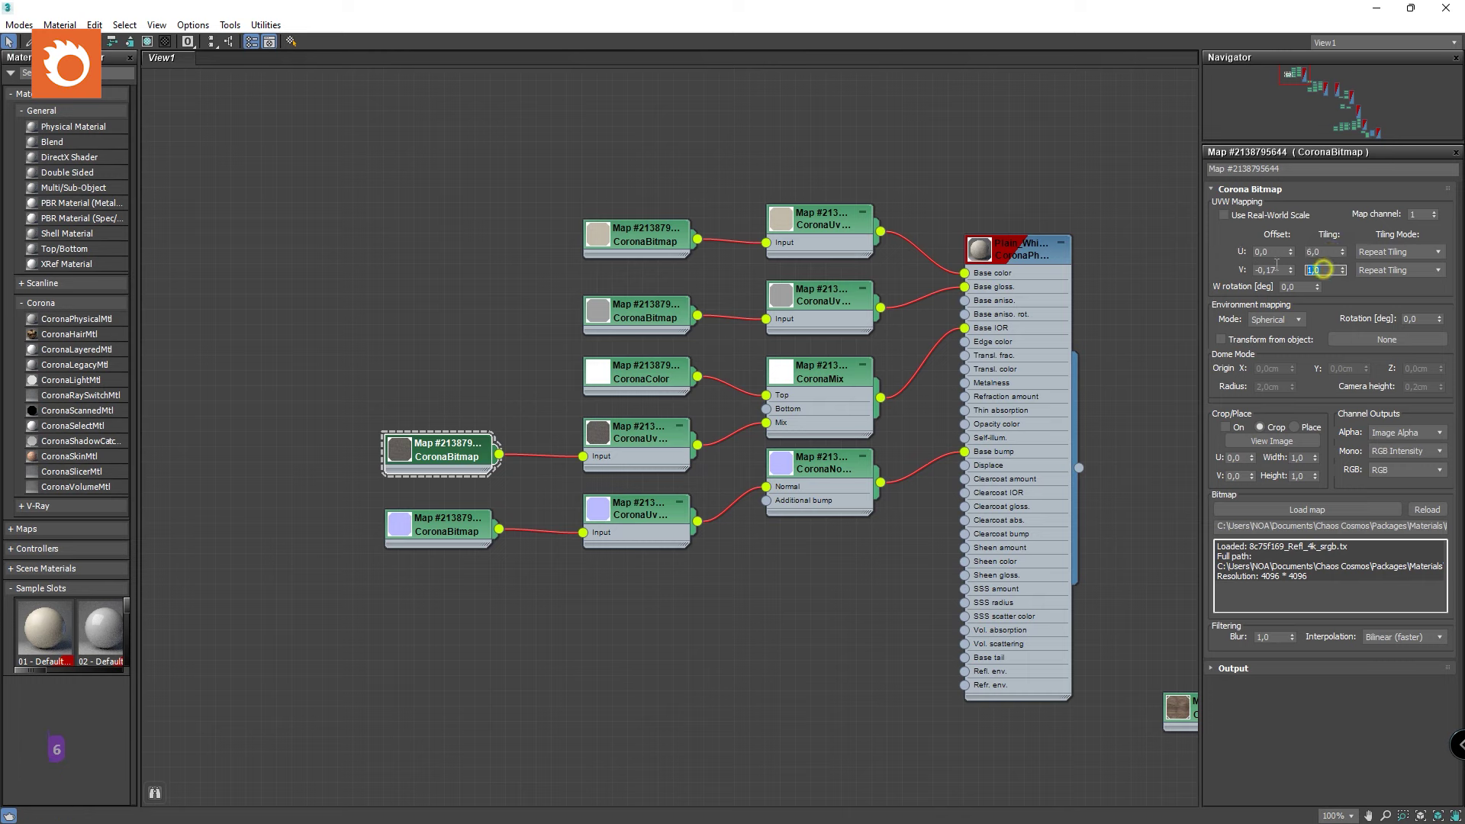
# Set the U and V tiling of the fabric's normal bitmap to 6.
pyautogui.click(455, 537)
pyautogui.doubleClick(1326, 252)
pyautogui.write('6')
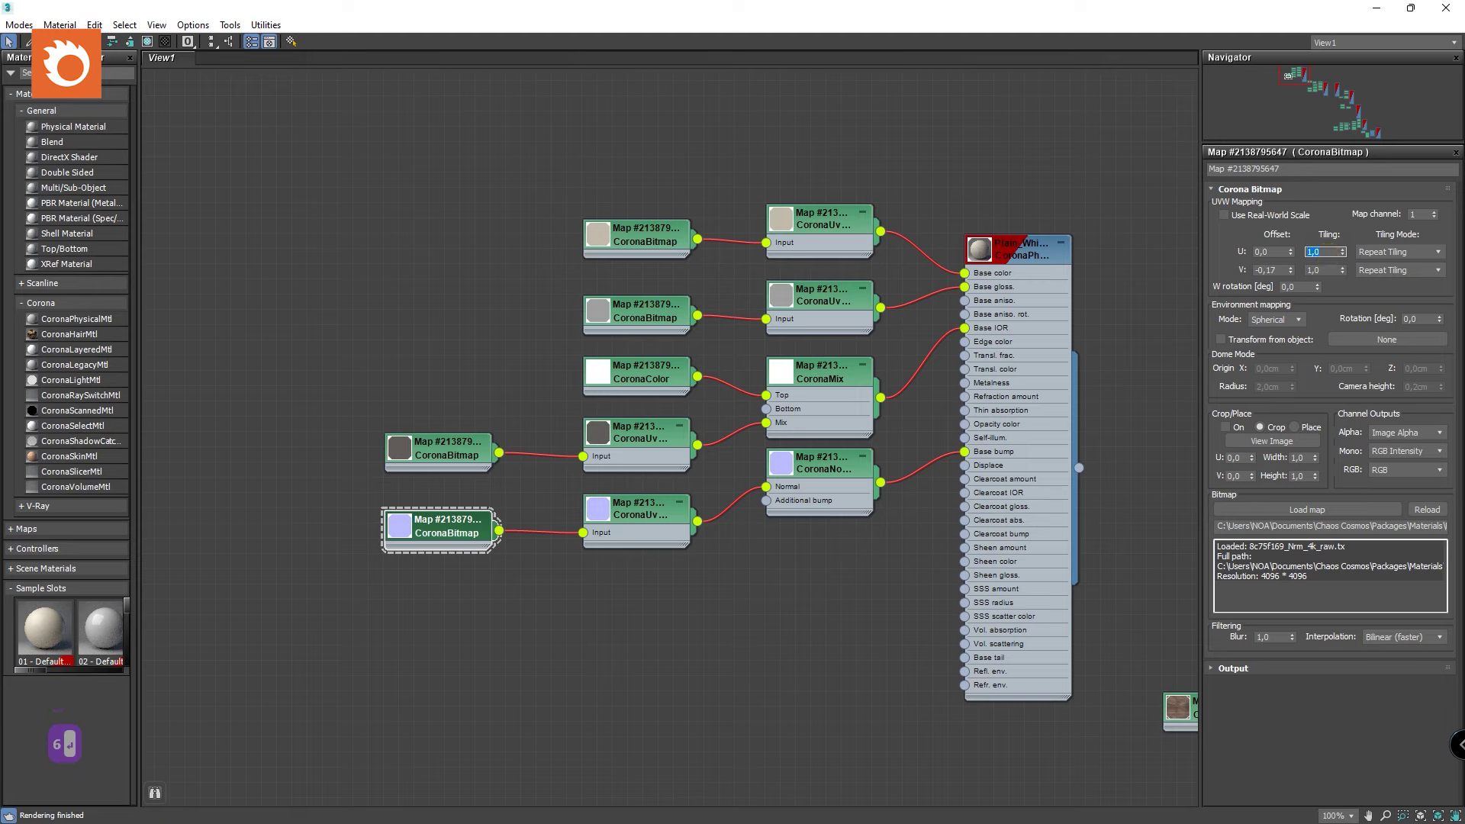
pyautogui.doubleClick(1318, 270)
pyautogui.write('6')
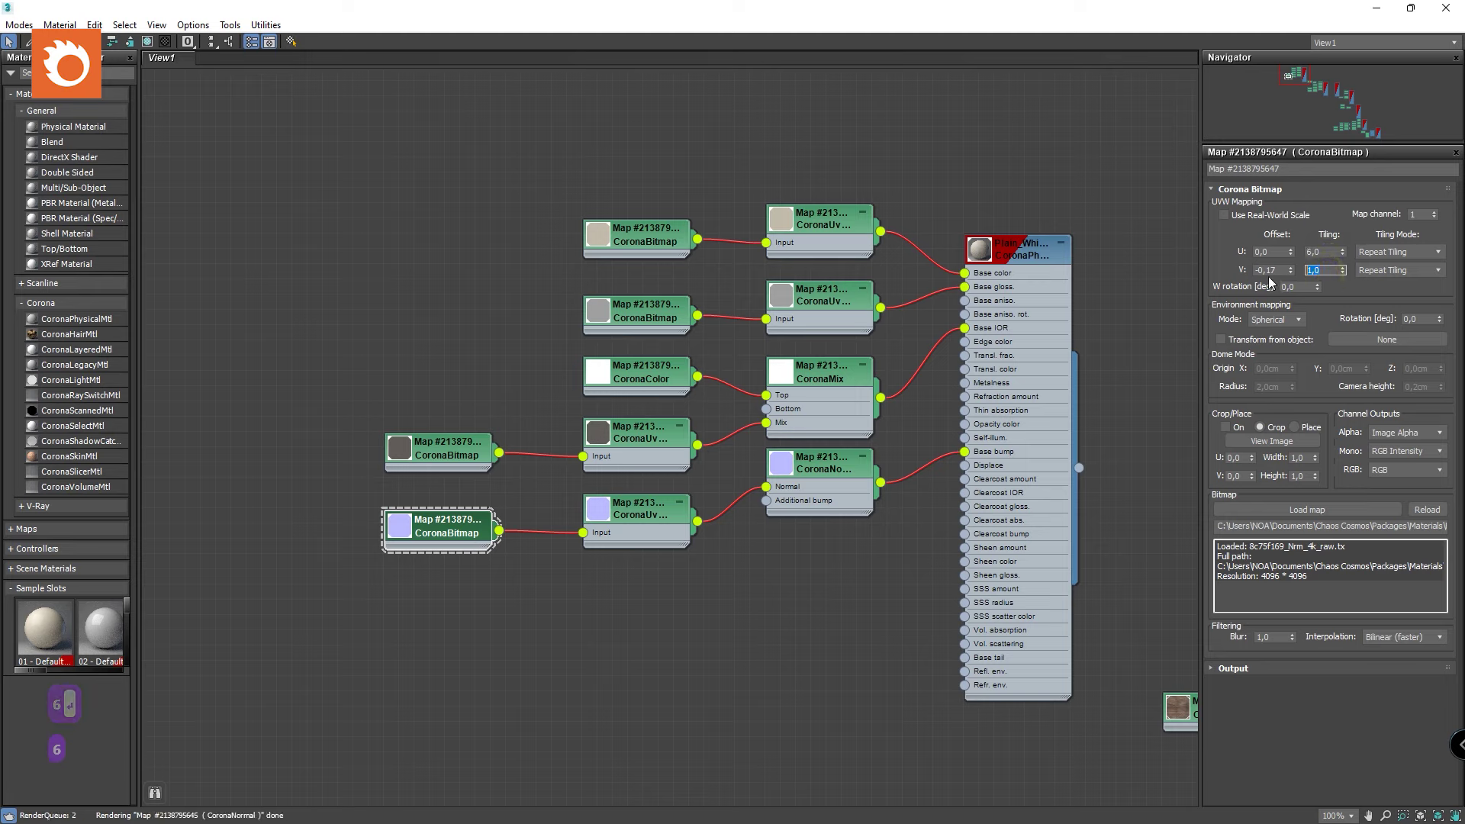
pyautogui.press('Return')
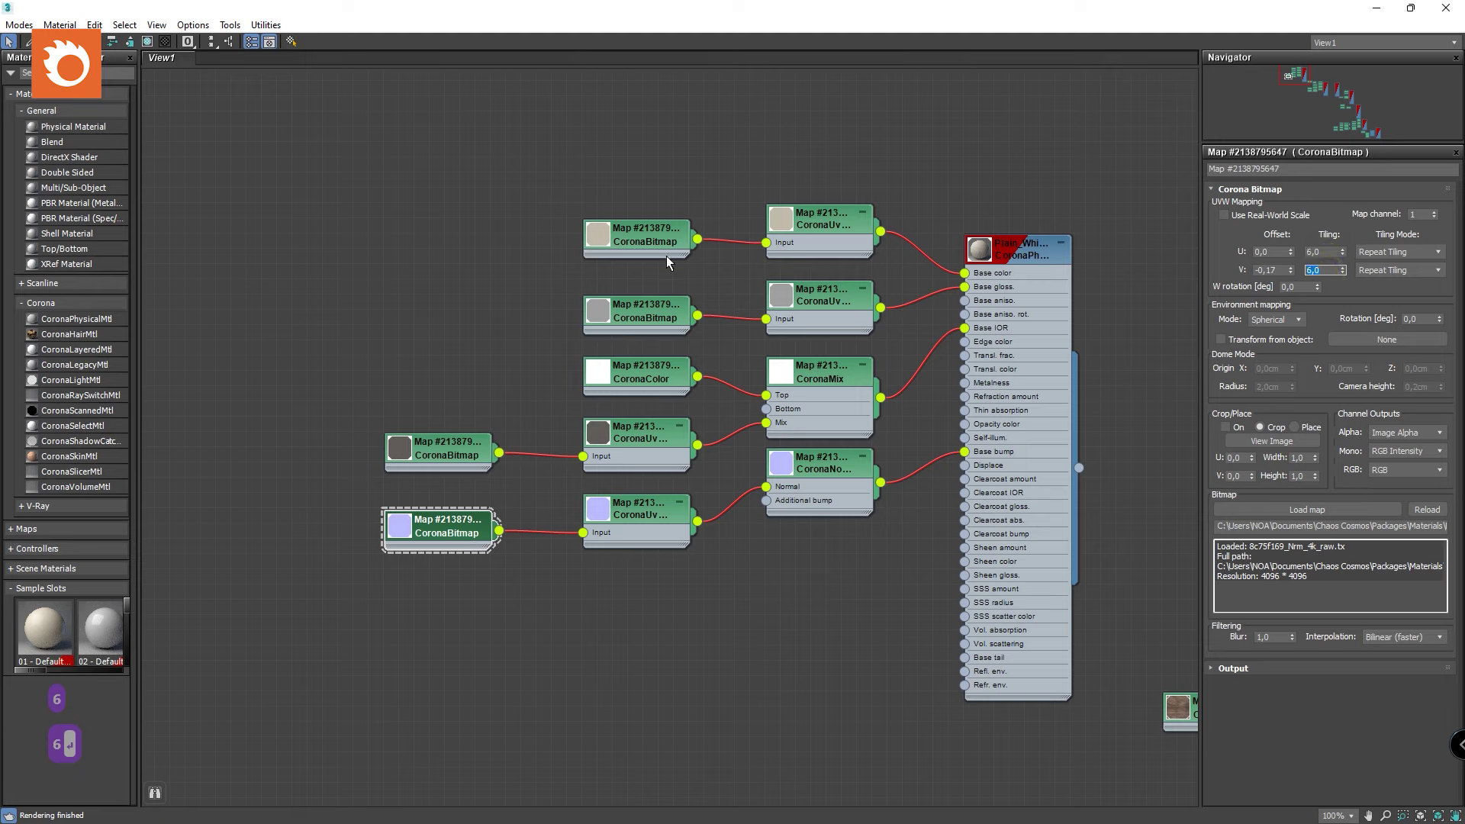
# Review the fabric's diffuse bitmap settings, close the material editor and start an interactive render of the bedroom.
pyautogui.scroll(-3, 775, 510)
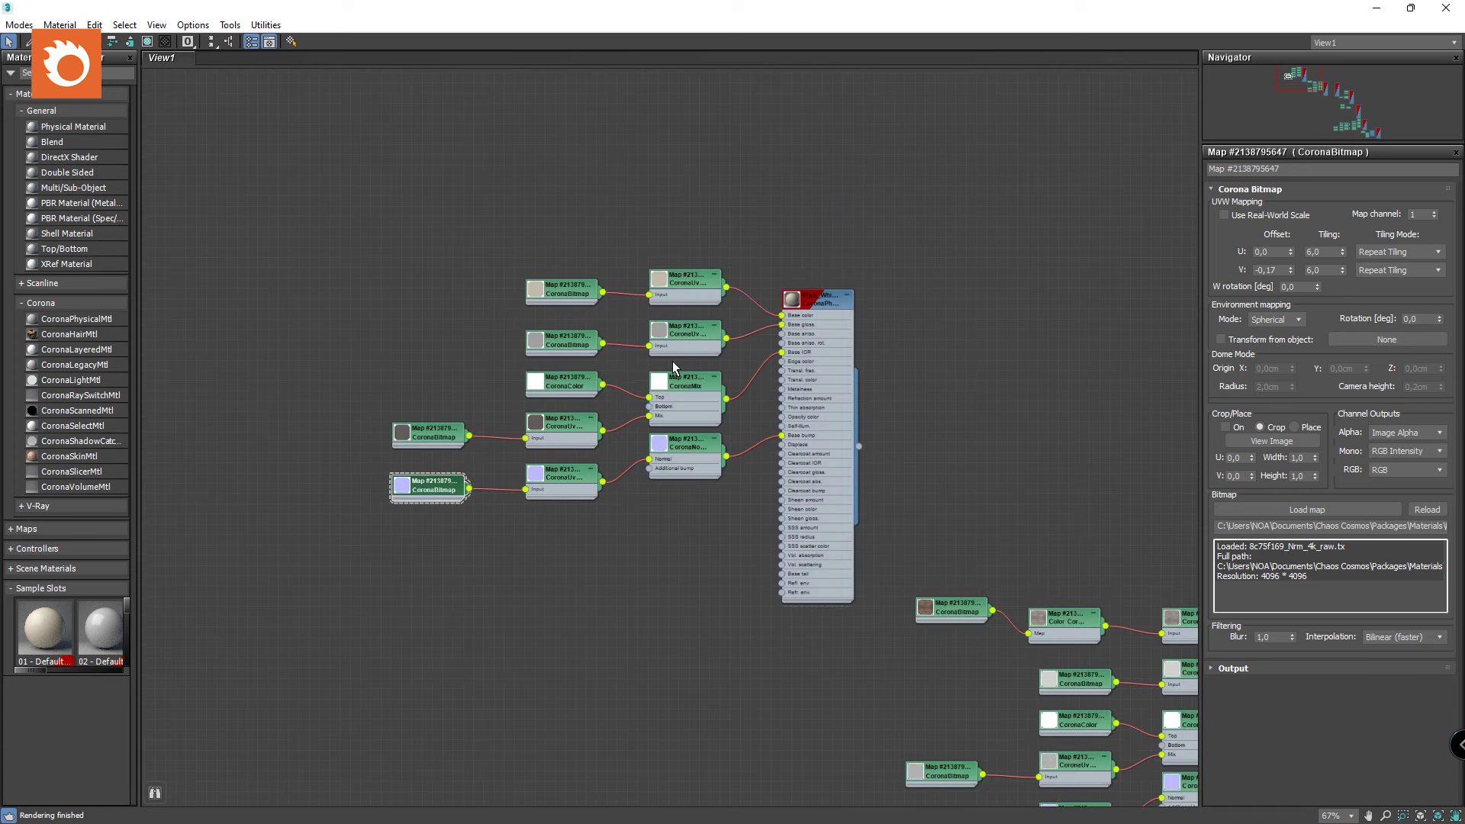
pyautogui.scroll(3, 560, 307)
pyautogui.moveTo(562, 338); pyautogui.dragTo(528, 330, button='middle')
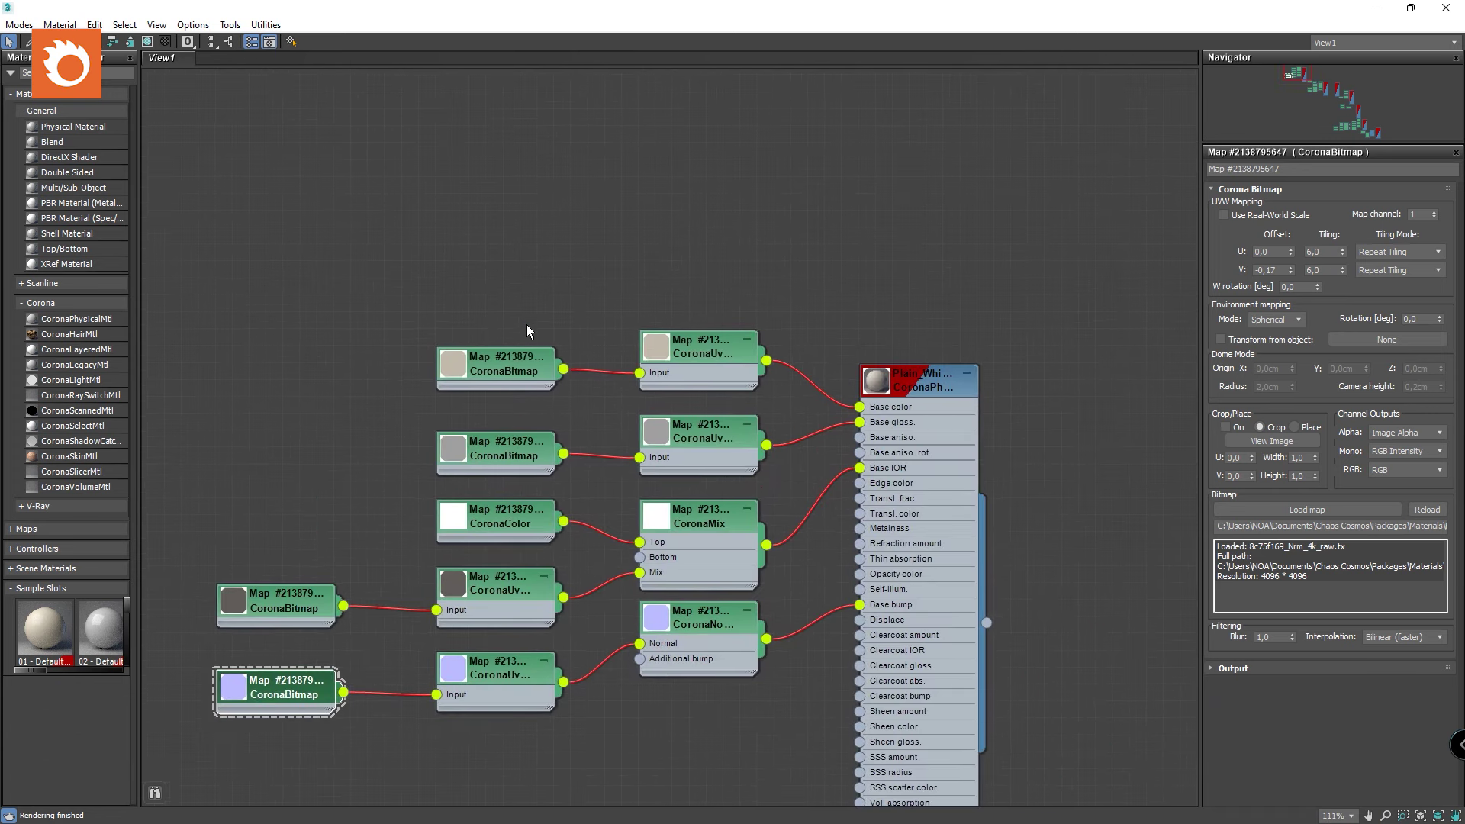
pyautogui.click(490, 366)
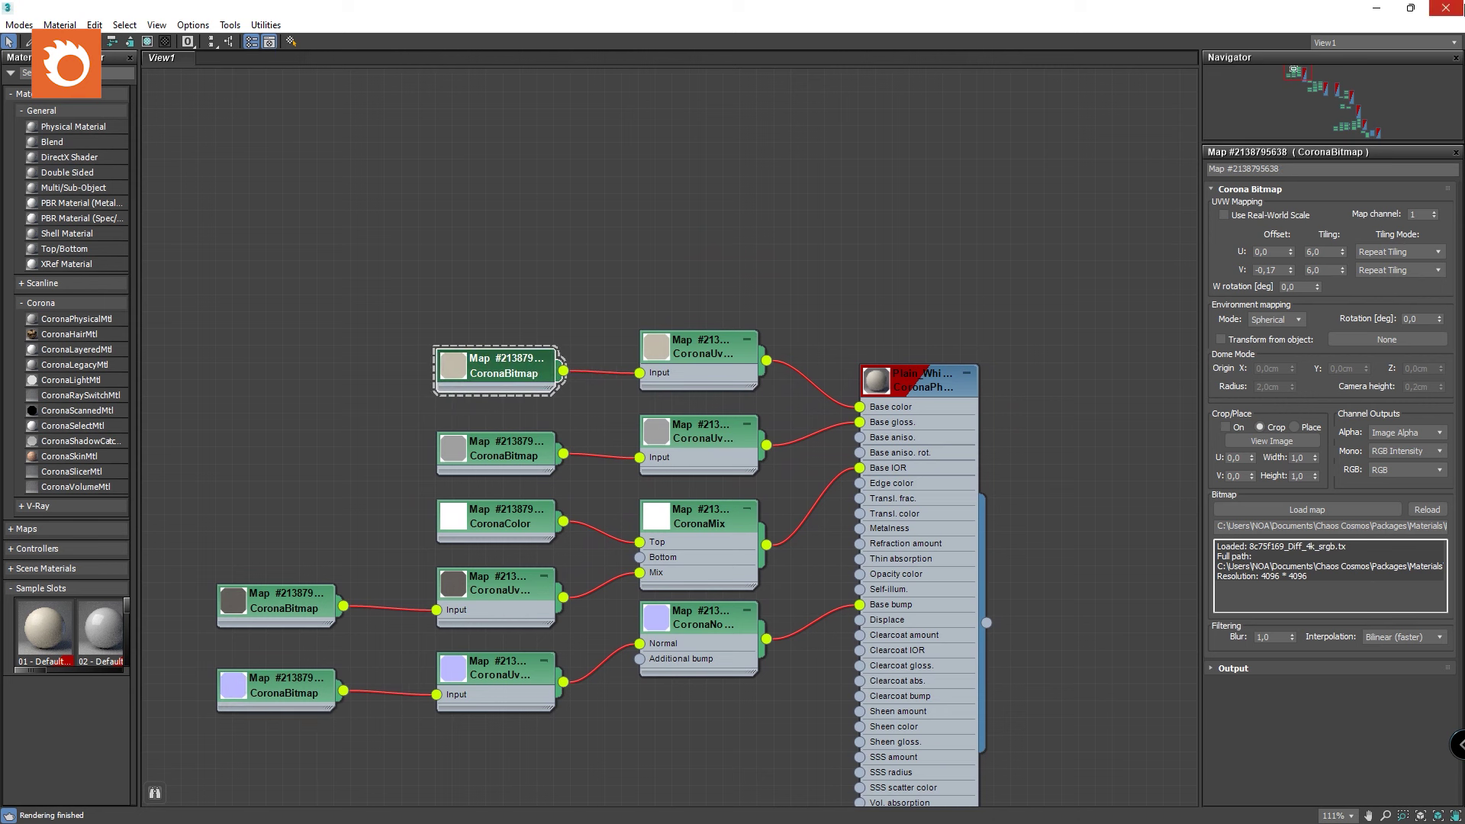
pyautogui.click(1445, 8)
pyautogui.click(1000, 48)
pyautogui.click(1123, 272)
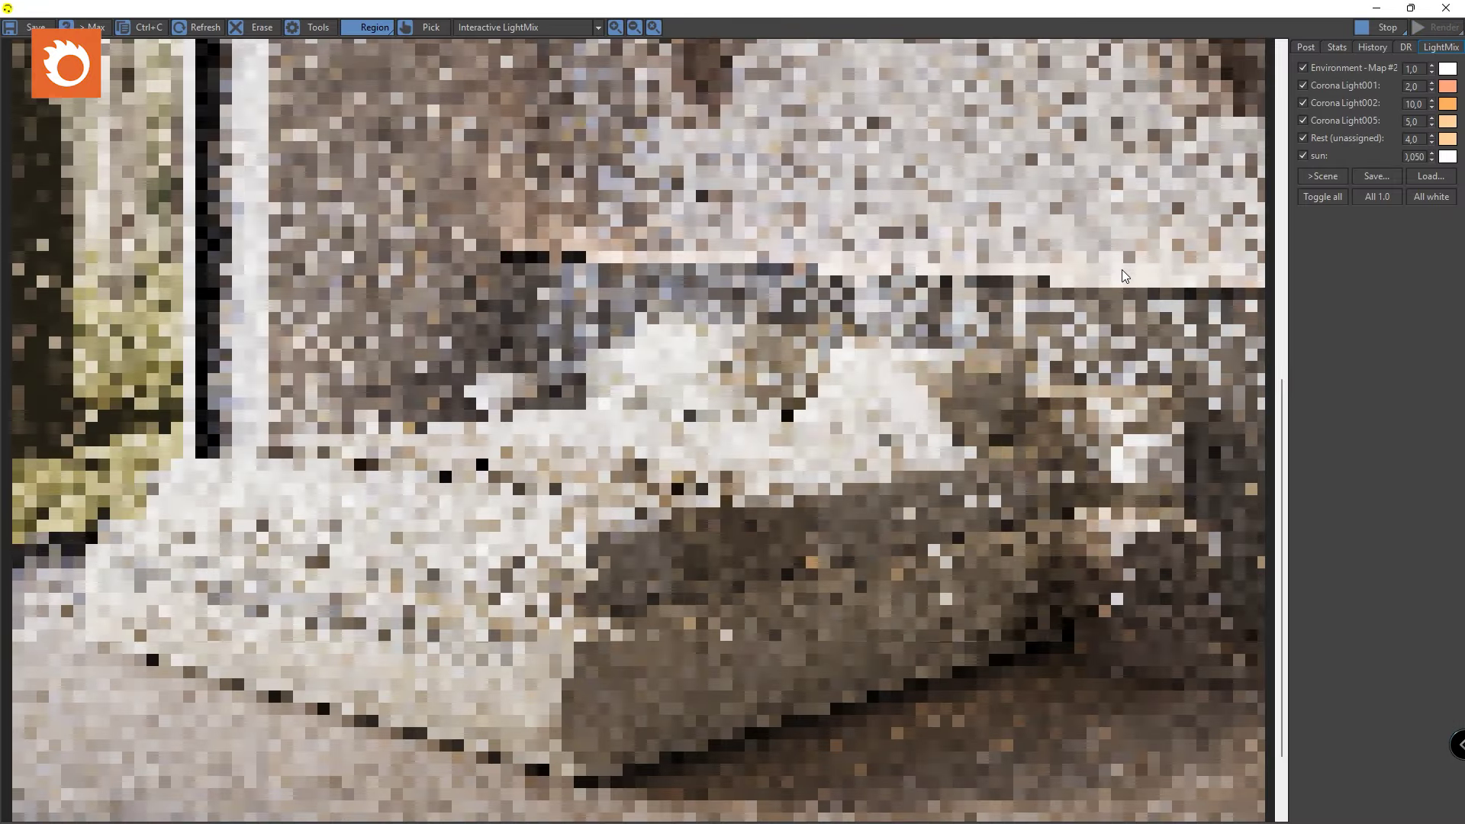
# Render a region around the bed base's front corner and examine the fabric texture up close.
pyautogui.moveTo(514, 569); pyautogui.dragTo(730, 755)
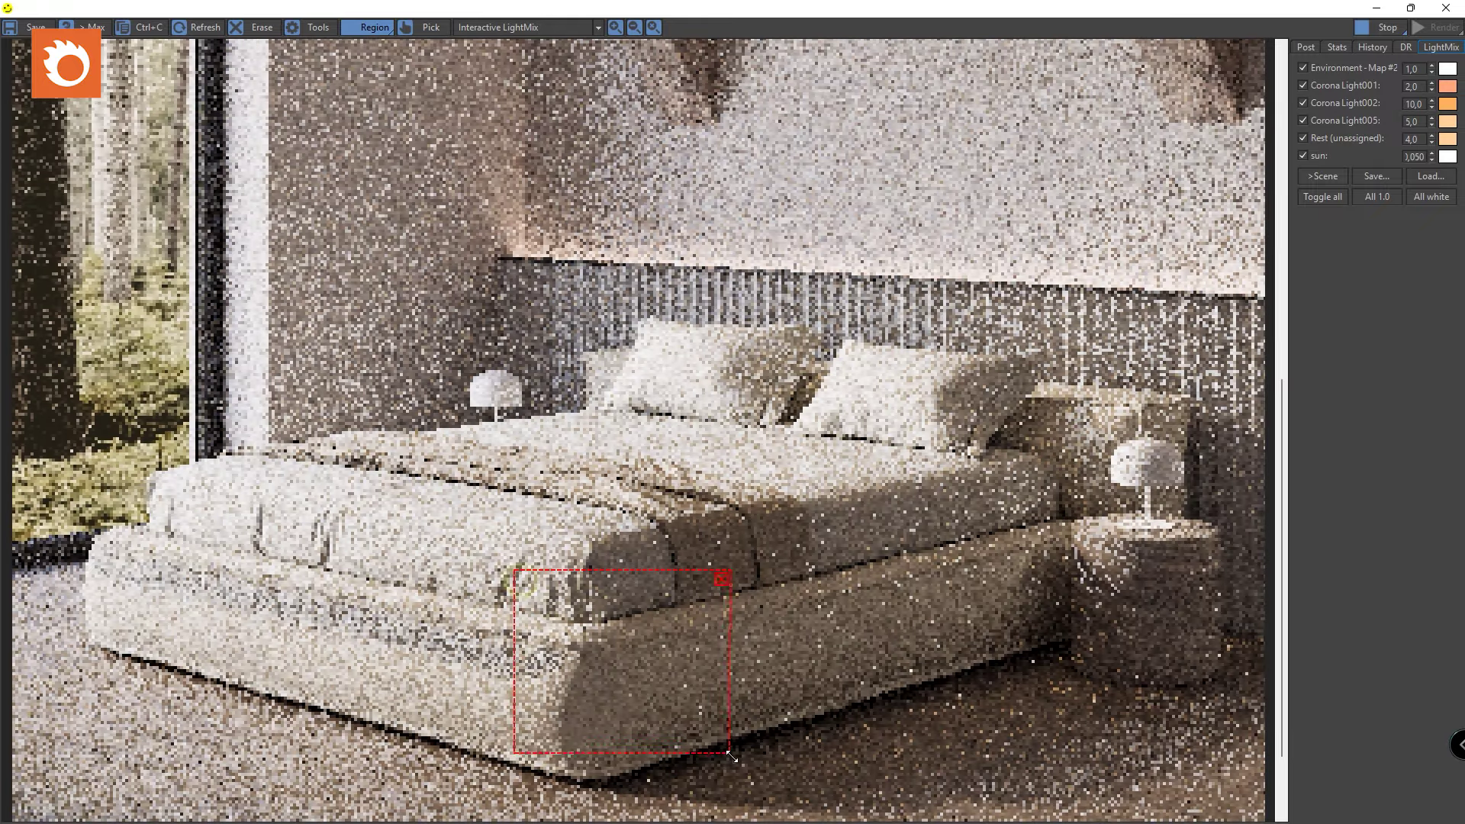
pyautogui.scroll(3, 676, 709)
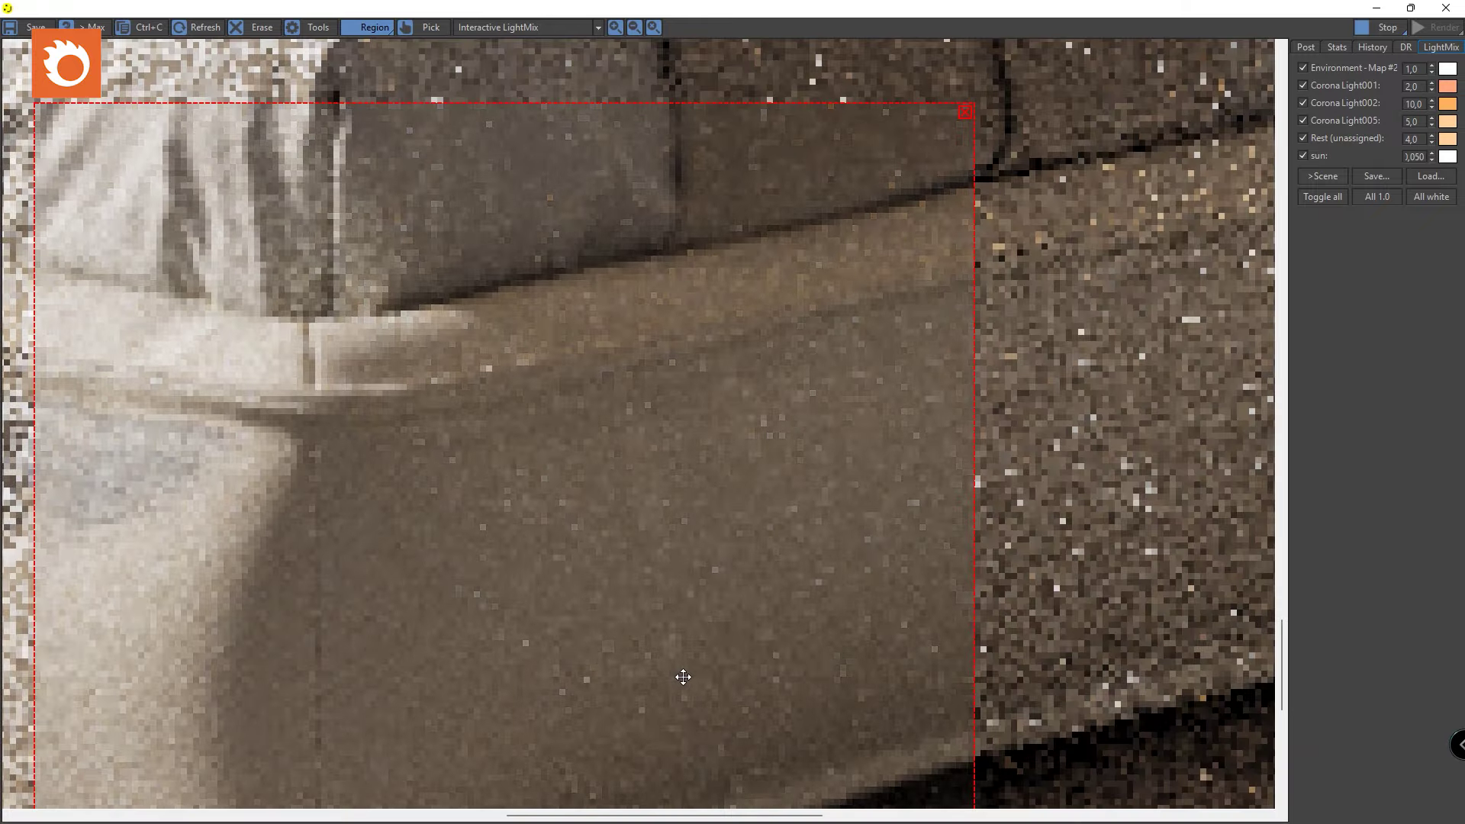
pyautogui.scroll(-3, 683, 677)
pyautogui.scroll(-2, 745, 534)
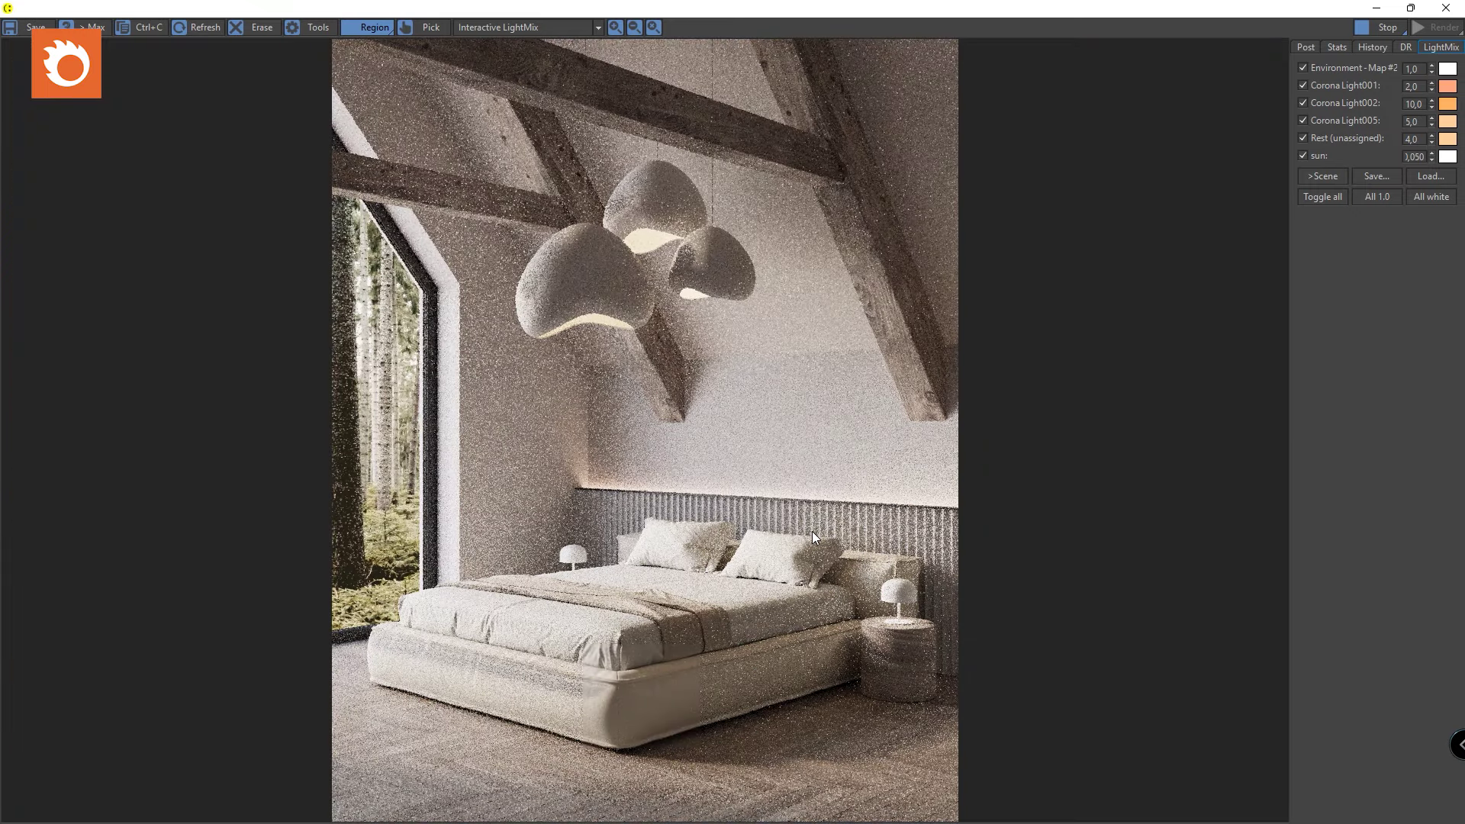
# Turn off the ACES OT operator and add a Reinhard Highlight Compression operator to the tone mapping.
pyautogui.click(1302, 48)
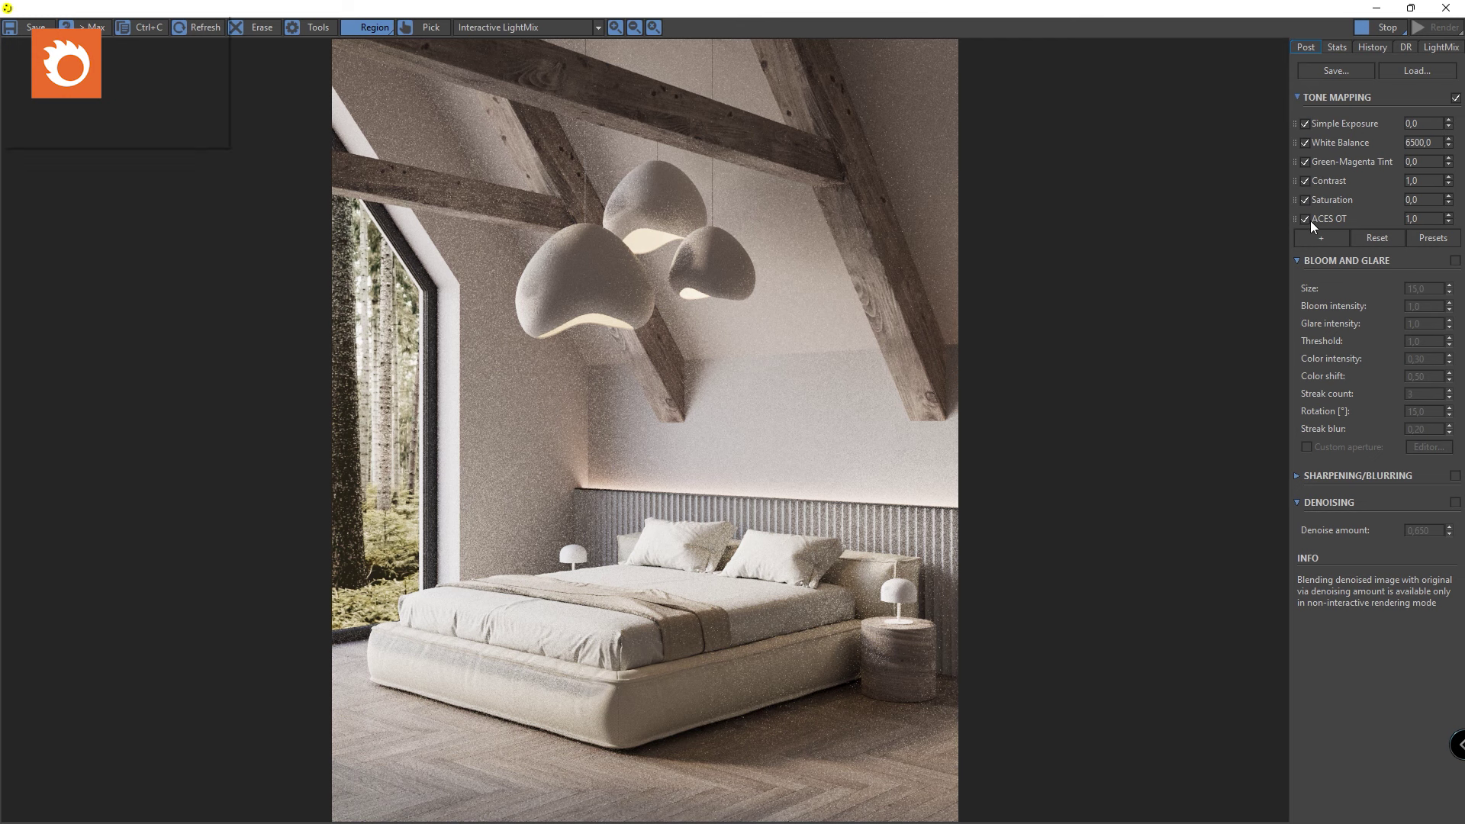
pyautogui.moveTo(1310, 221)
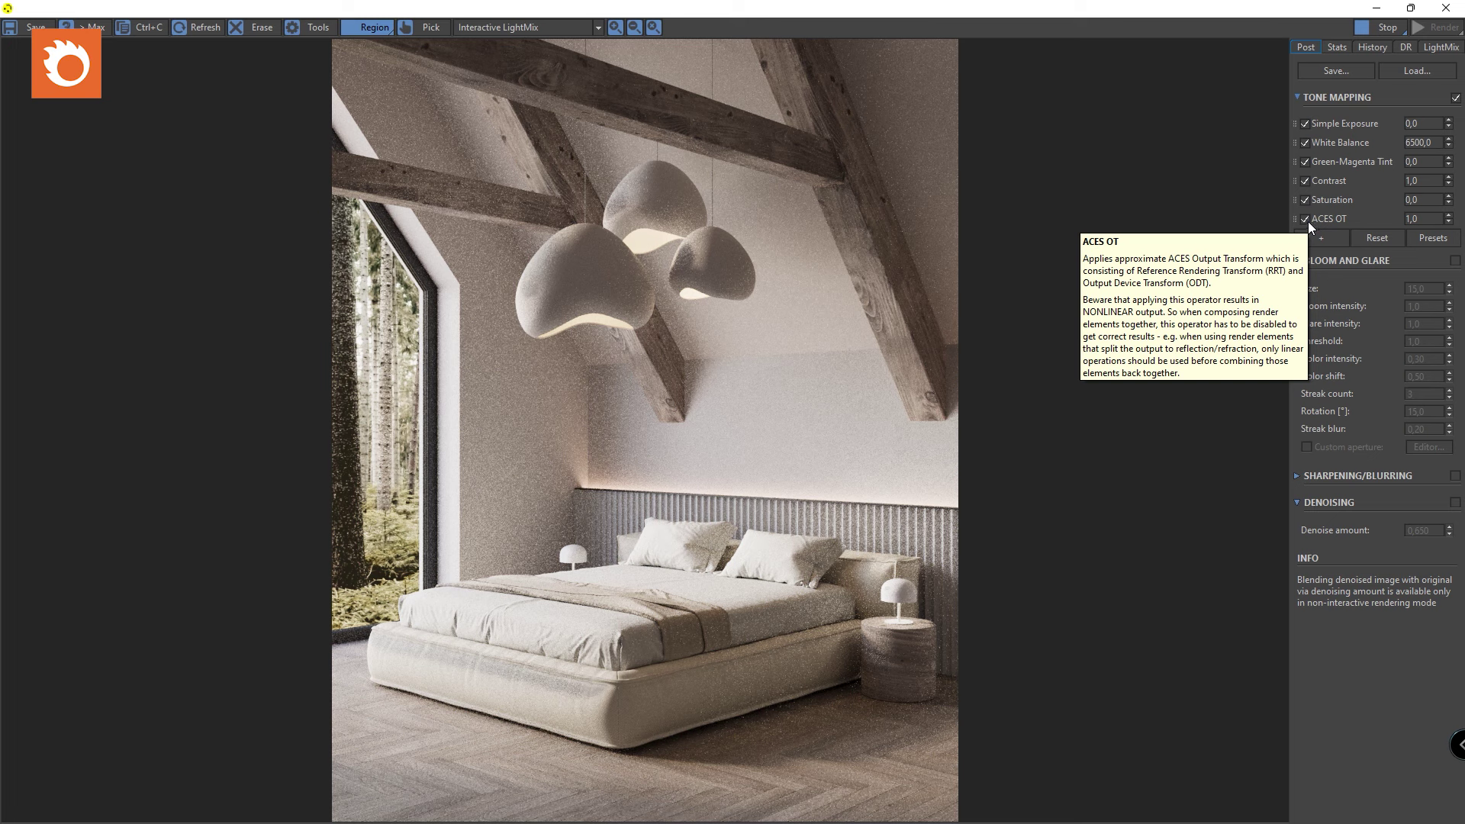
pyautogui.click(1305, 220)
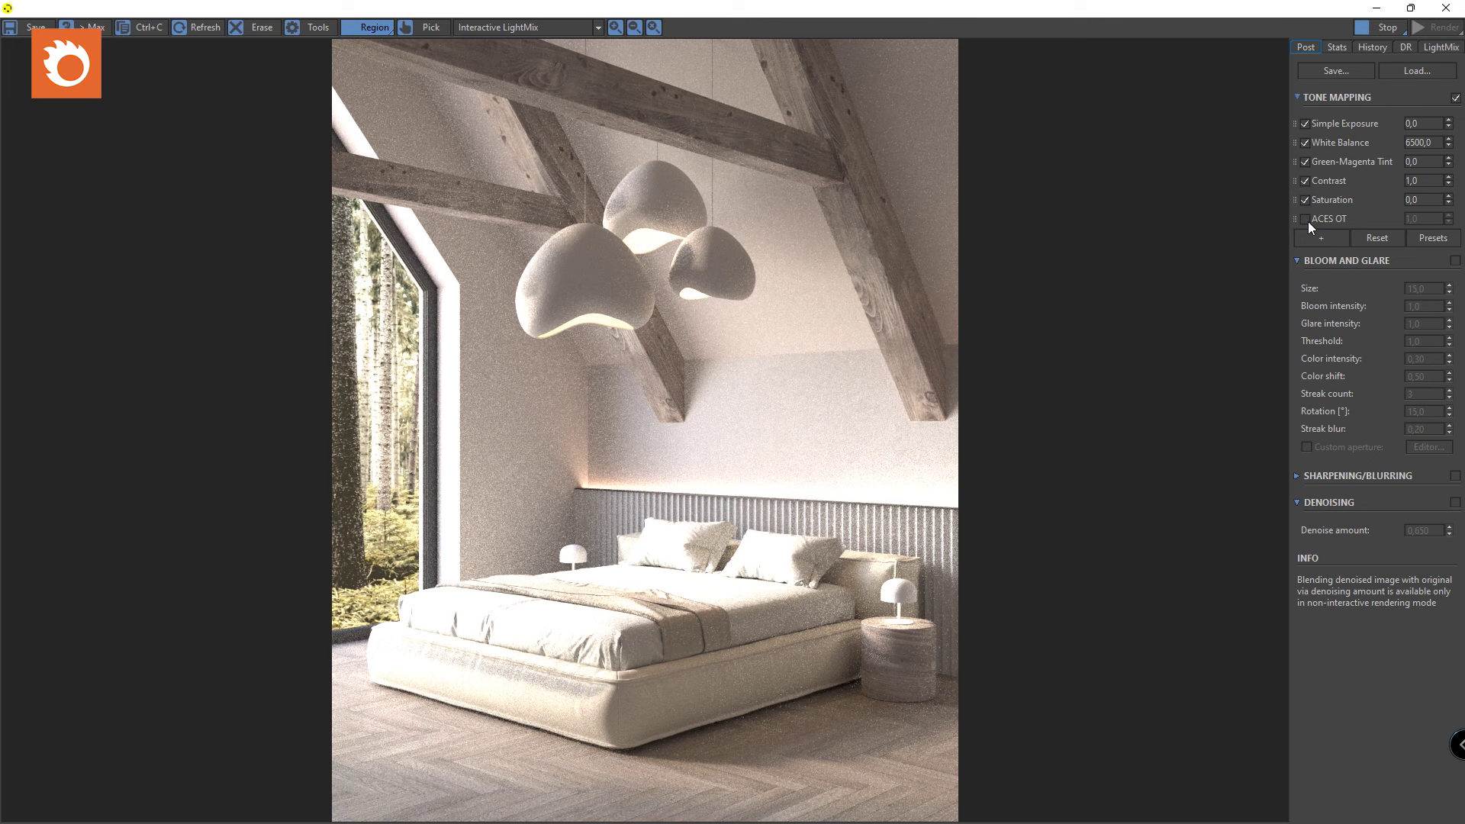
pyautogui.click(1320, 239)
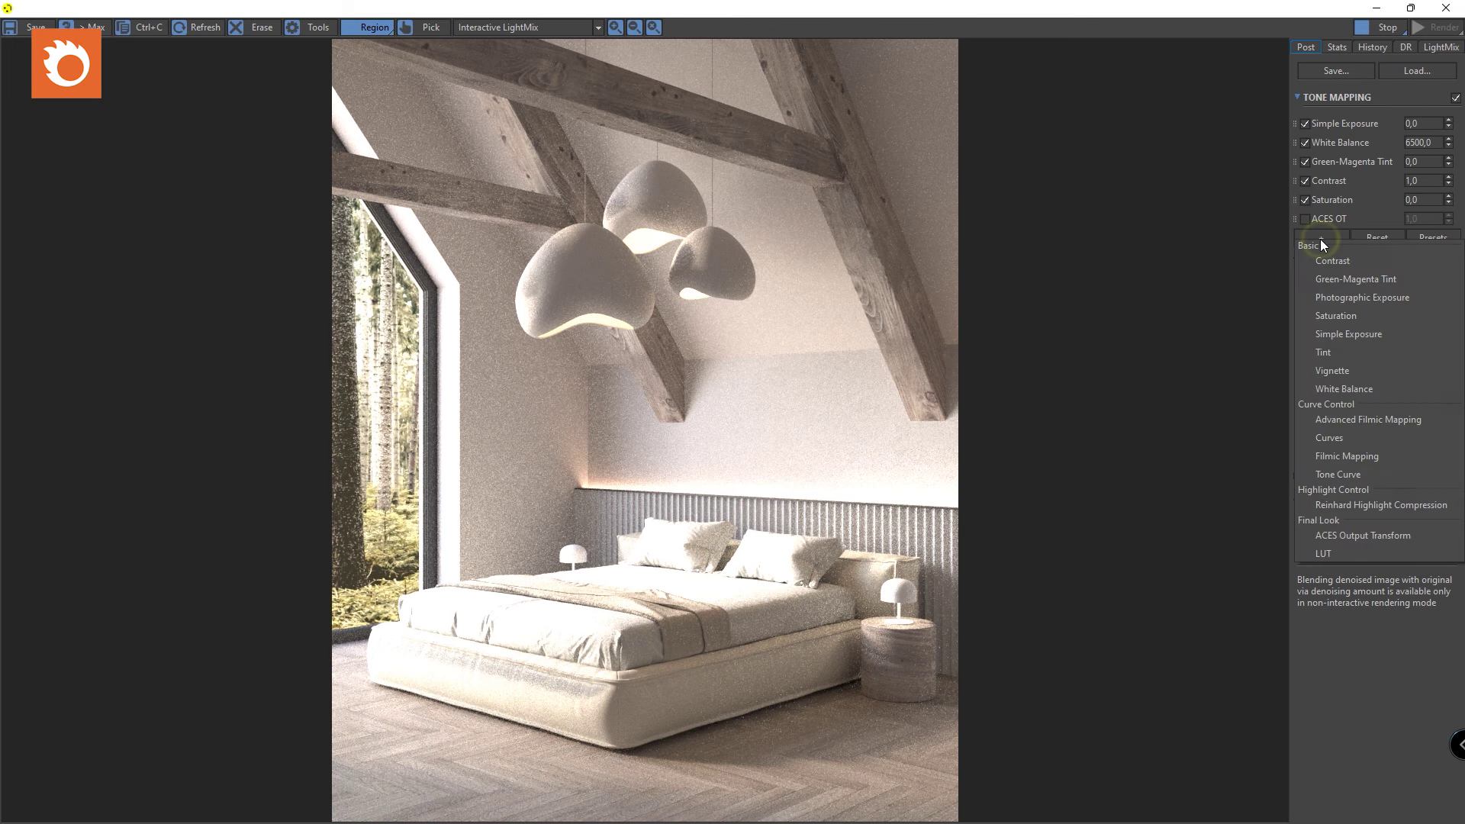
pyautogui.click(1342, 505)
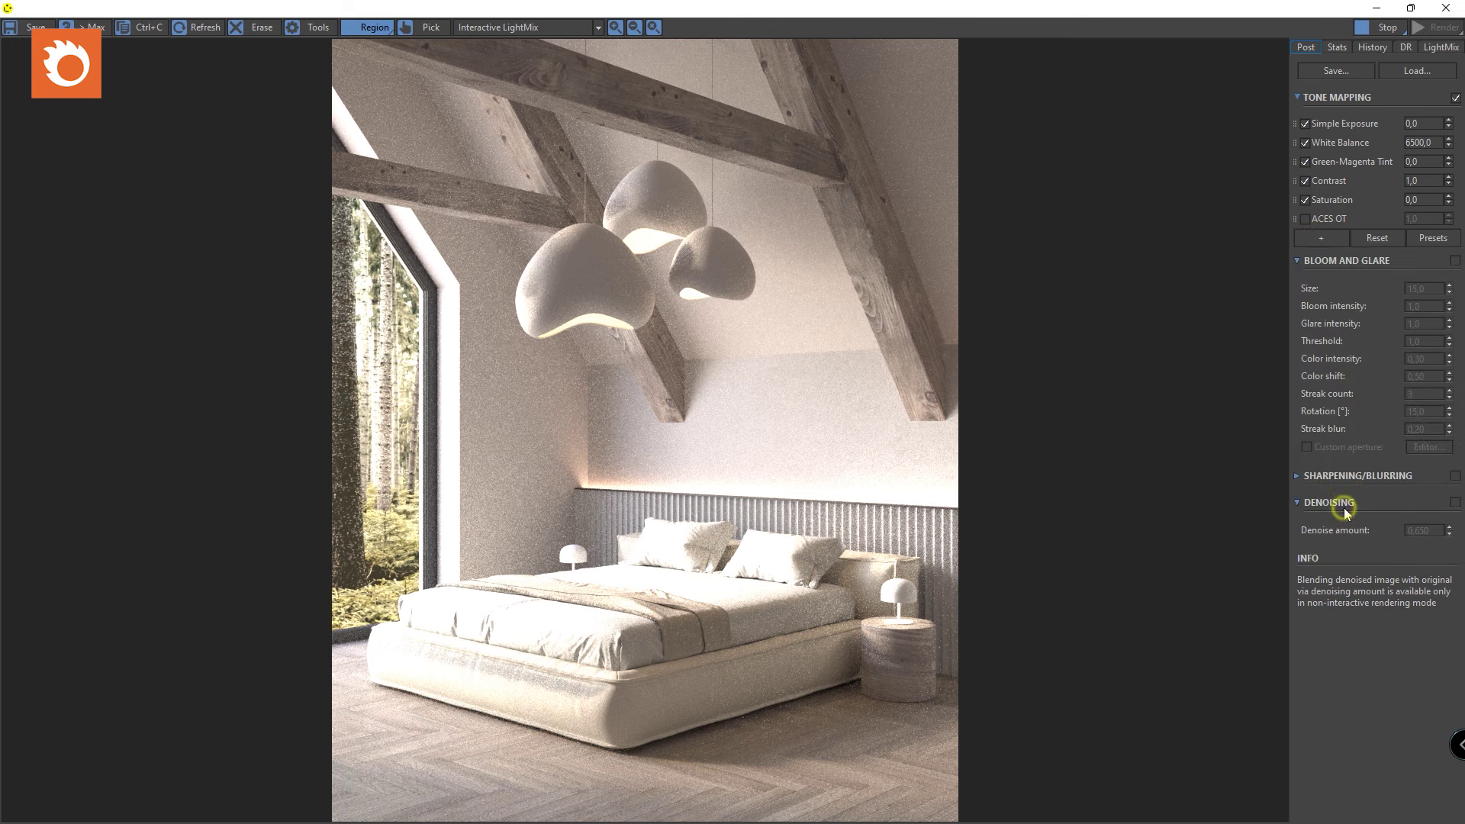
# Try a Highlight Compression of 5 and settle on 2.
pyautogui.doubleClick(1429, 236)
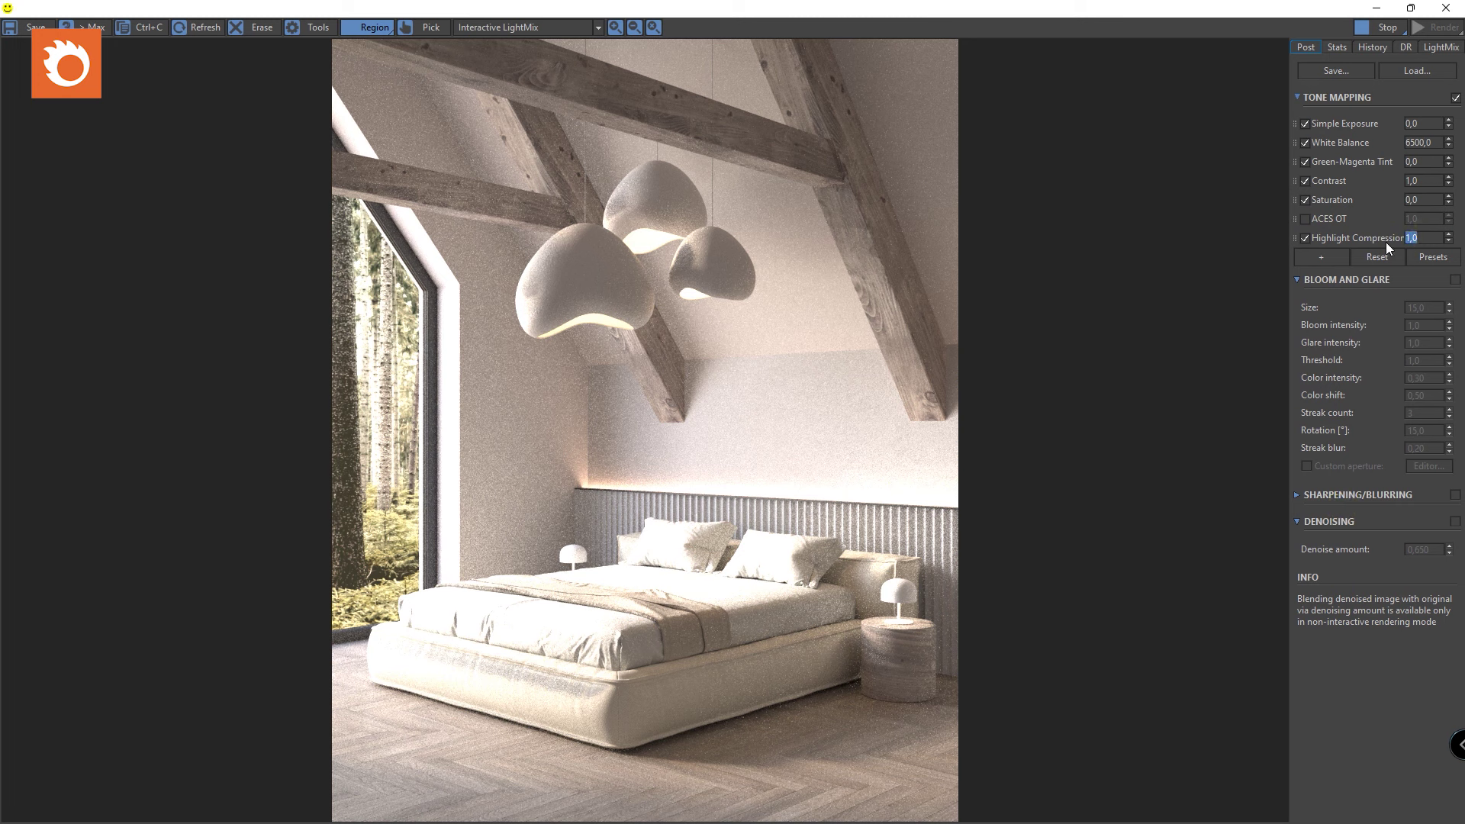
pyautogui.write('5')
pyautogui.press('Return')
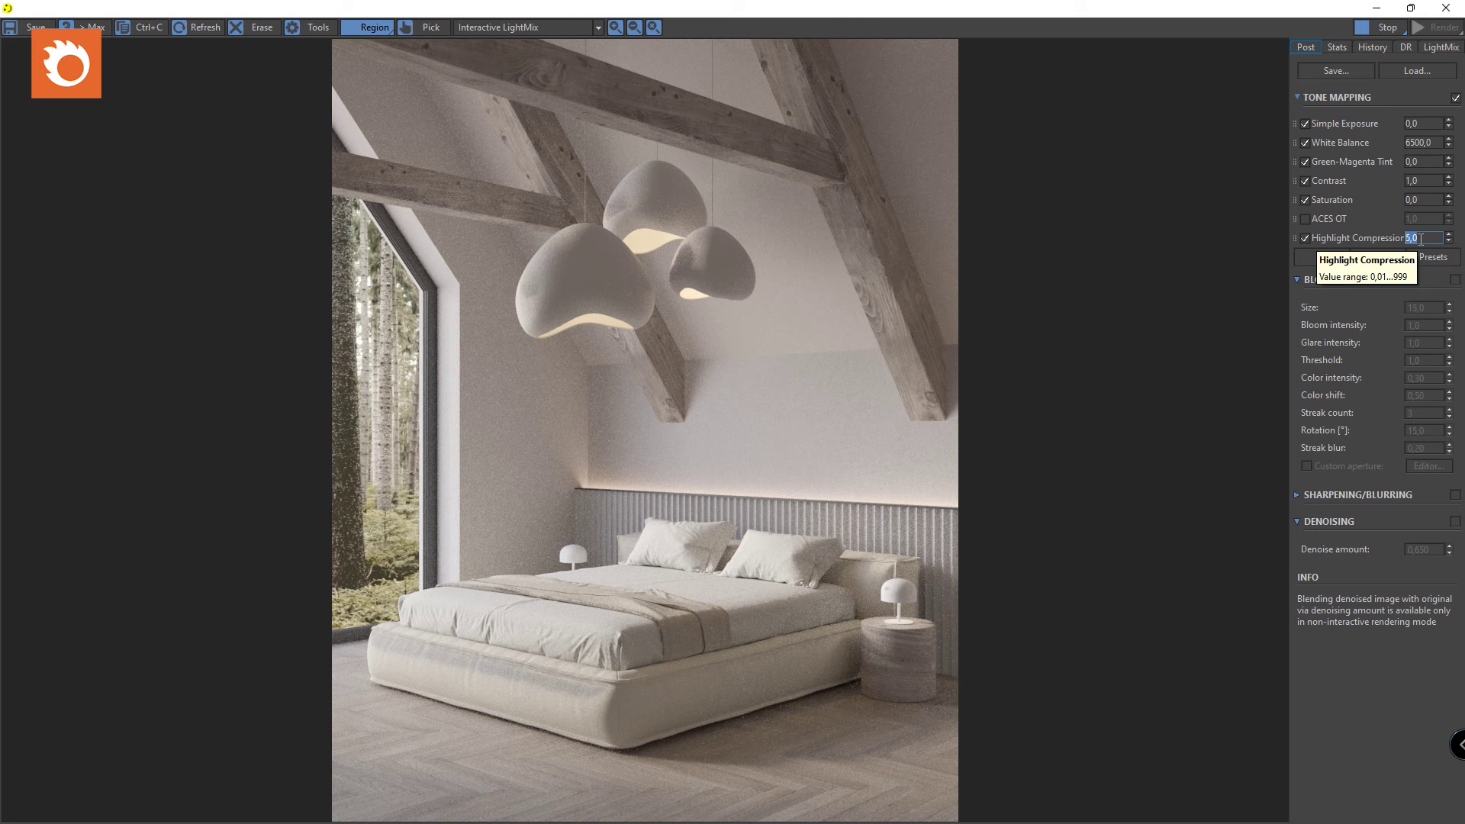
pyautogui.write('2')
pyautogui.press('Return')
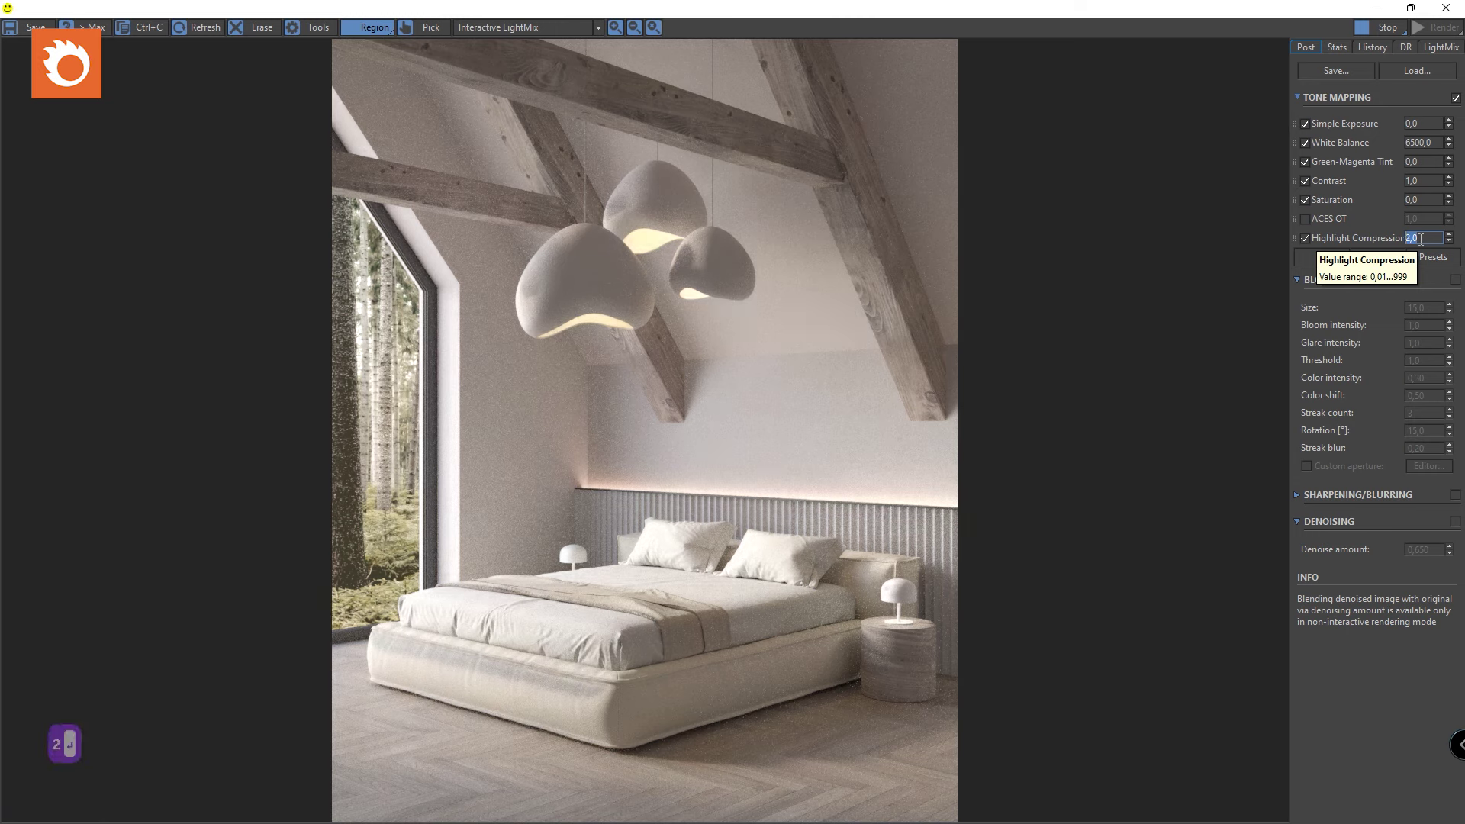
# Enable the ACES OT operator again and set Contrast to 2.
pyautogui.click(1304, 219)
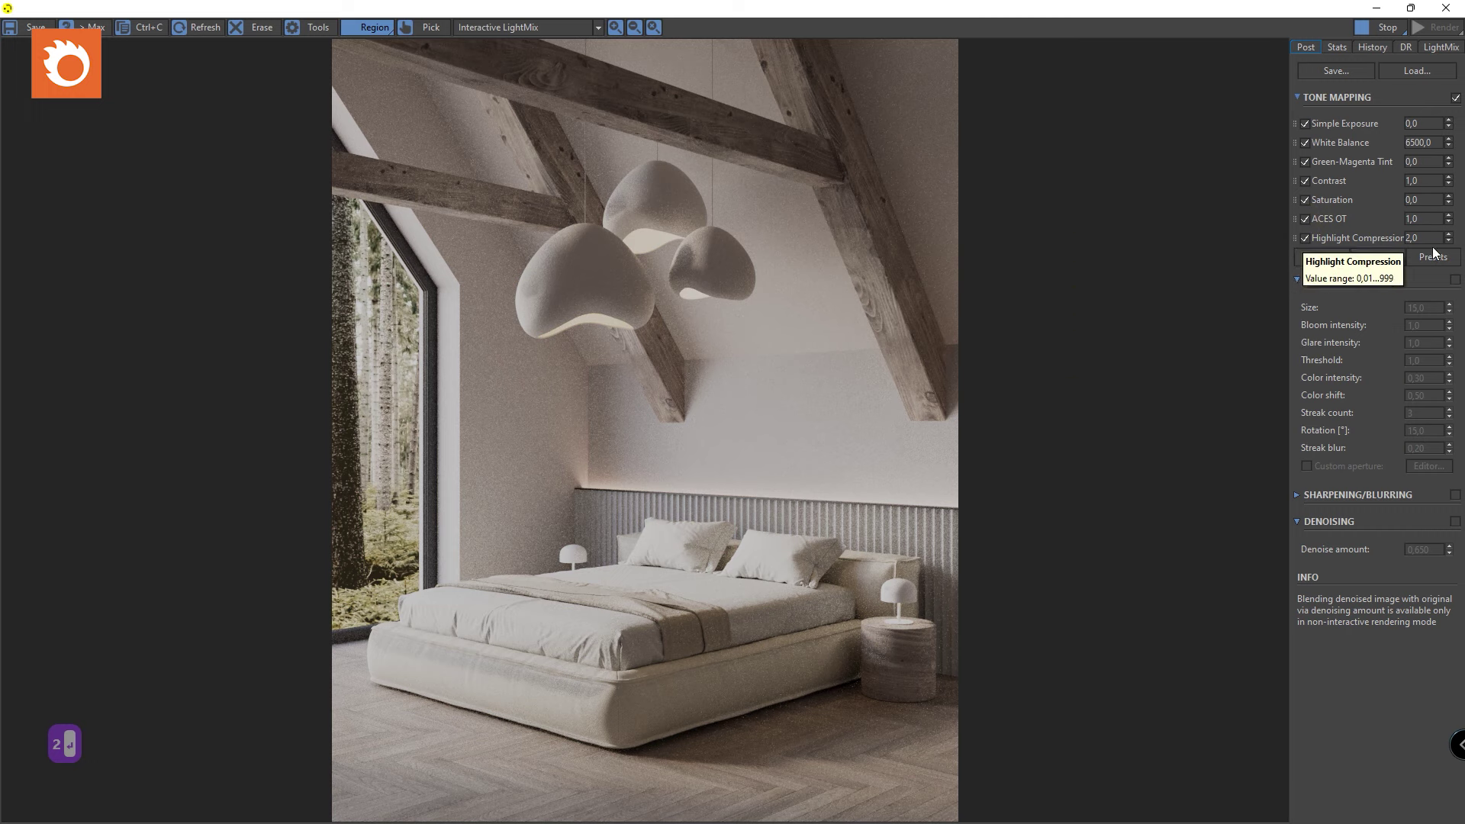
pyautogui.click(1423, 180)
pyautogui.write('2')
pyautogui.press('Return')
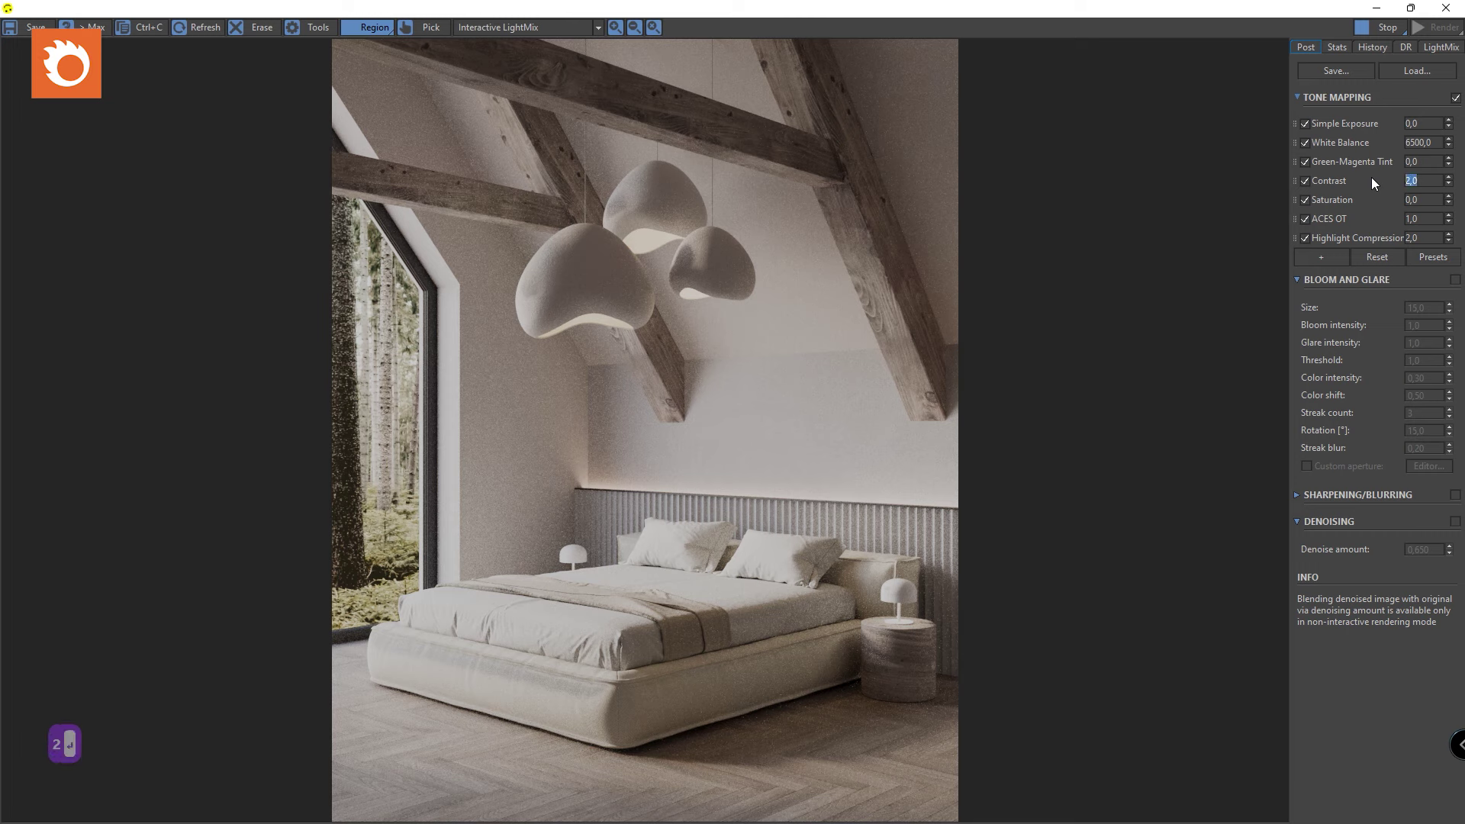
# Add a Vignette operator to the tone mapping with a value of 1.
pyautogui.click(1312, 258)
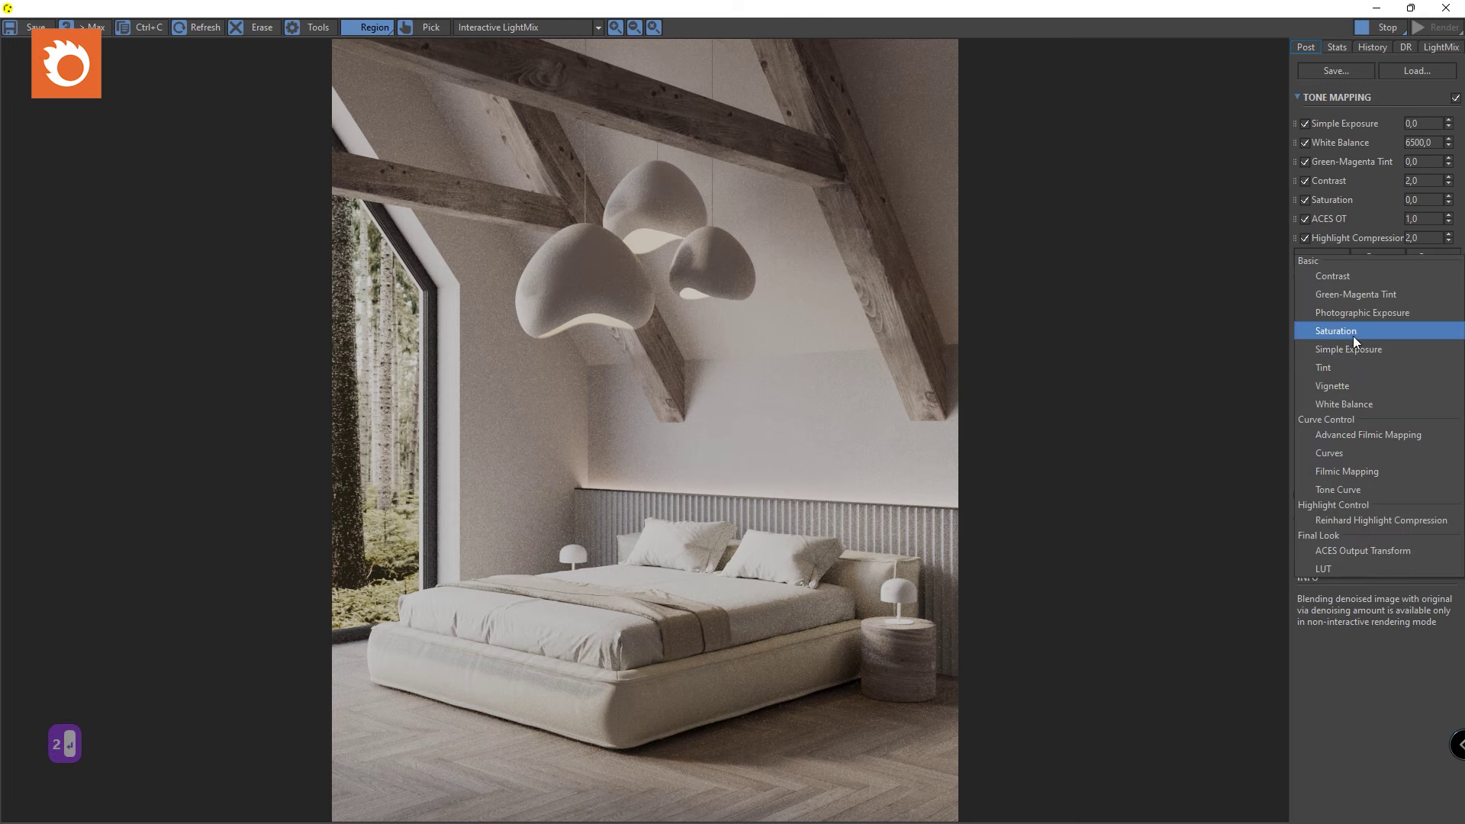
pyautogui.click(1335, 386)
pyautogui.click(1420, 257)
pyautogui.write('1')
pyautogui.press('Return')
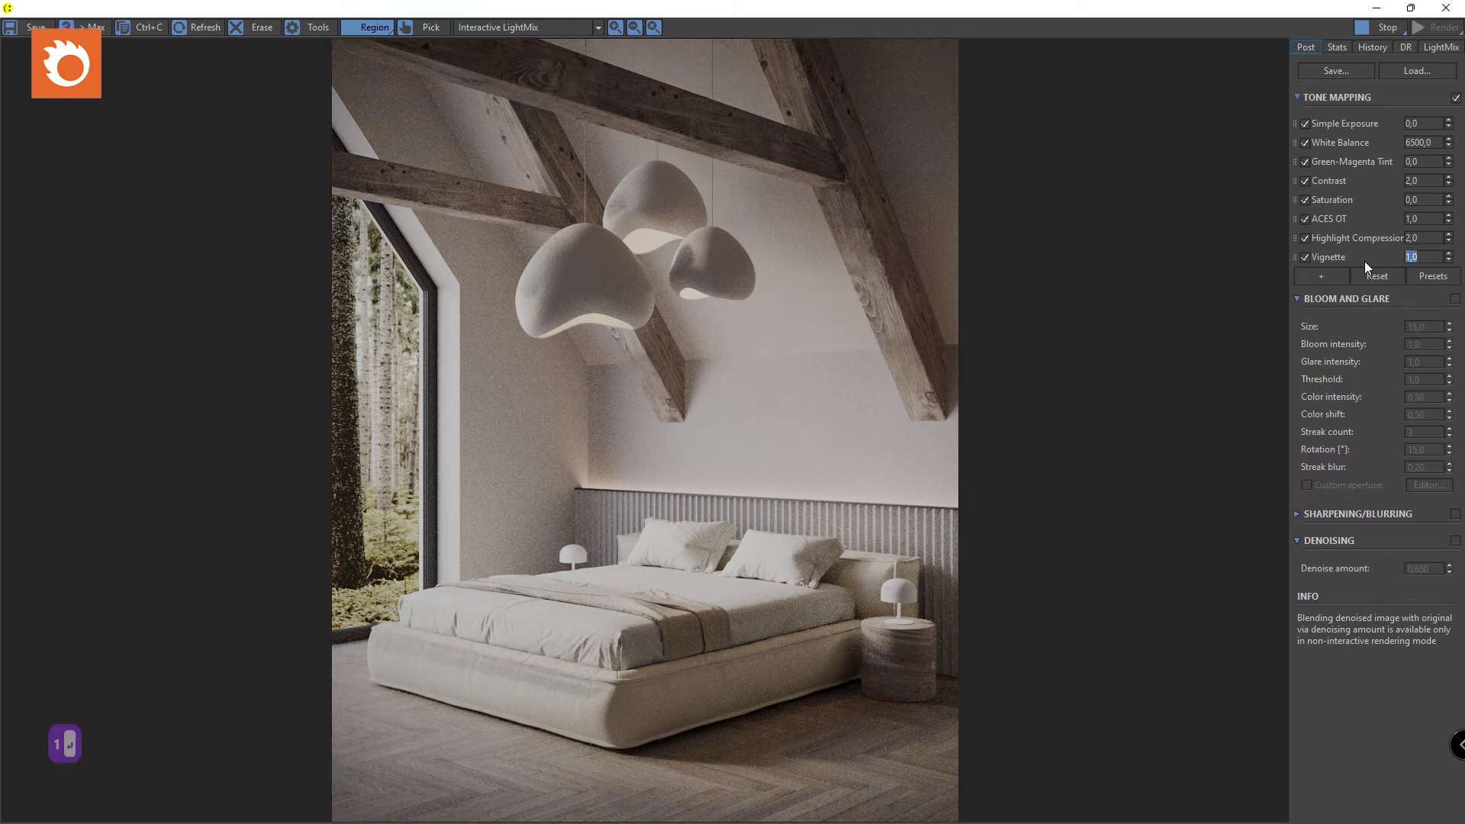
# Add an enabled LUT operator using the Kim_Amlan...graphic_03 LUT at an opacity of 0.5.
pyautogui.click(1323, 279)
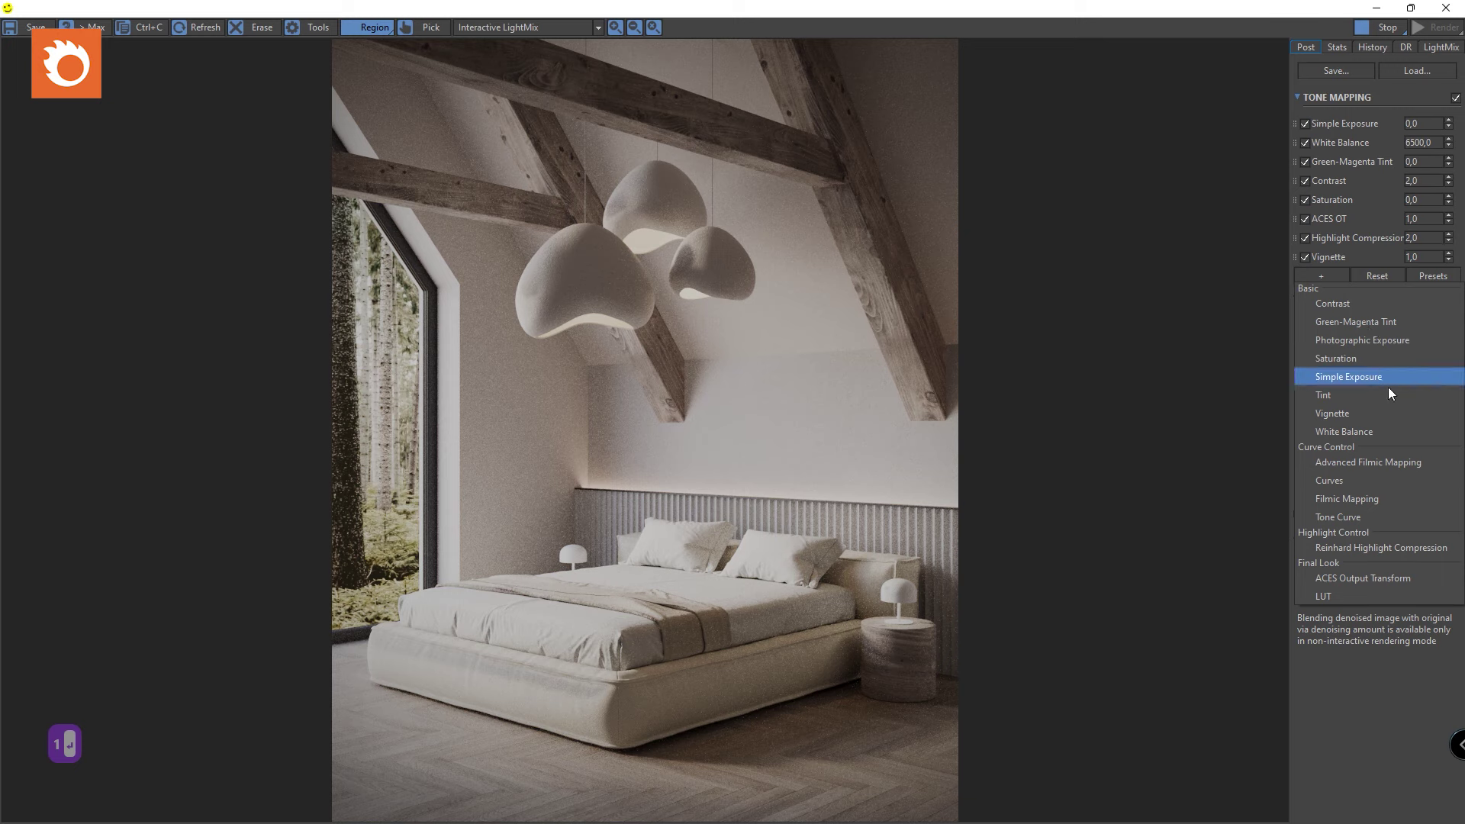
pyautogui.click(1342, 596)
pyautogui.click(1305, 276)
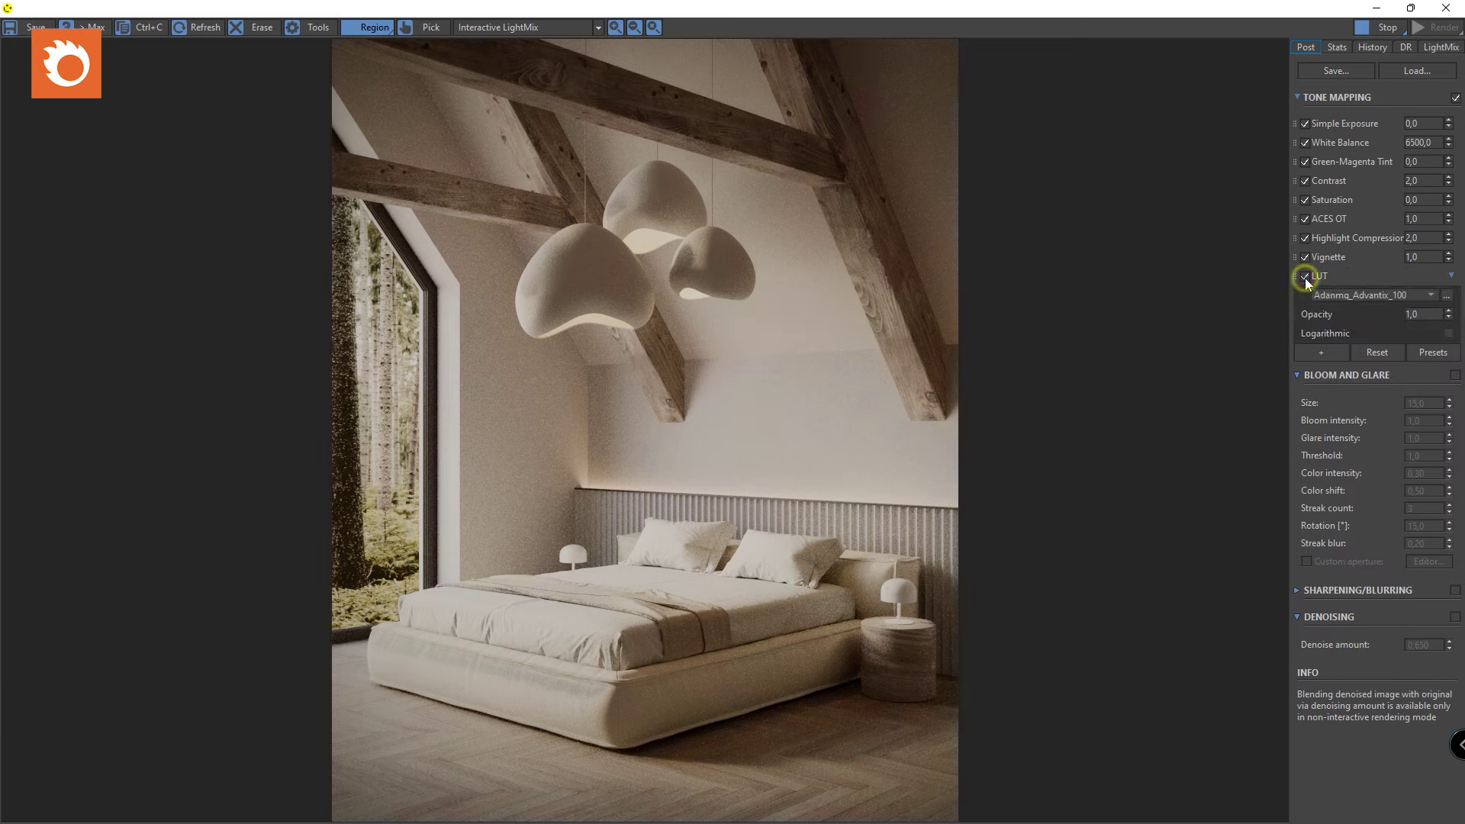
pyautogui.click(1424, 297)
pyautogui.scroll(-3, 1438, 377)
pyautogui.scroll(-5, 1439, 378)
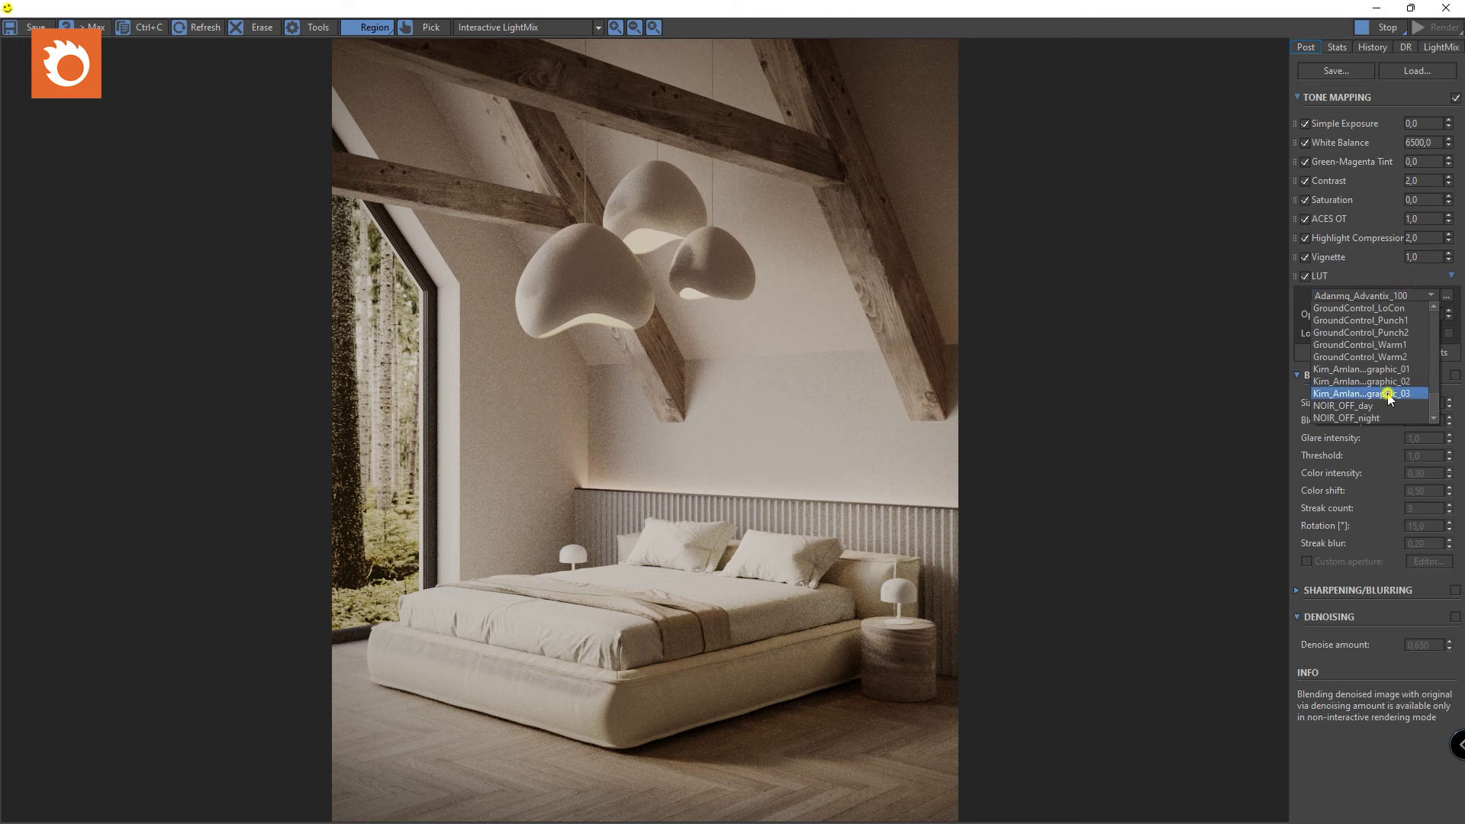
pyautogui.click(1381, 394)
pyautogui.doubleClick(1417, 313)
pyautogui.write('0,5')
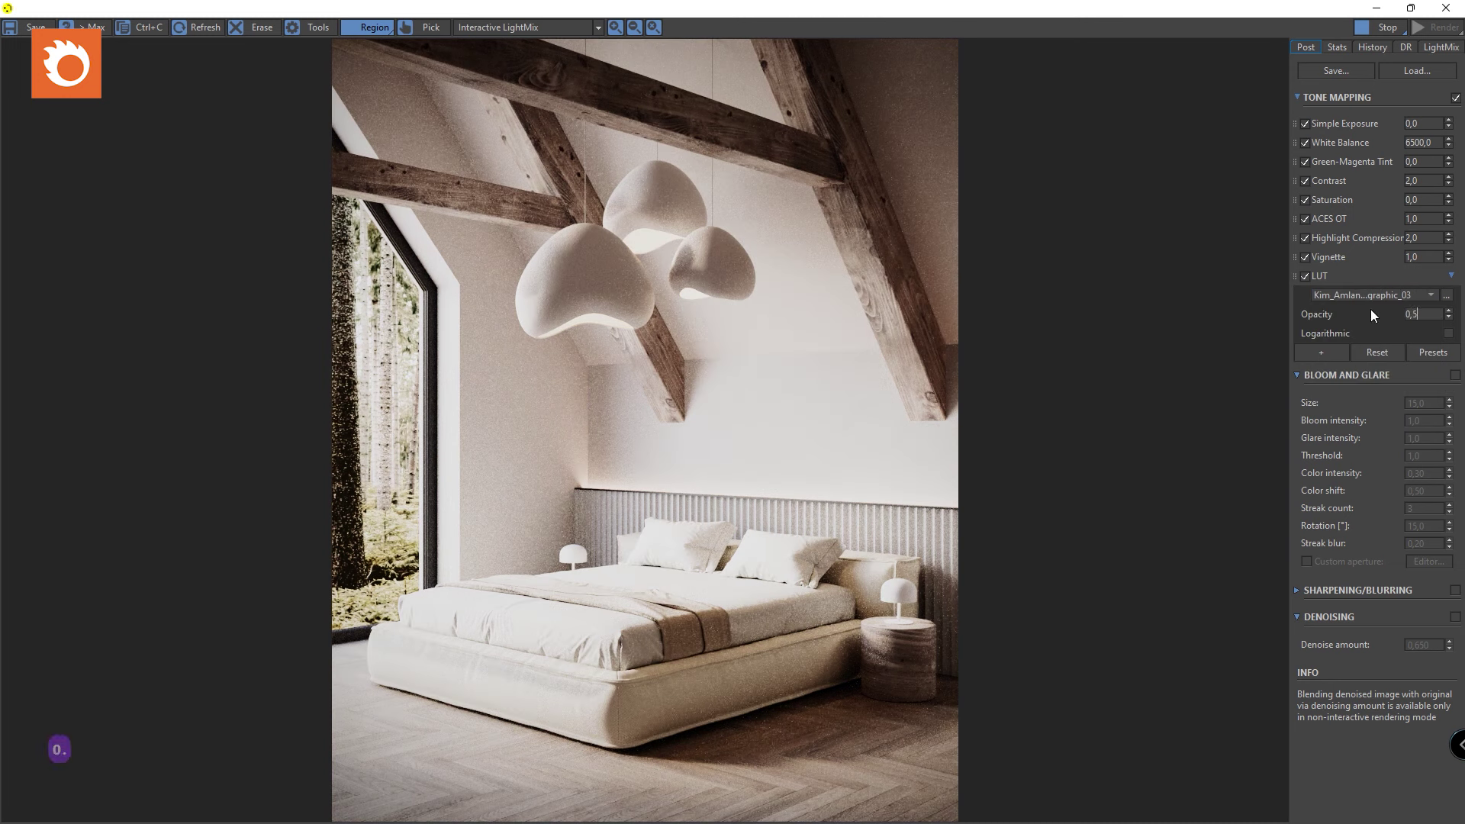
pyautogui.press('Return')
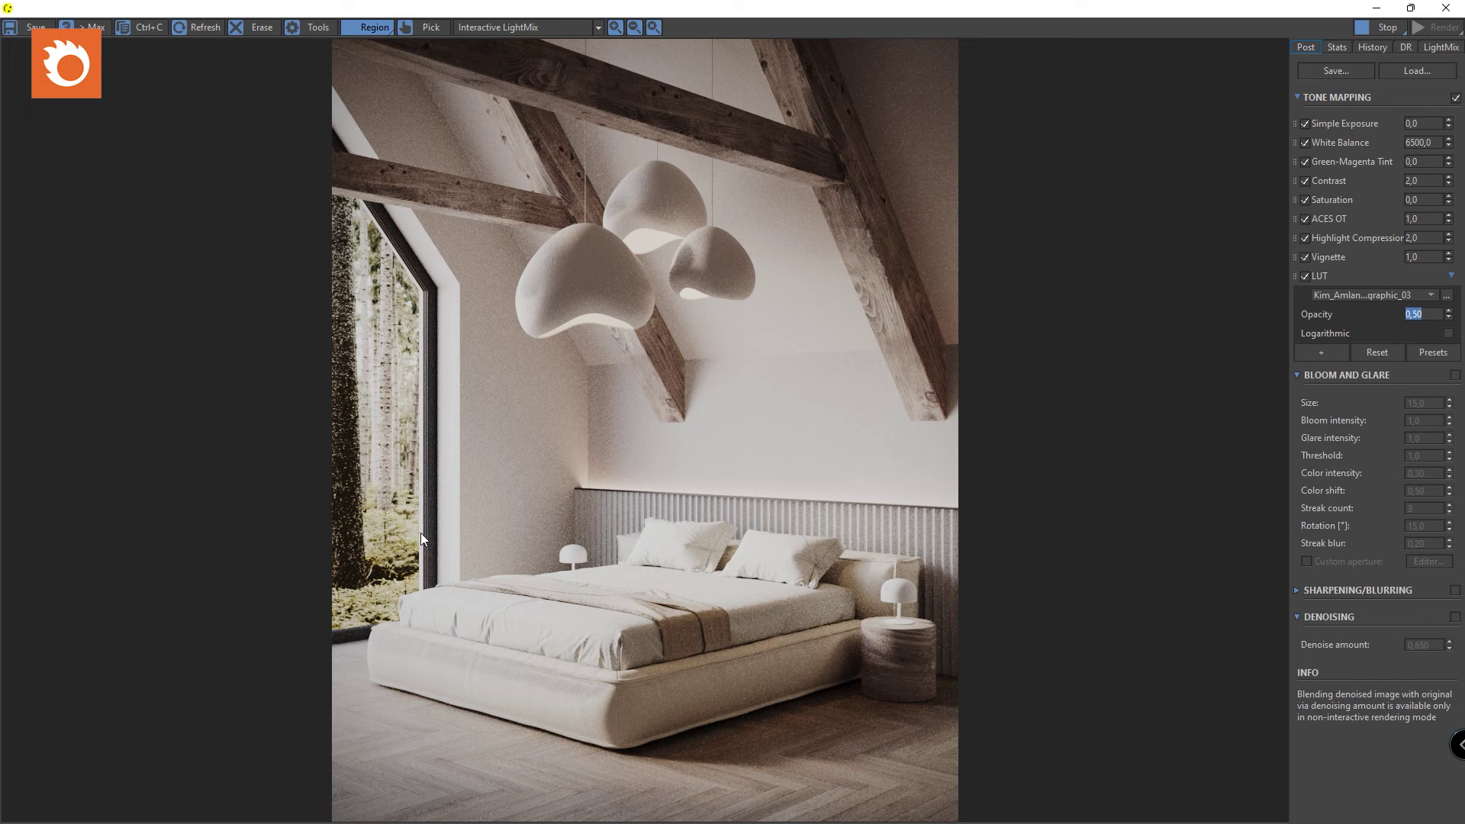
# Try Simple Exposure values of -1, -0.5, -0.7 and -0.2 on the render.
pyautogui.click(1415, 123)
pyautogui.write('-1')
pyautogui.press('Return')
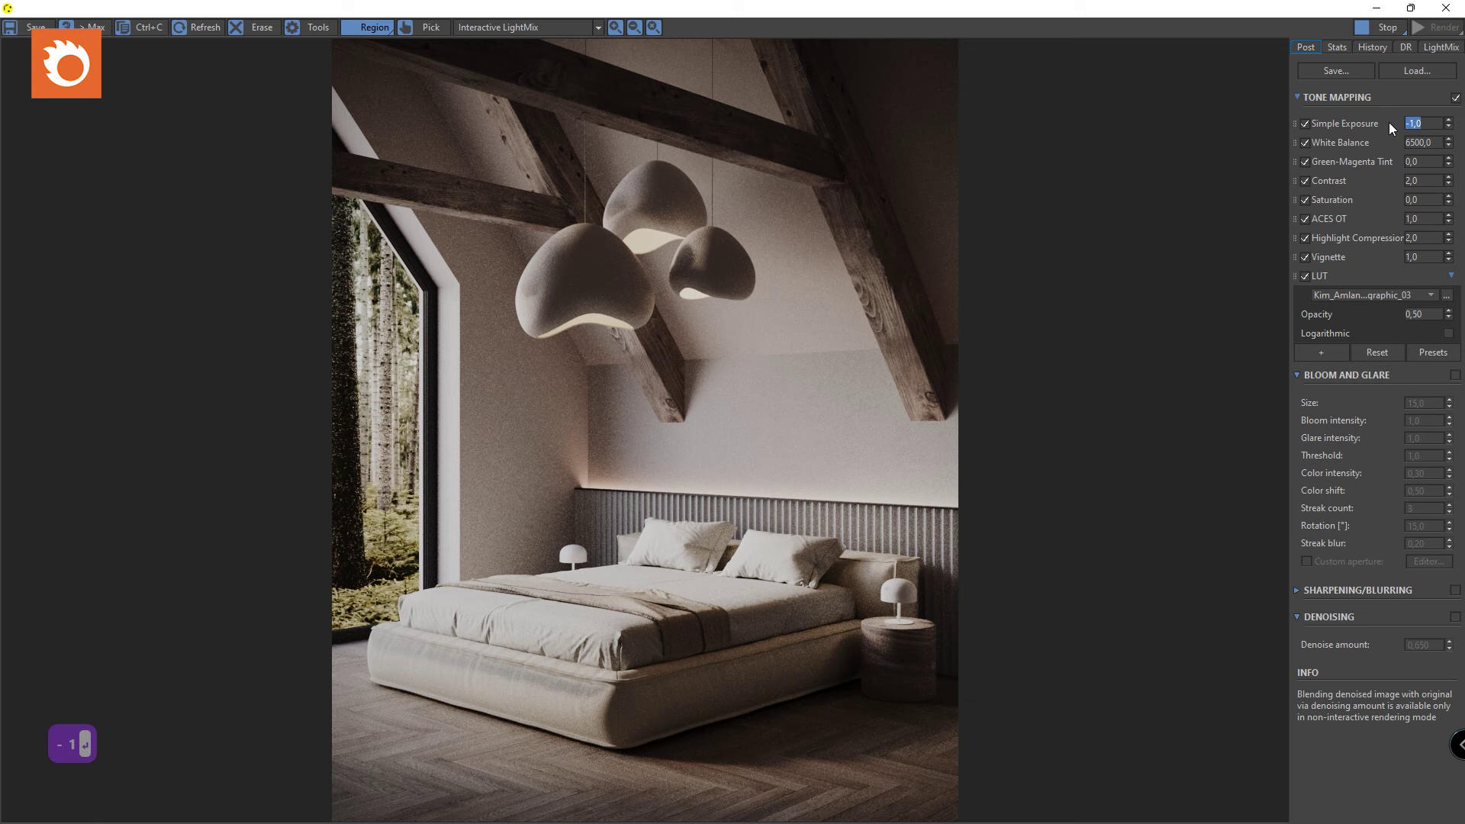
pyautogui.write('-0.5')
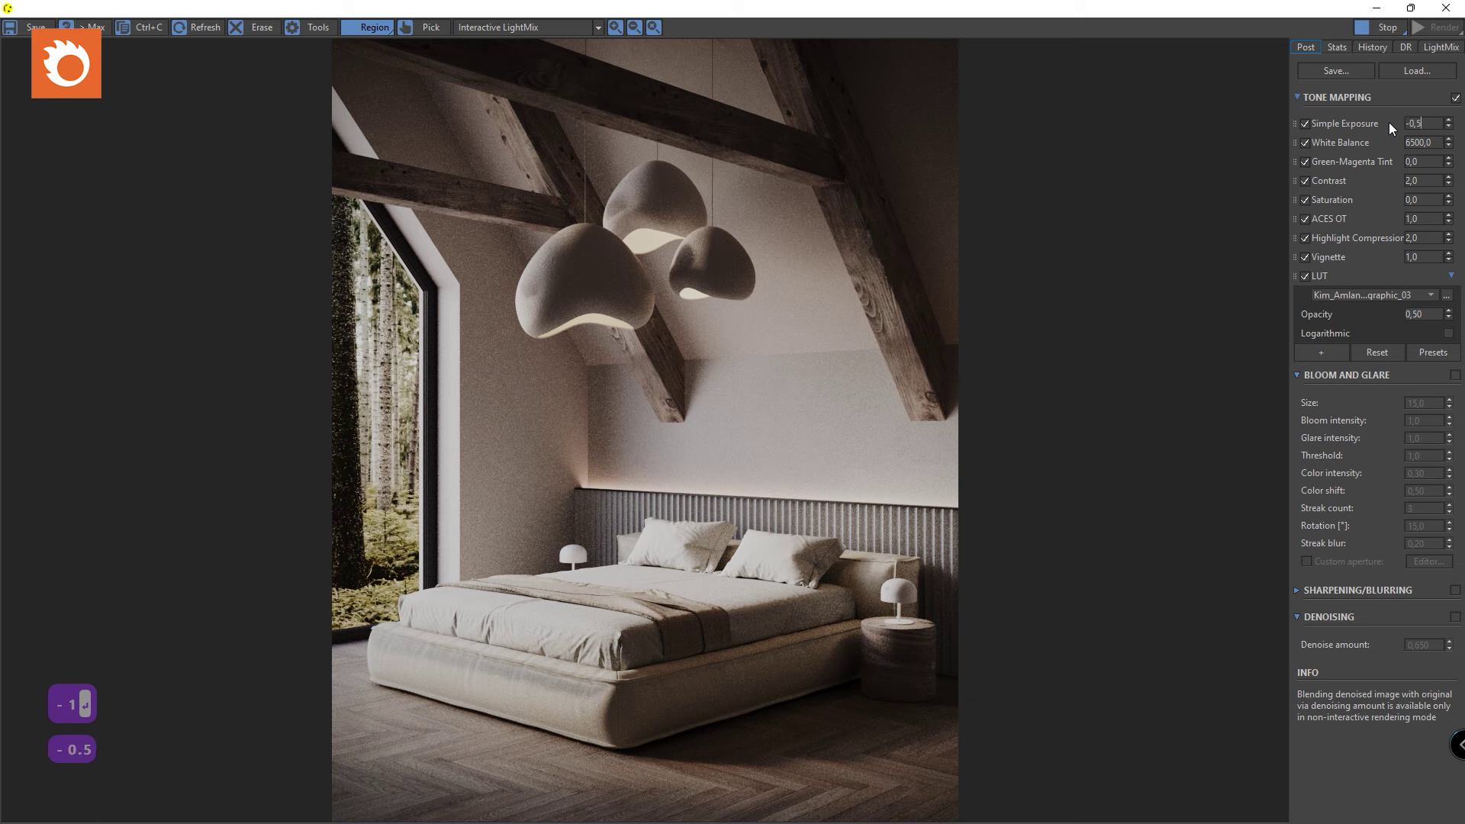
pyautogui.press('Return')
pyautogui.write('-0.7')
pyautogui.press('Return')
pyautogui.write('-0.2')
pyautogui.press('Return')
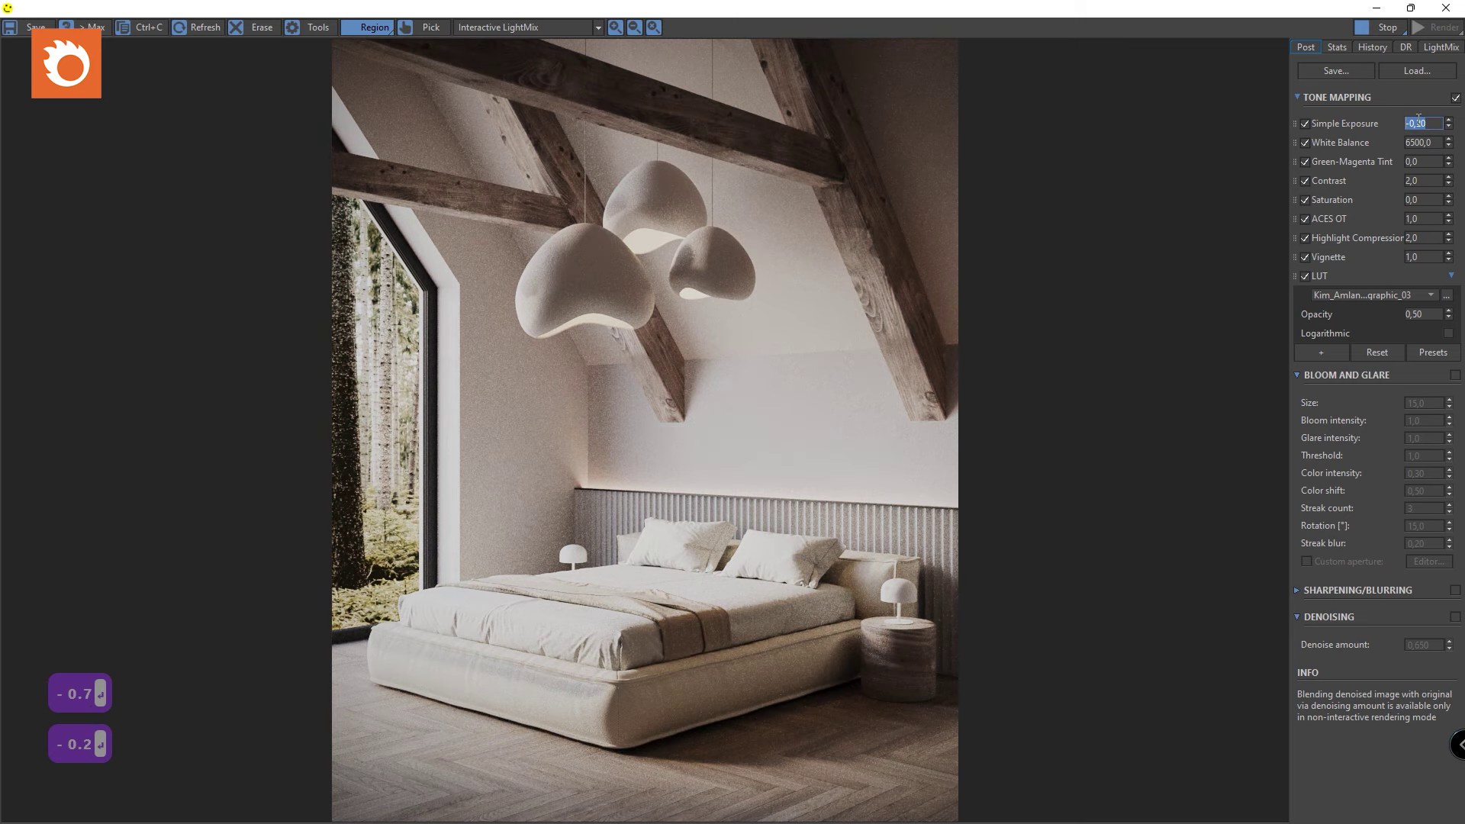
pyautogui.click(1321, 181)
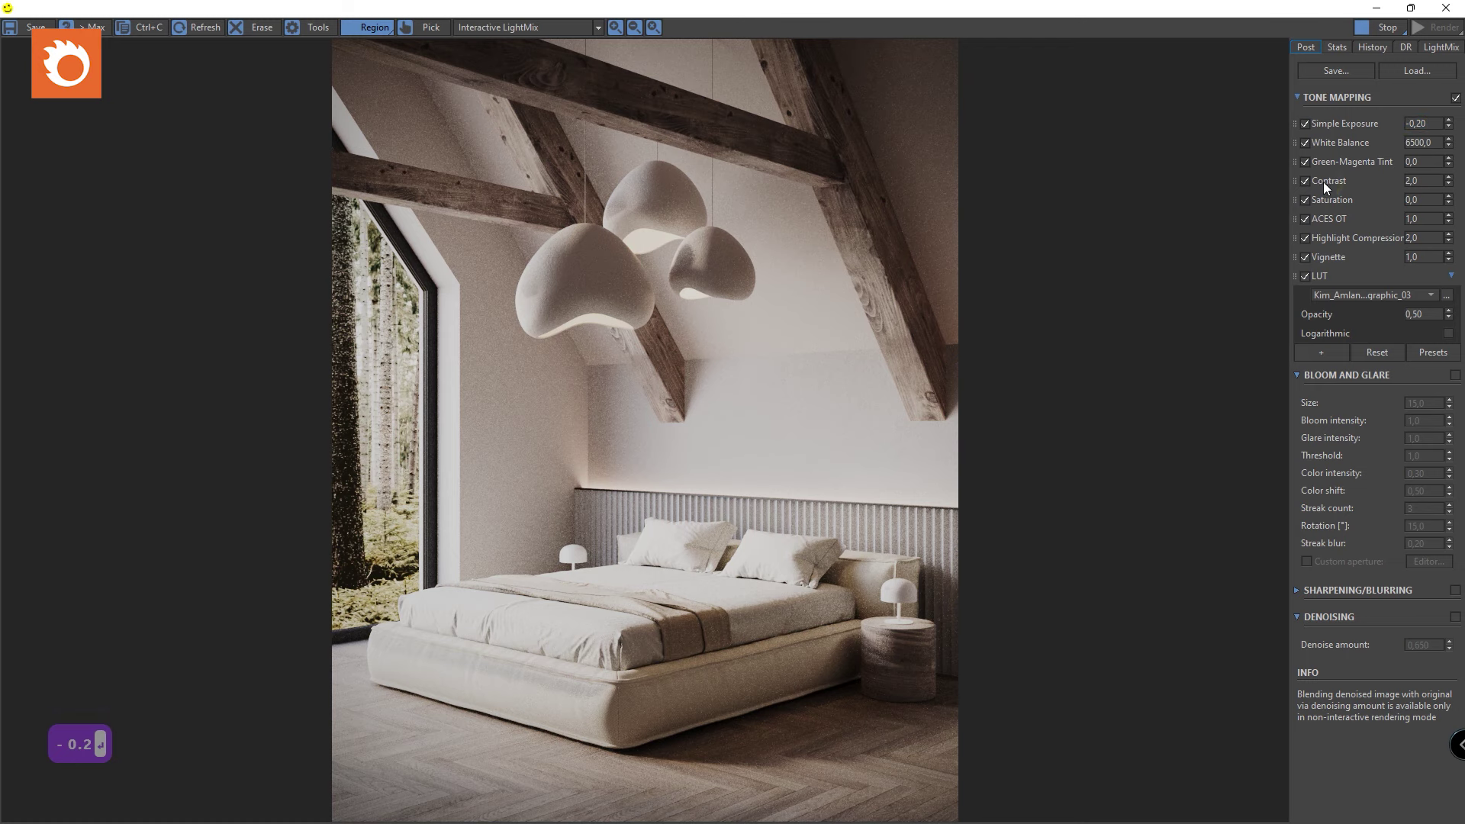
# Add a Filmic Mapping operator to the tone mapping and set its Rich Shadows to 0.4.
pyautogui.click(1321, 352)
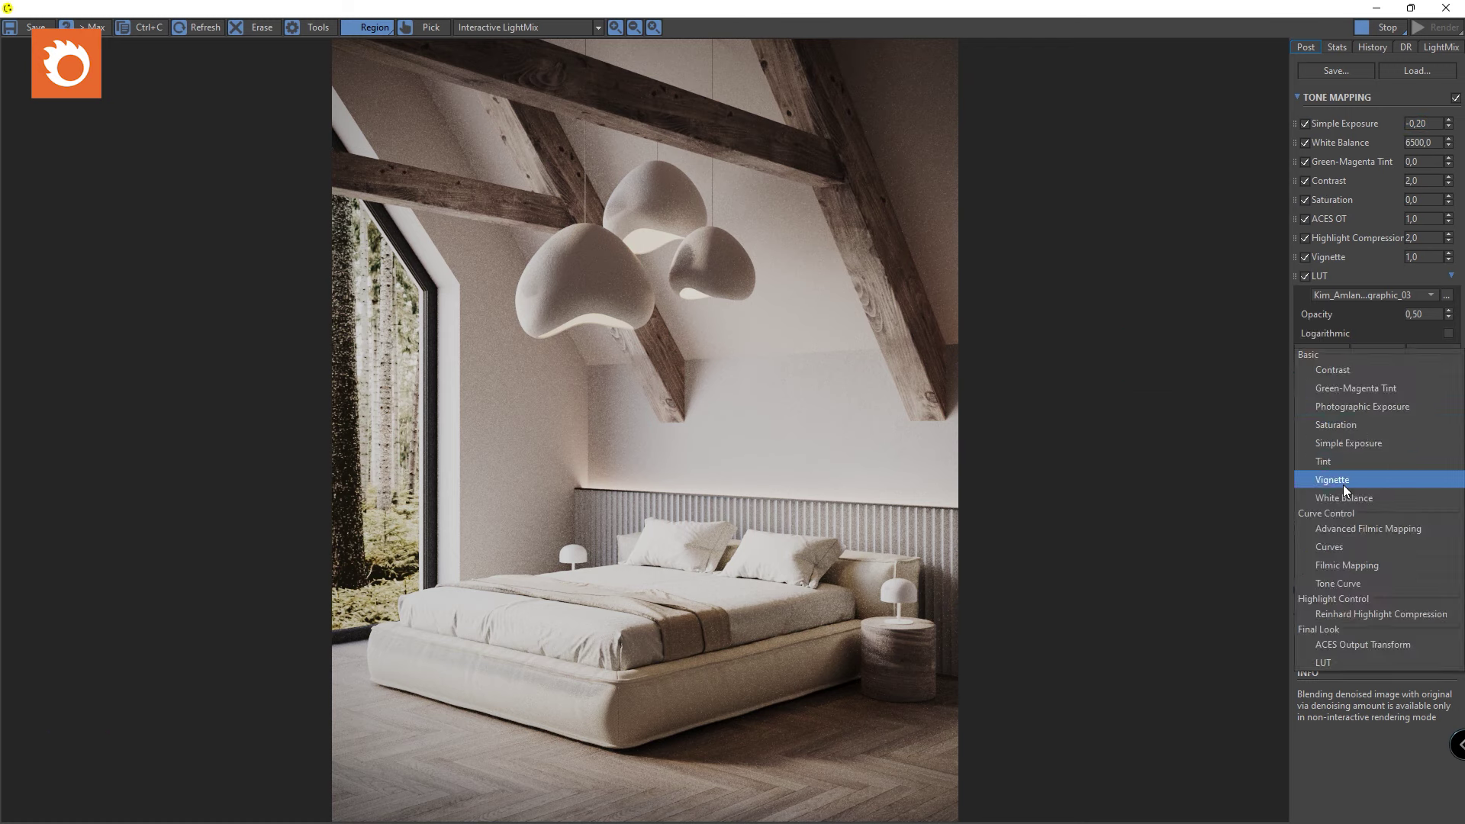
pyautogui.click(1335, 564)
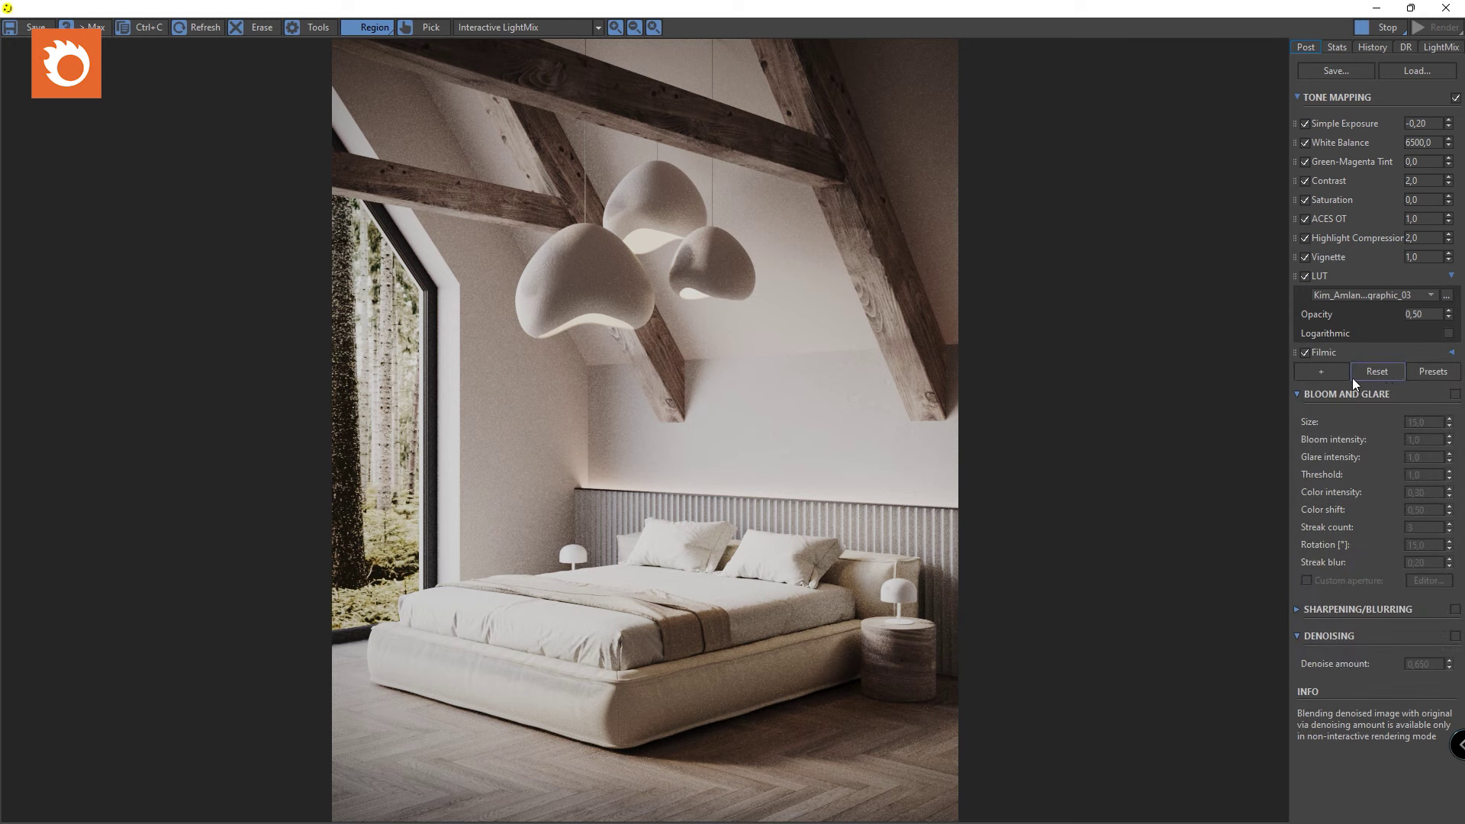
pyautogui.click(1451, 351)
pyautogui.click(1419, 387)
pyautogui.moveTo(1419, 387); pyautogui.dragTo(1389, 391)
pyautogui.write('0.4')
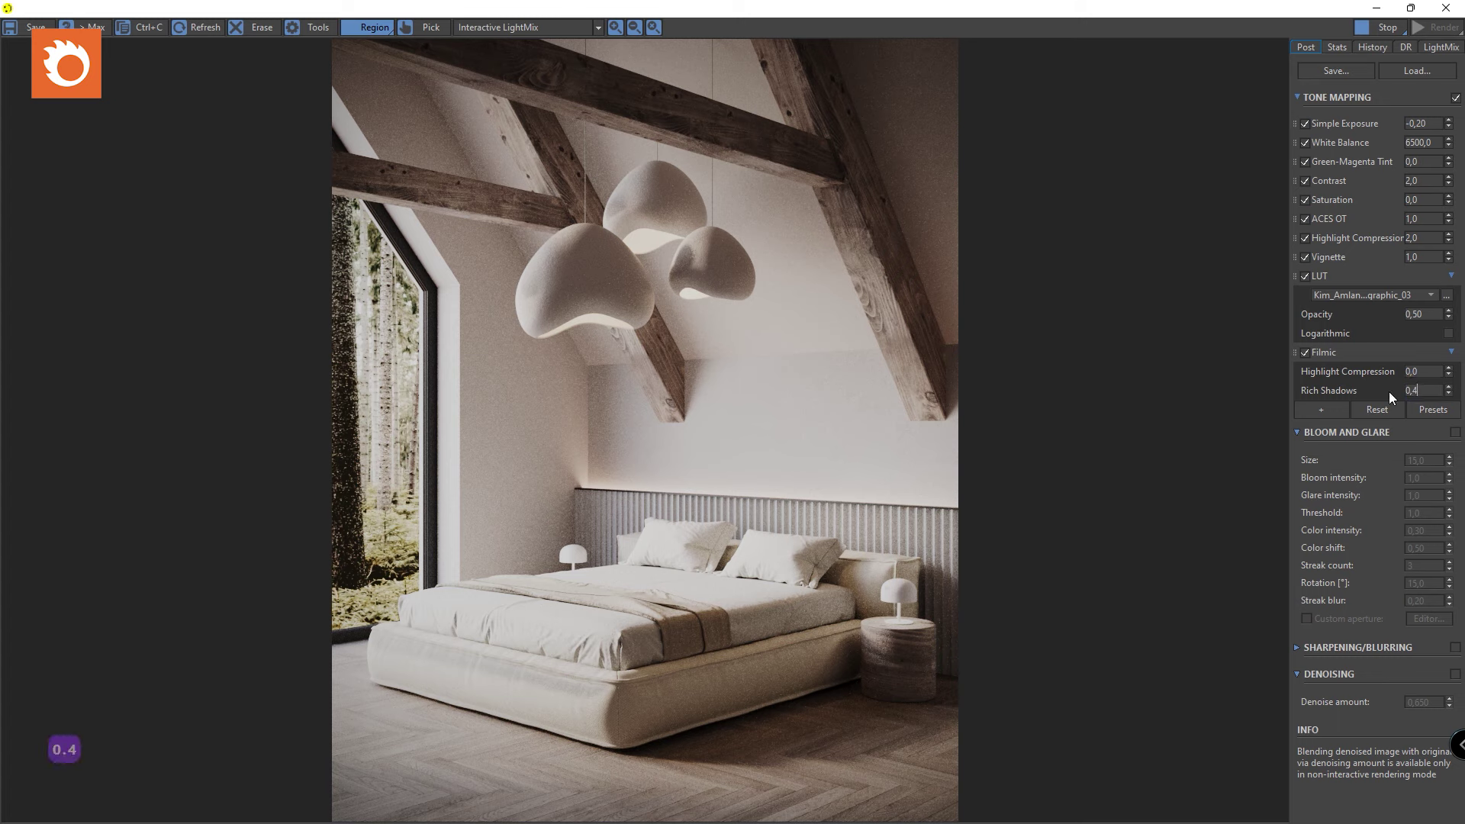
pyautogui.press('Return')
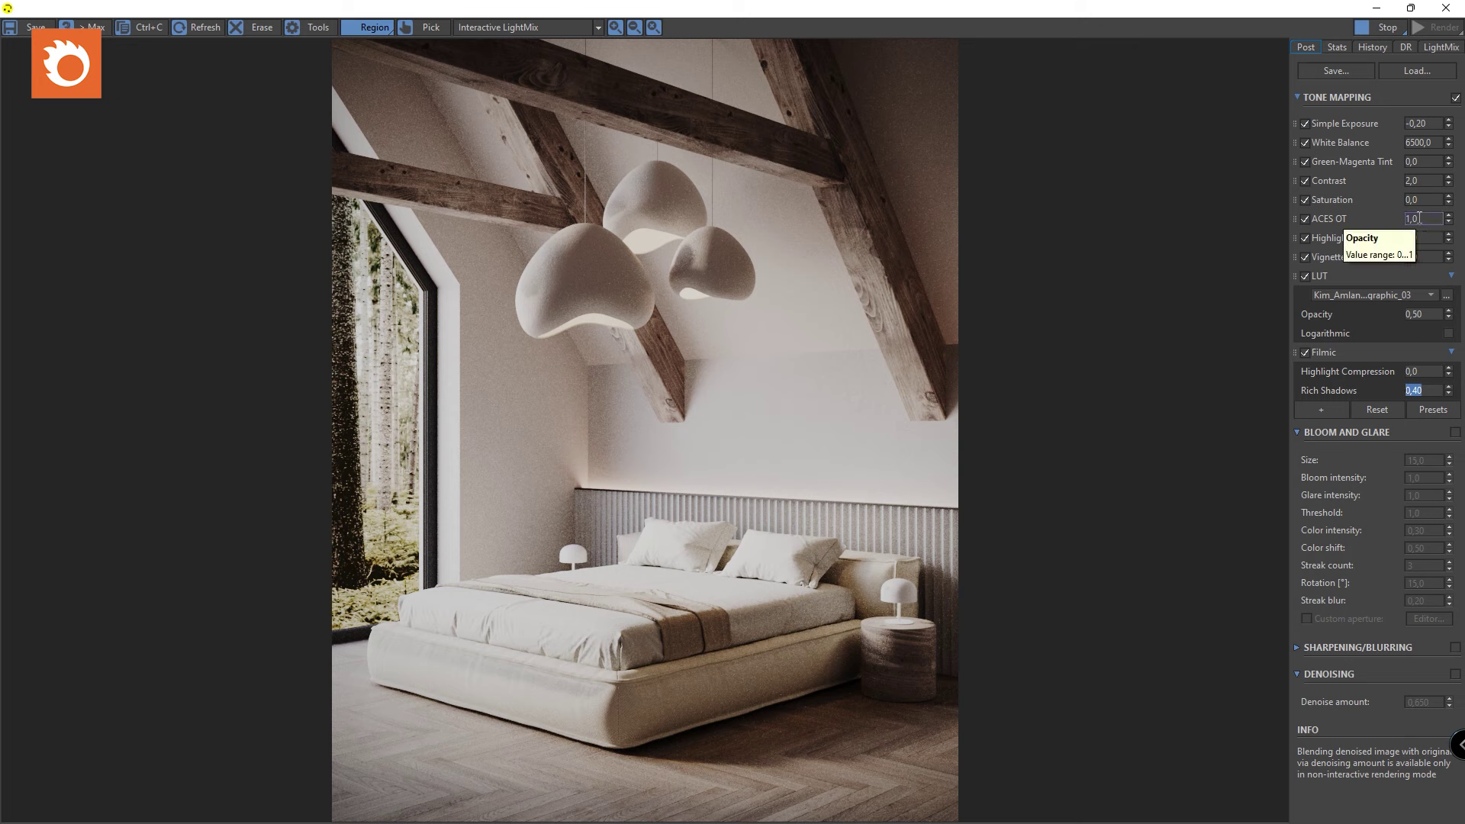
# Set the opacity of the ACES OT operator to 0.5.
pyautogui.moveTo(1419, 218); pyautogui.dragTo(1397, 216)
pyautogui.write('0.5')
pyautogui.press('Return')
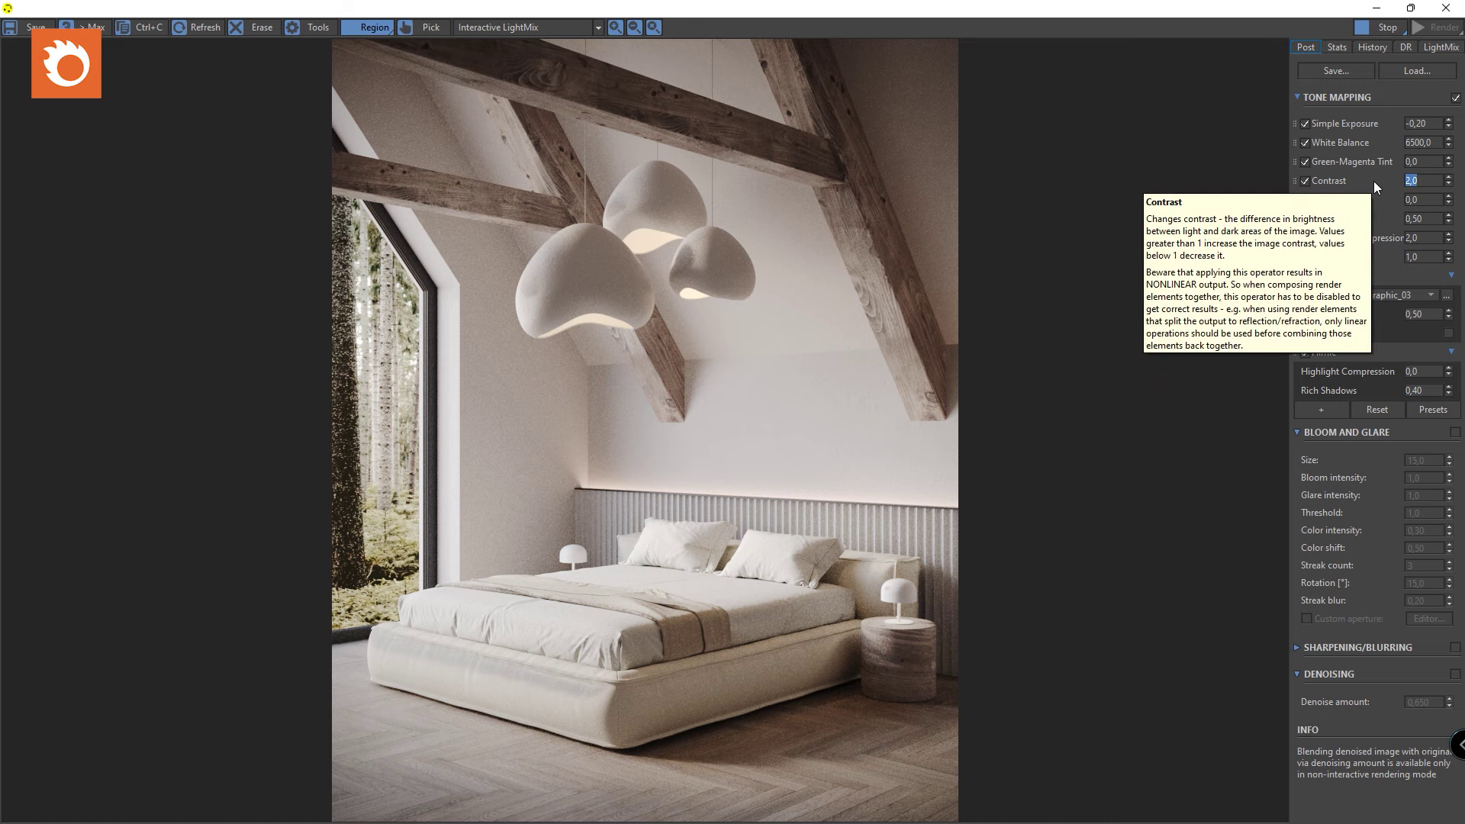
# Set Simple Exposure to -0.4.
pyautogui.moveTo(1428, 123); pyautogui.dragTo(1367, 121)
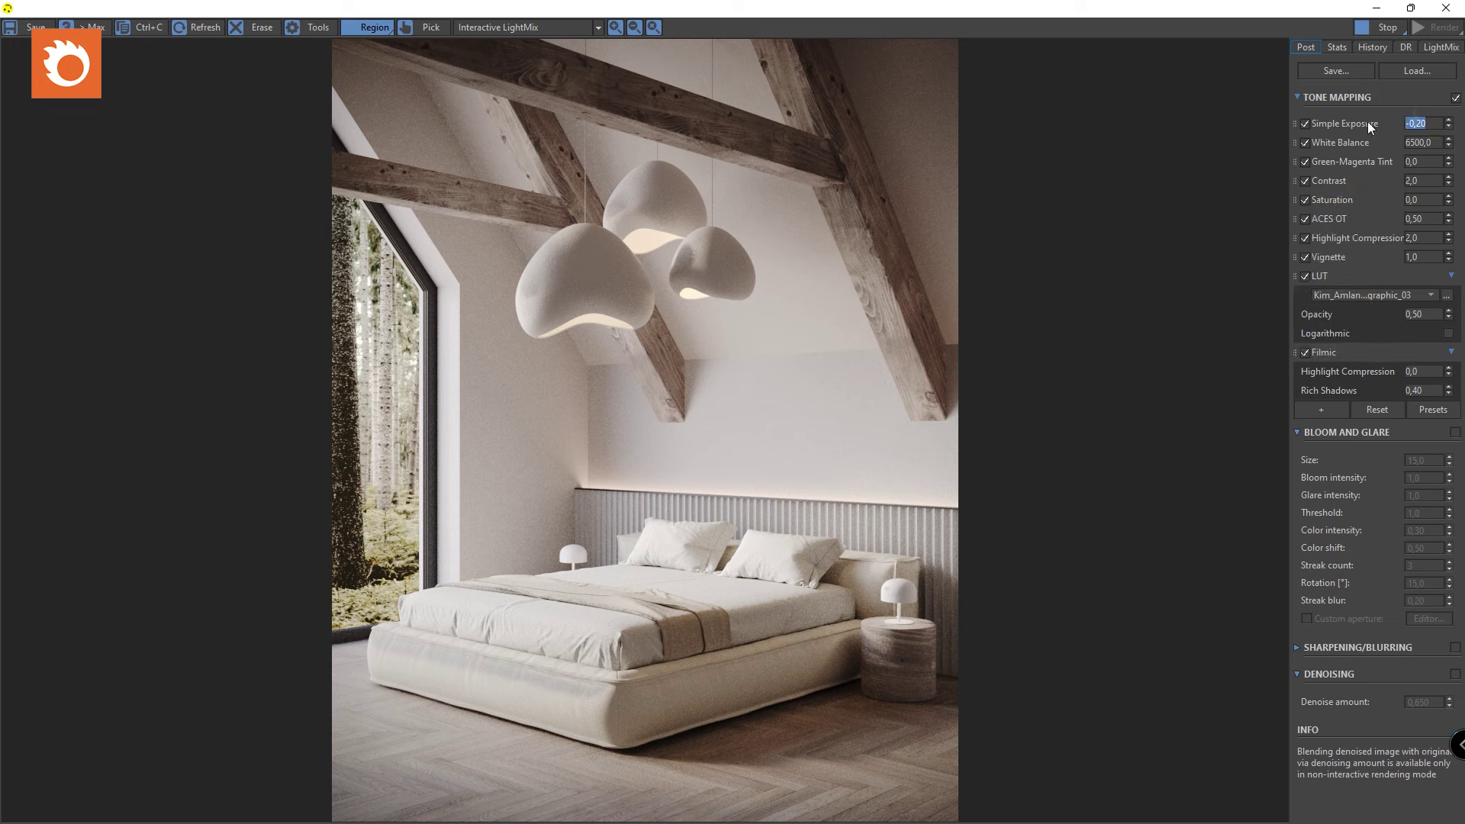
pyautogui.write('-0.4')
pyautogui.press('Return')
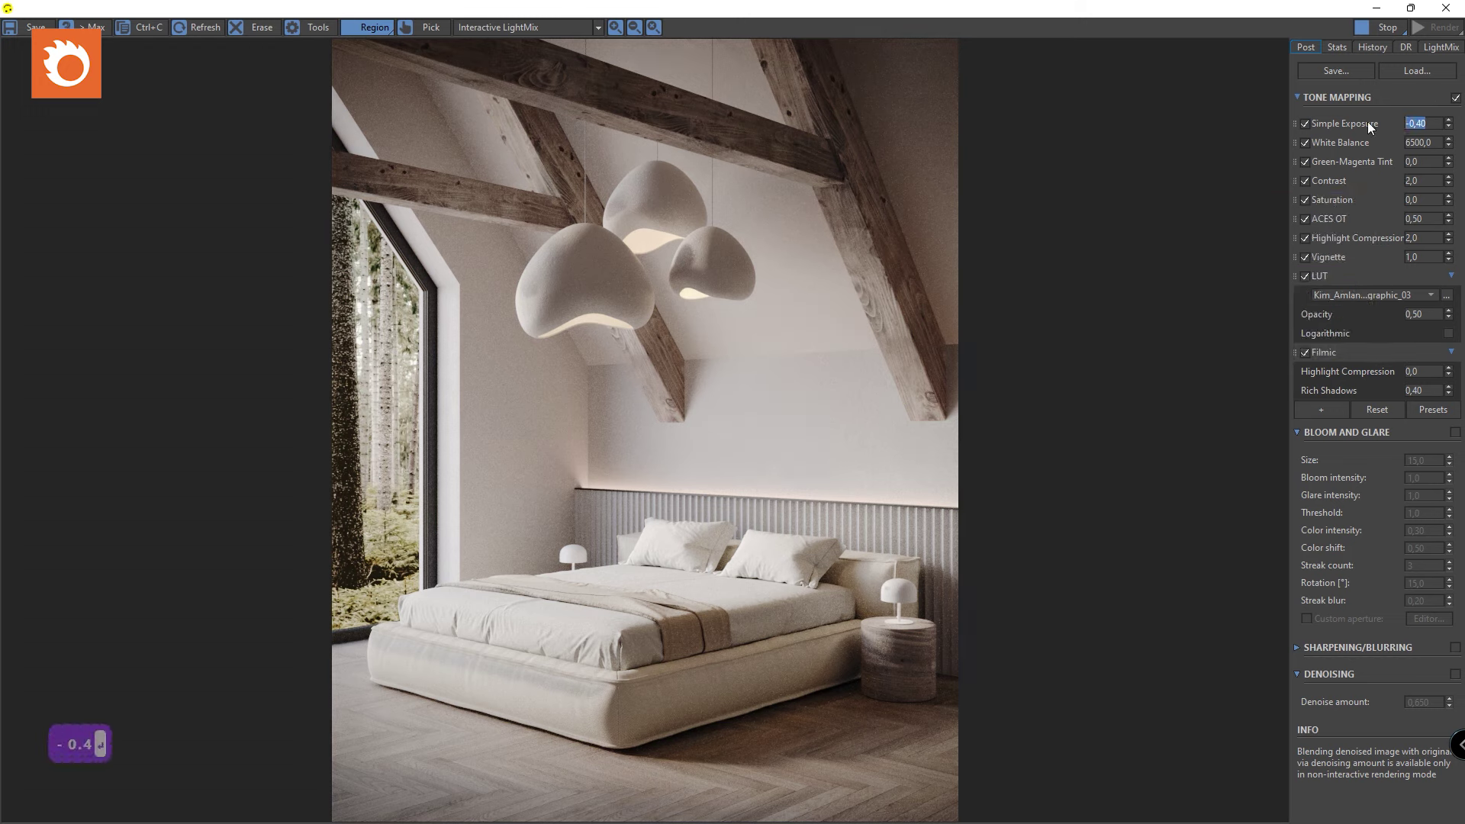